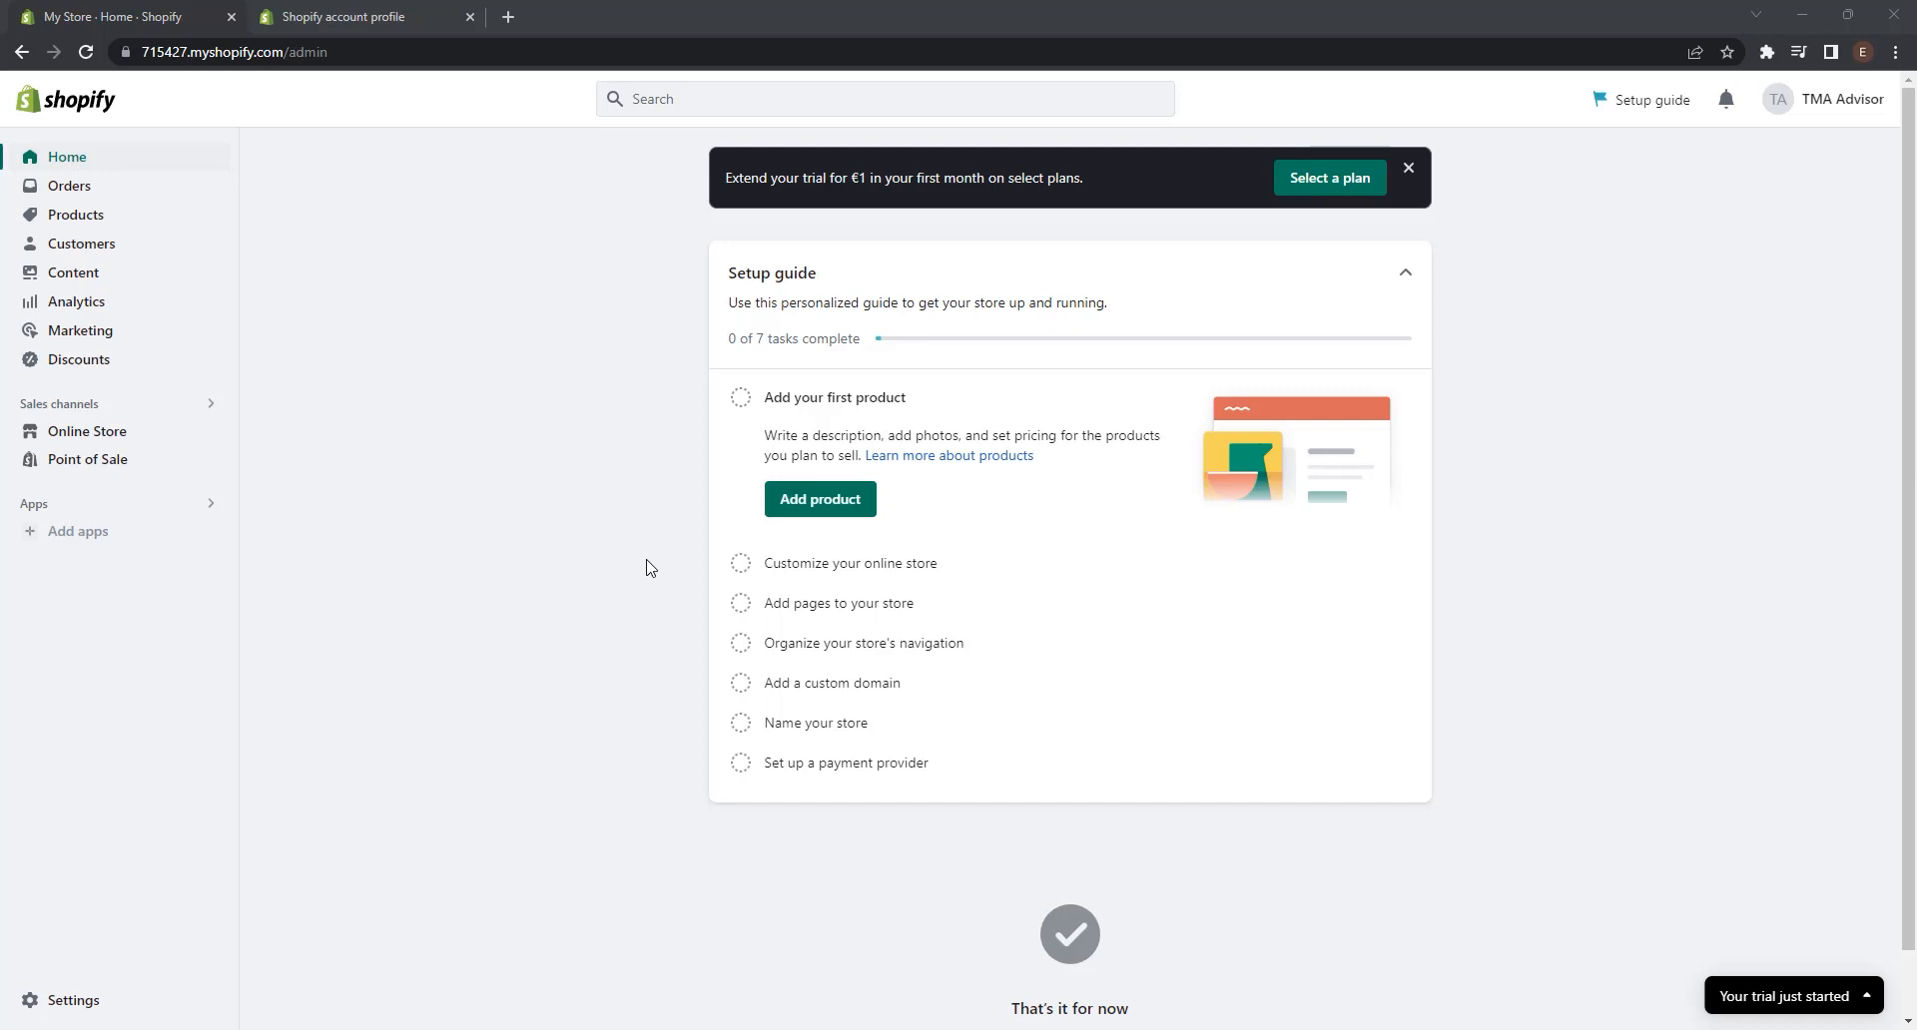
- Add the free Sense theme to the online store's theme library
left_click(611, 543)
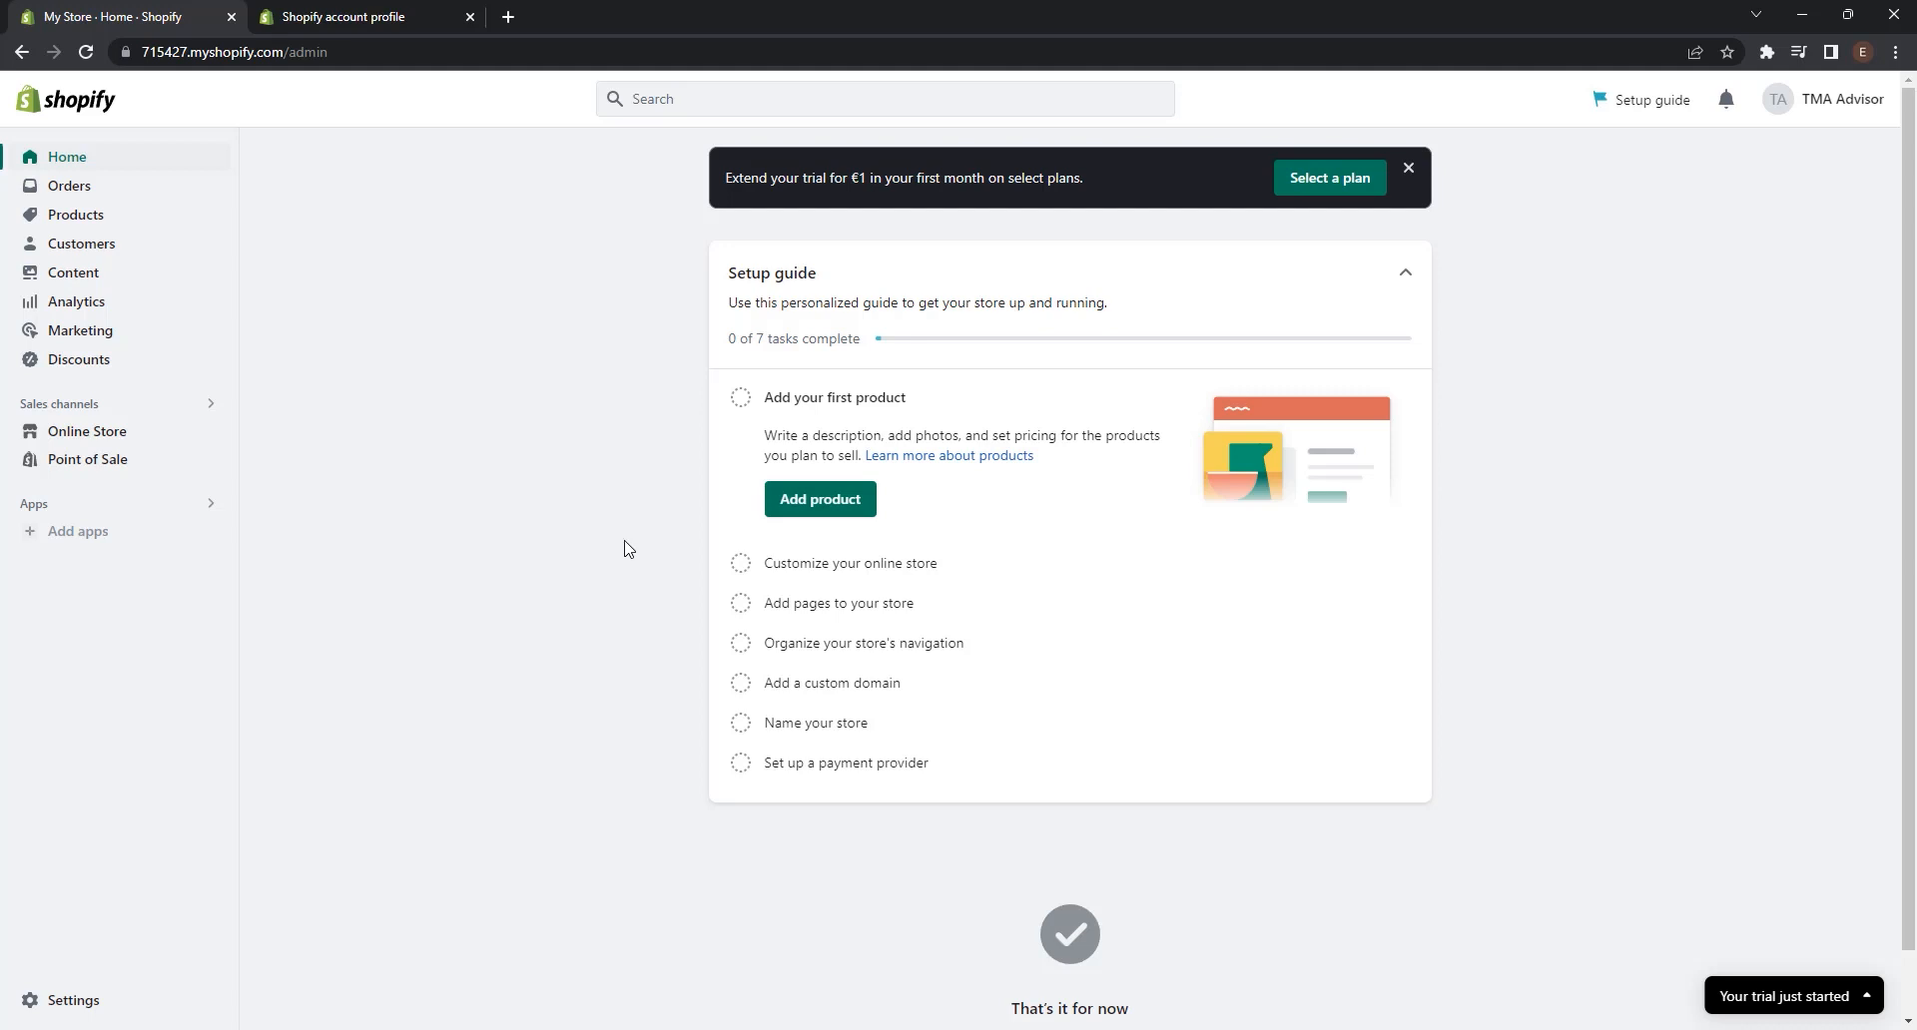
left_click(81, 440)
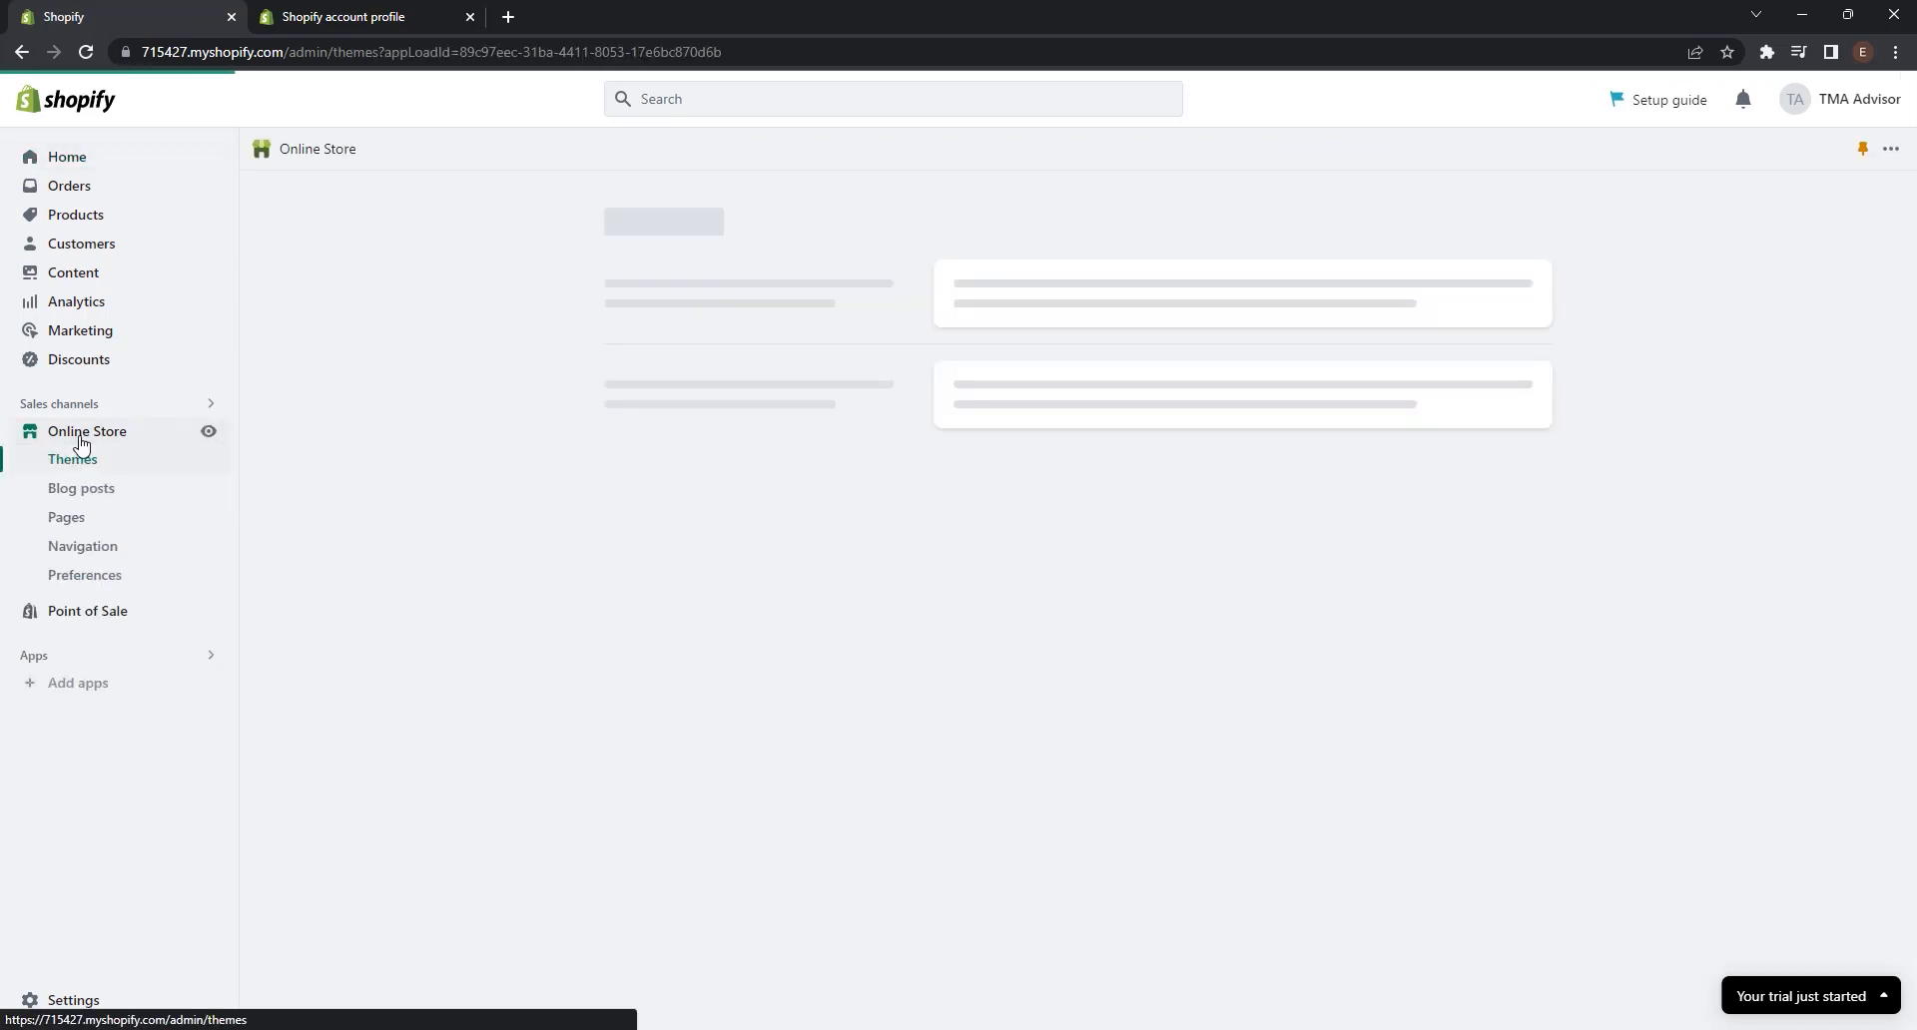
left_click(83, 462)
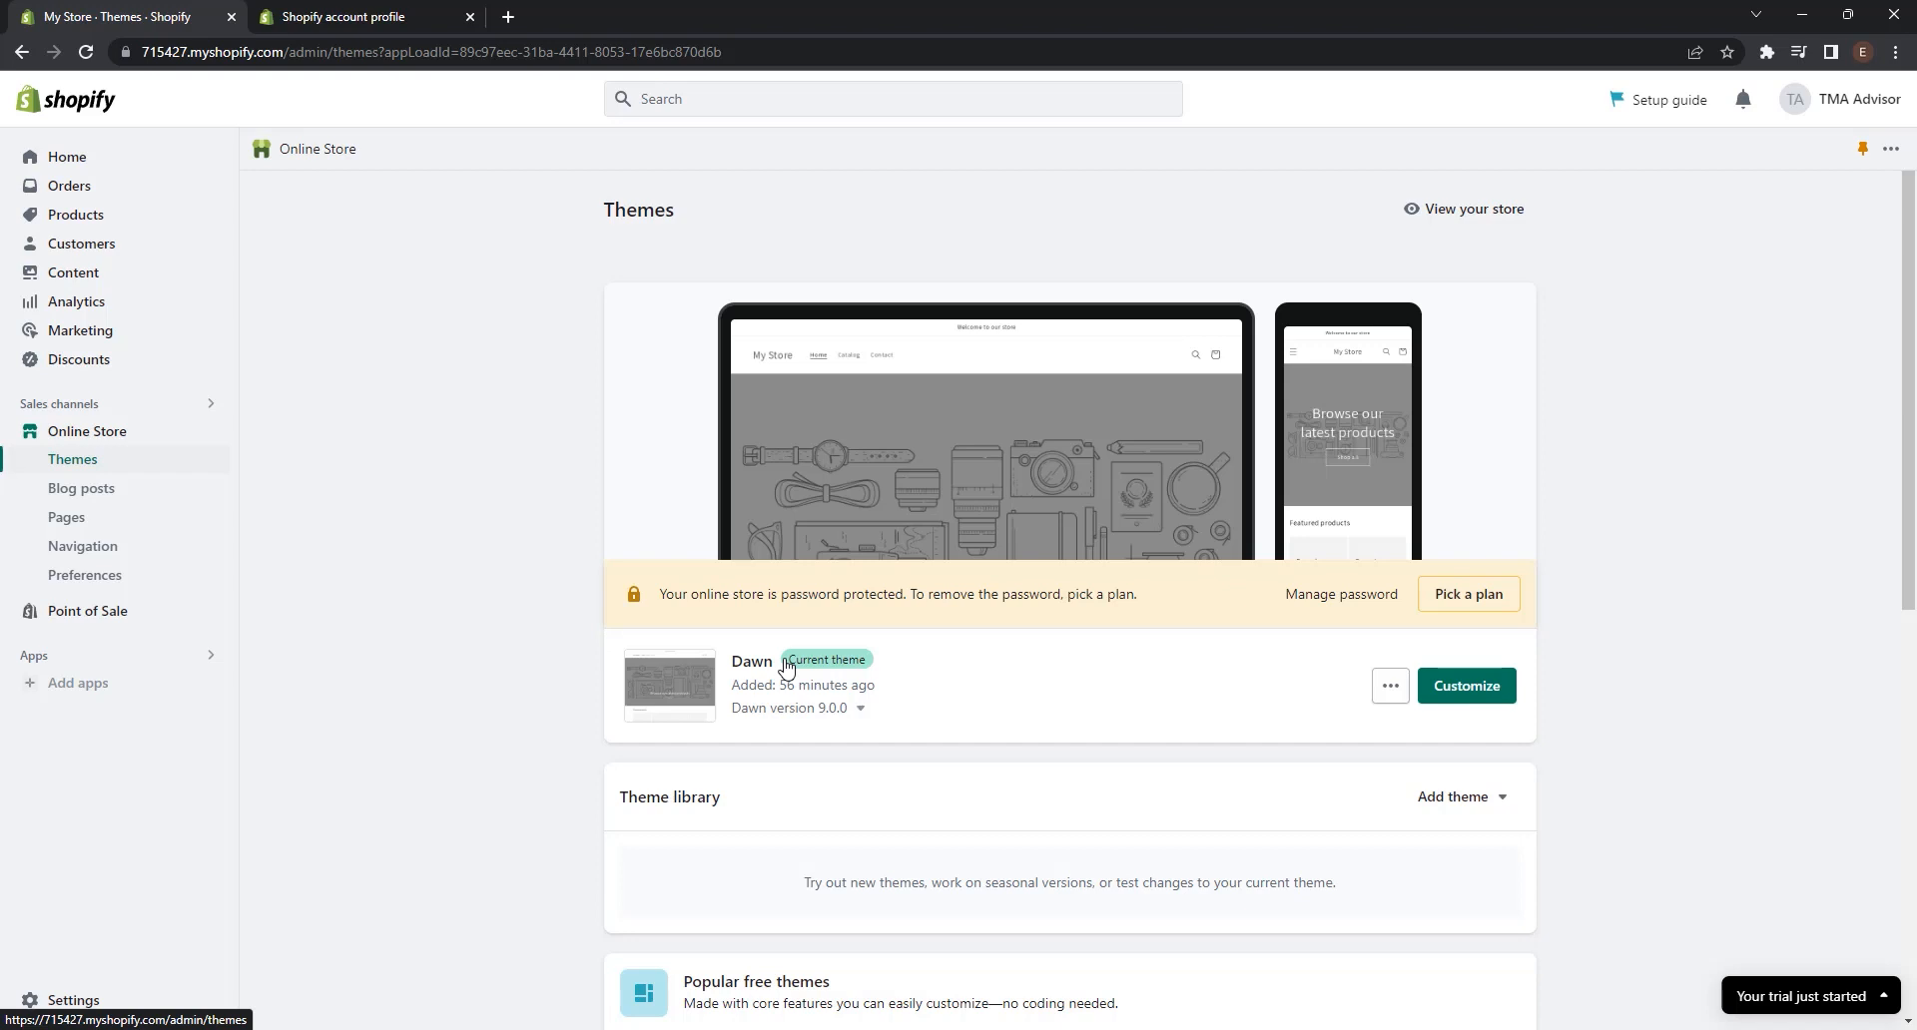
scroll(787, 667, "down", 8)
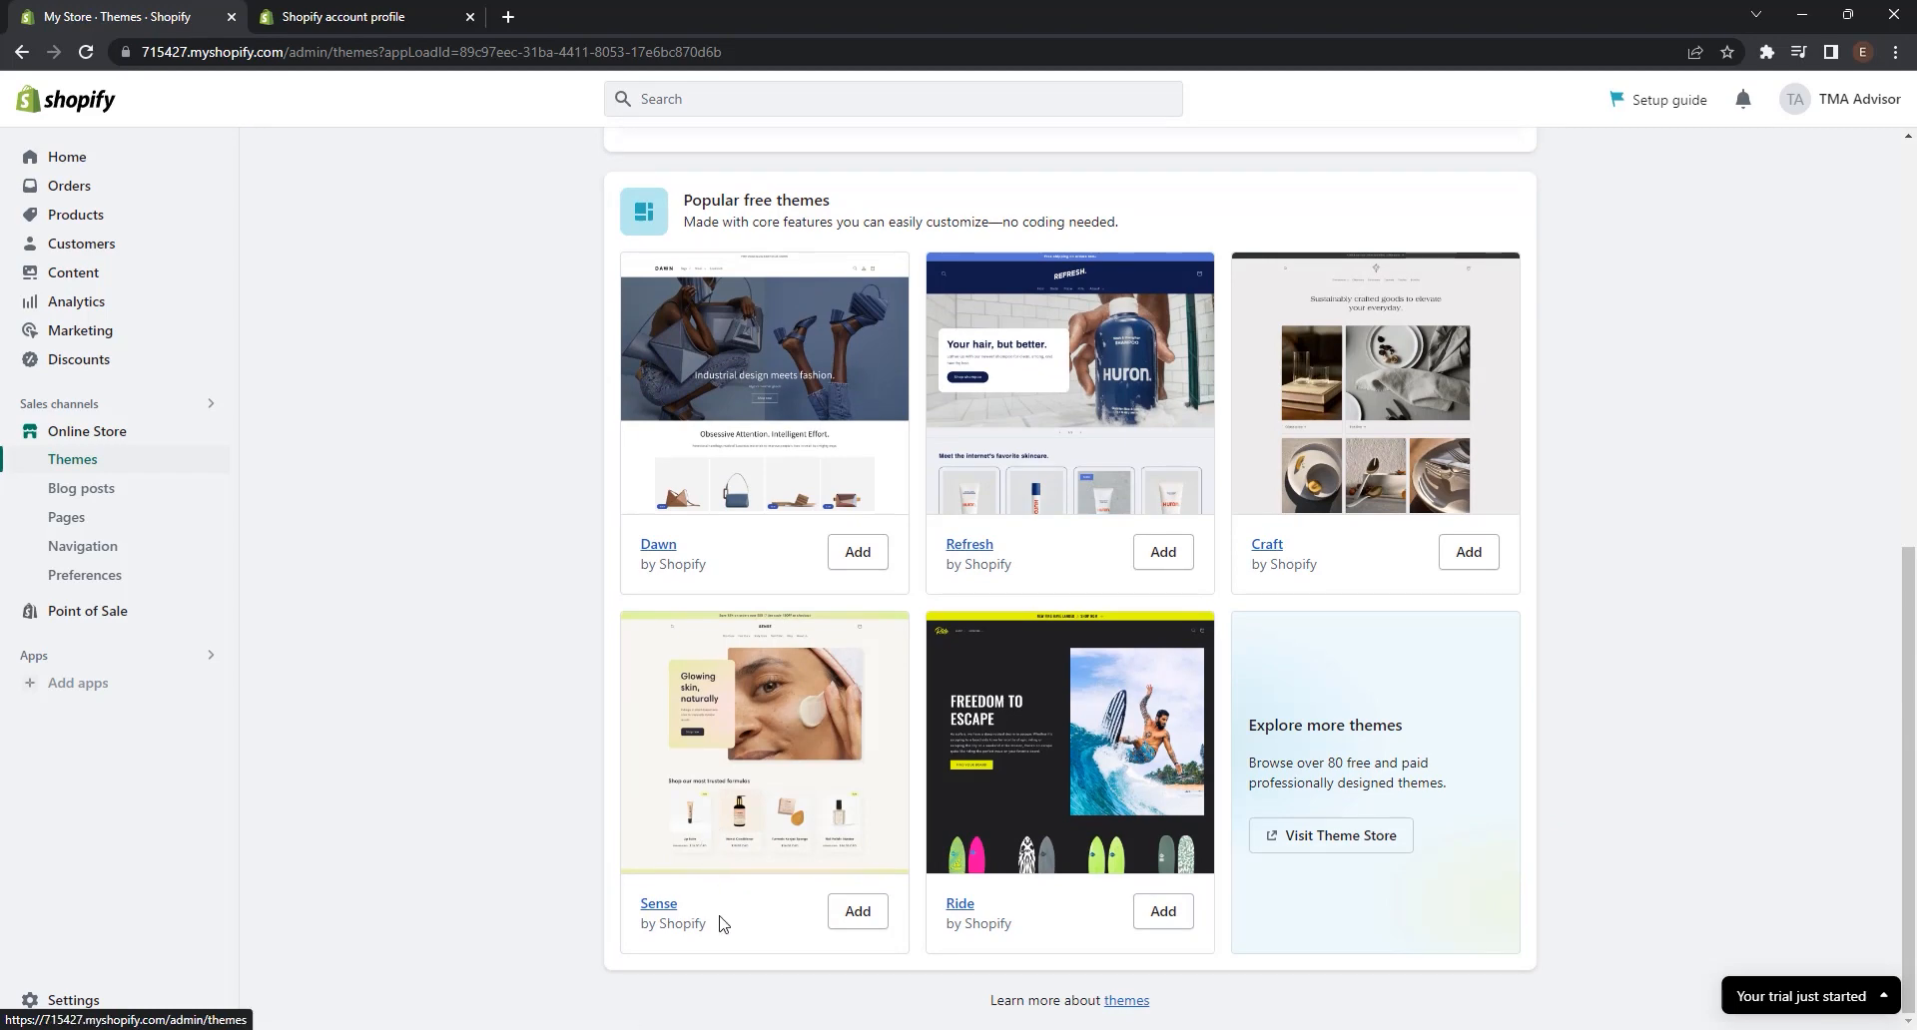
left_click(865, 920)
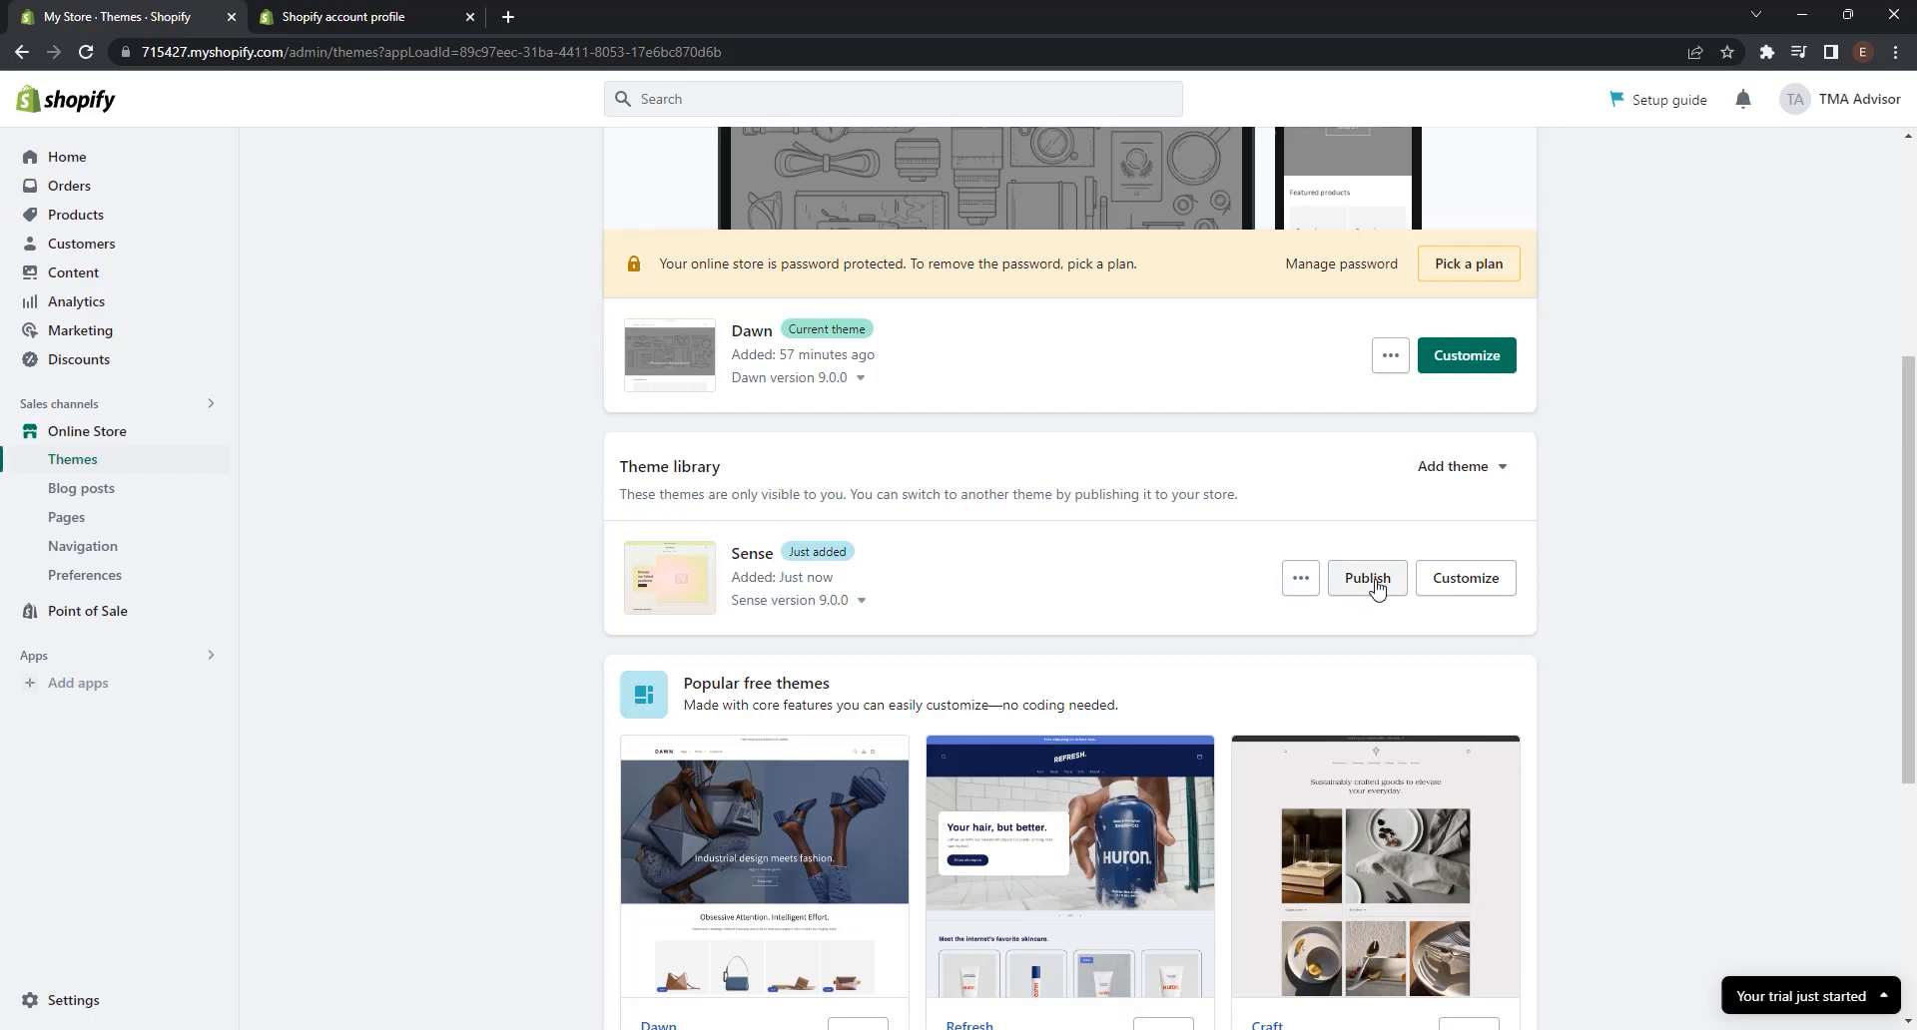
- Publish the Sense theme from the library to replace the current Dawn theme
left_click(1371, 581)
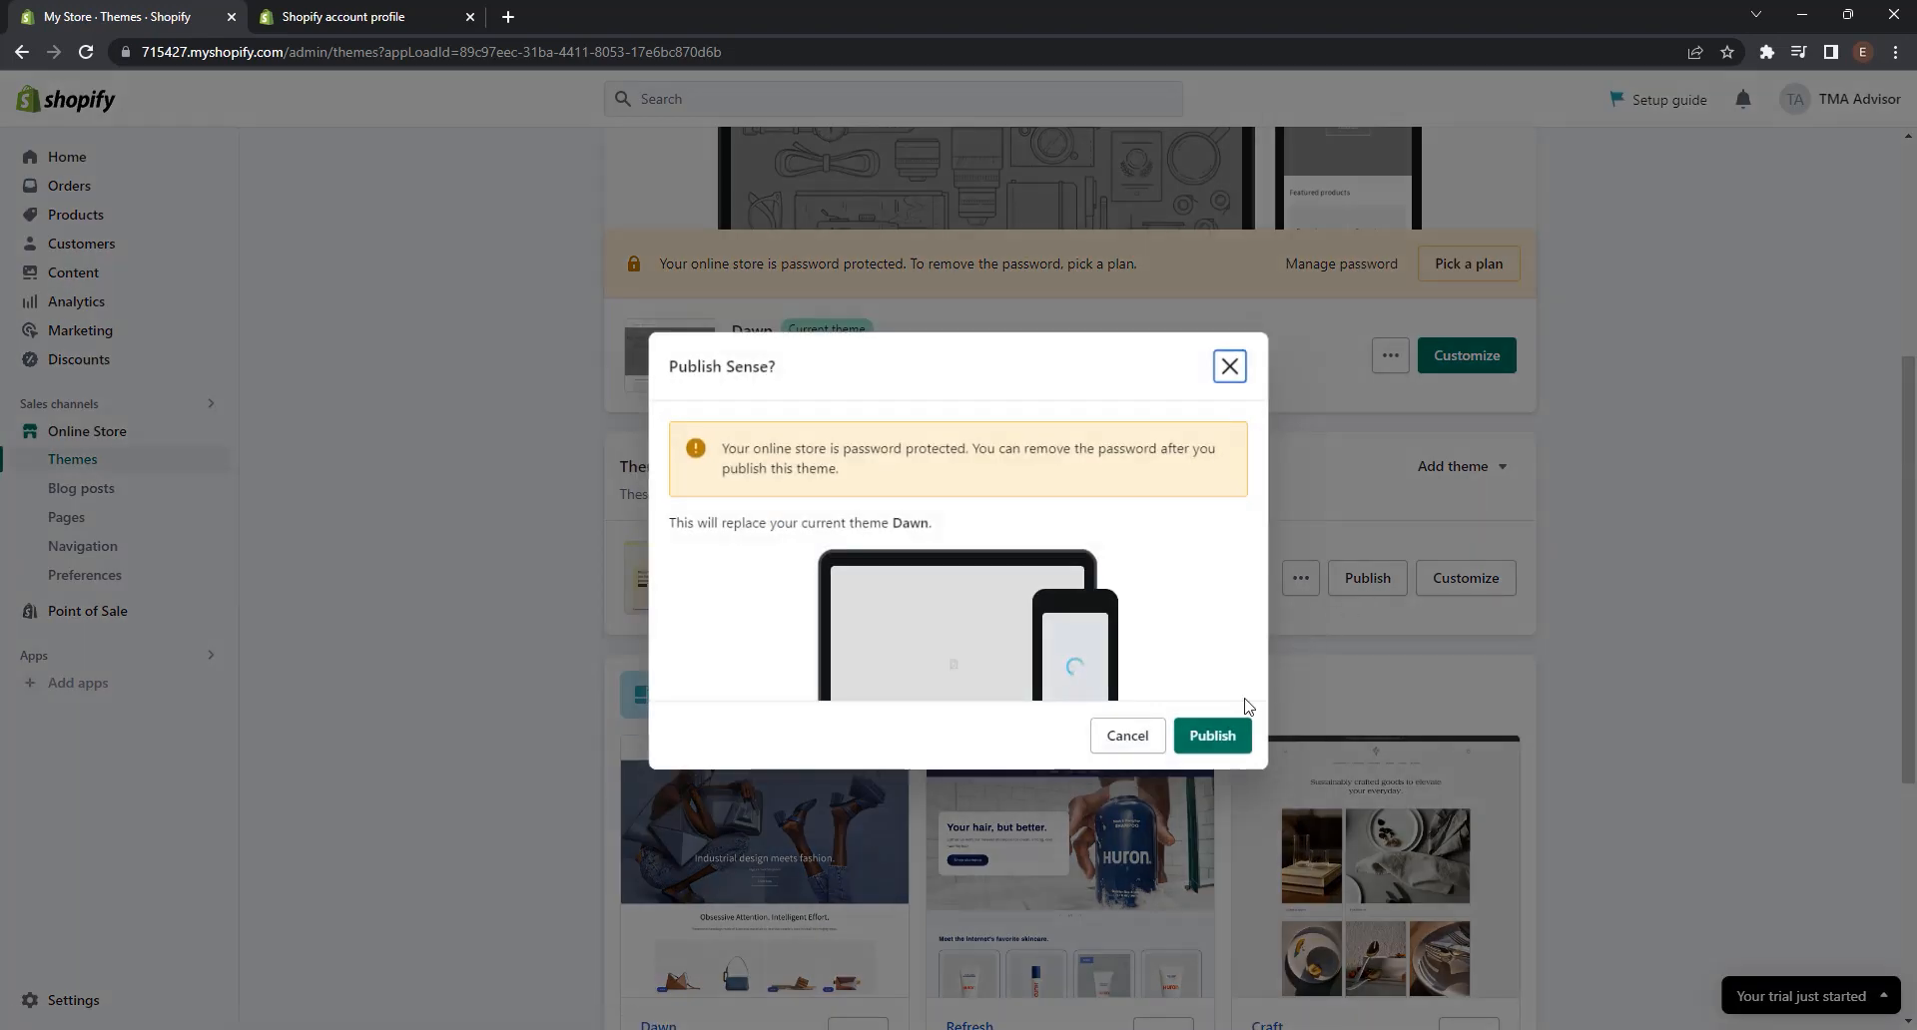
left_click(1206, 738)
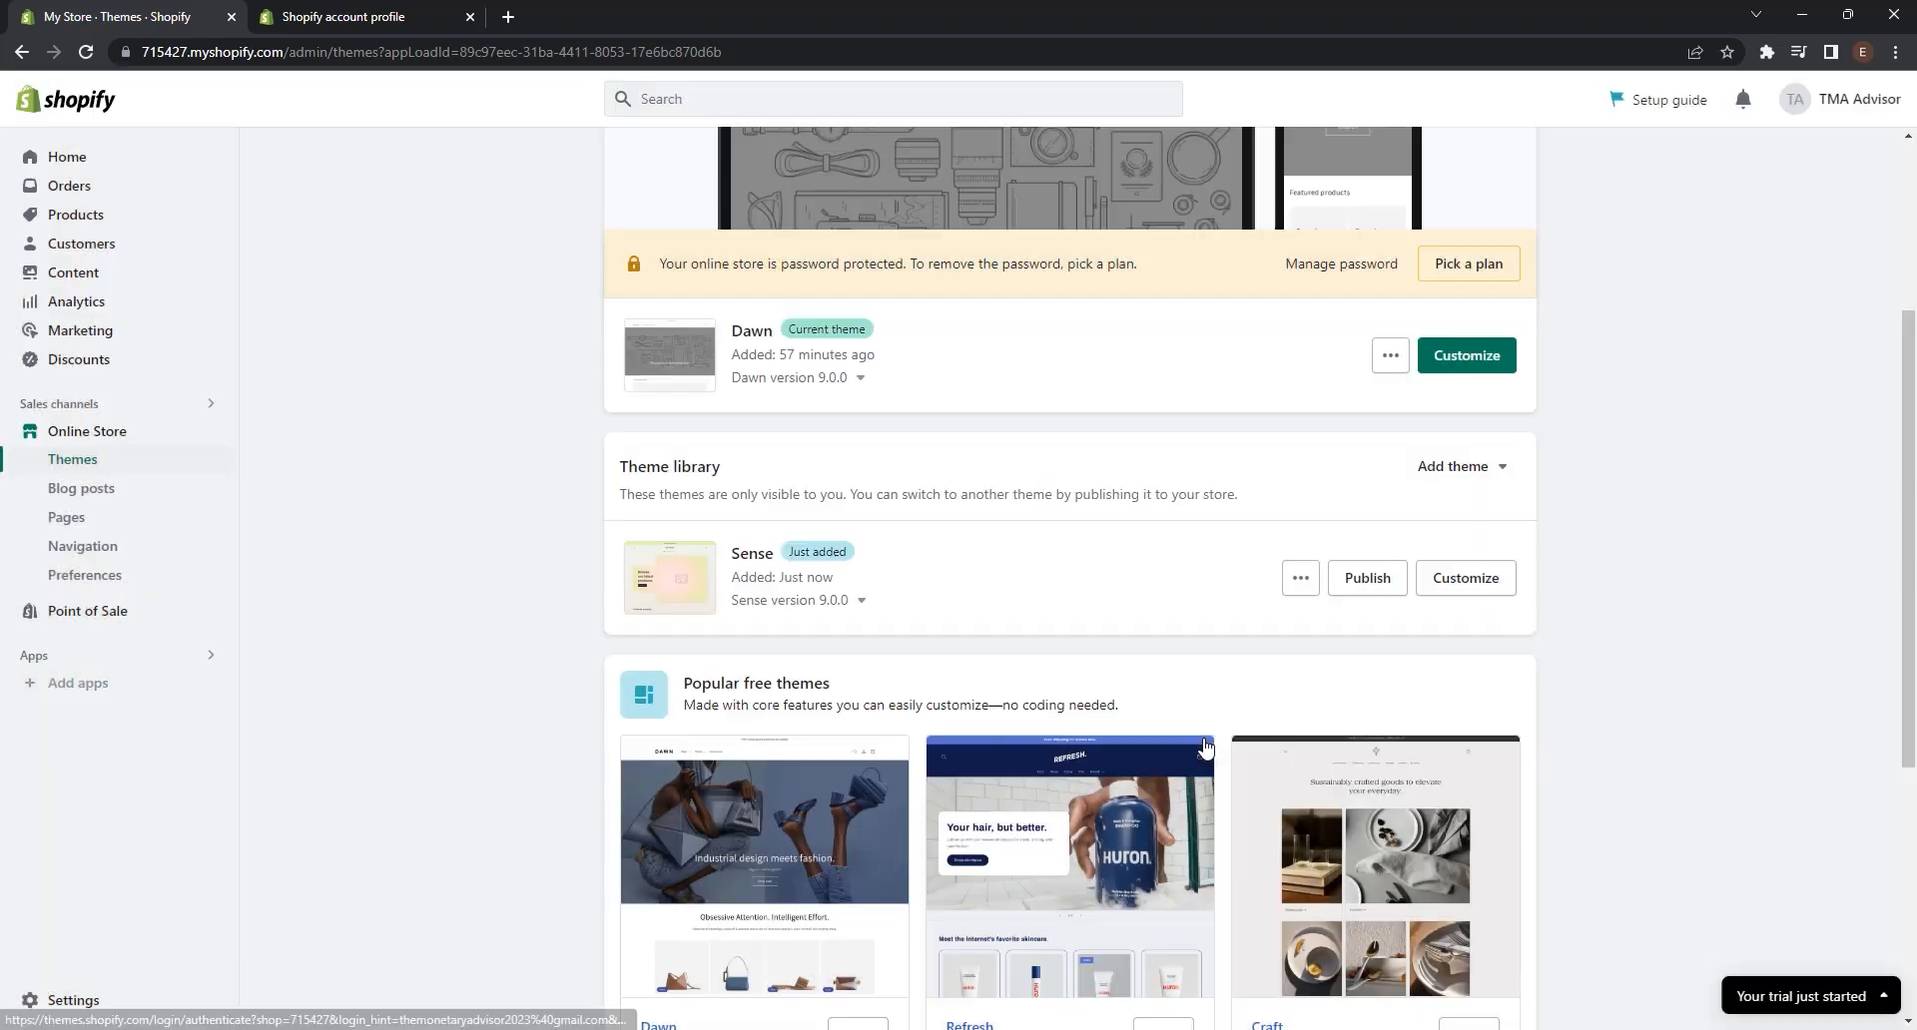
scroll(1204, 743, "up", 2)
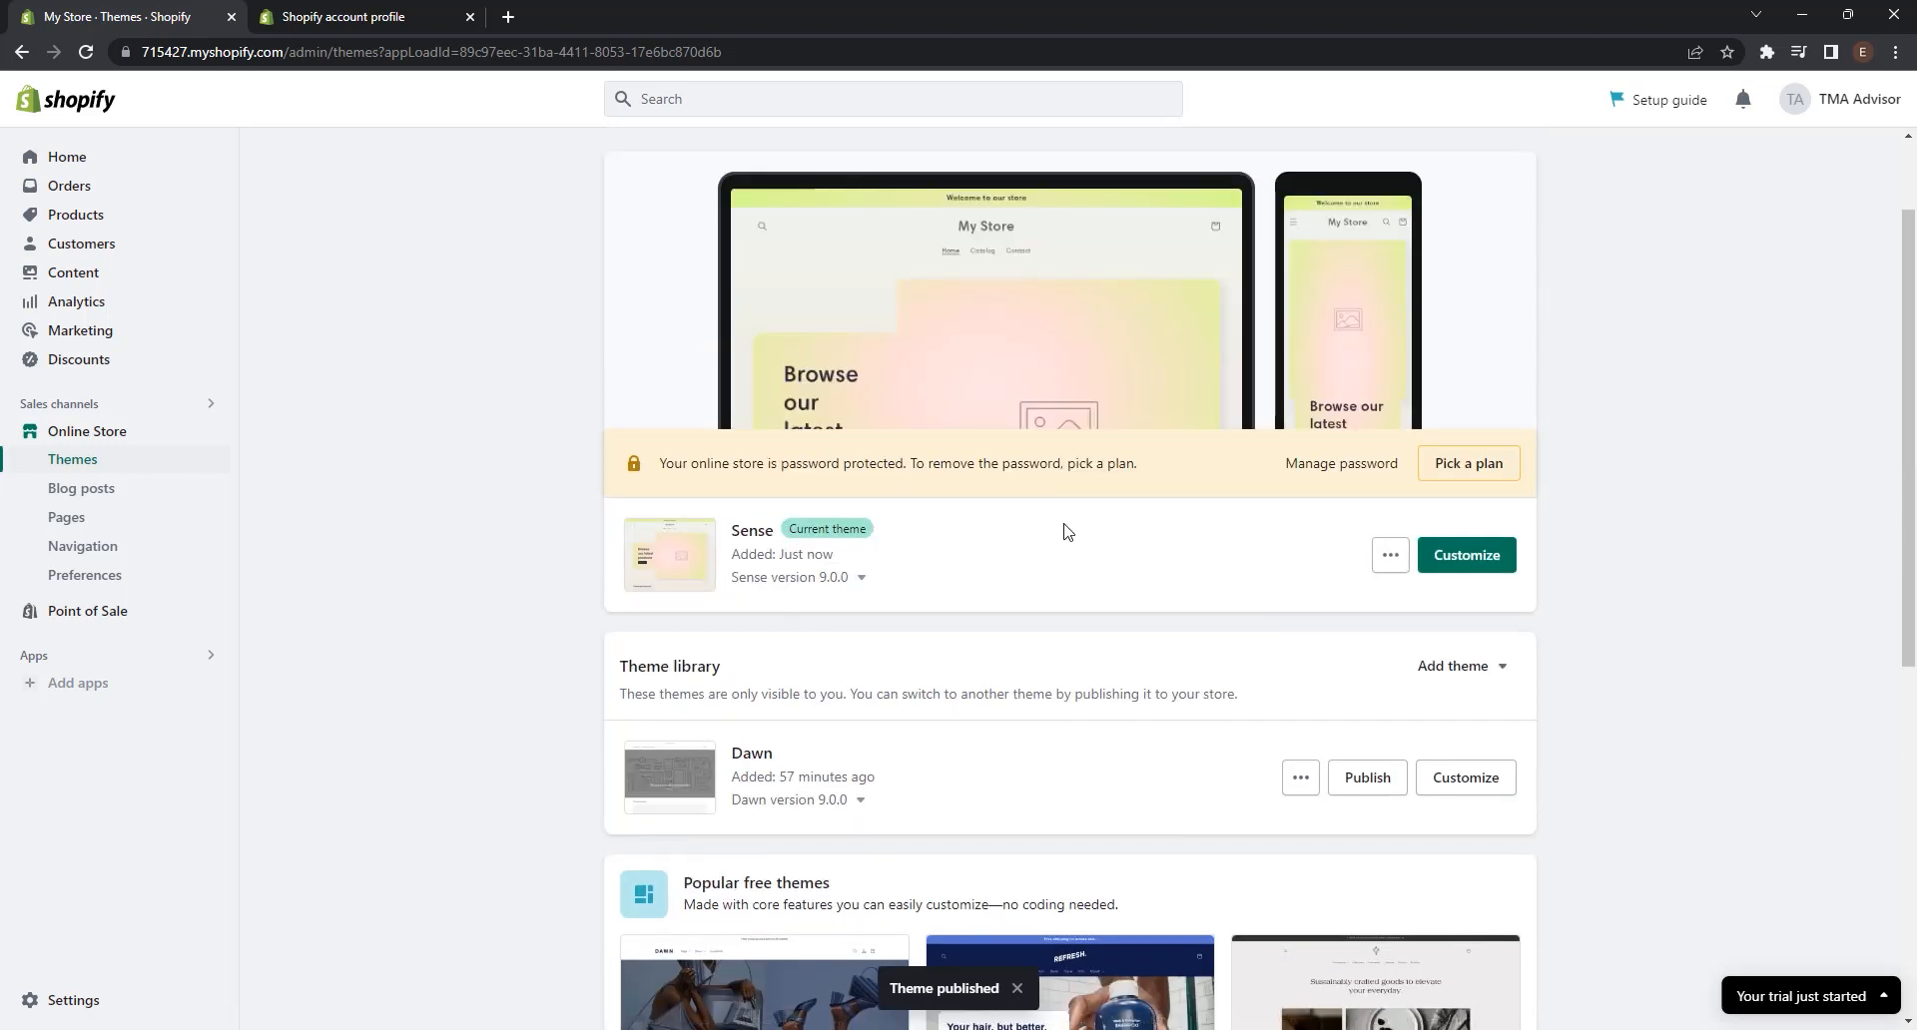
scroll(1065, 530, "up", 1)
scroll(1065, 530, "up", 1)
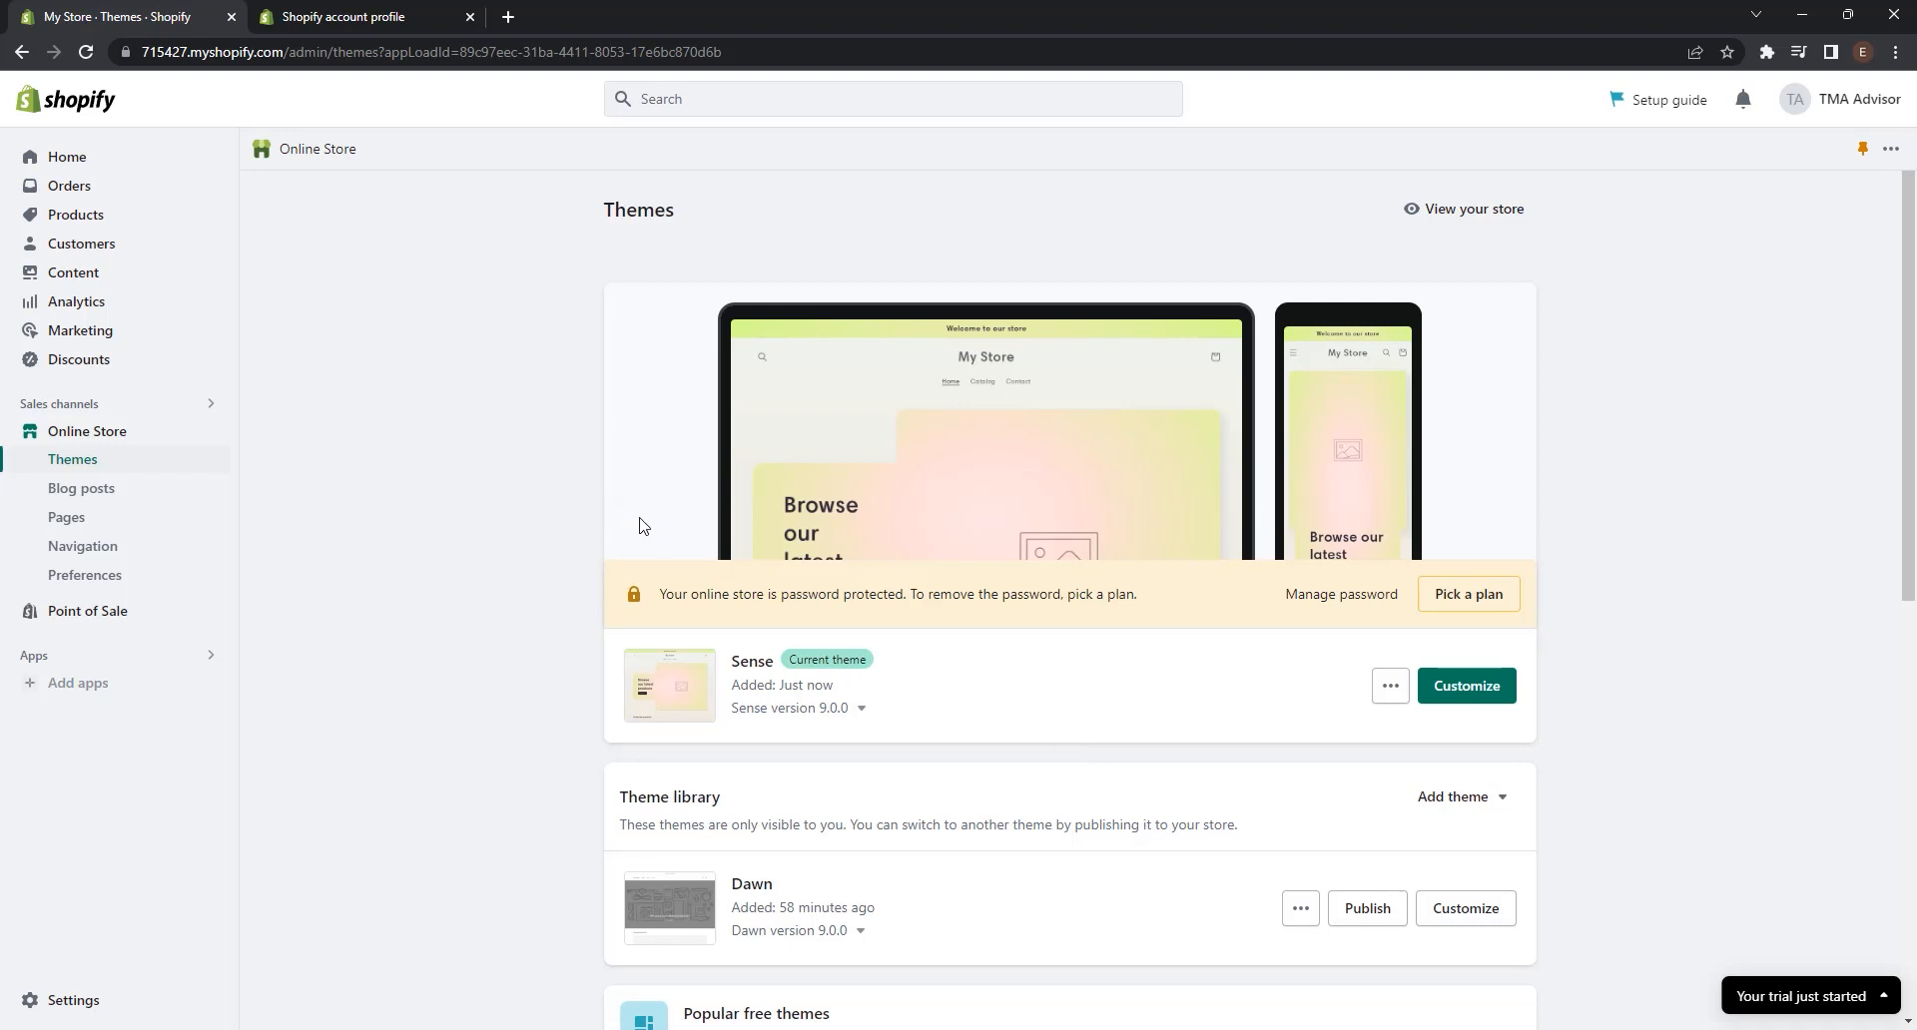
- Create and save an active product titled "Gaoye Blue Light Blocking Glasses" with a bulleted description and glasses images, and return to the product list
left_click(96, 218)
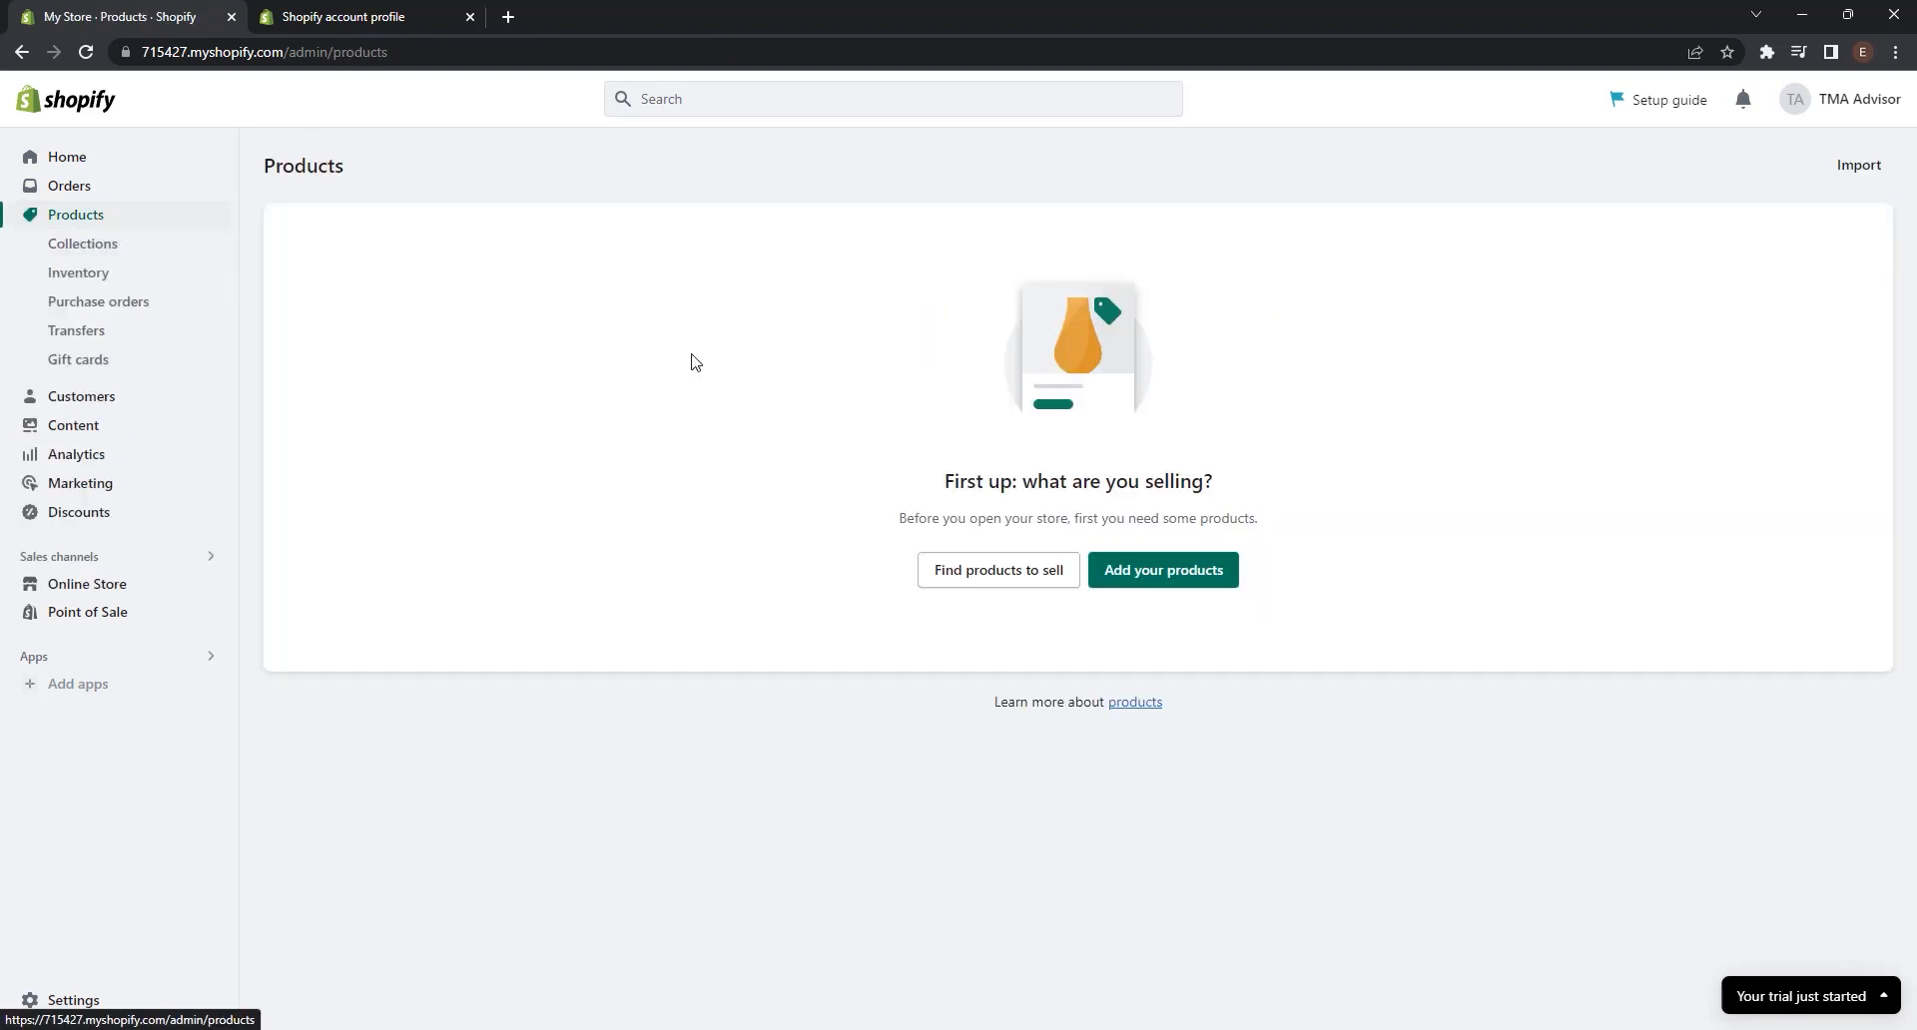
left_click(1176, 587)
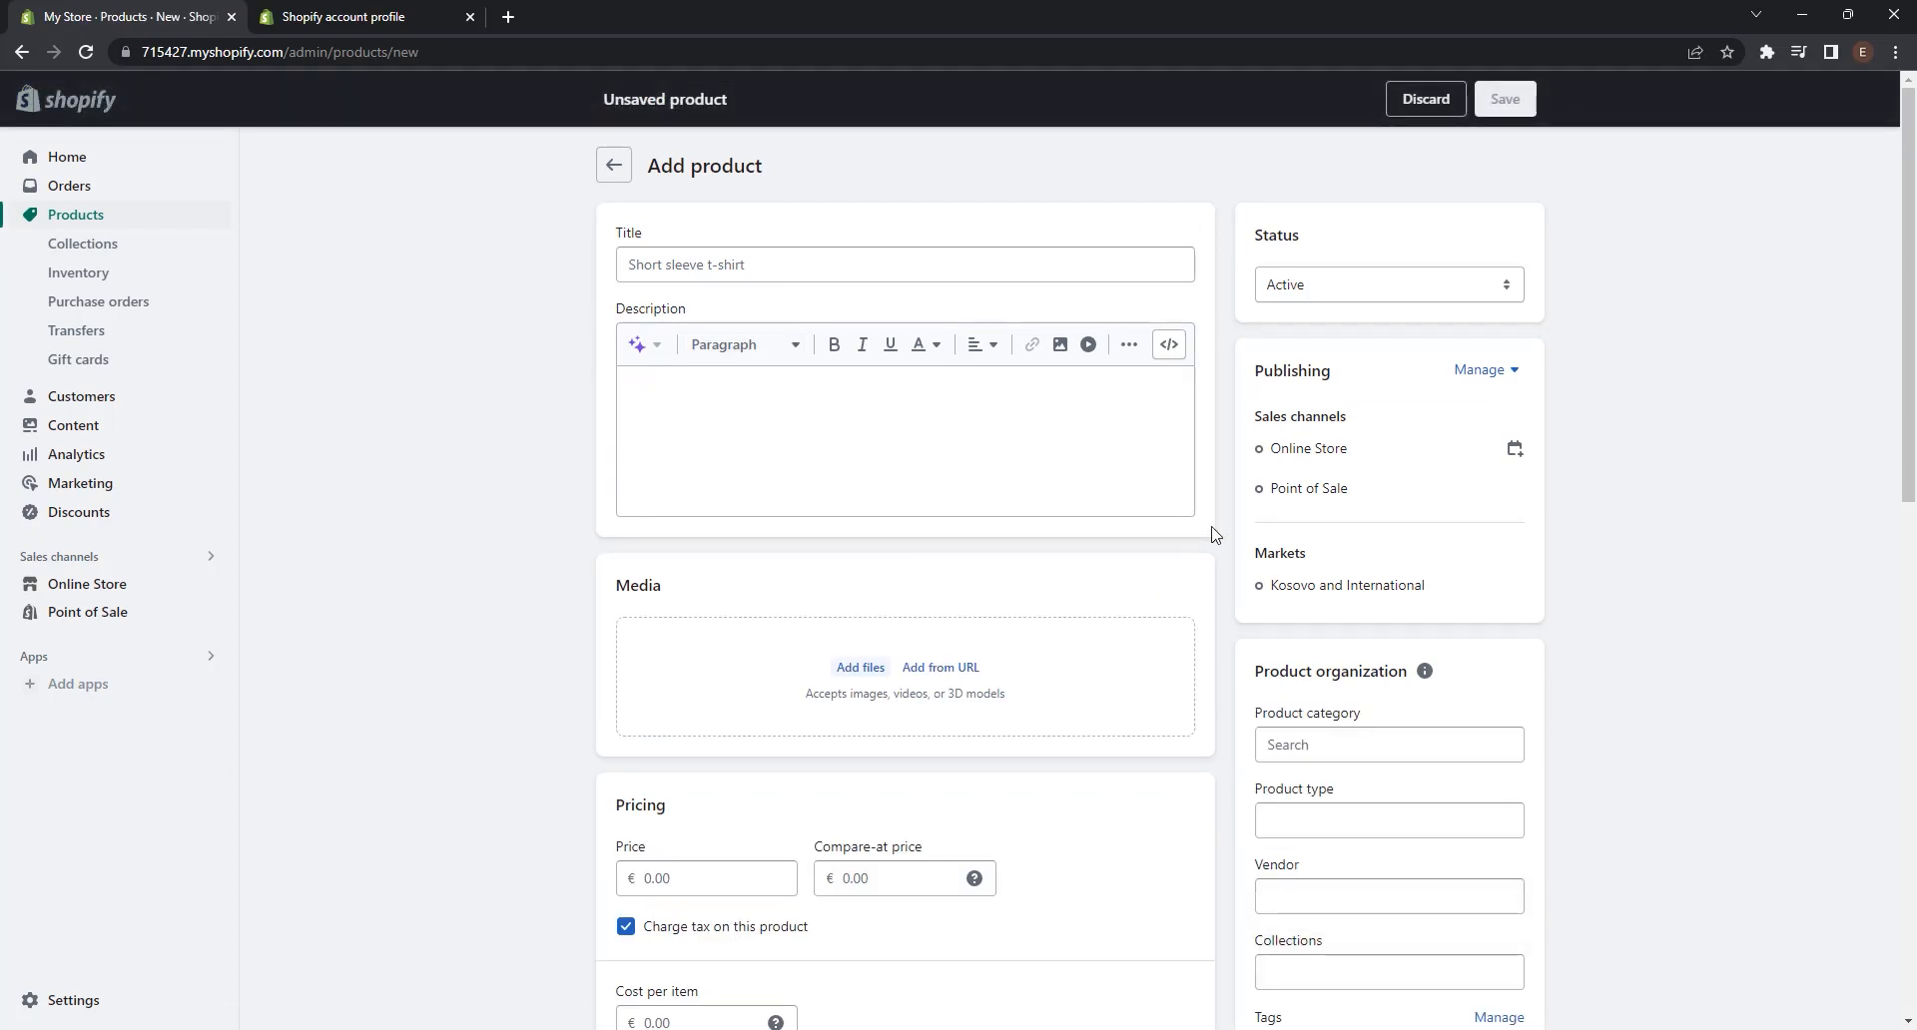
scroll(1214, 534, "down", 8)
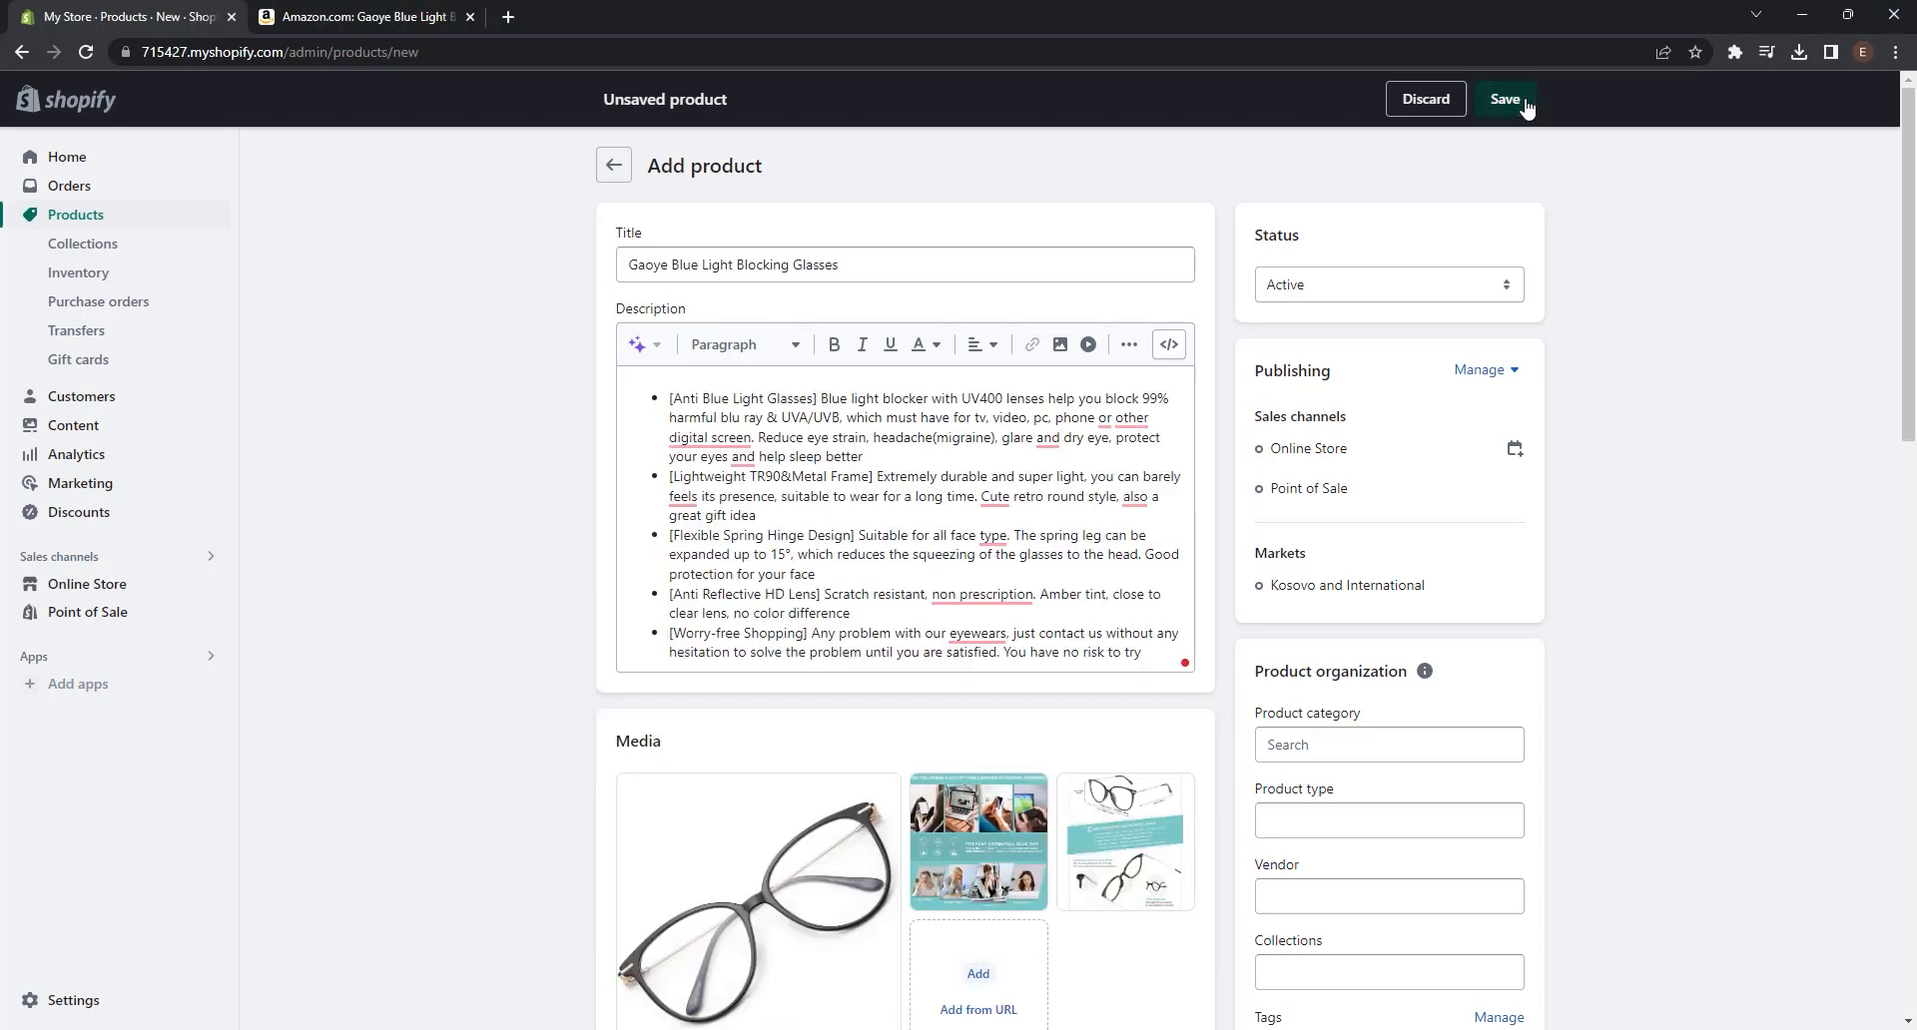
left_click(1524, 102)
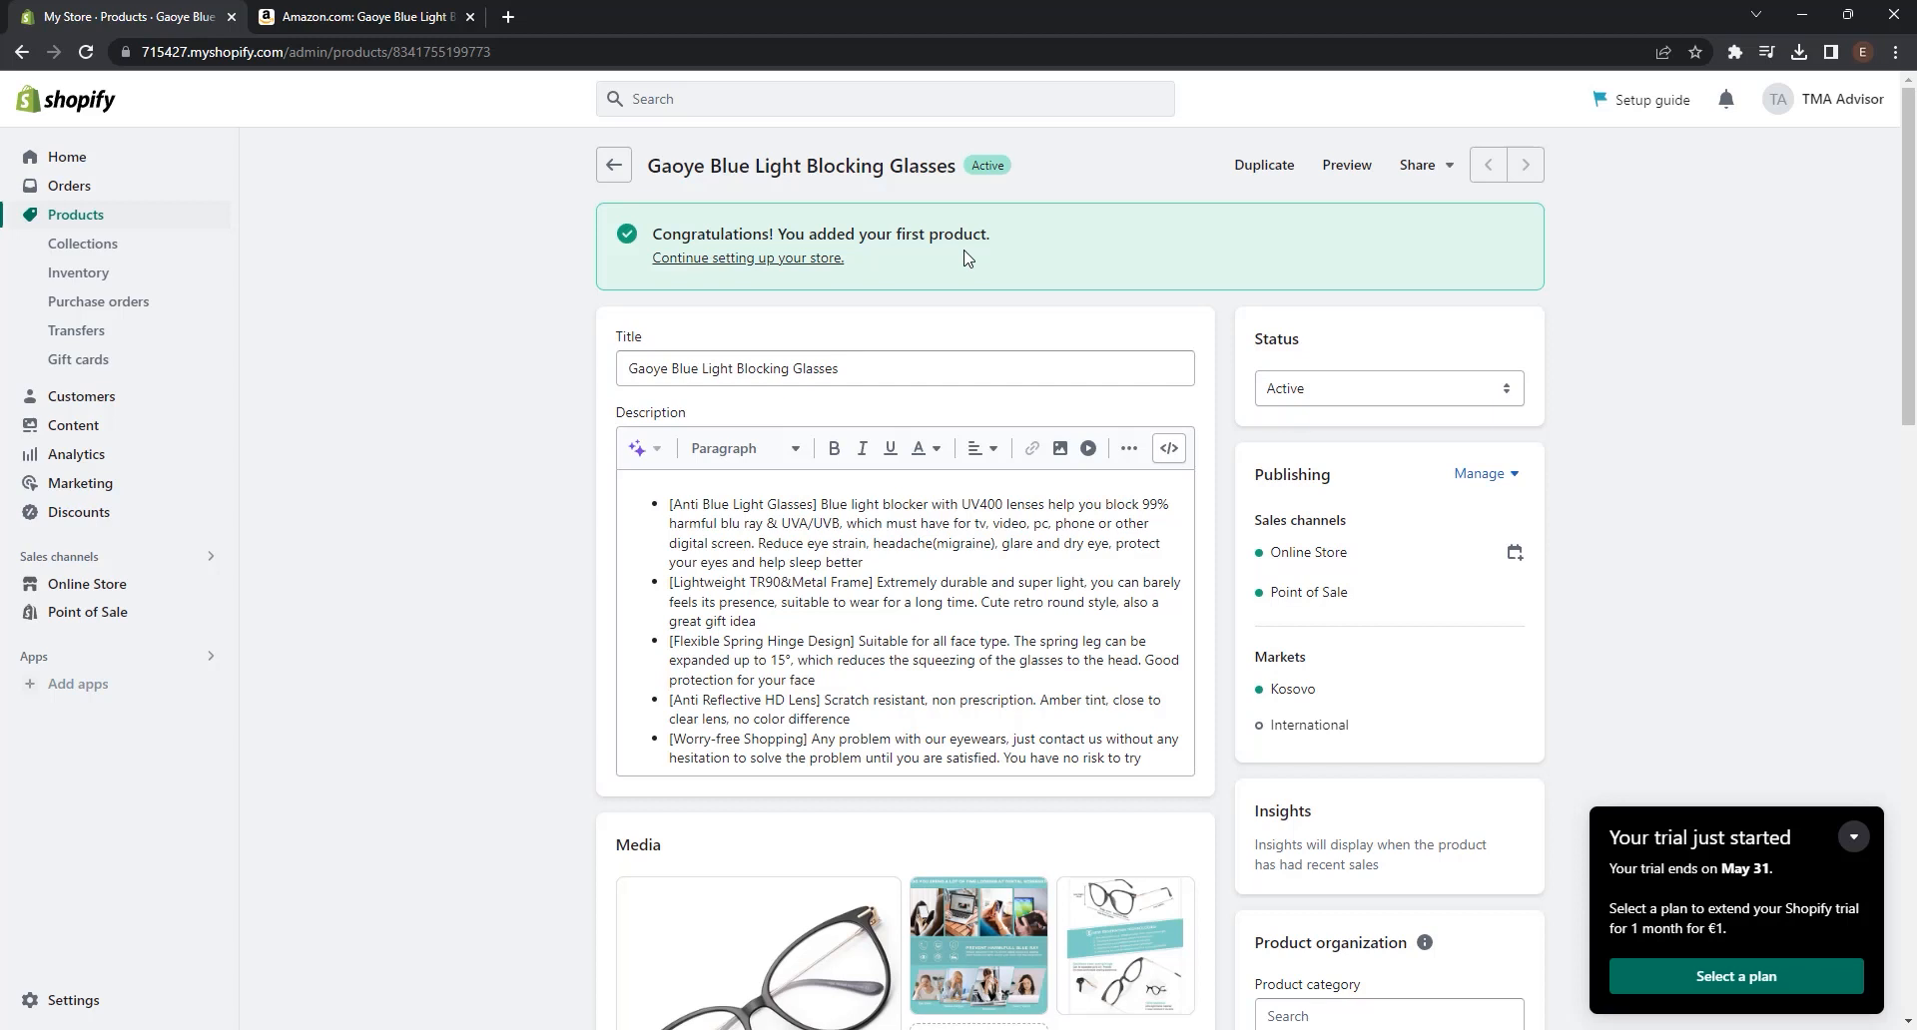
left_click(101, 226)
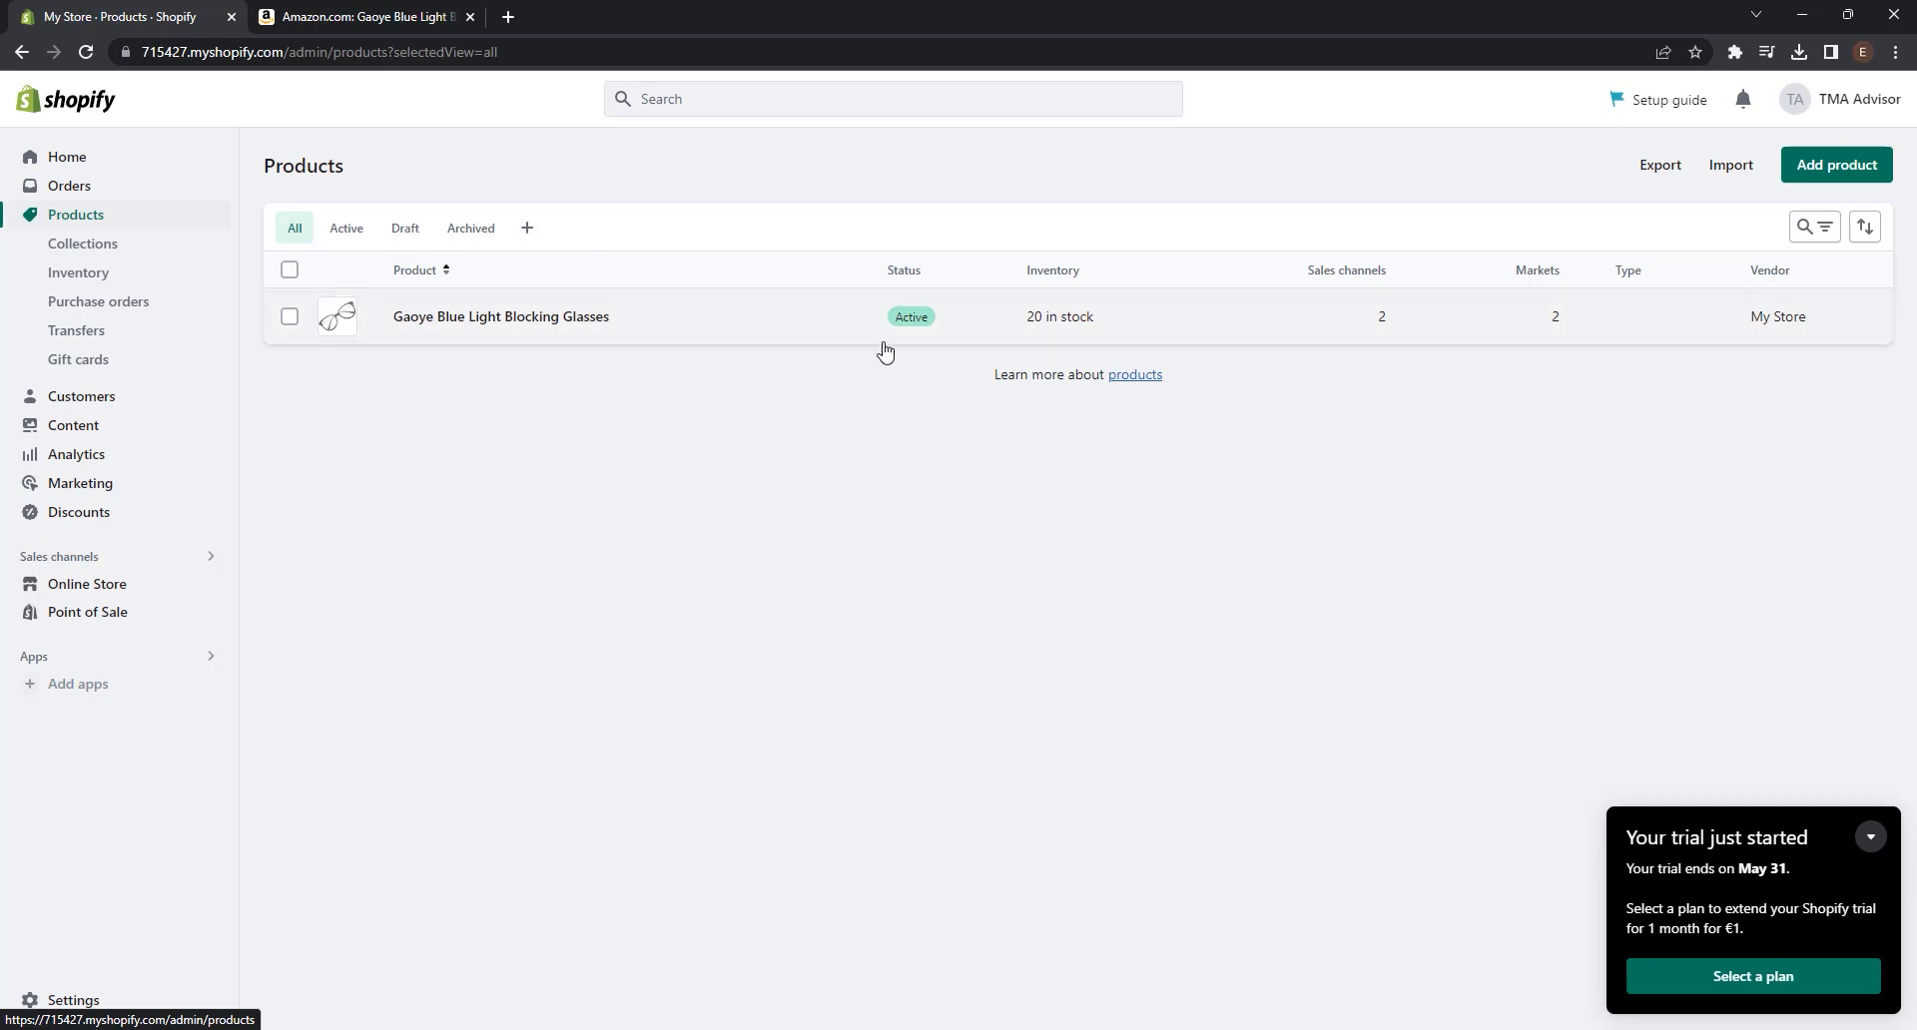
- Open the Sense theme of the online store for customization and view the list of editable pages, keeping Home page selected
left_click(148, 589)
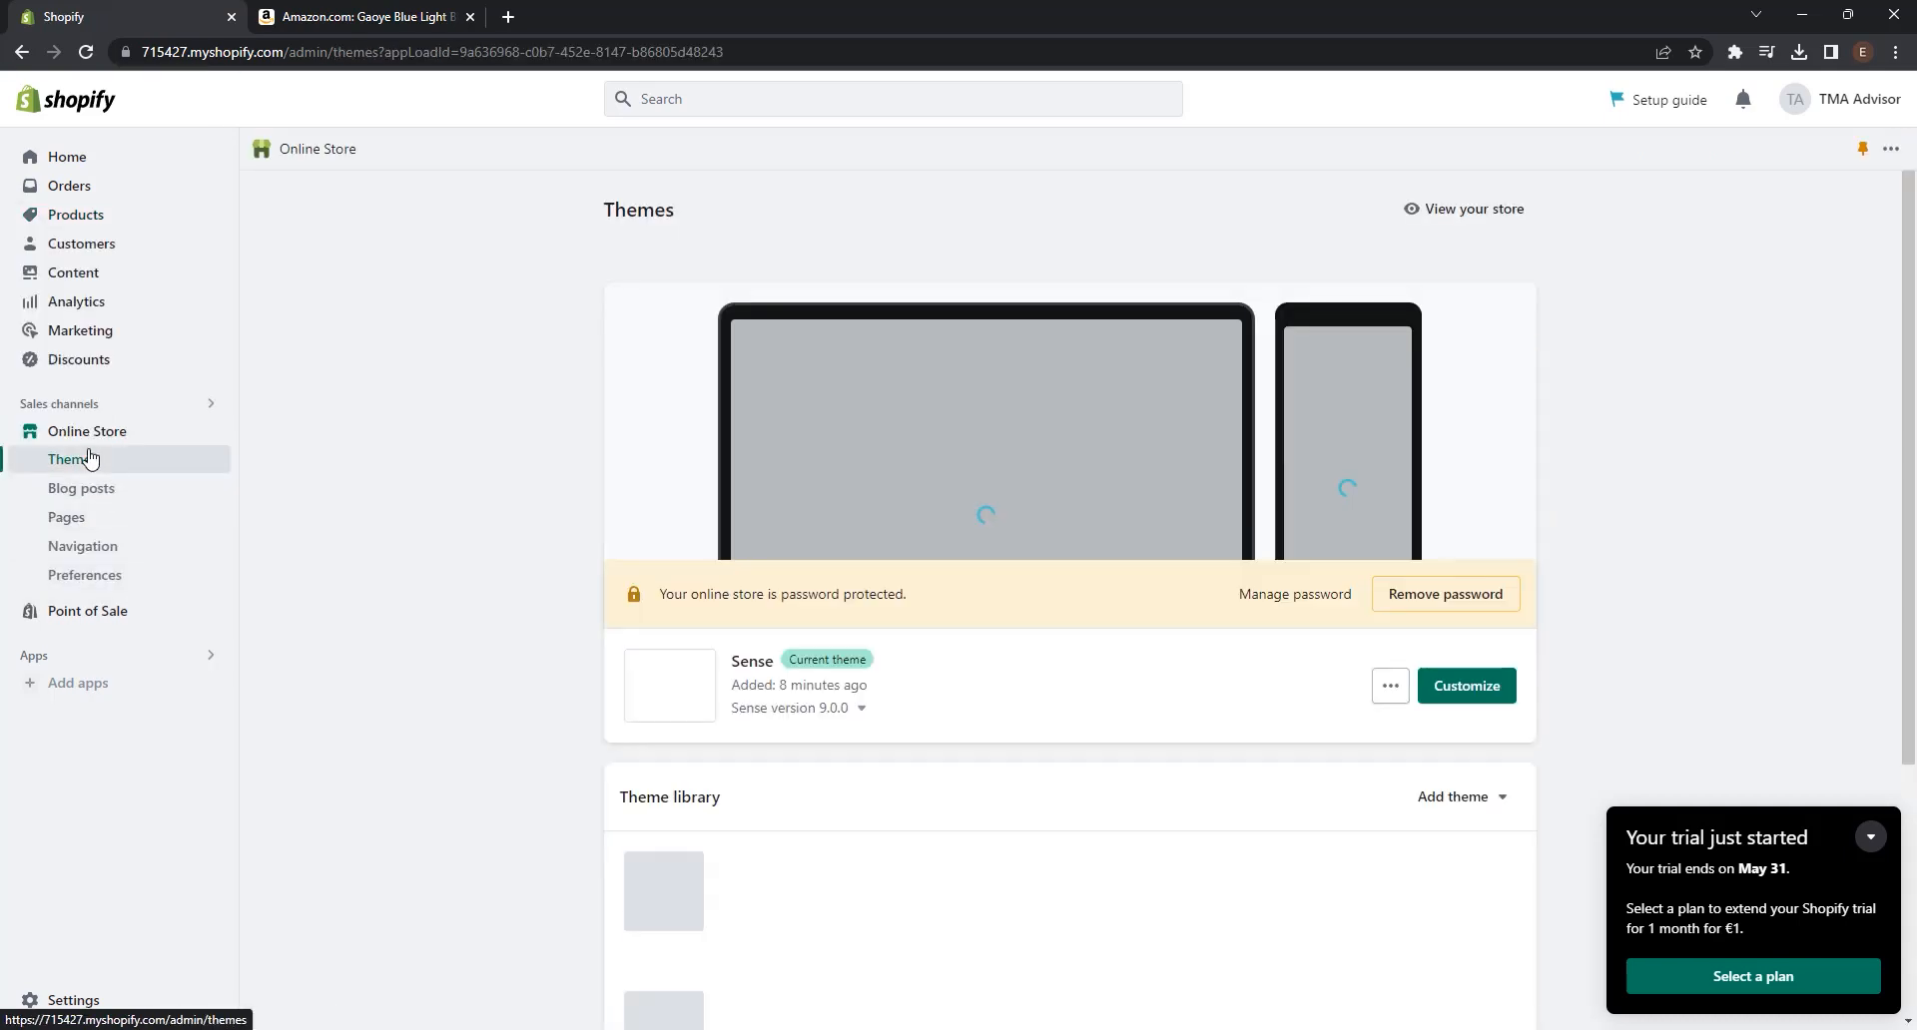
left_click(1498, 693)
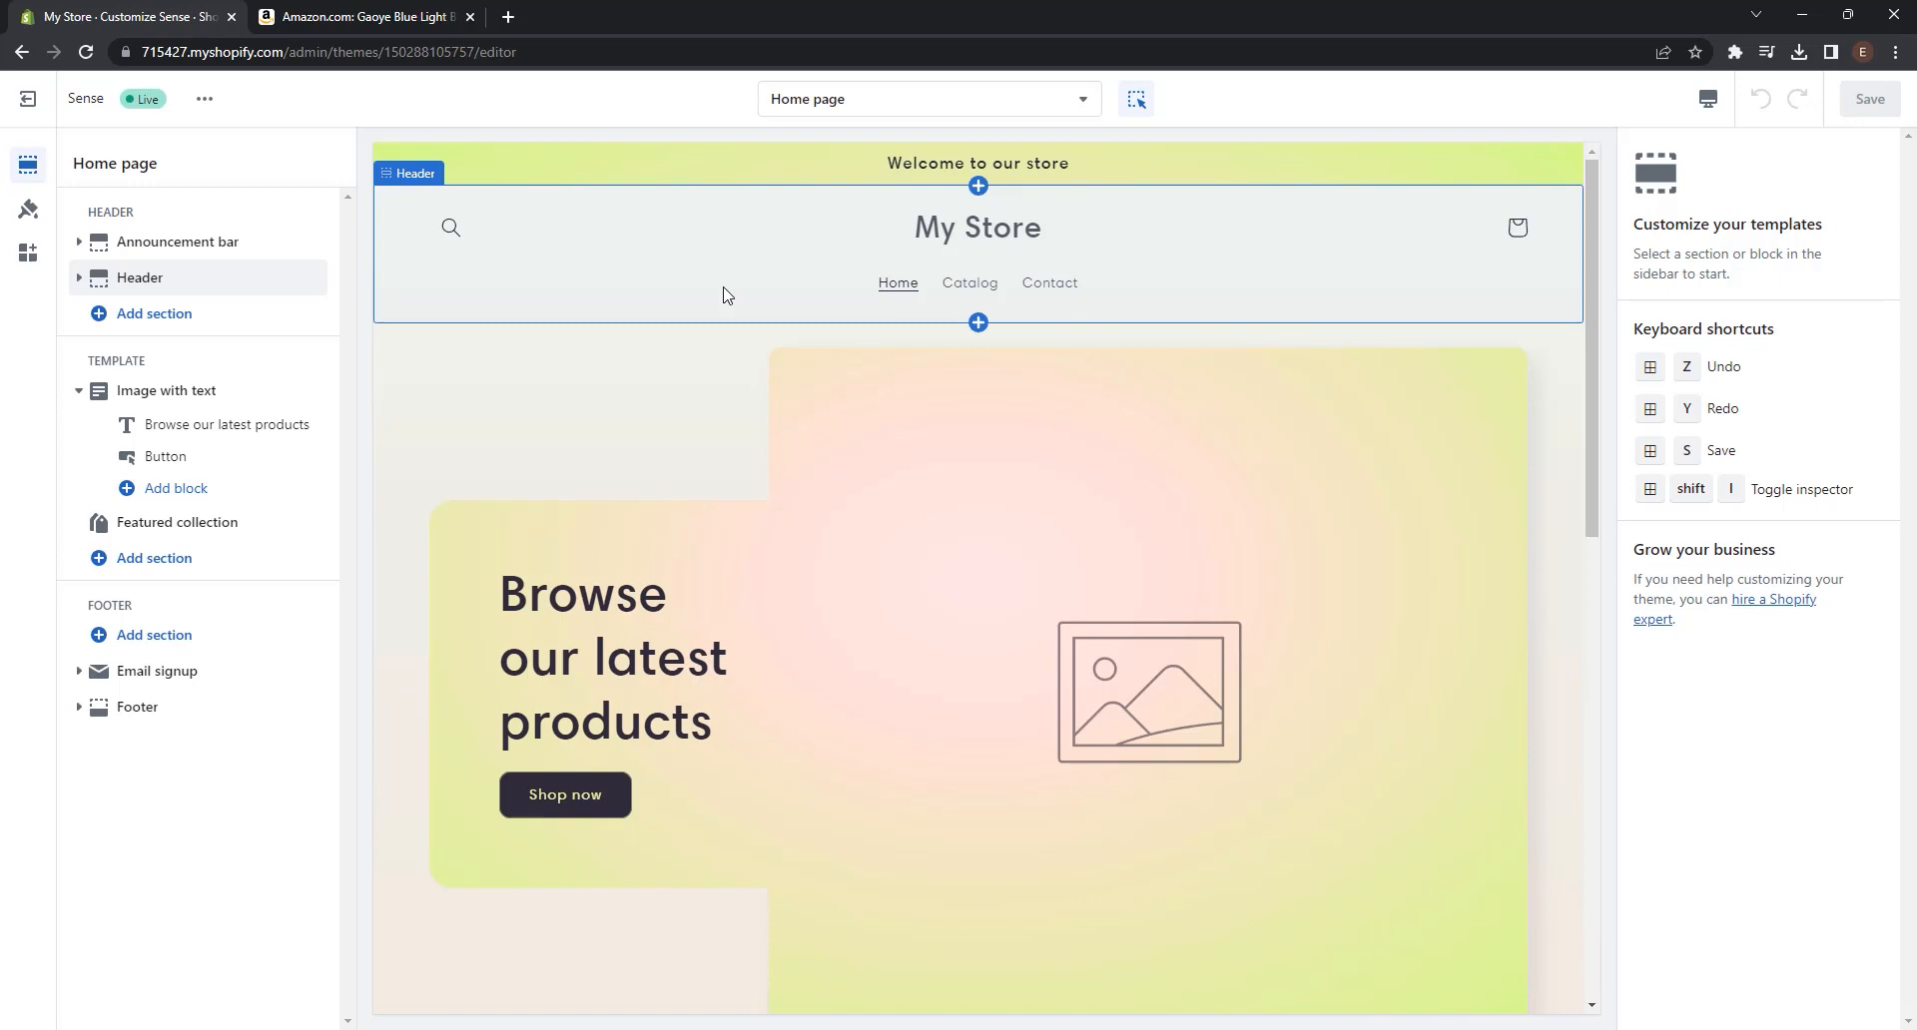
left_click(1074, 111)
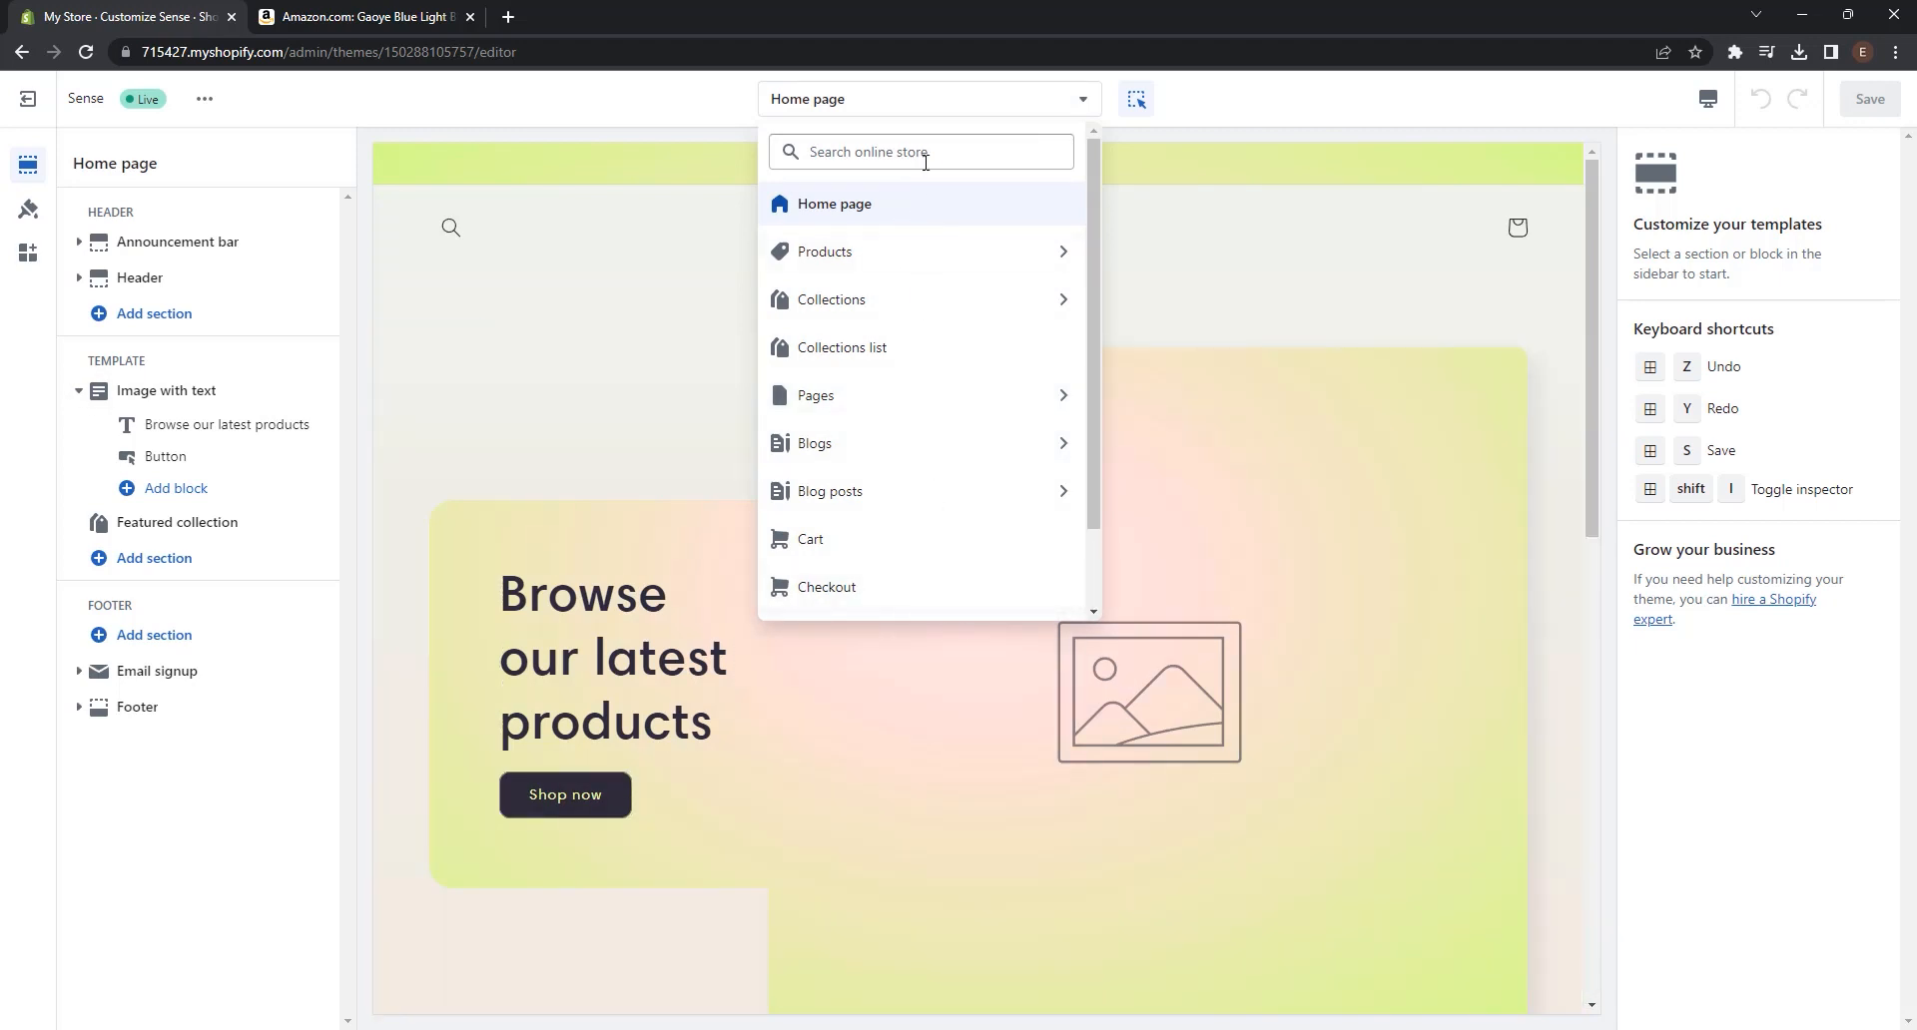
left_click(949, 104)
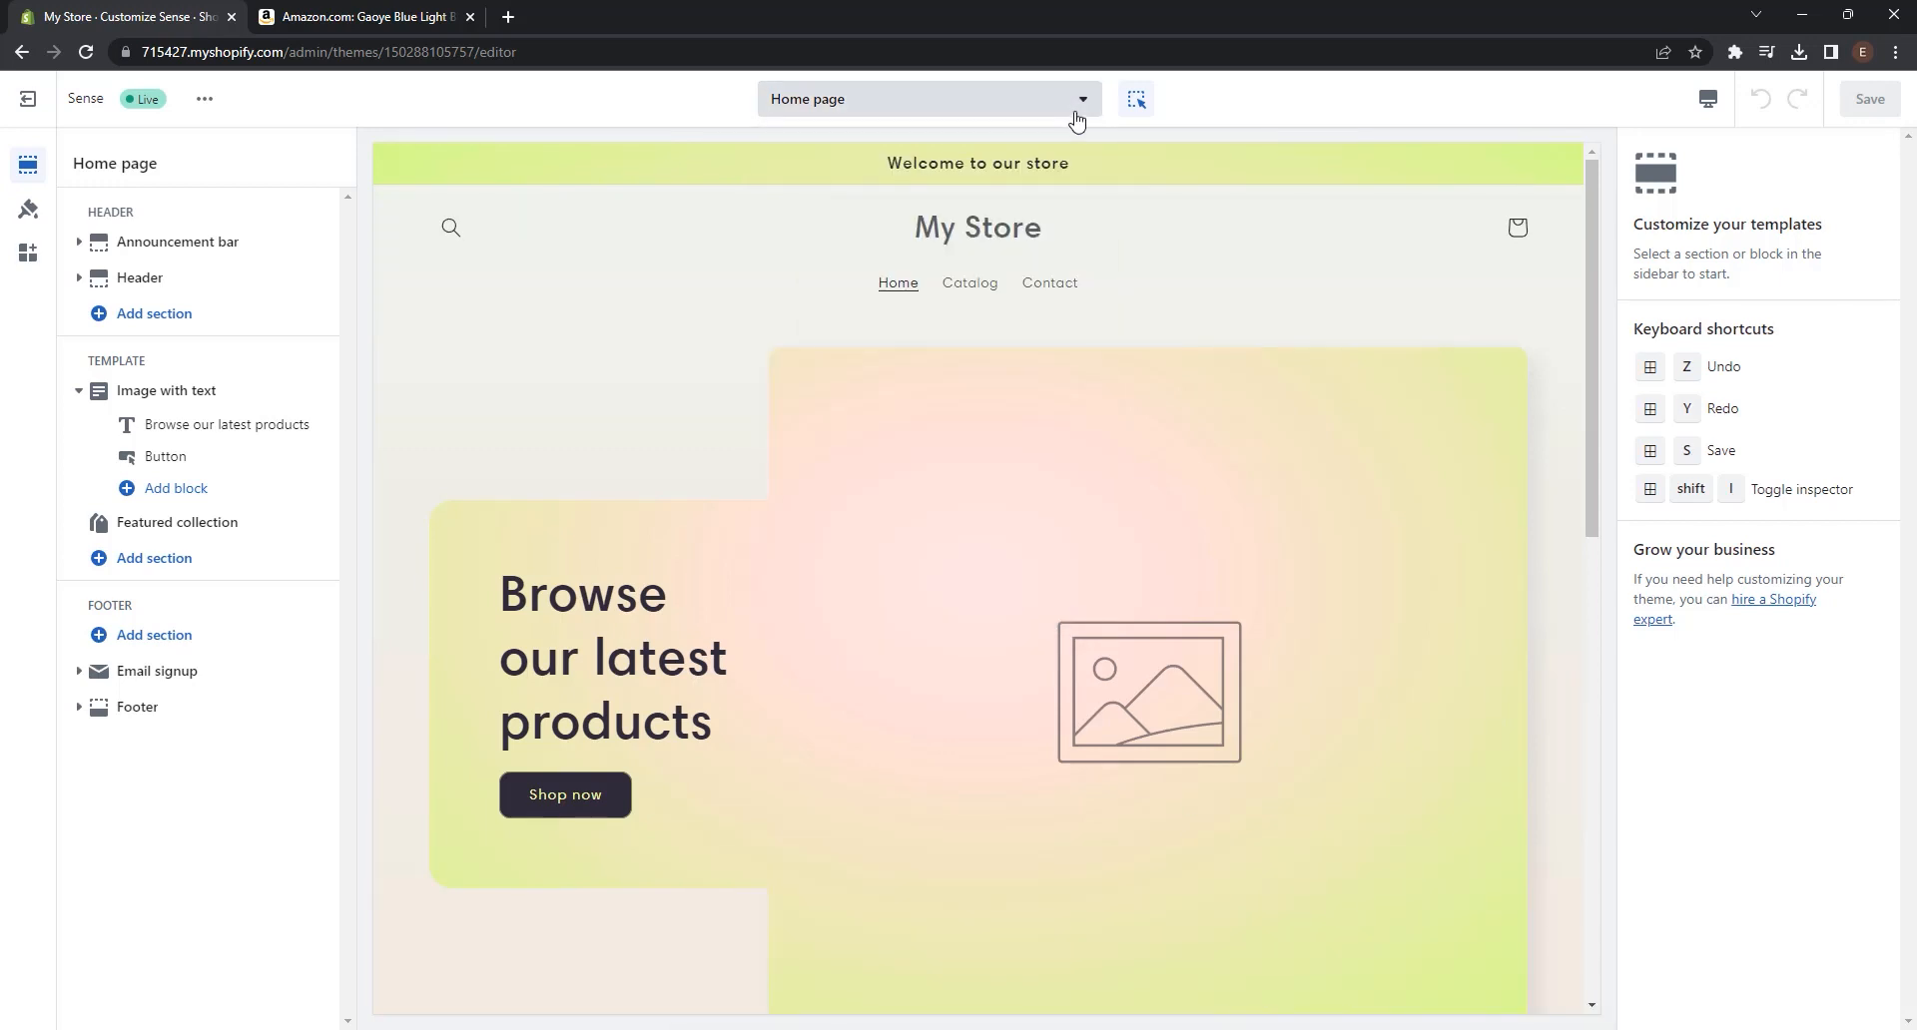
- Examine the home page layout from top to bottom in the mobile preview and again in the desktop preview
left_click(1710, 94)
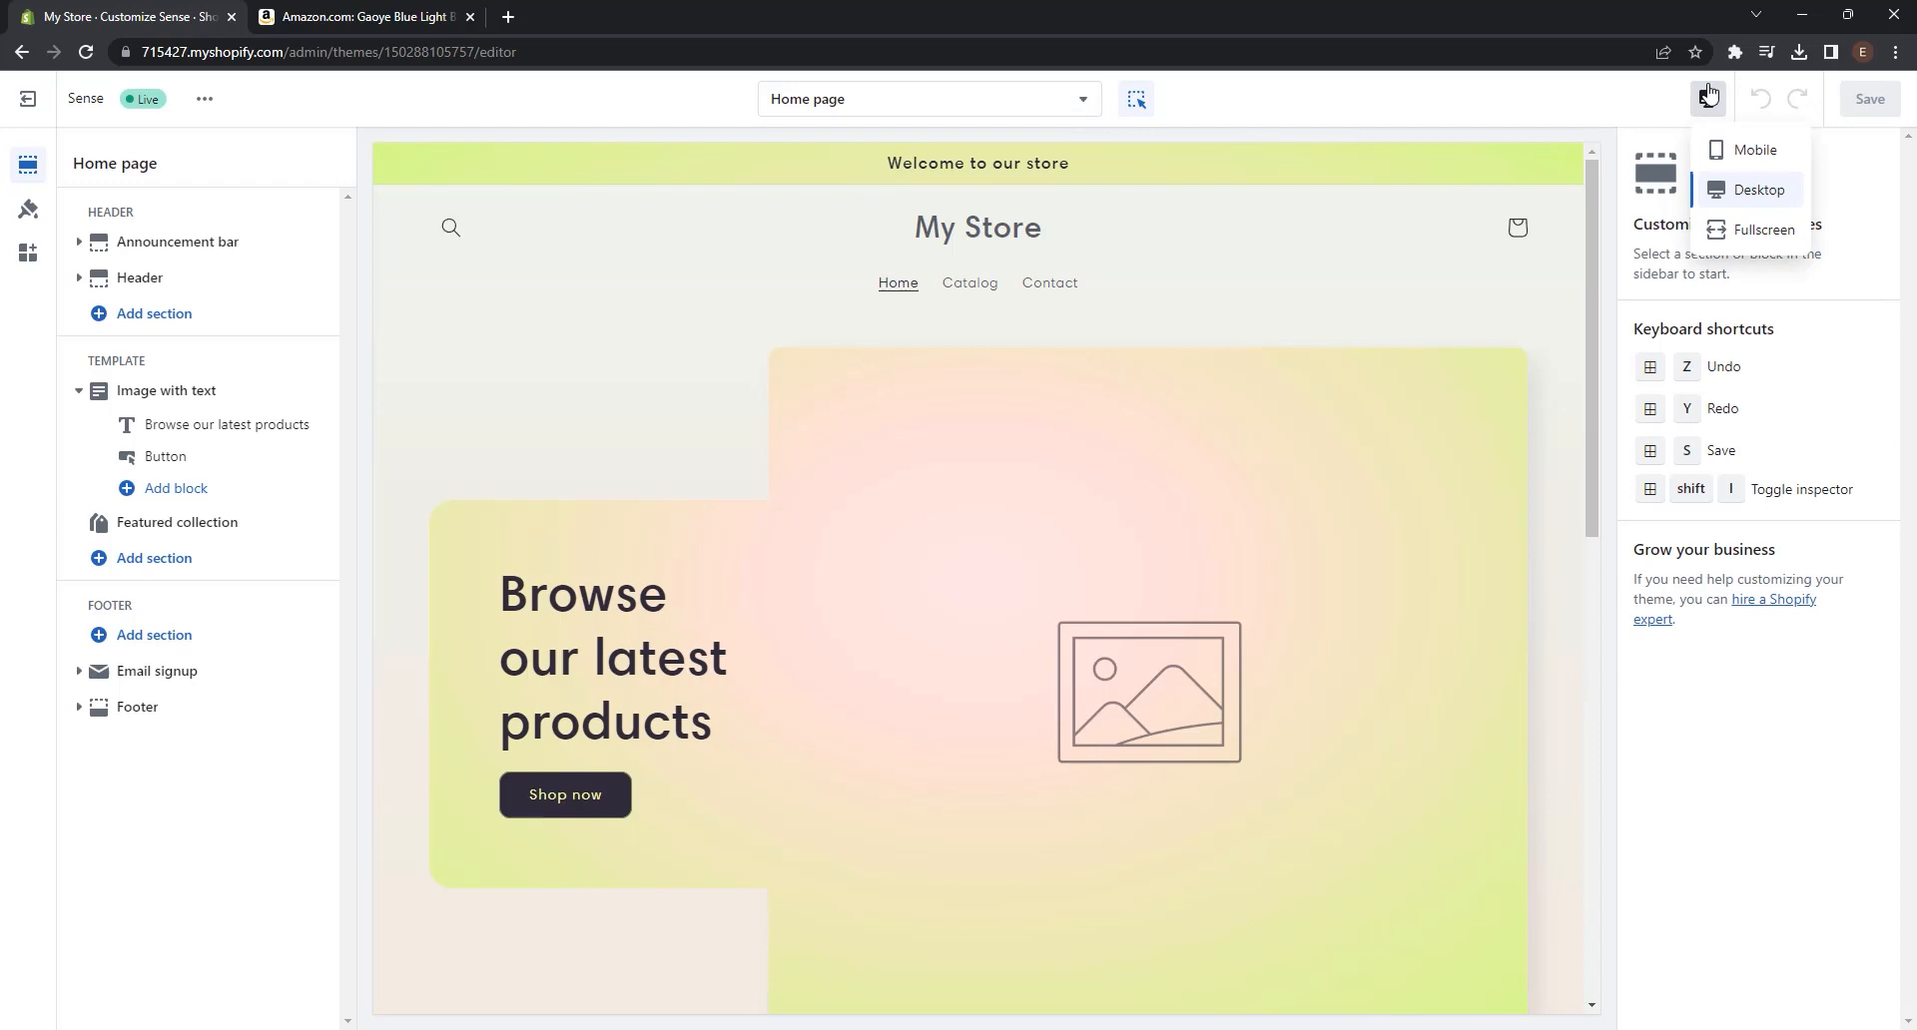
left_click(1742, 150)
scroll(1065, 527, "down", 6)
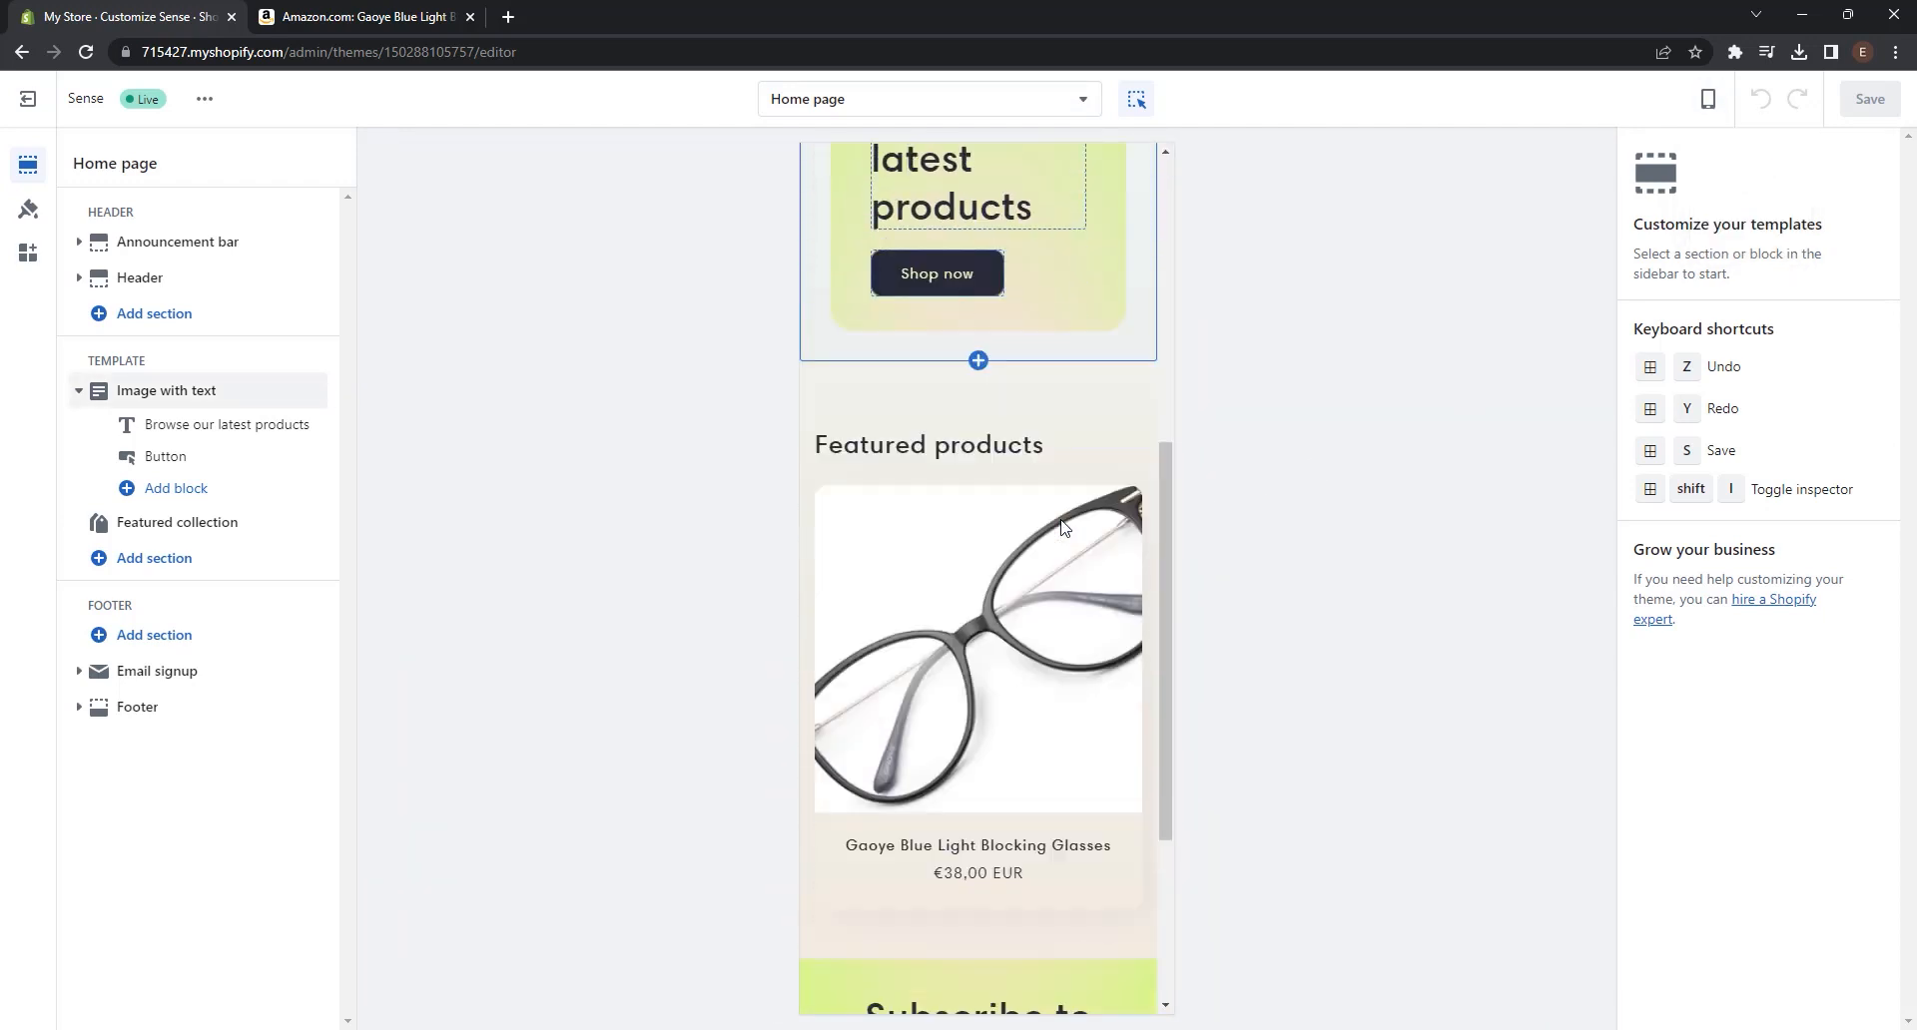
scroll(1065, 527, "up", 6)
scroll(1065, 527, "up", 1)
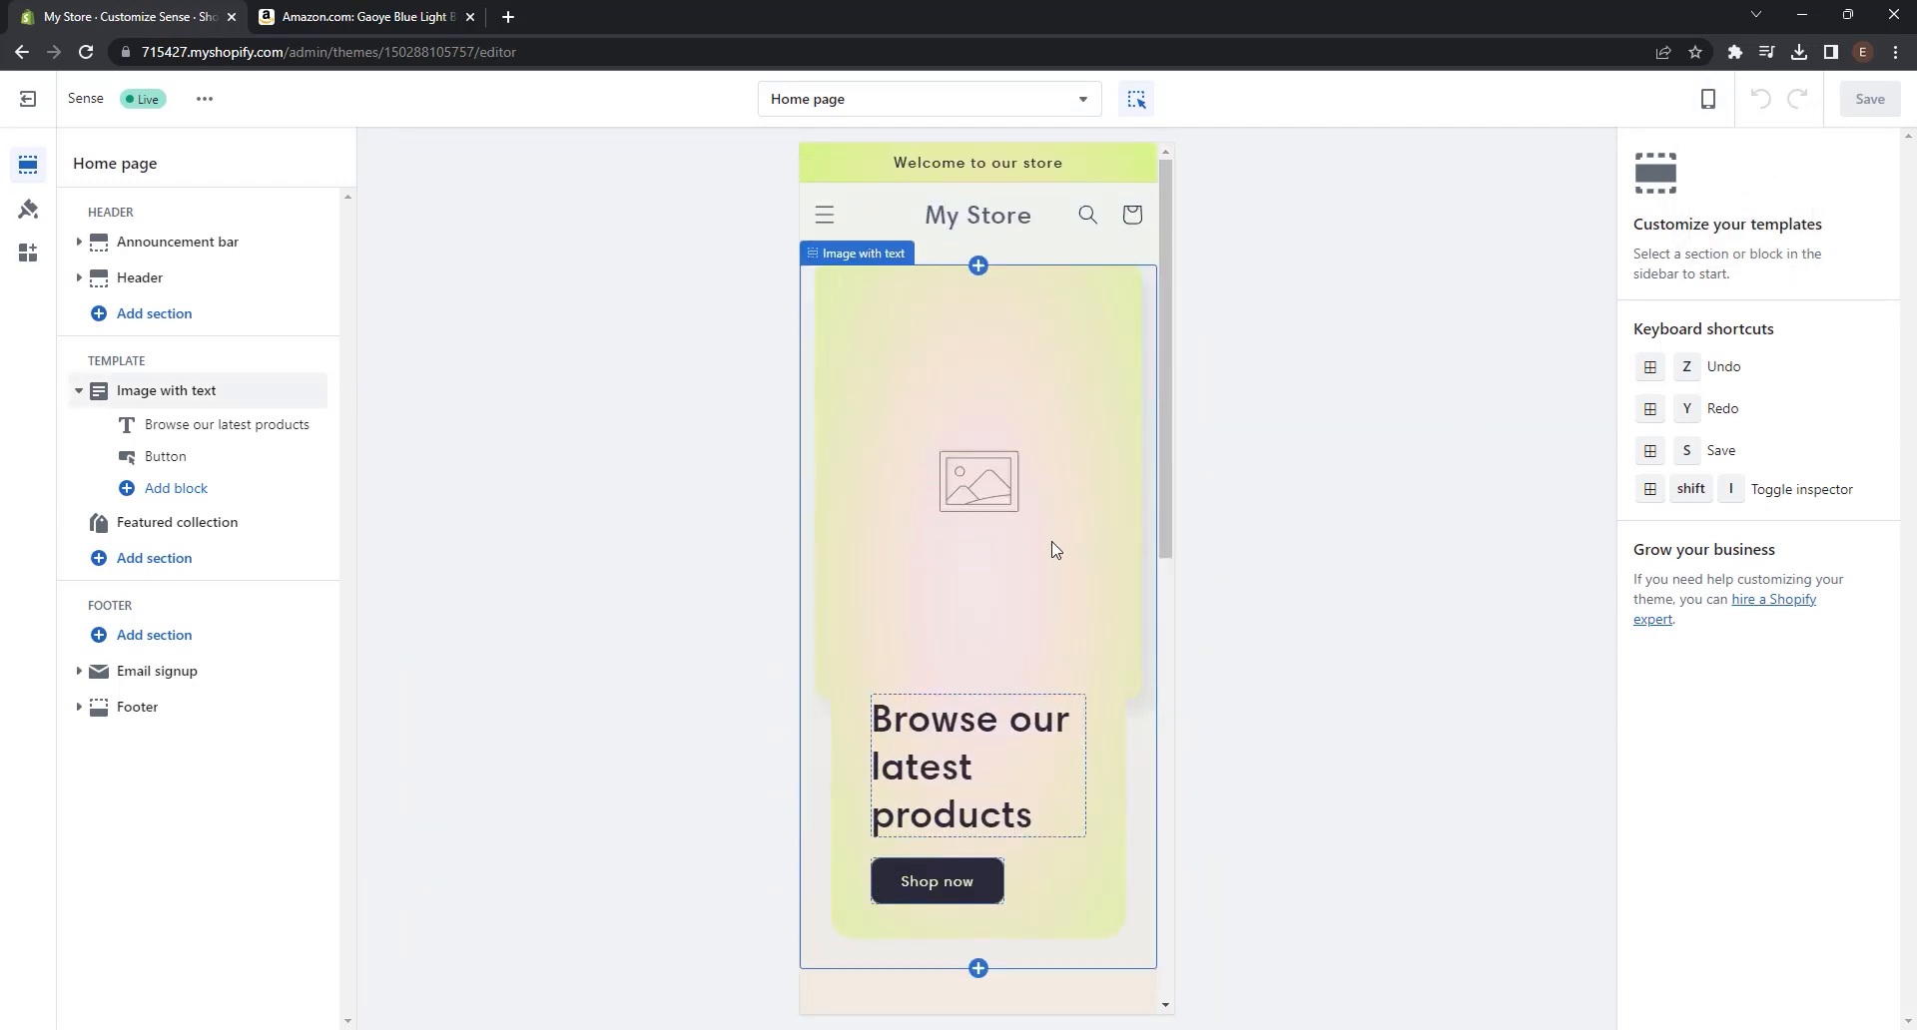
left_click(1708, 100)
left_click(1727, 195)
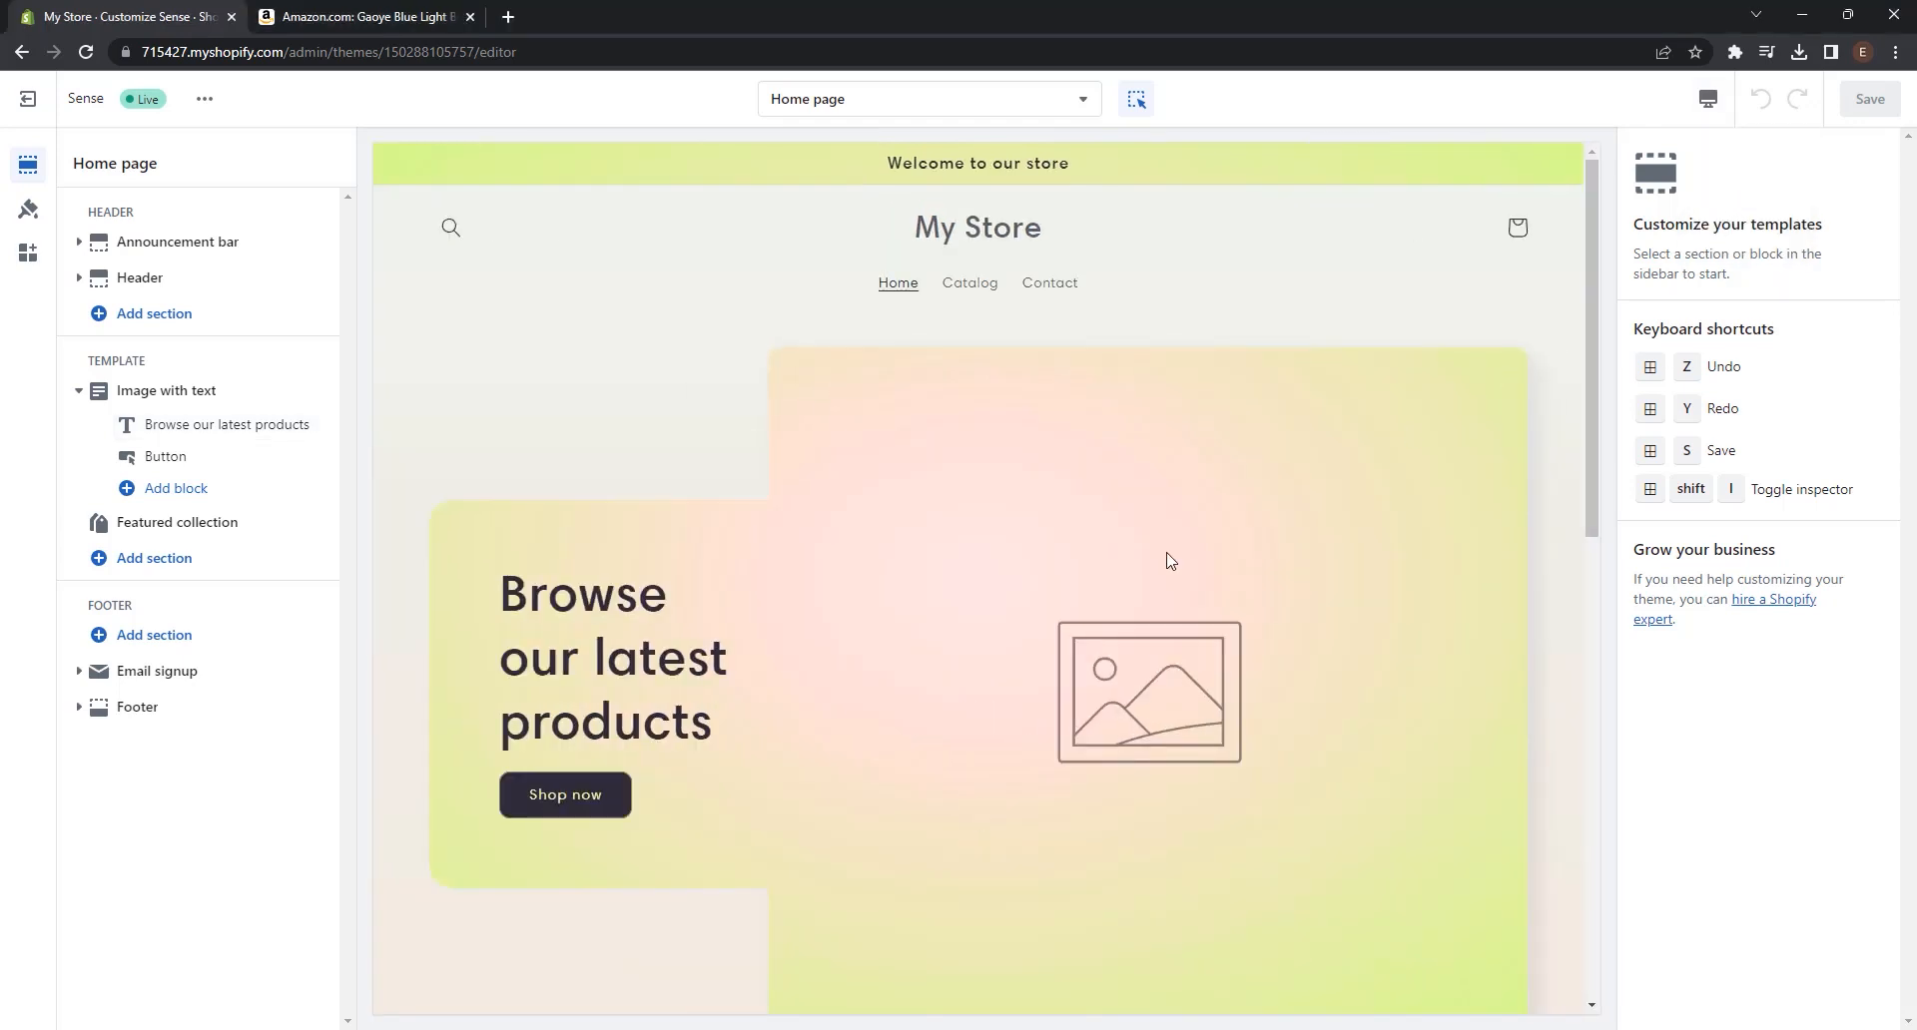
scroll(1170, 560, "down", 5)
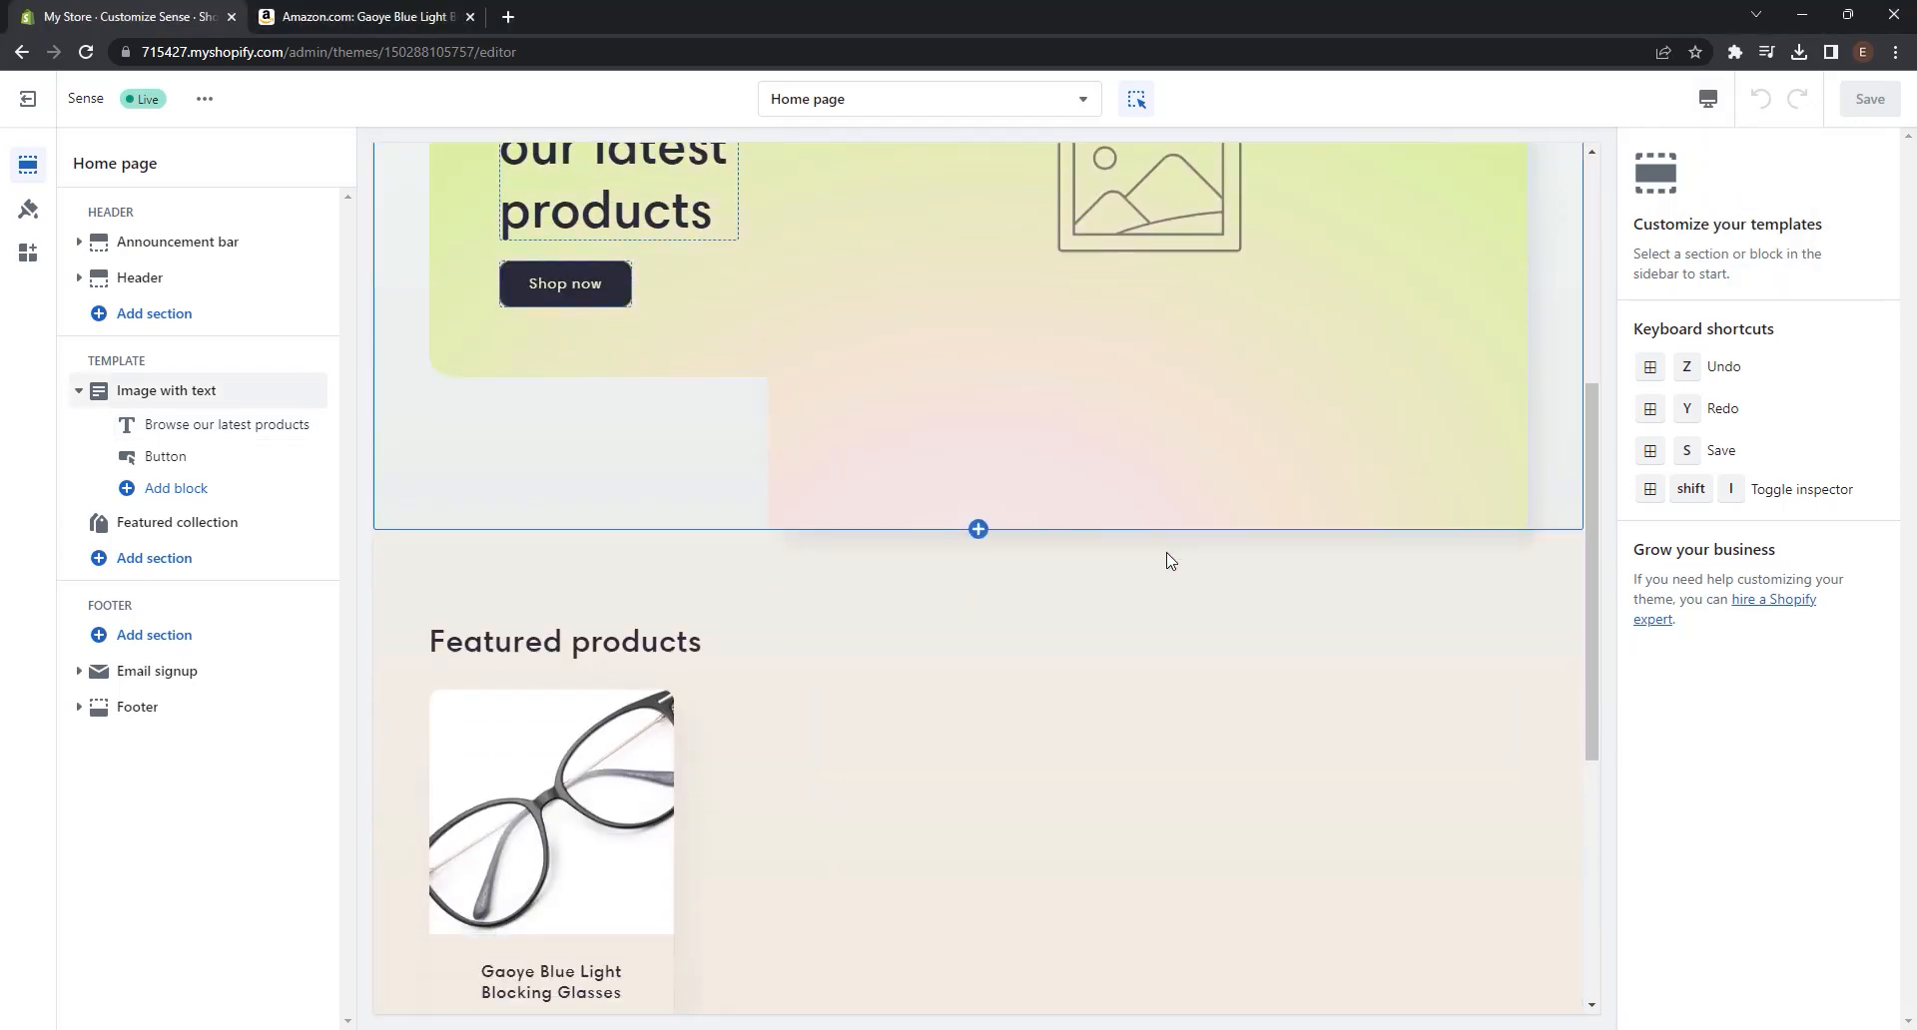
scroll(1170, 560, "down", 5)
scroll(1170, 560, "up", 10)
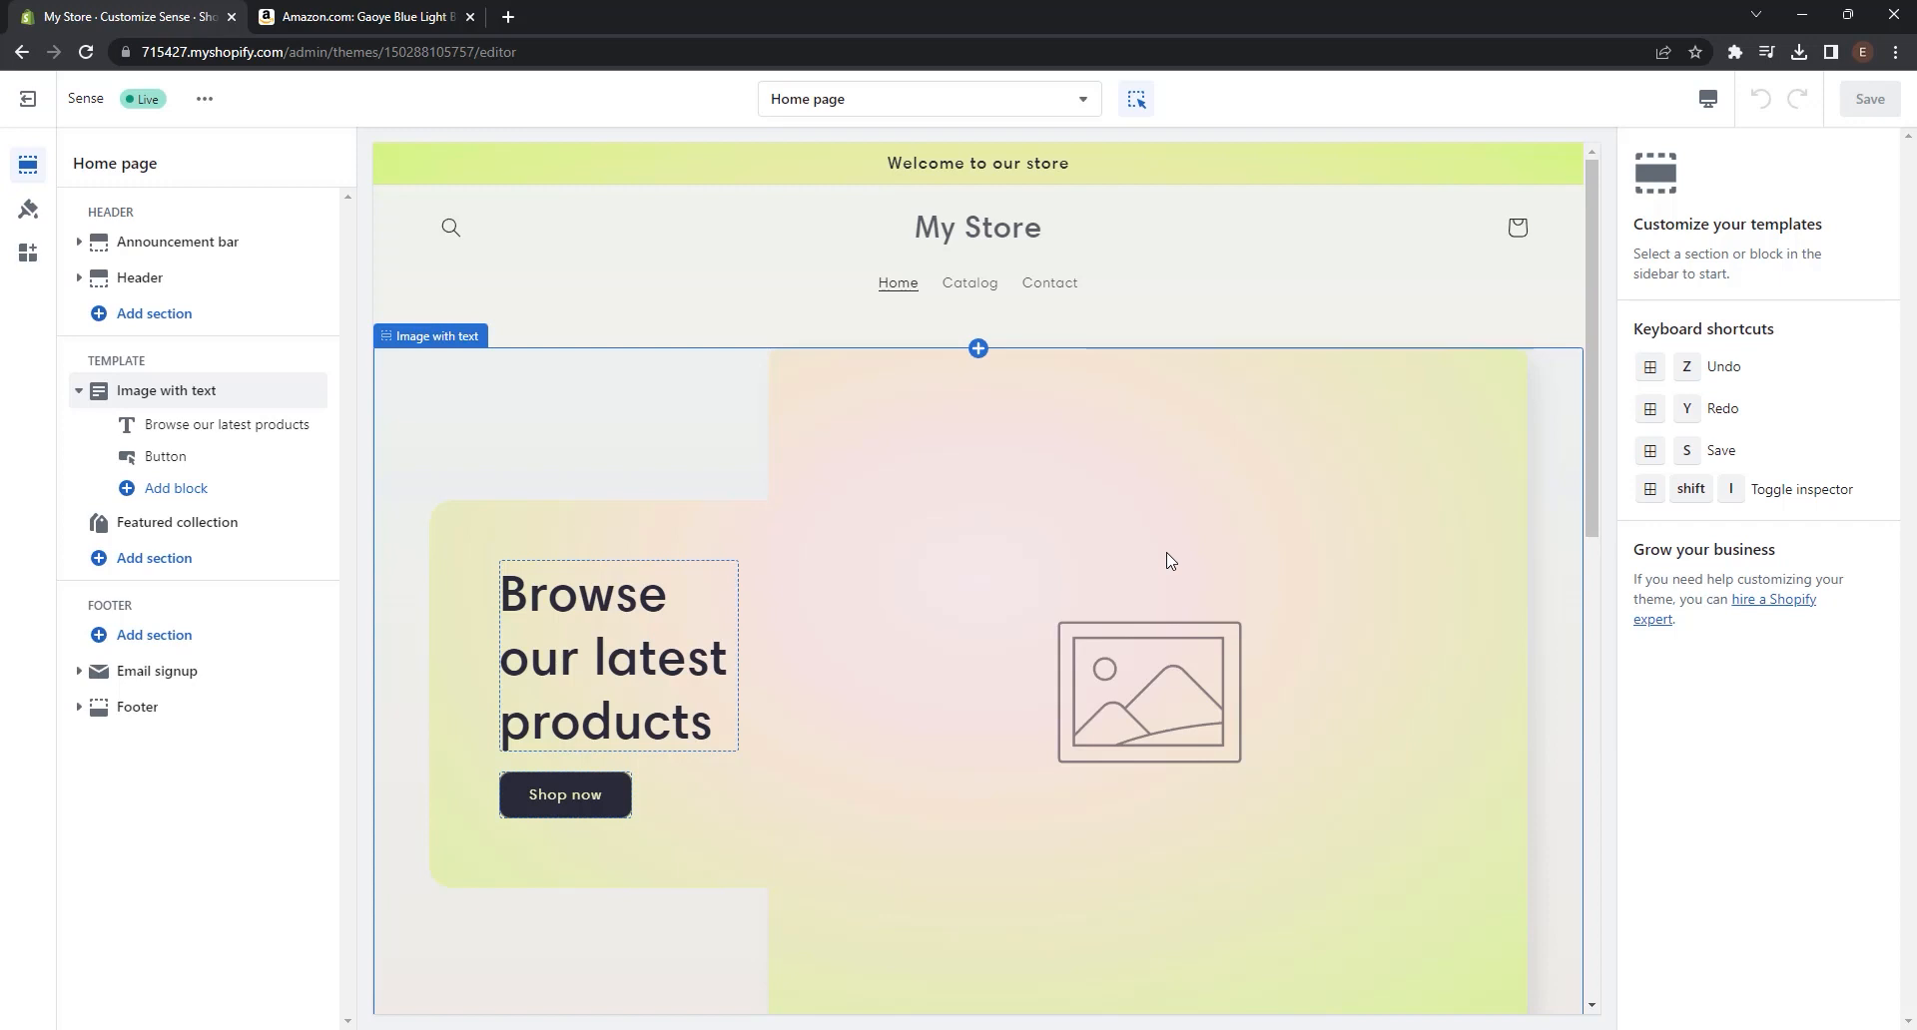
- Set the image of the home page's Image with text section to the library PNG Cleaaar._b442a5f3-109f-4e8f-97d2-bdfd51370314
left_click(885, 593)
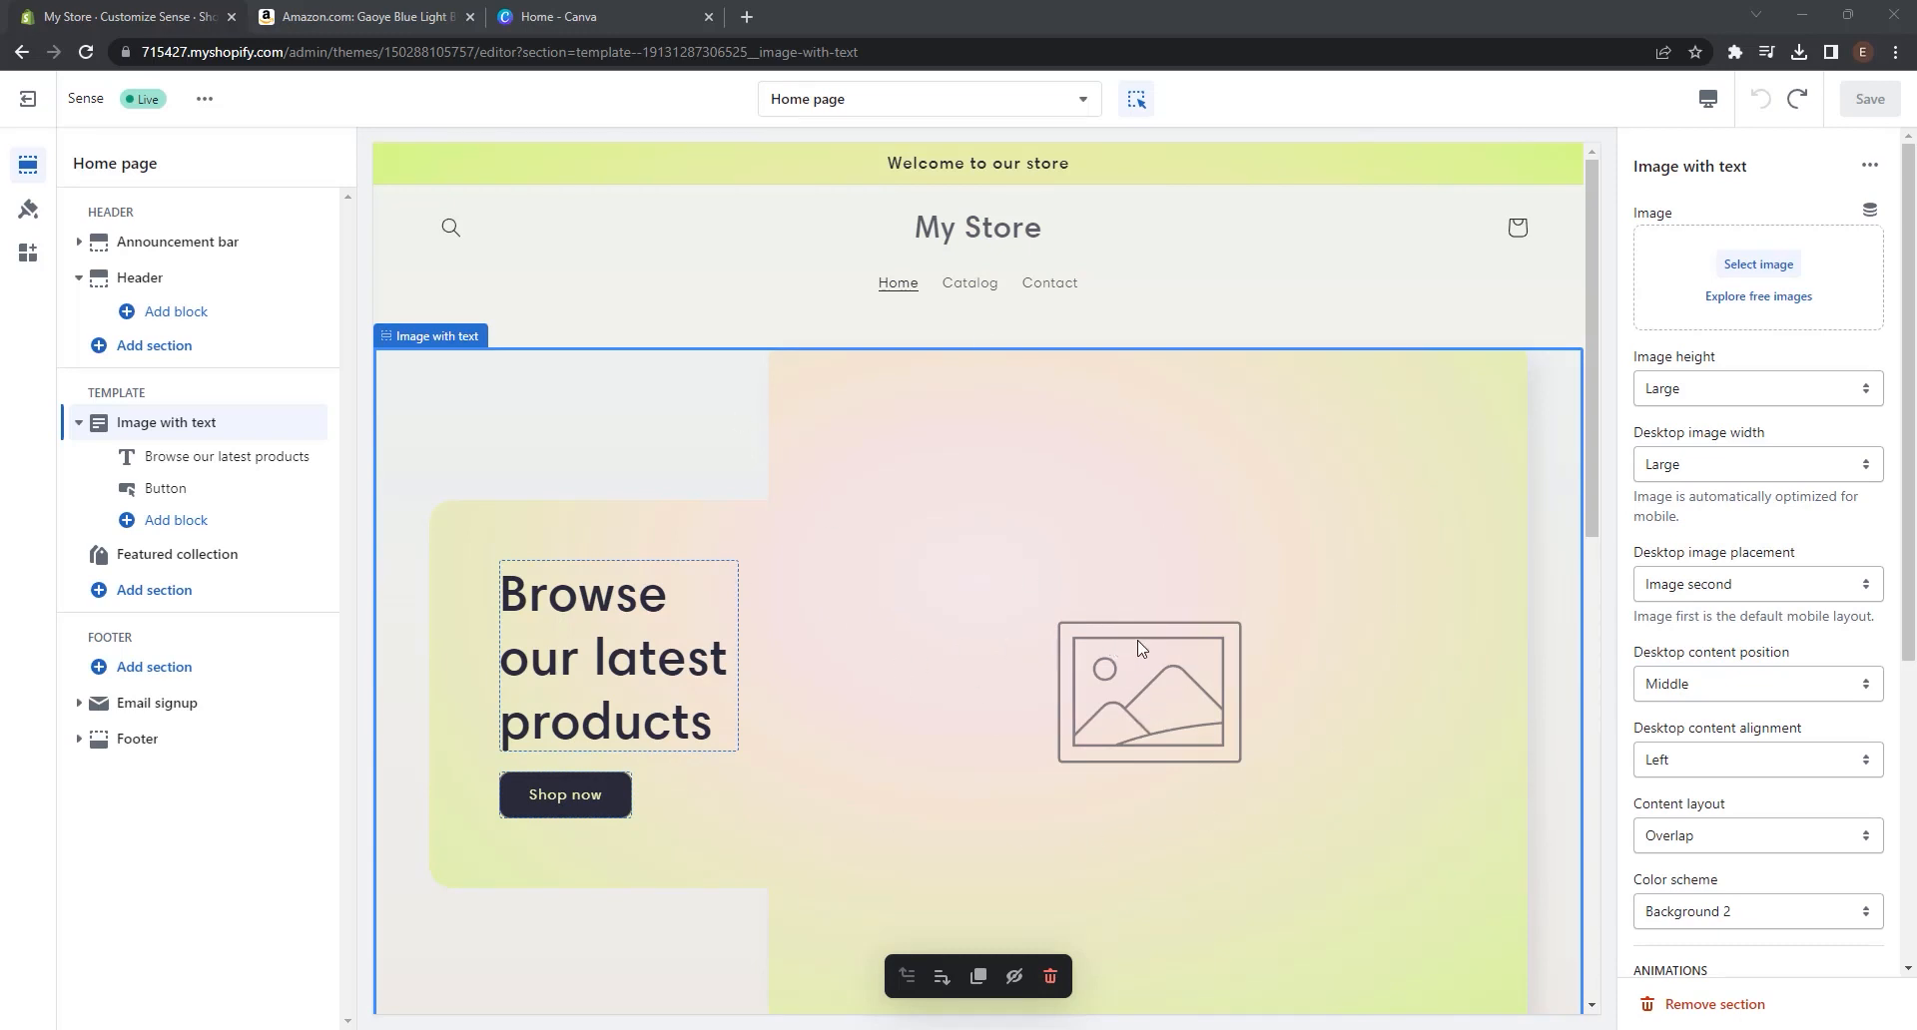
left_click(1756, 266)
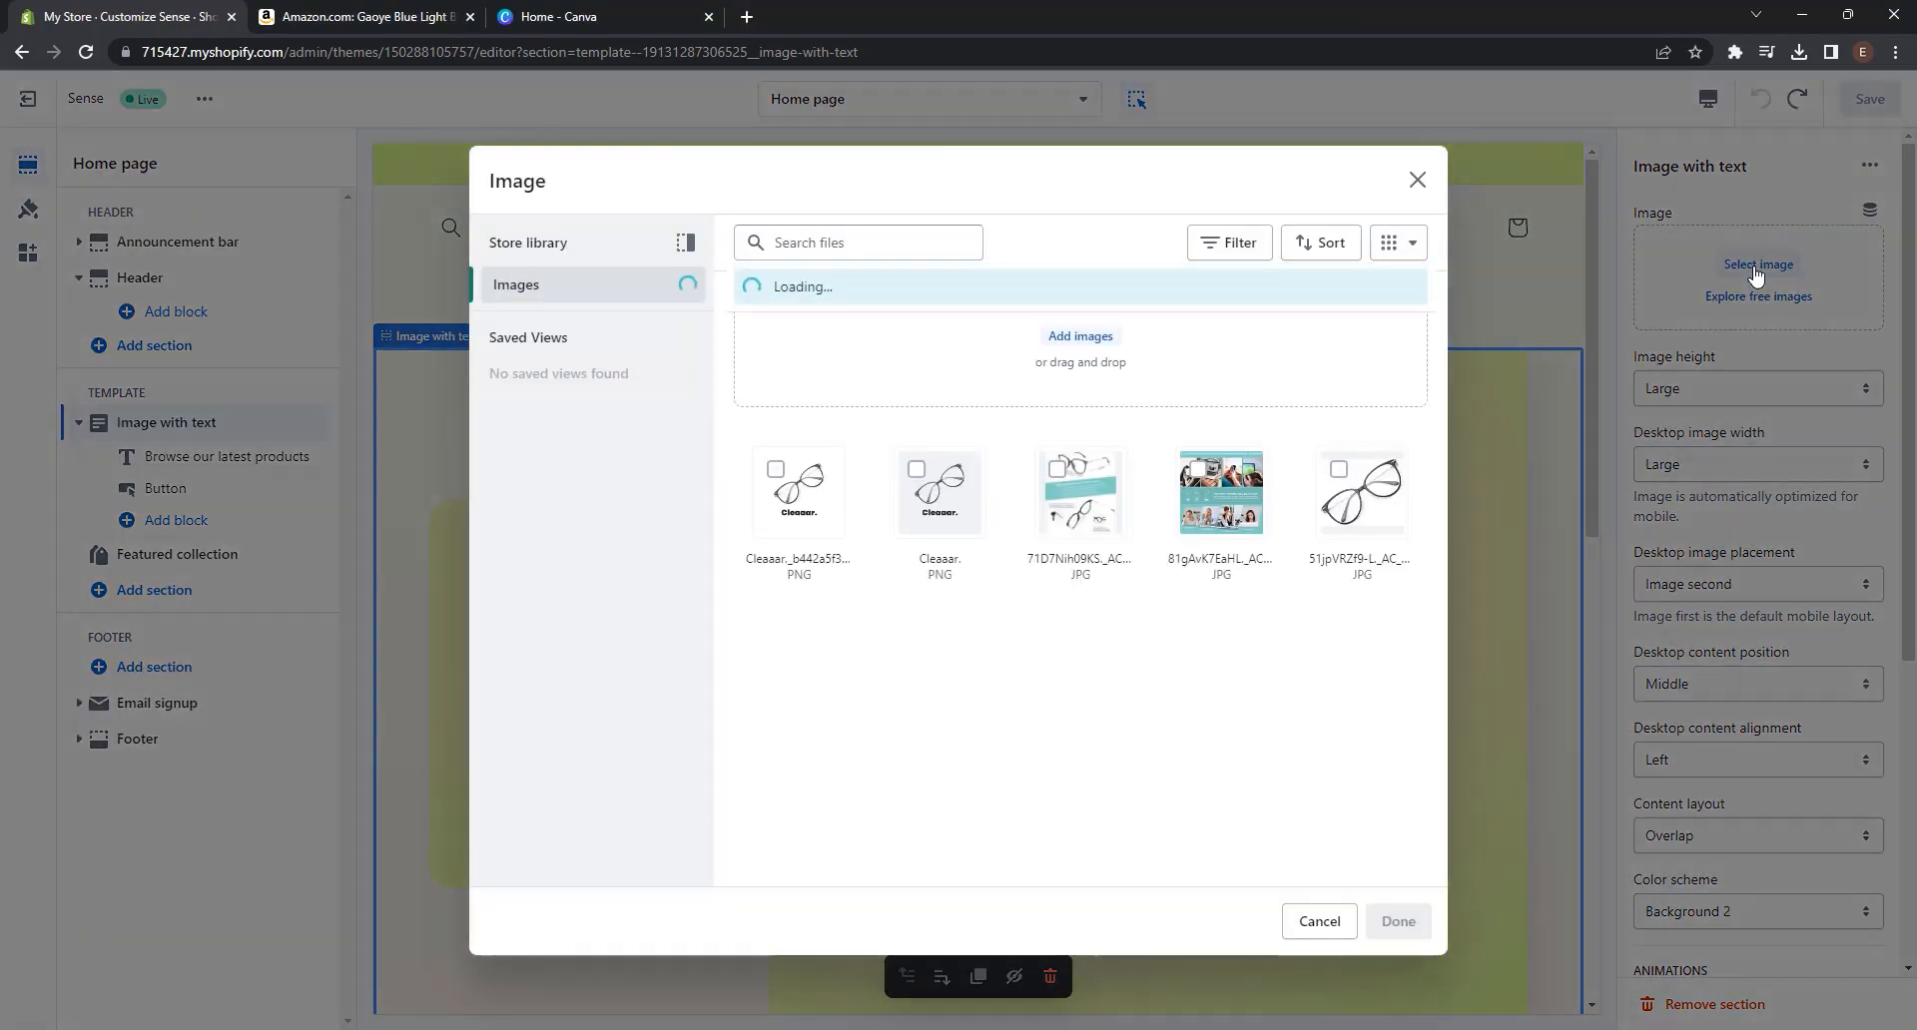
left_click(777, 472)
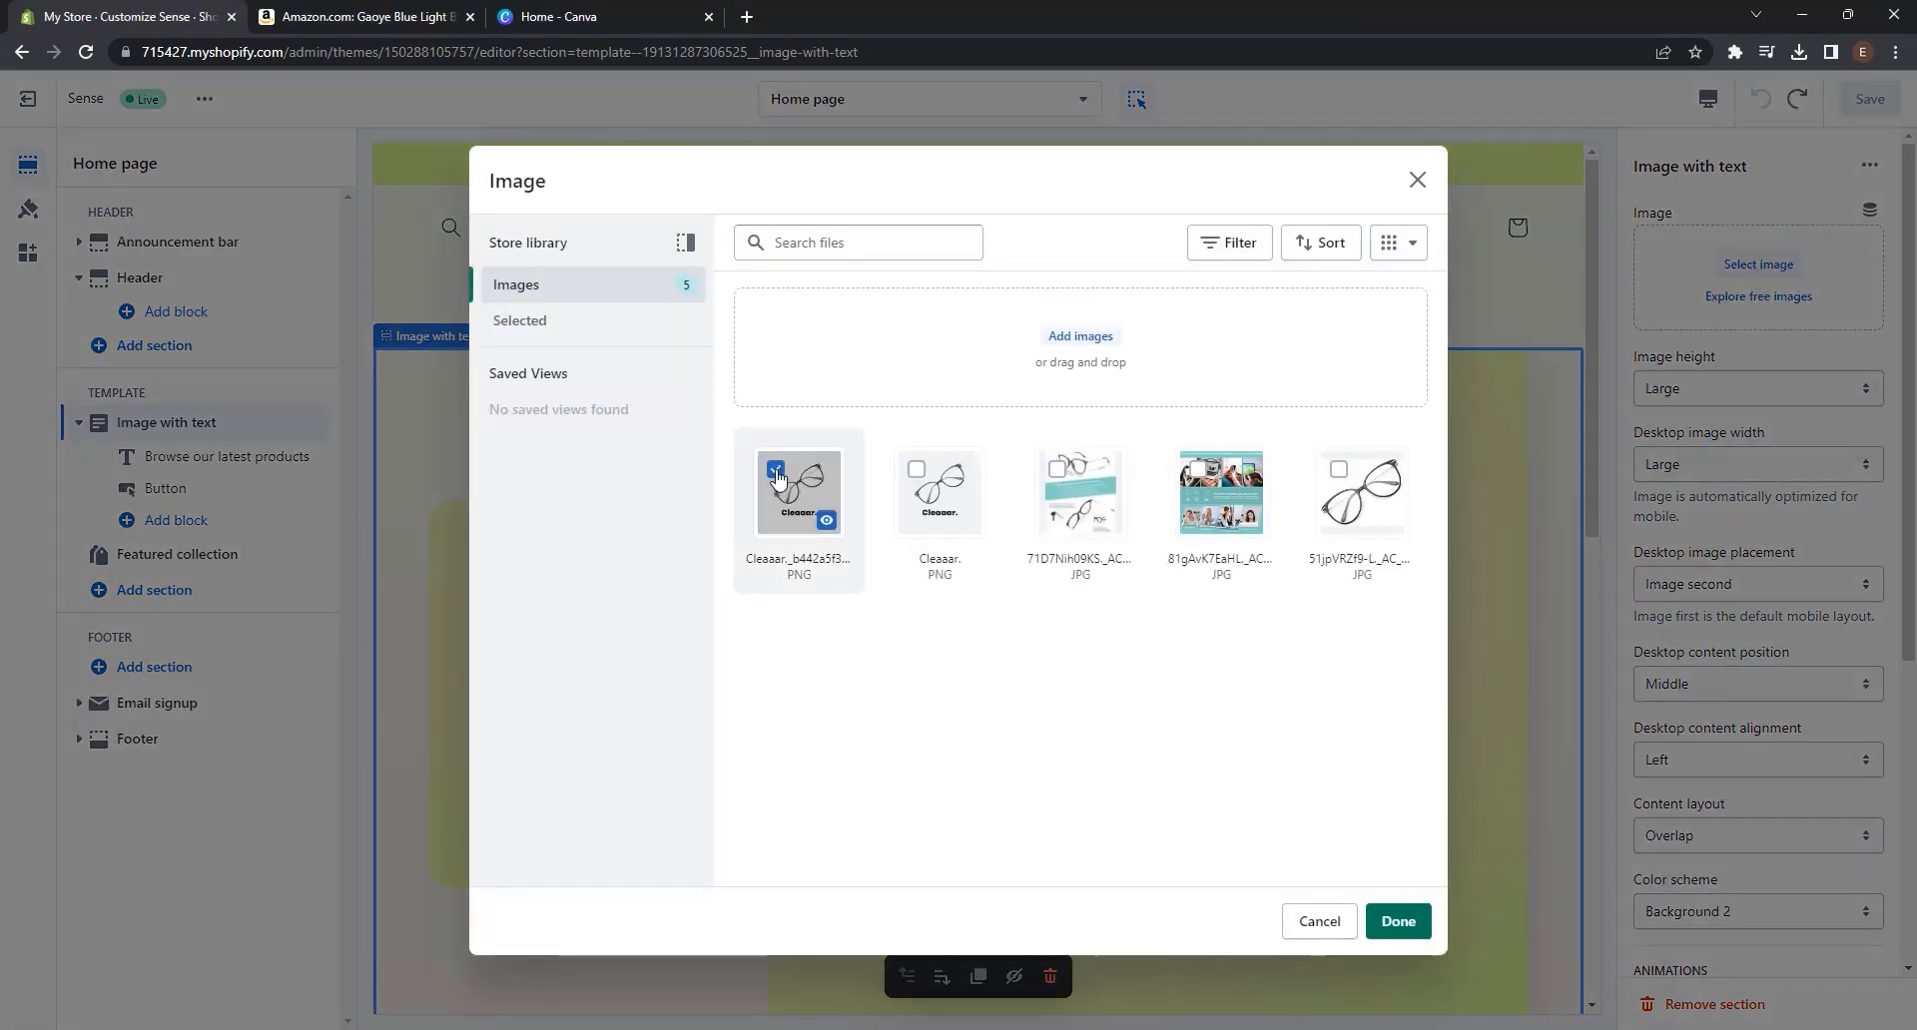
left_click(1401, 923)
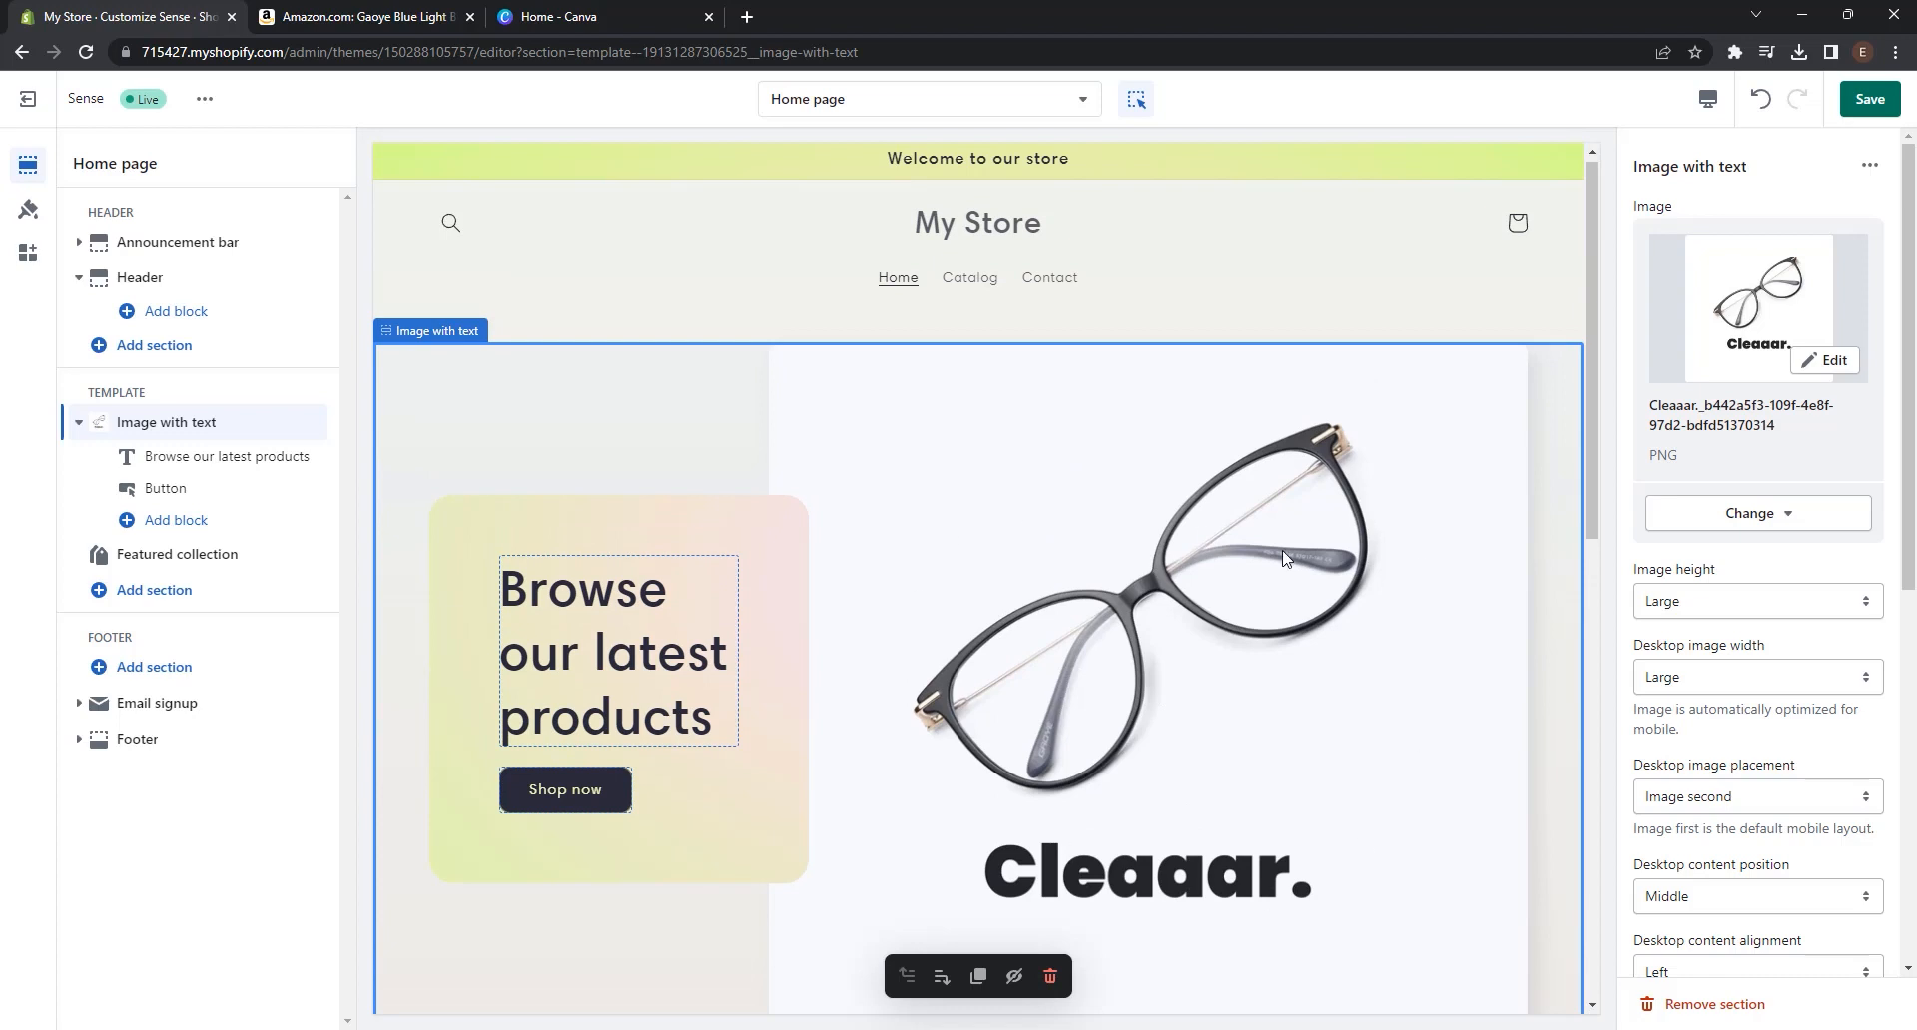
scroll(1286, 559, "down", 1)
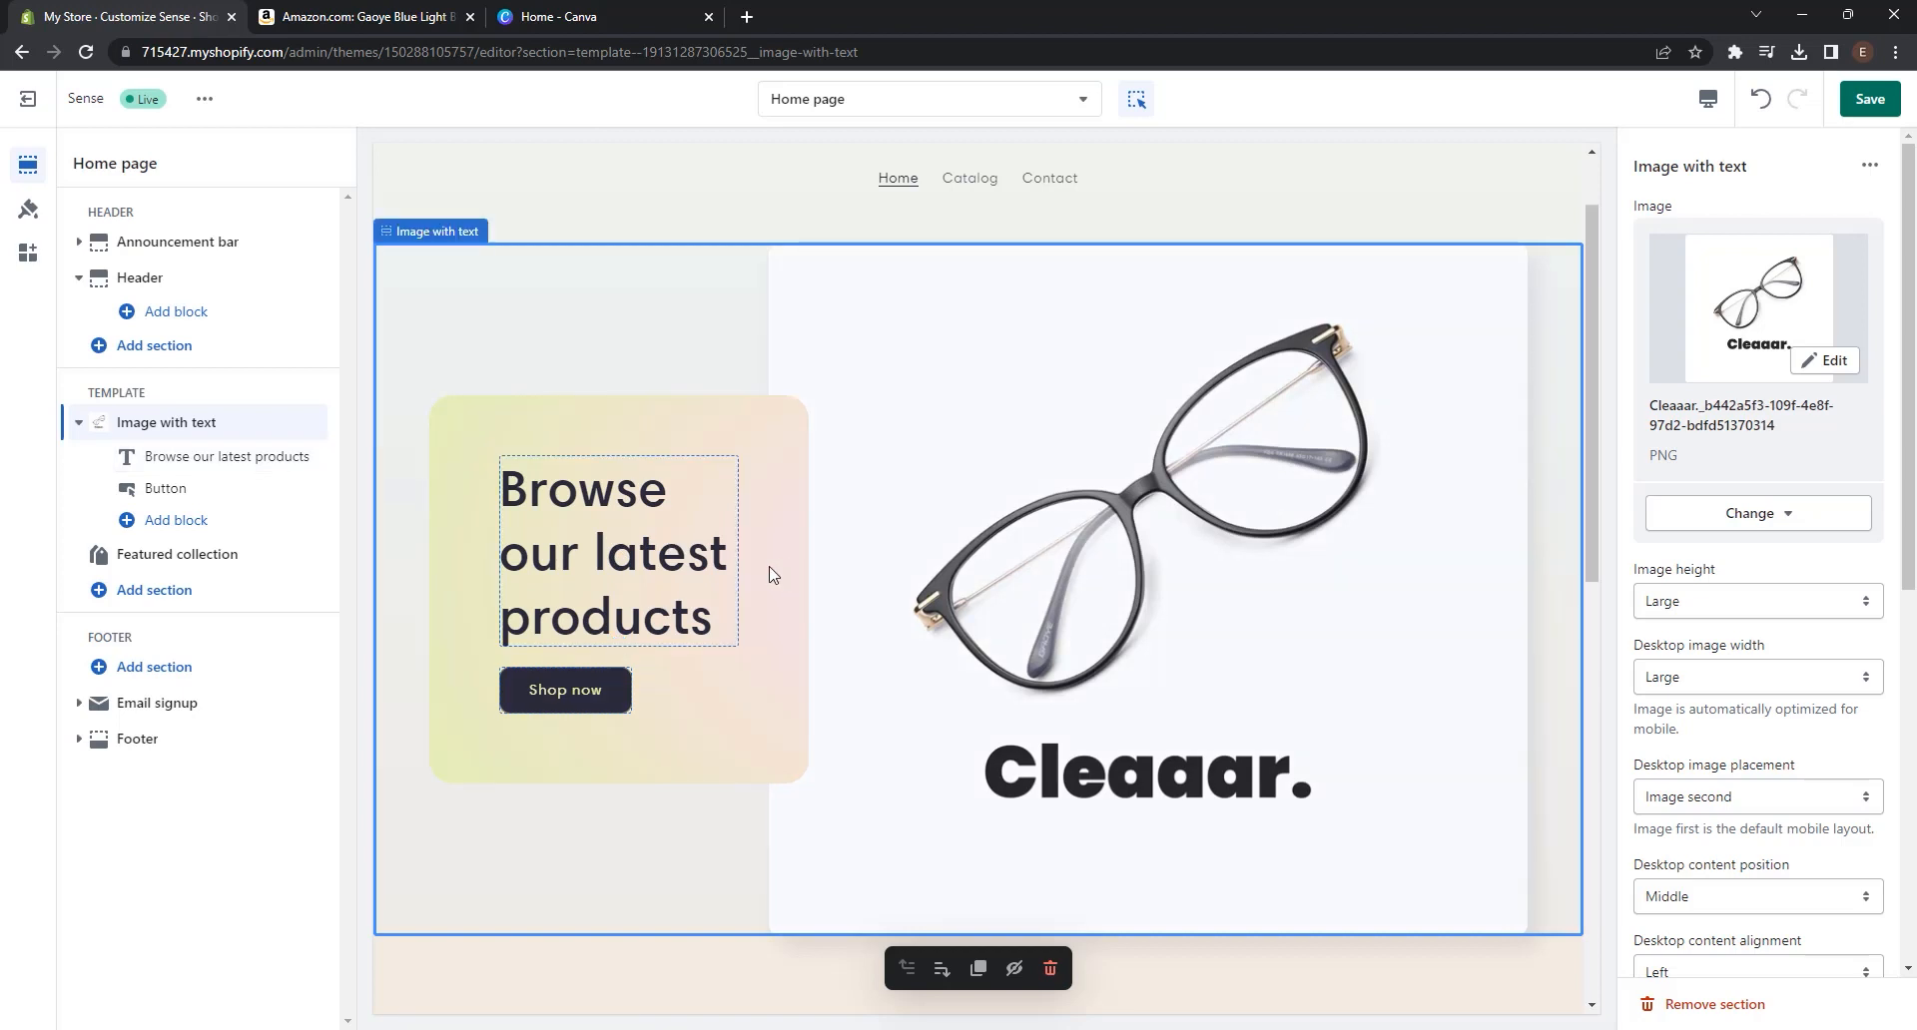
- Replace the Image with text heading with a bold "Gaoye Blue Light Blocking Glasses" and set the heading size to Small
left_click(703, 562)
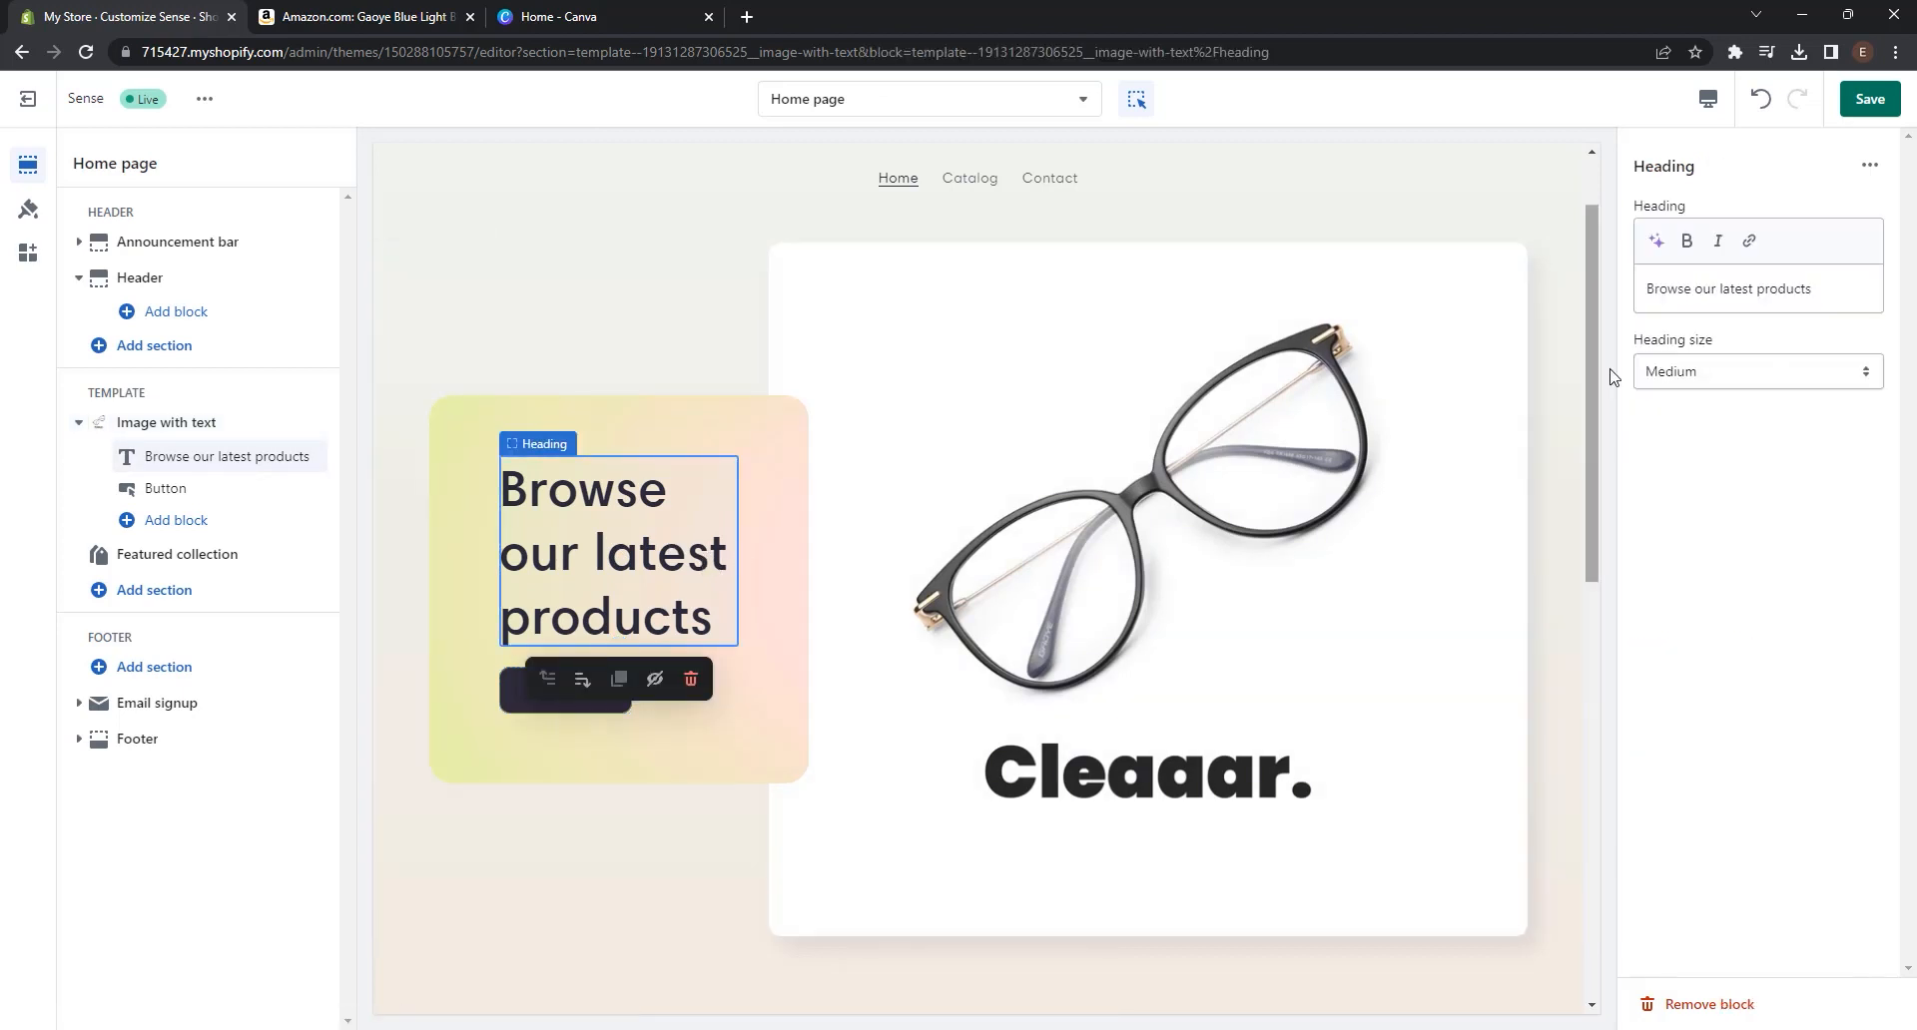
left_click_drag(1826, 285, 1640, 289)
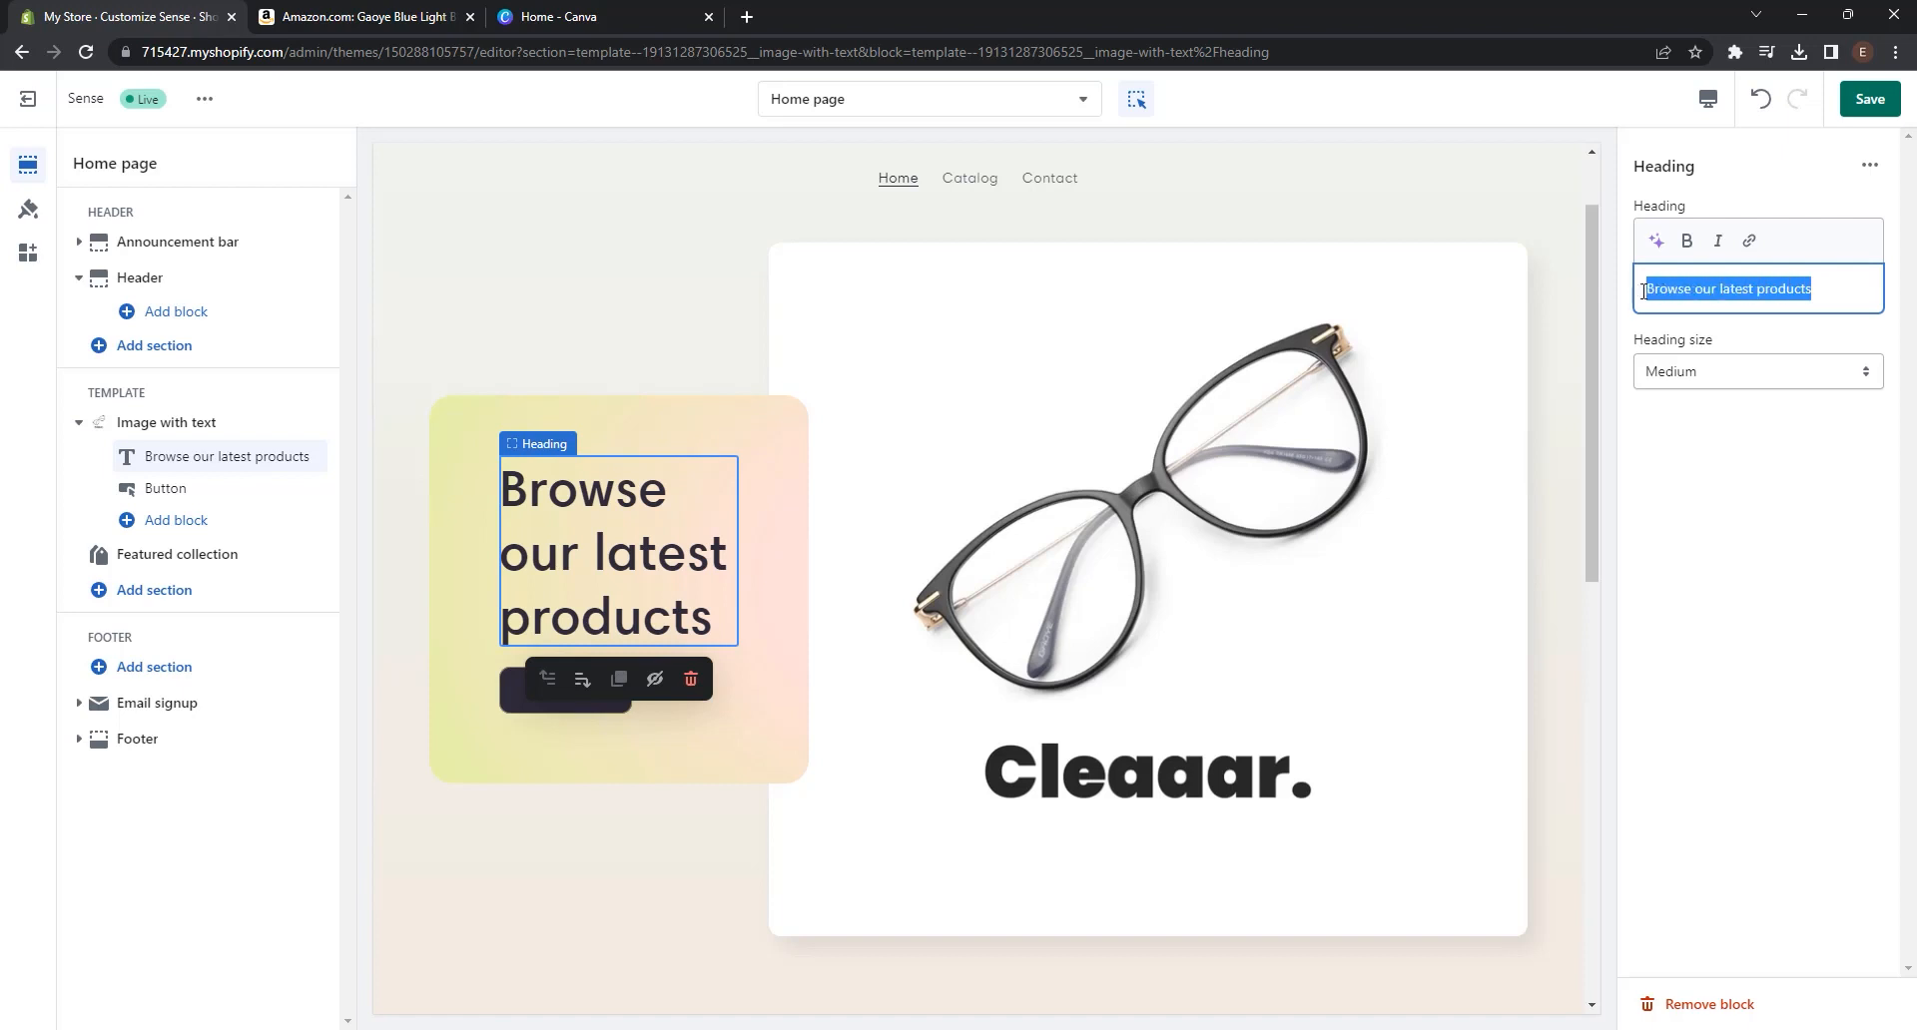
left_click(1823, 289)
left_click_drag(1823, 289, 1640, 290)
type("Gaoye Blue Light Blocking Glasses")
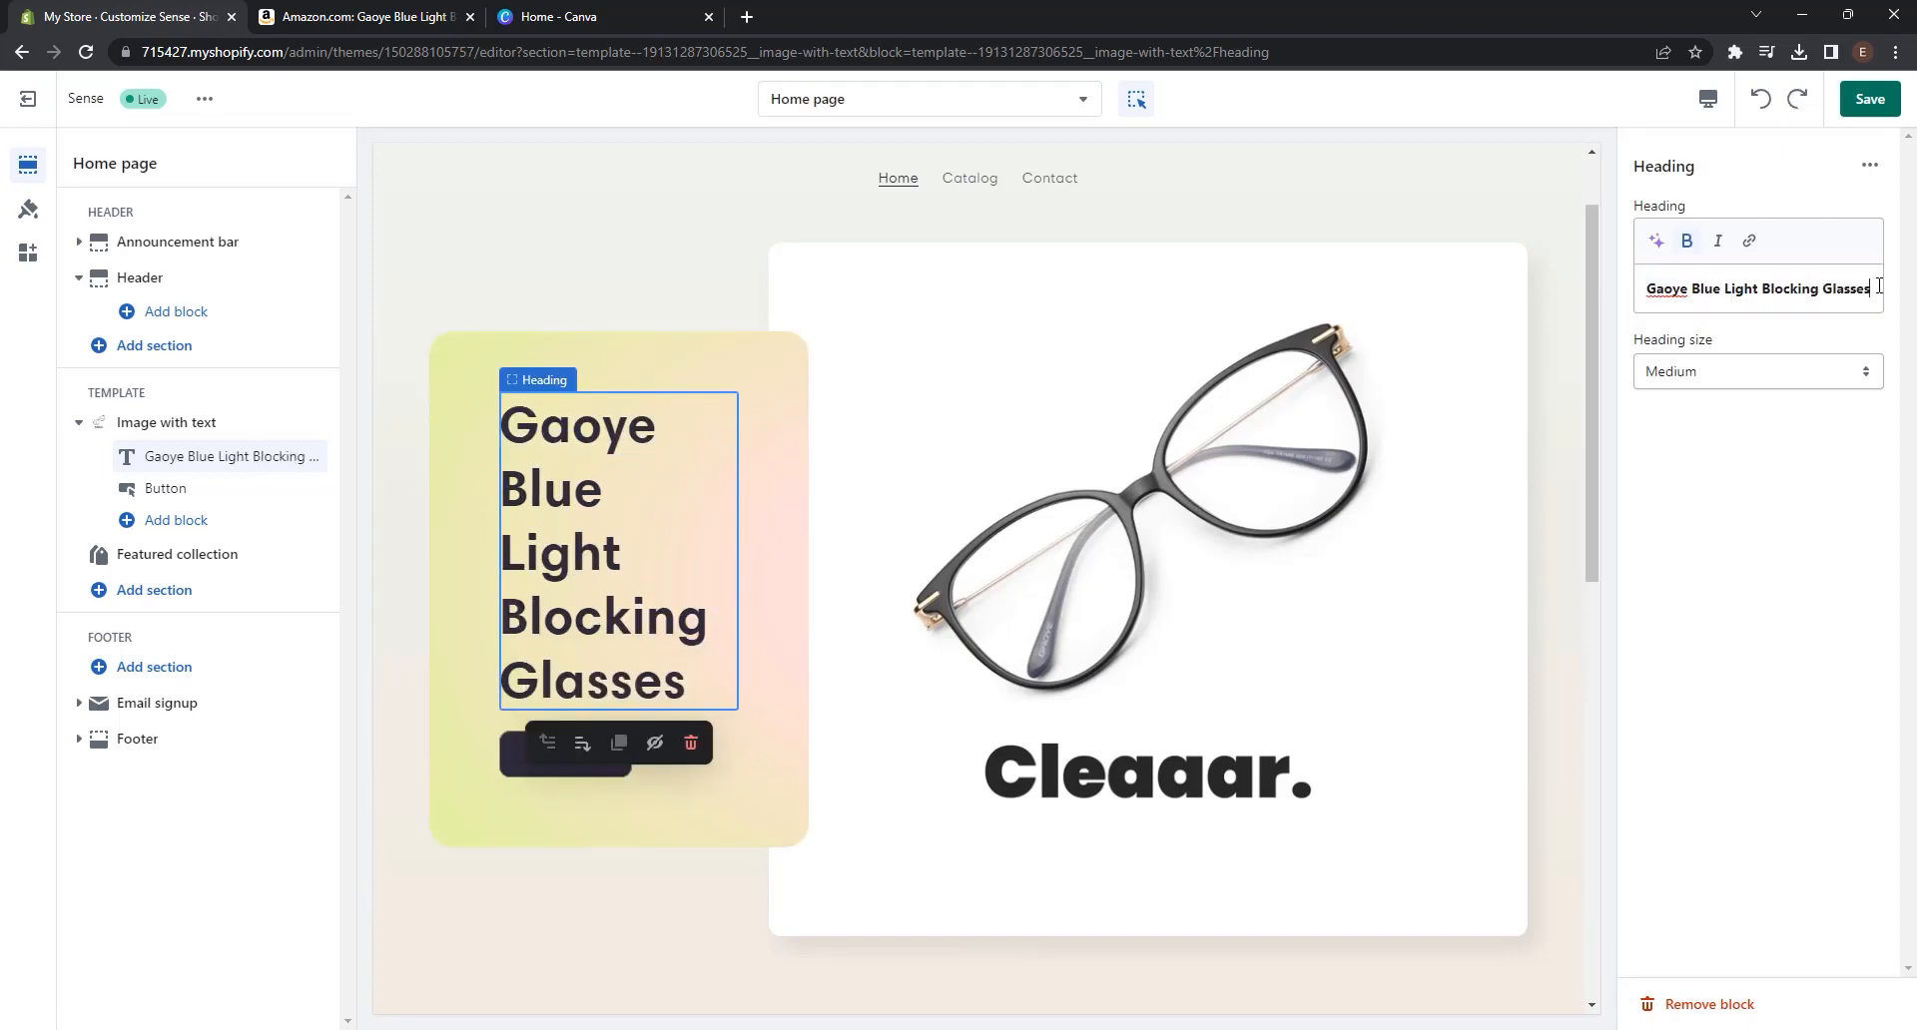
left_click(1750, 387)
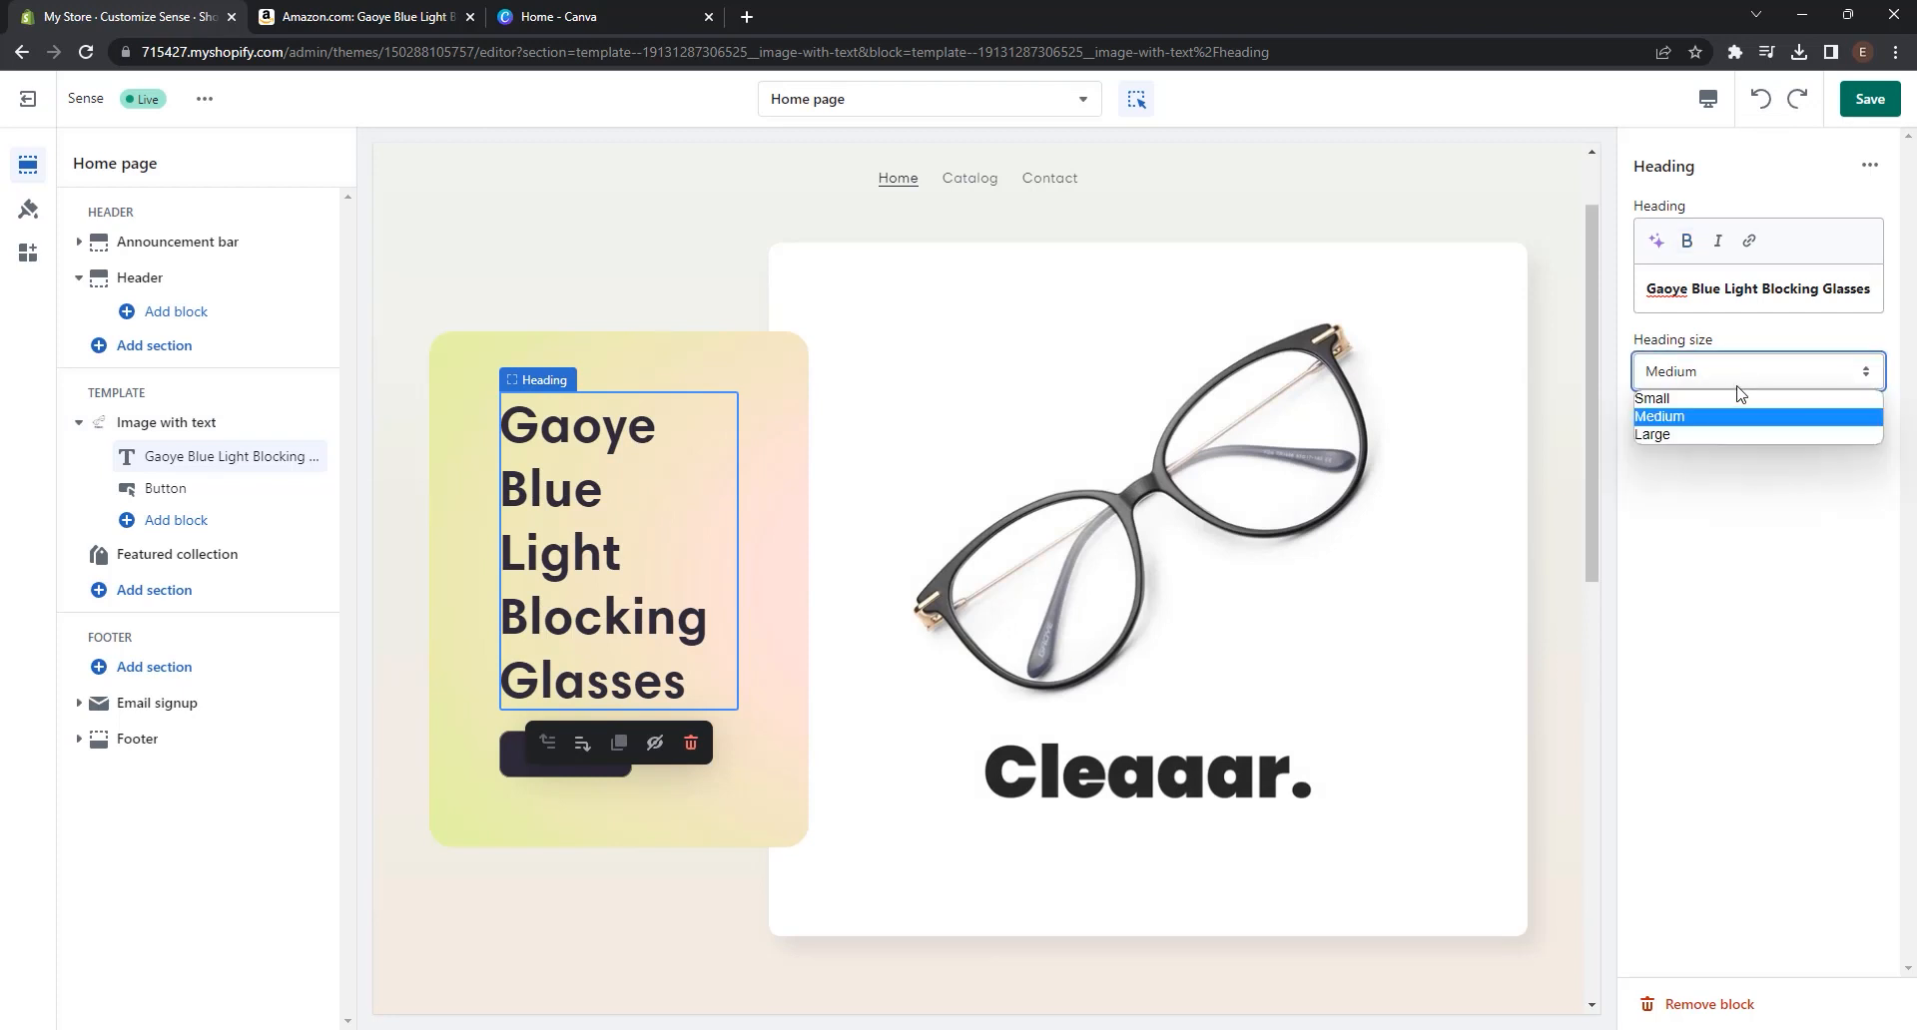
left_click(1713, 392)
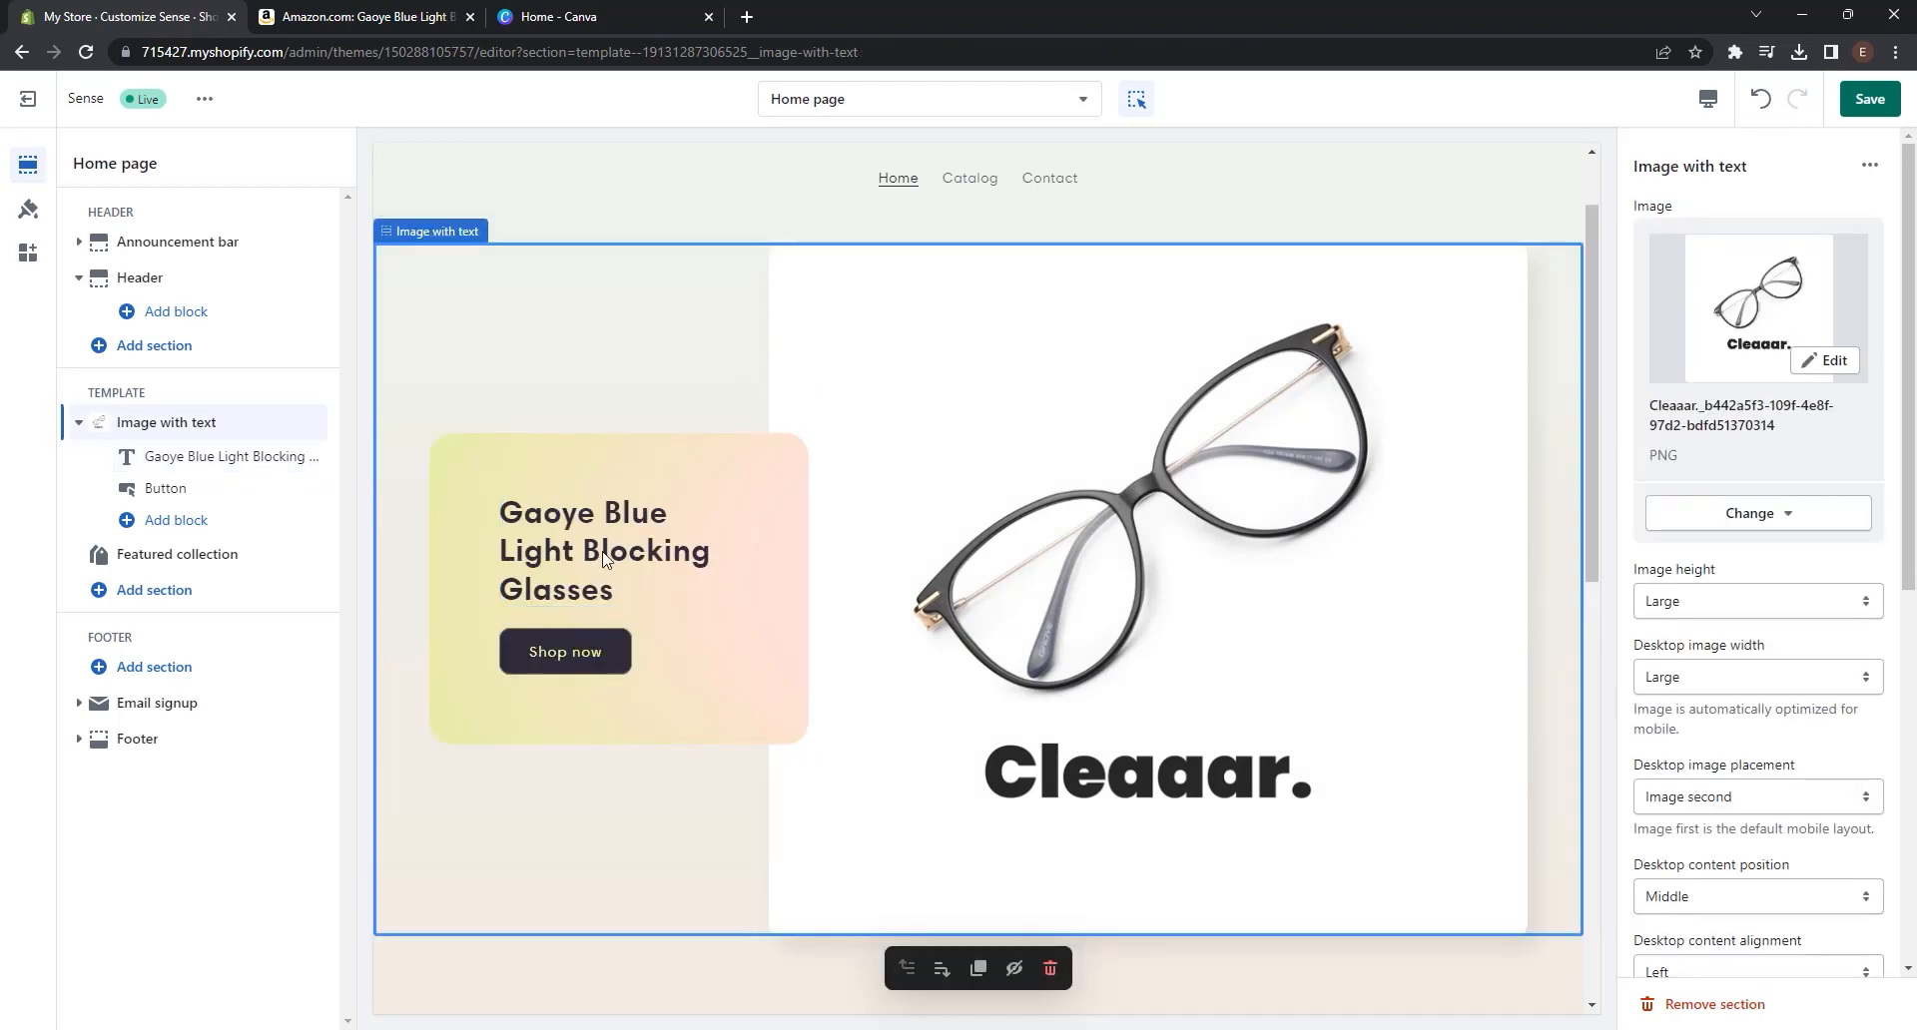
- Label the first Image with text section's button "Buy Now" and link it to the Gaoye Blue Light Blocking Glasses product
left_click(581, 650)
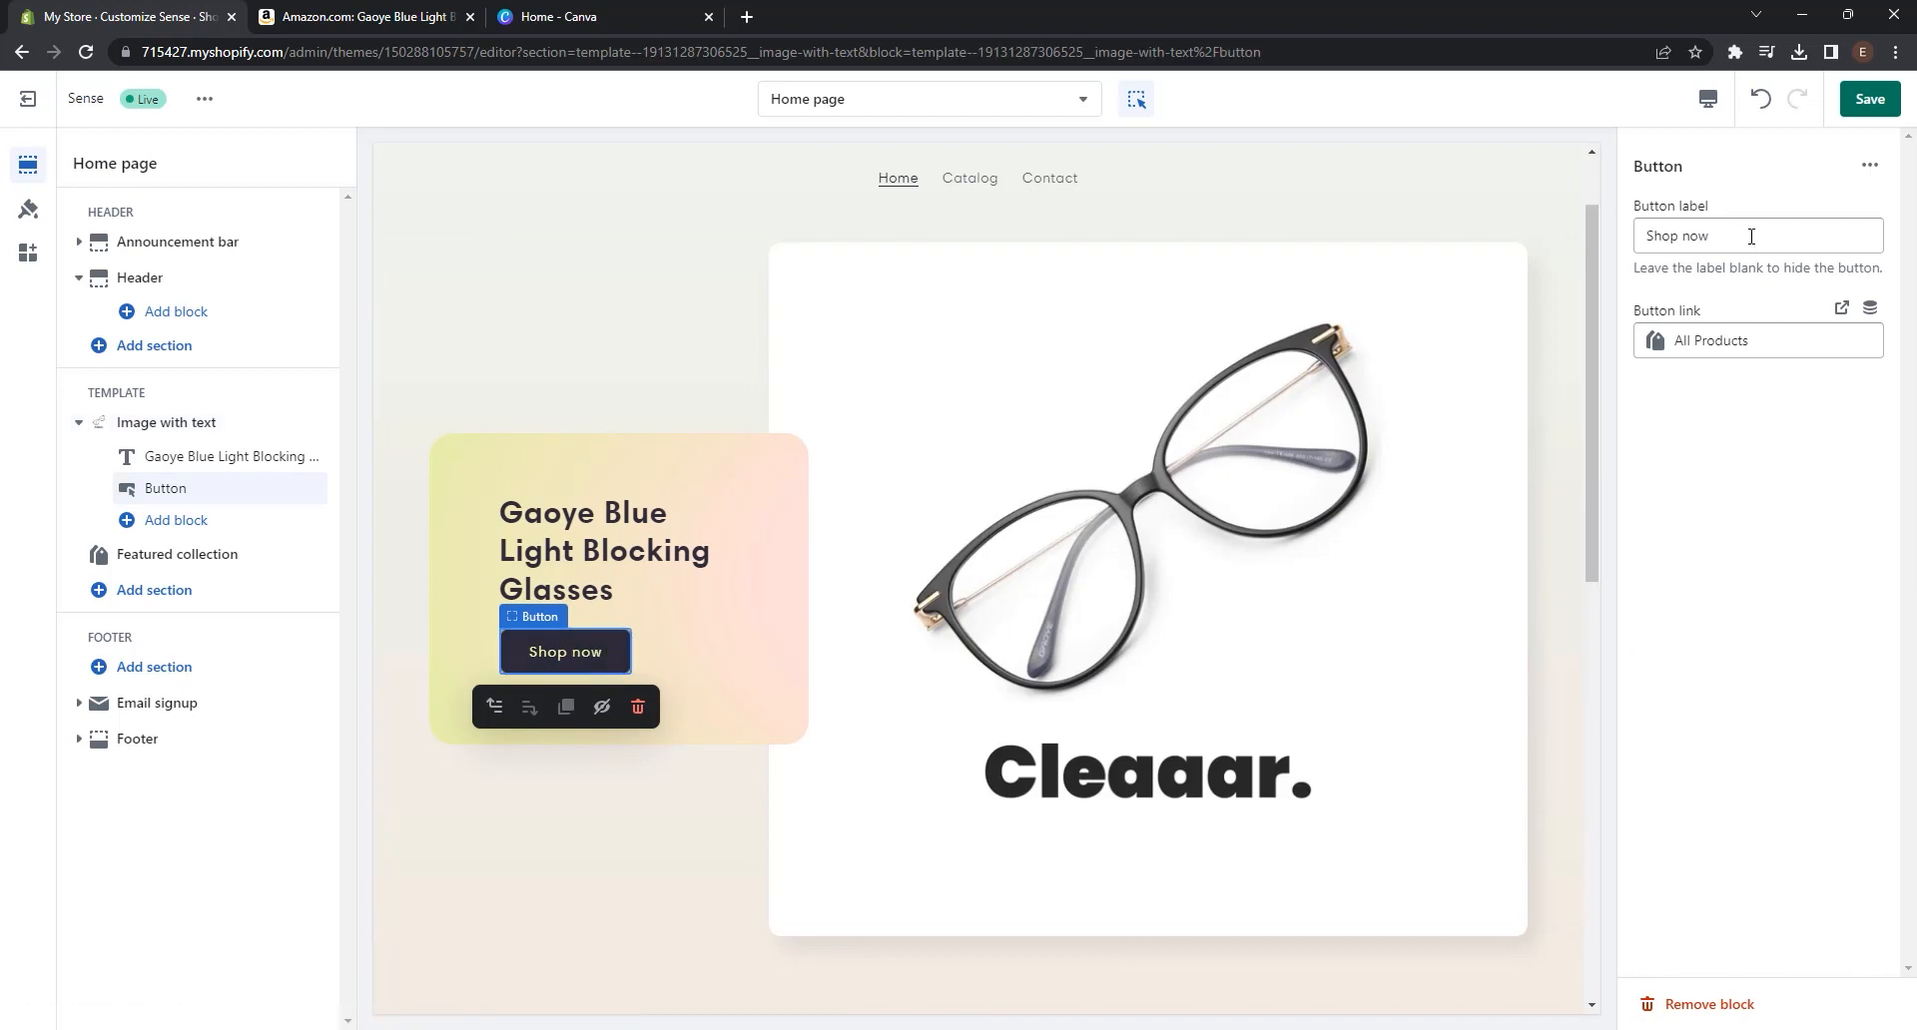
left_click_drag(1751, 237, 1609, 244)
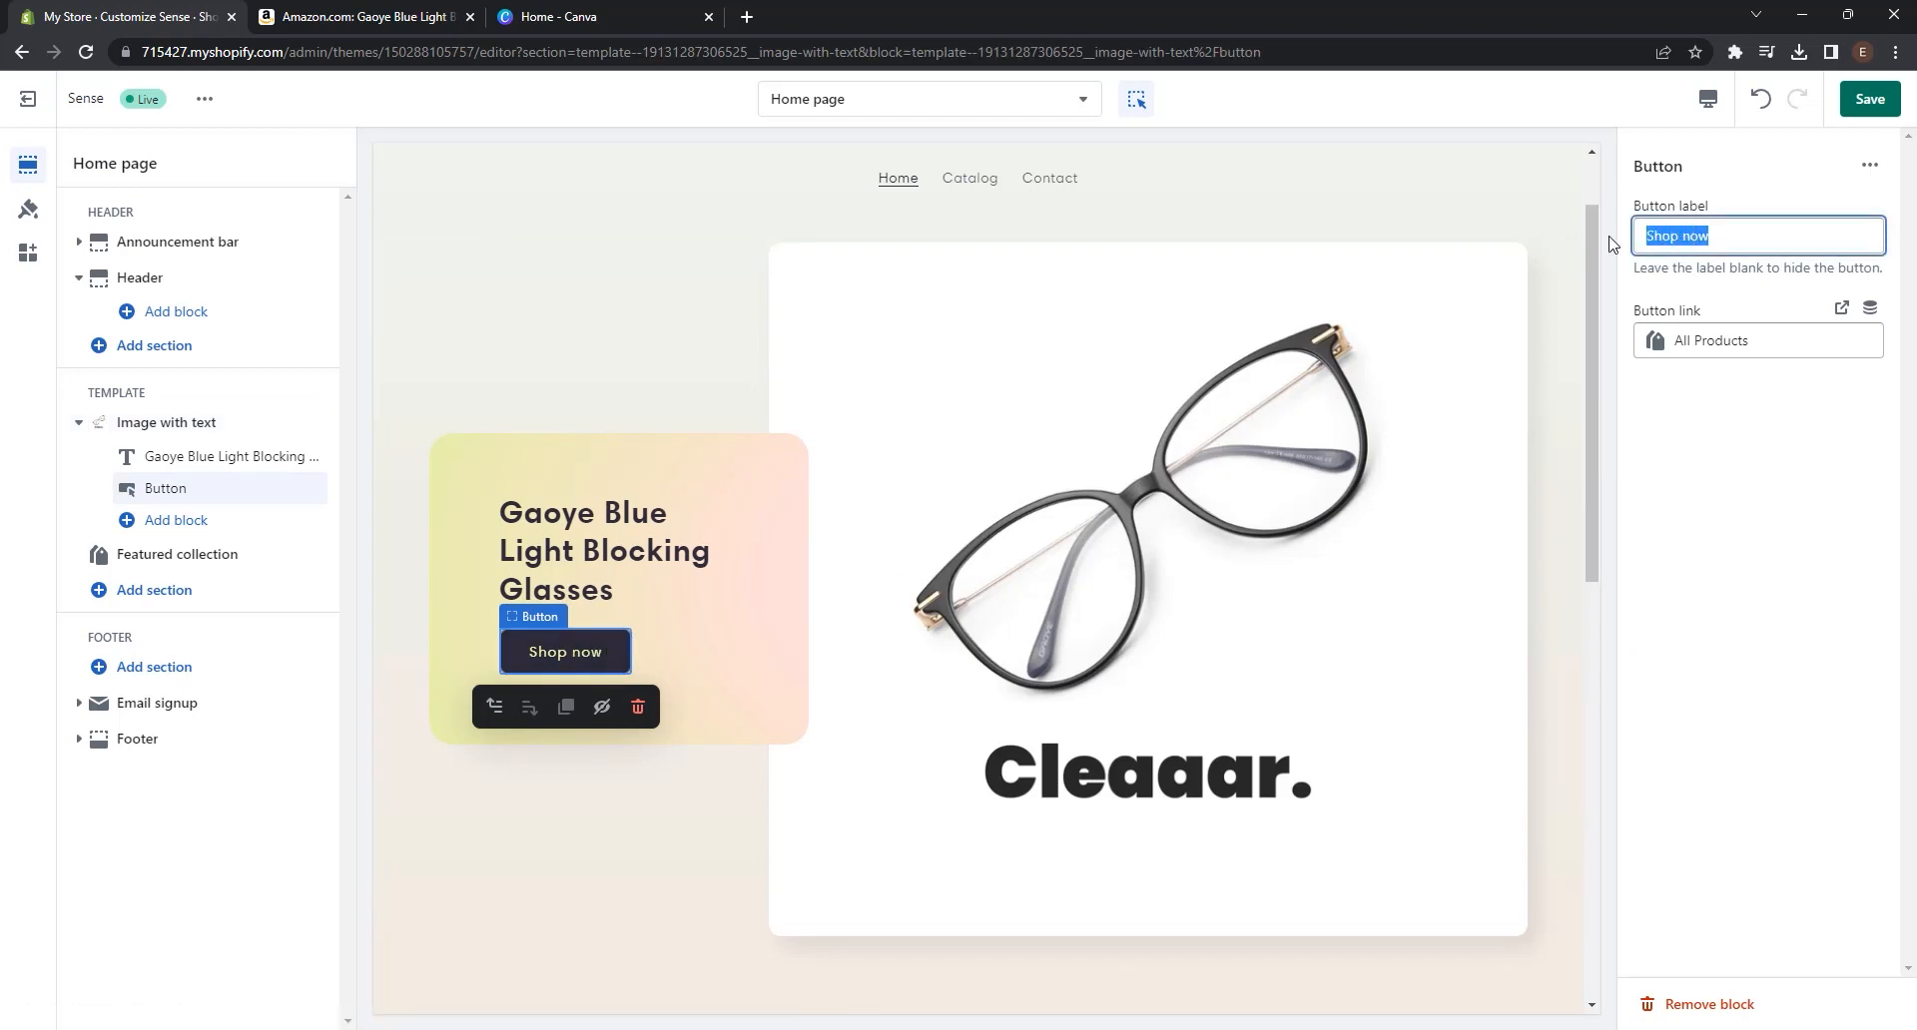
type("Buy Now")
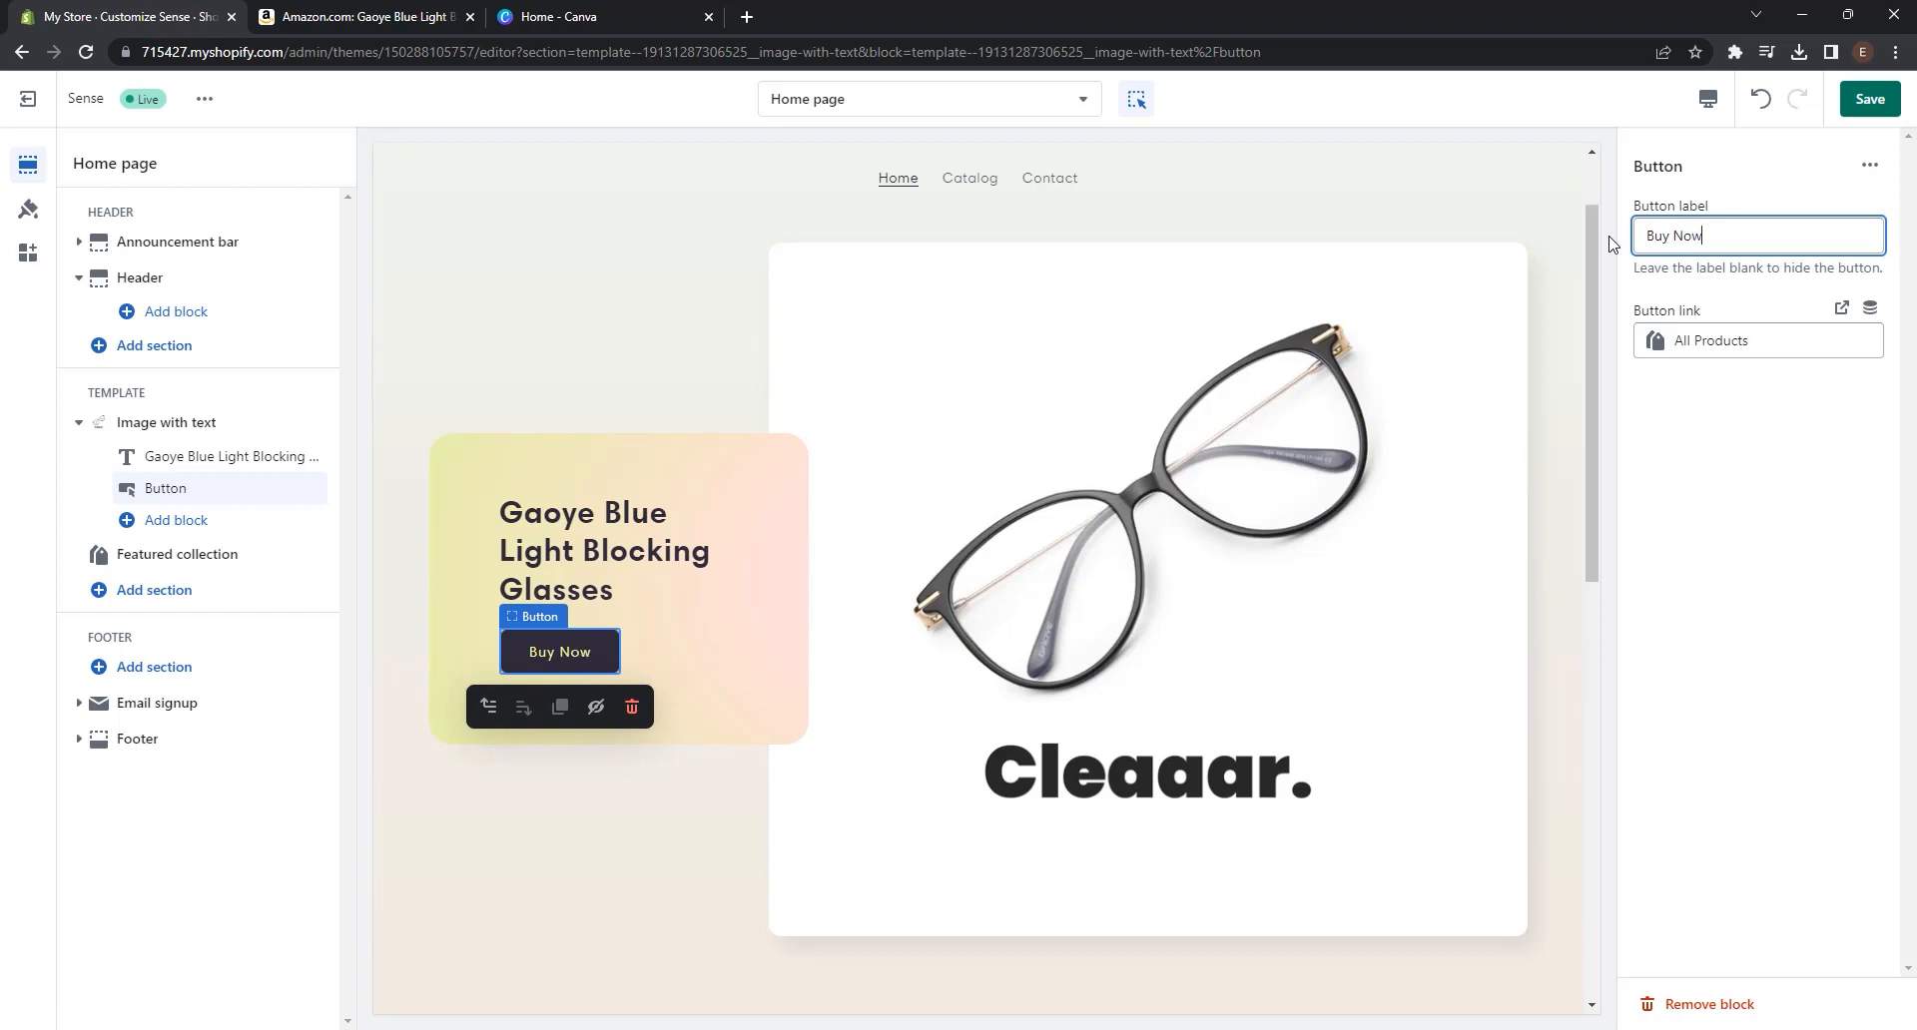
left_click(1697, 343)
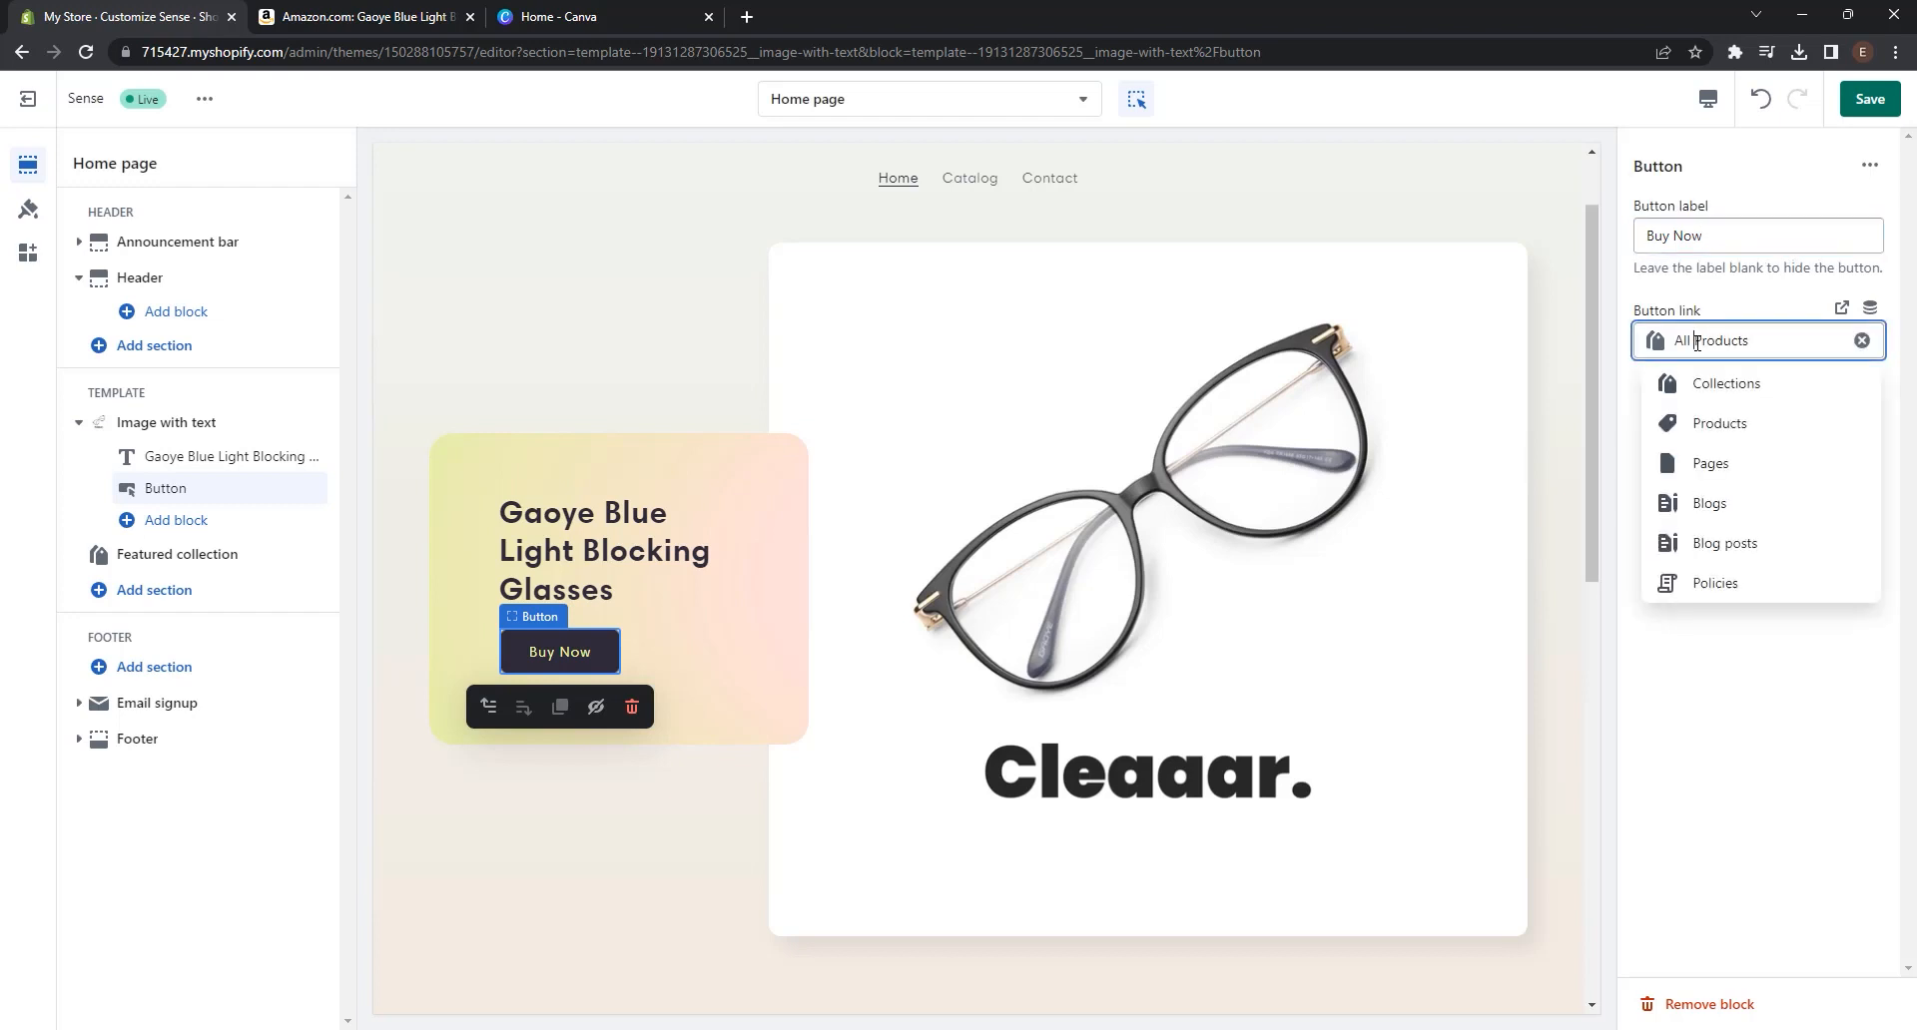
left_click(1726, 430)
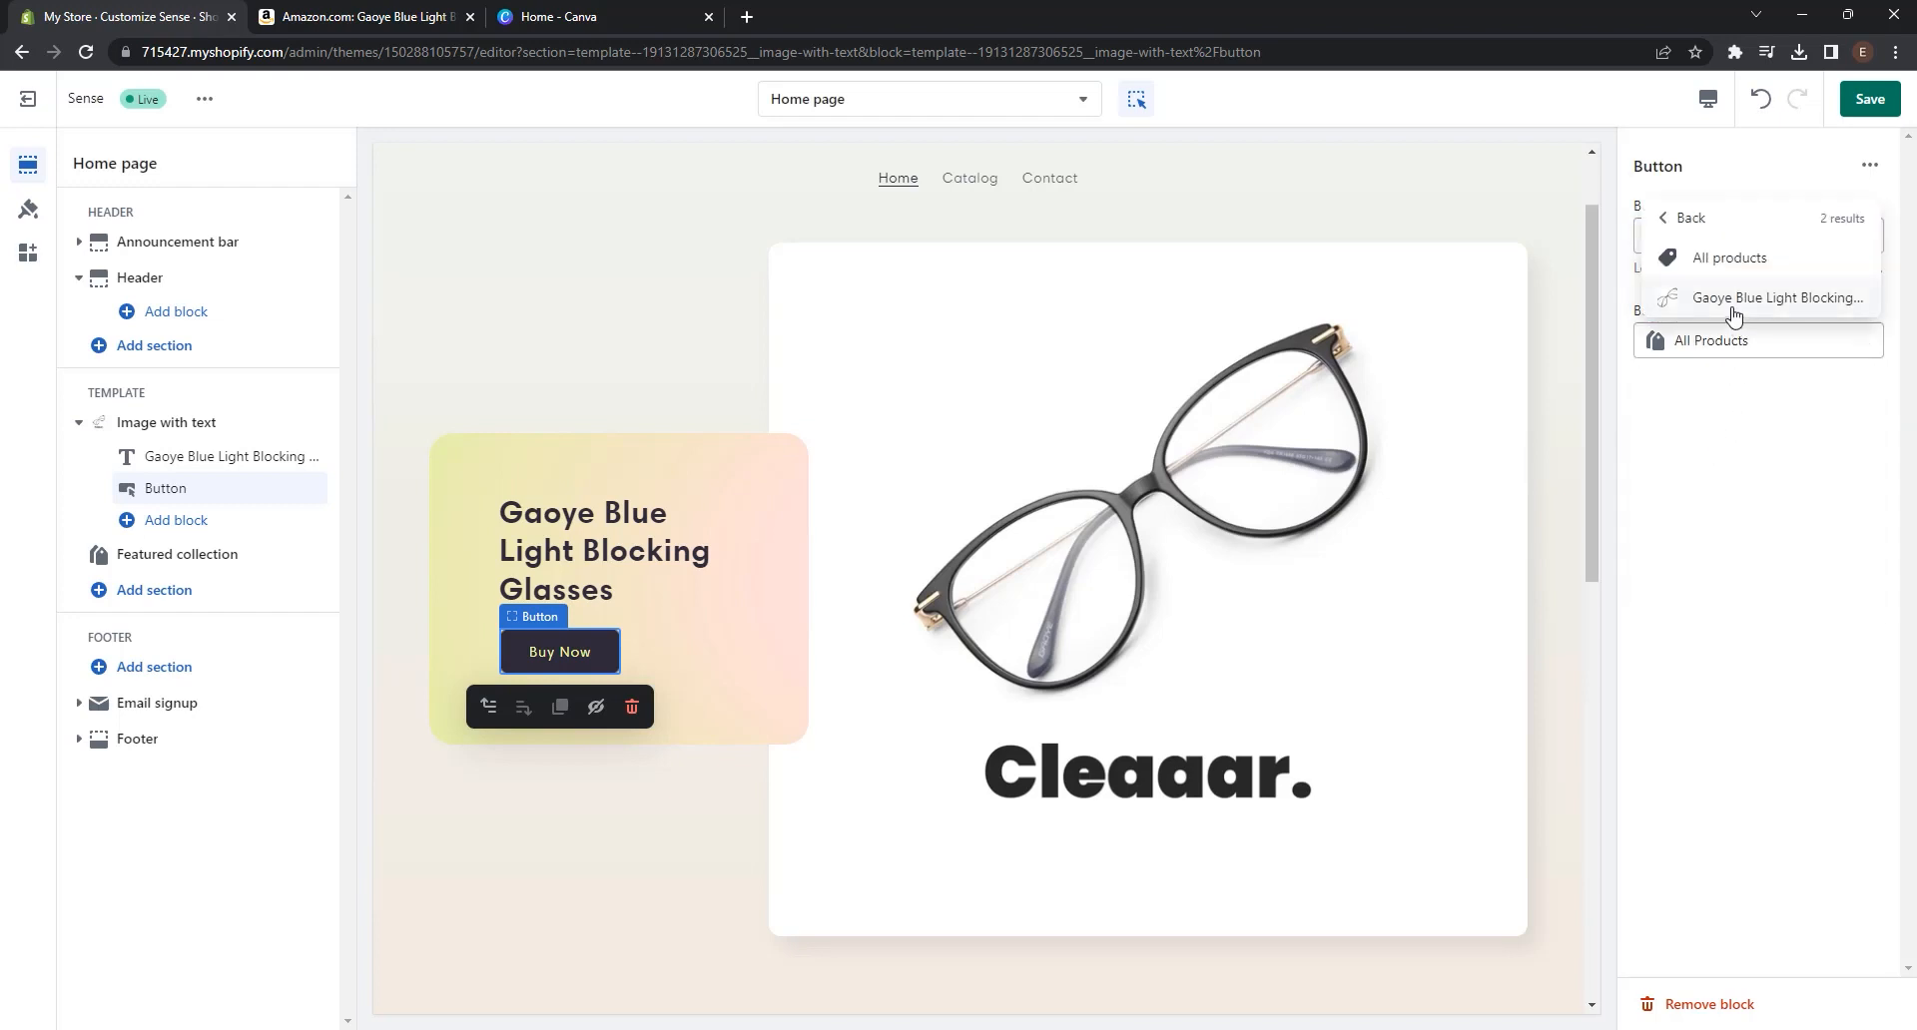
left_click(1730, 299)
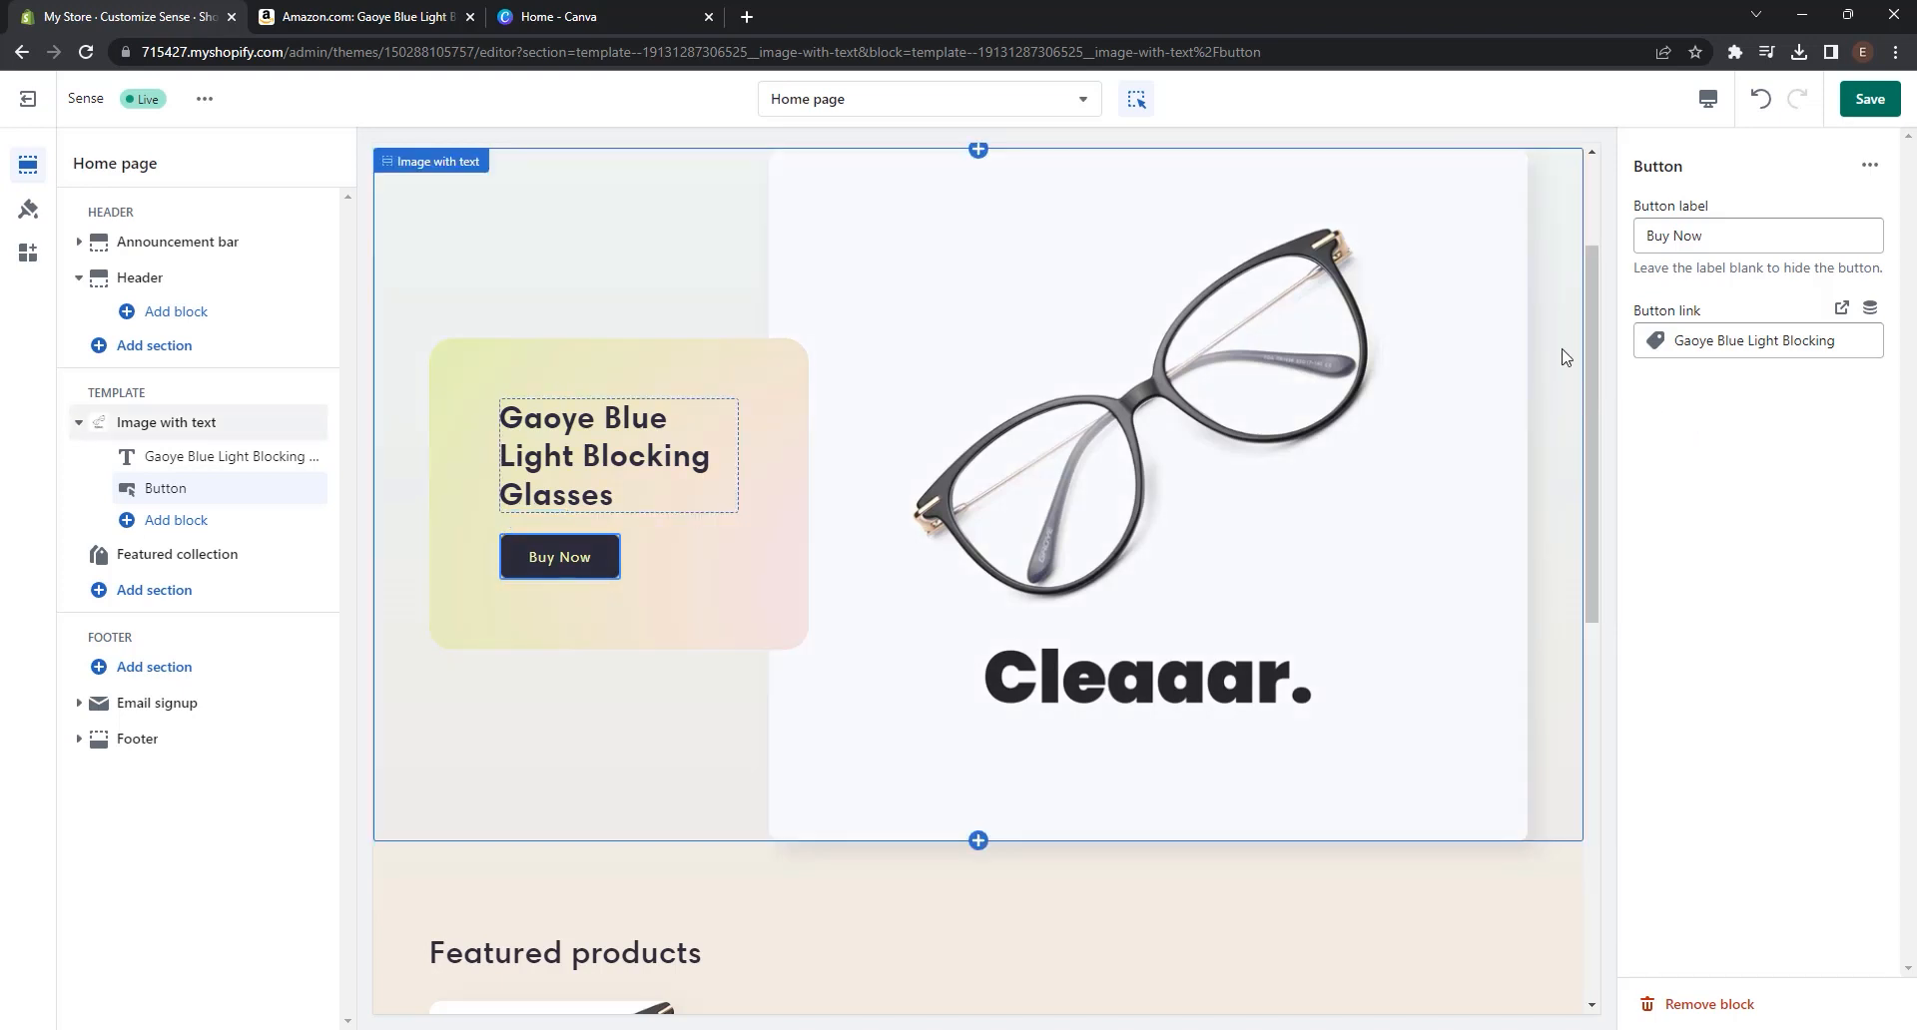
- Examine the updated image section and the Featured collection in the mobile preview, and return to the desktop preview
left_click(1707, 98)
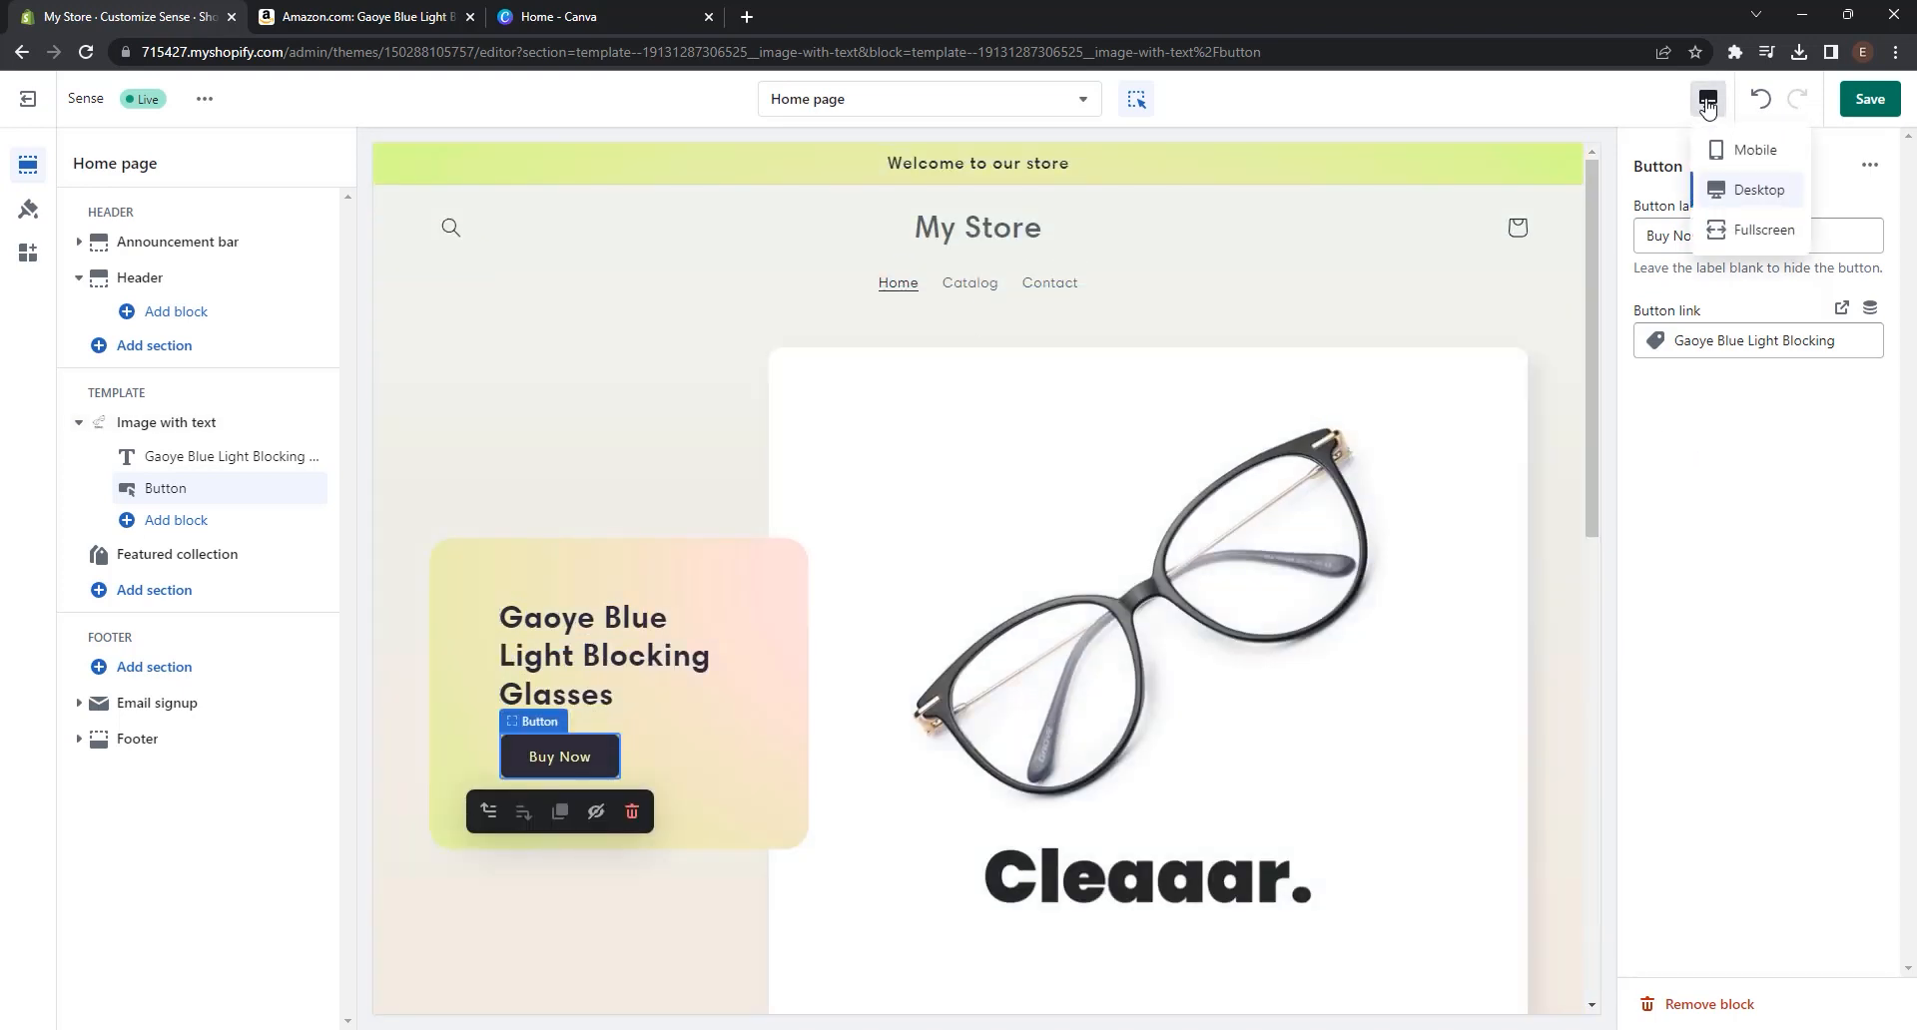
left_click(1743, 152)
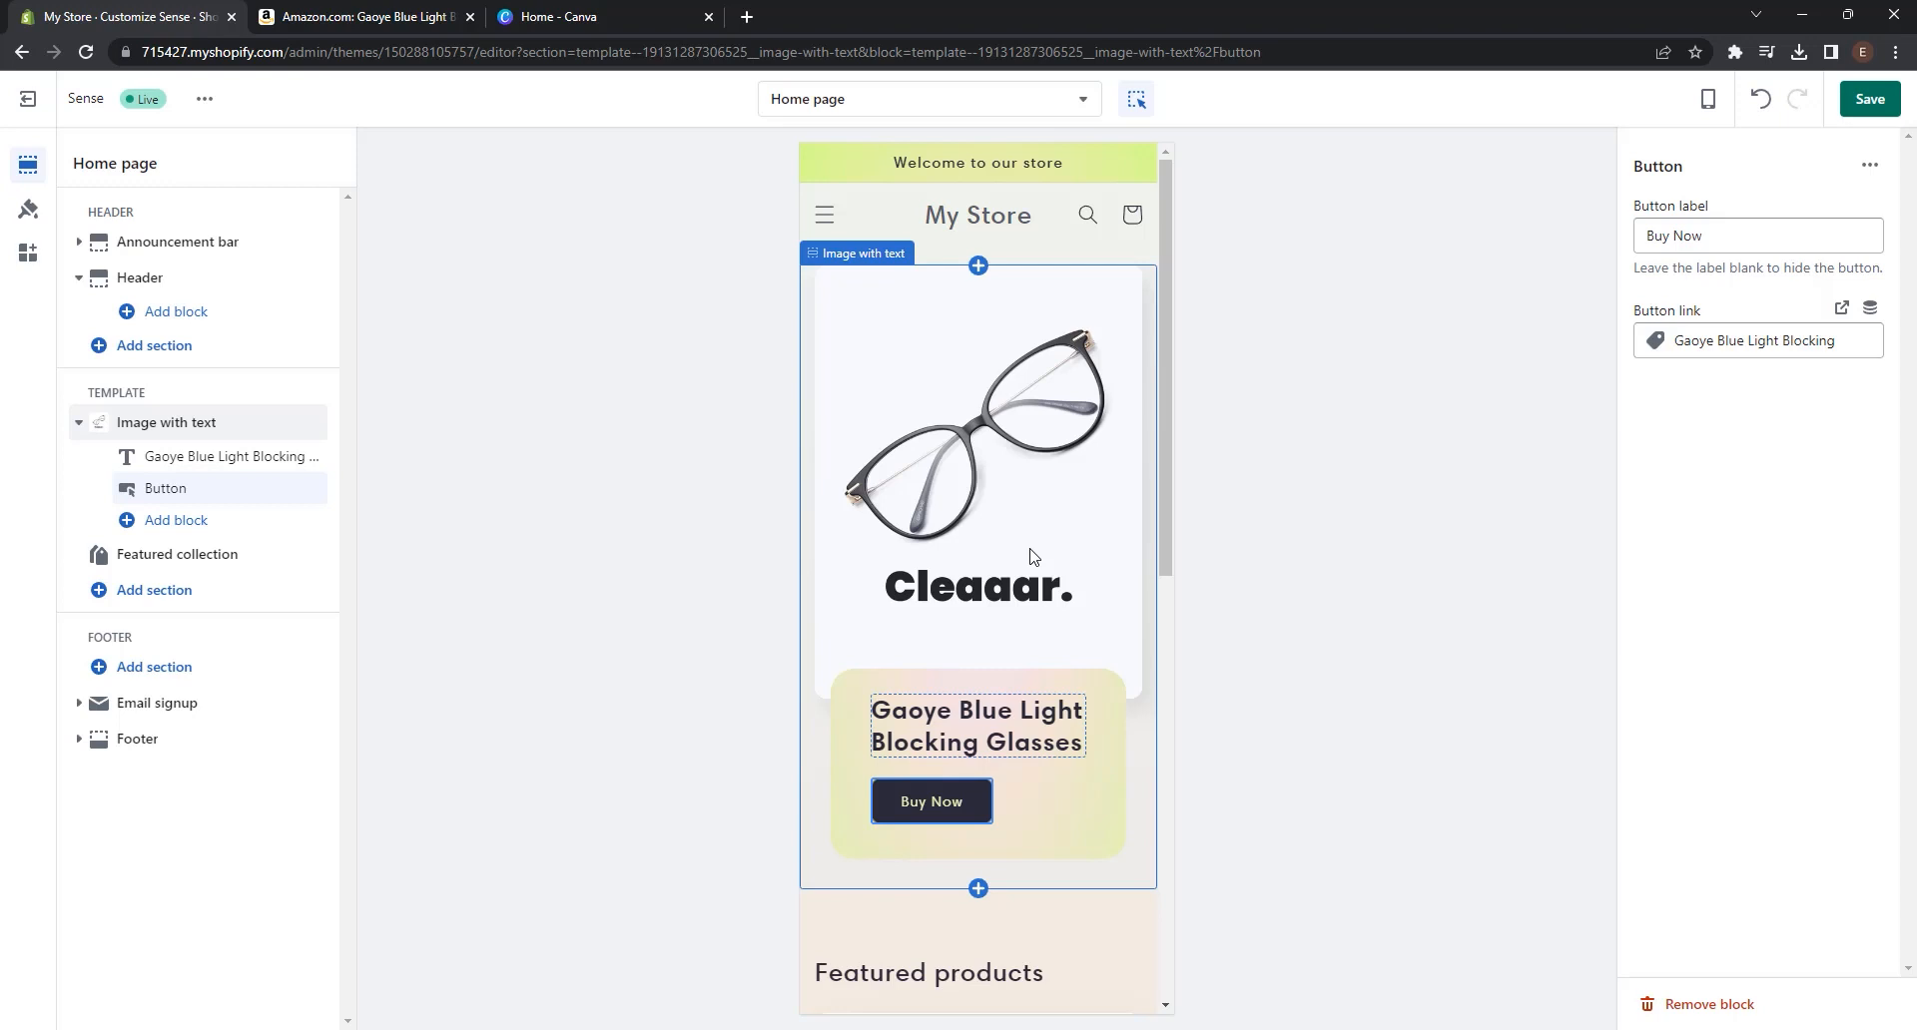
scroll(1033, 556, "down", 1)
left_click(1078, 805)
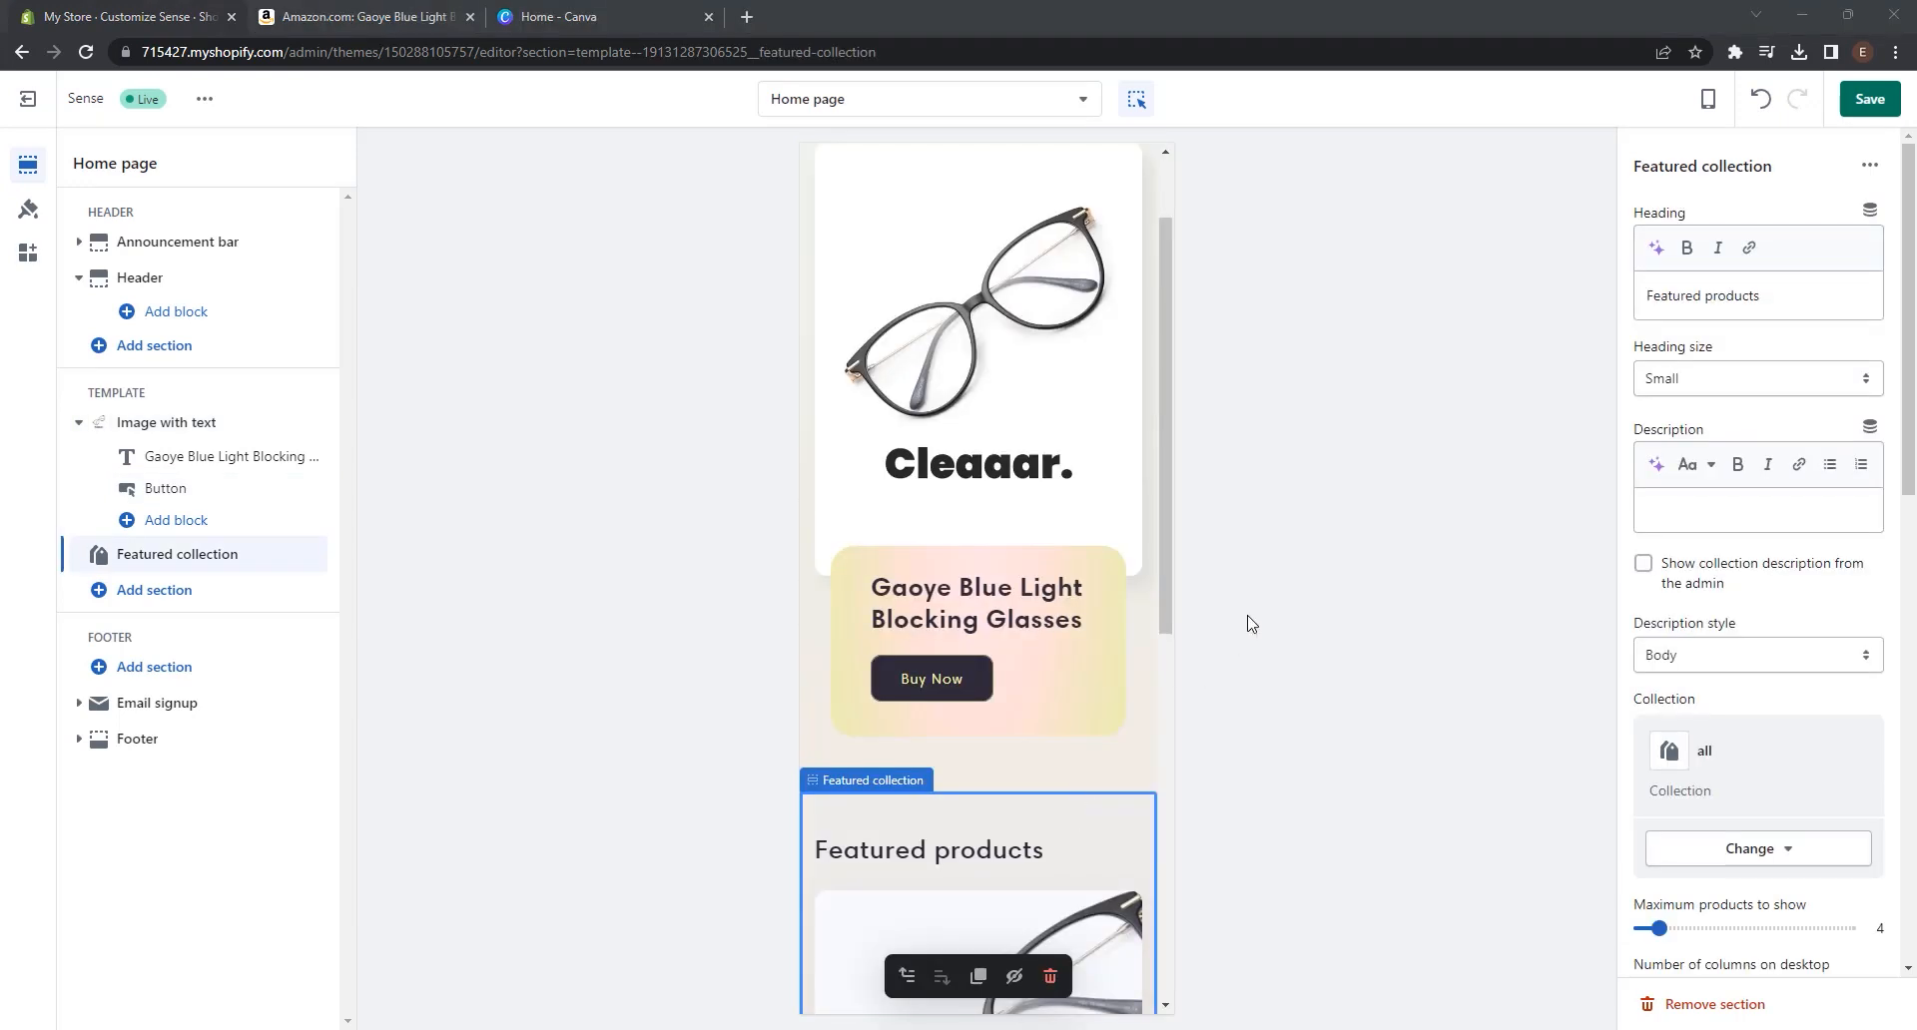
left_click(1715, 96)
left_click(1745, 189)
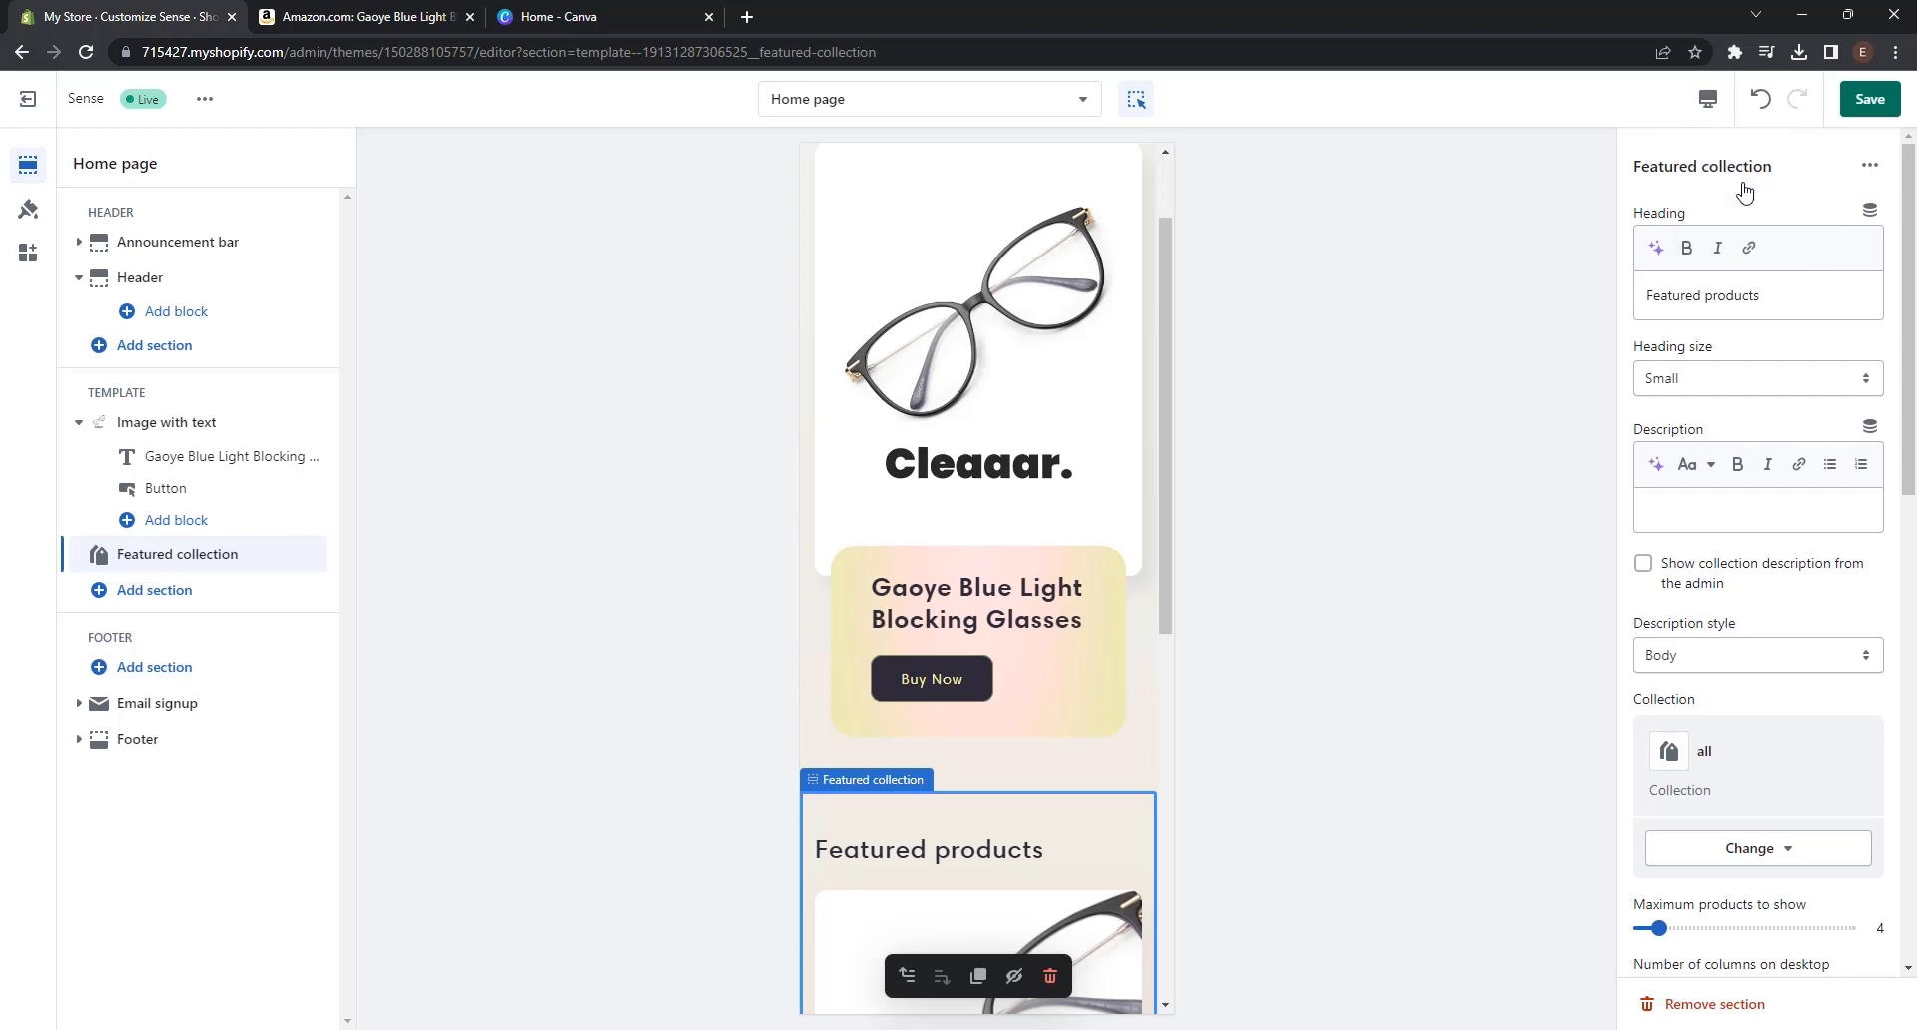
- Remove the Featured collection section from the home page
scroll(1392, 398, "down", 6)
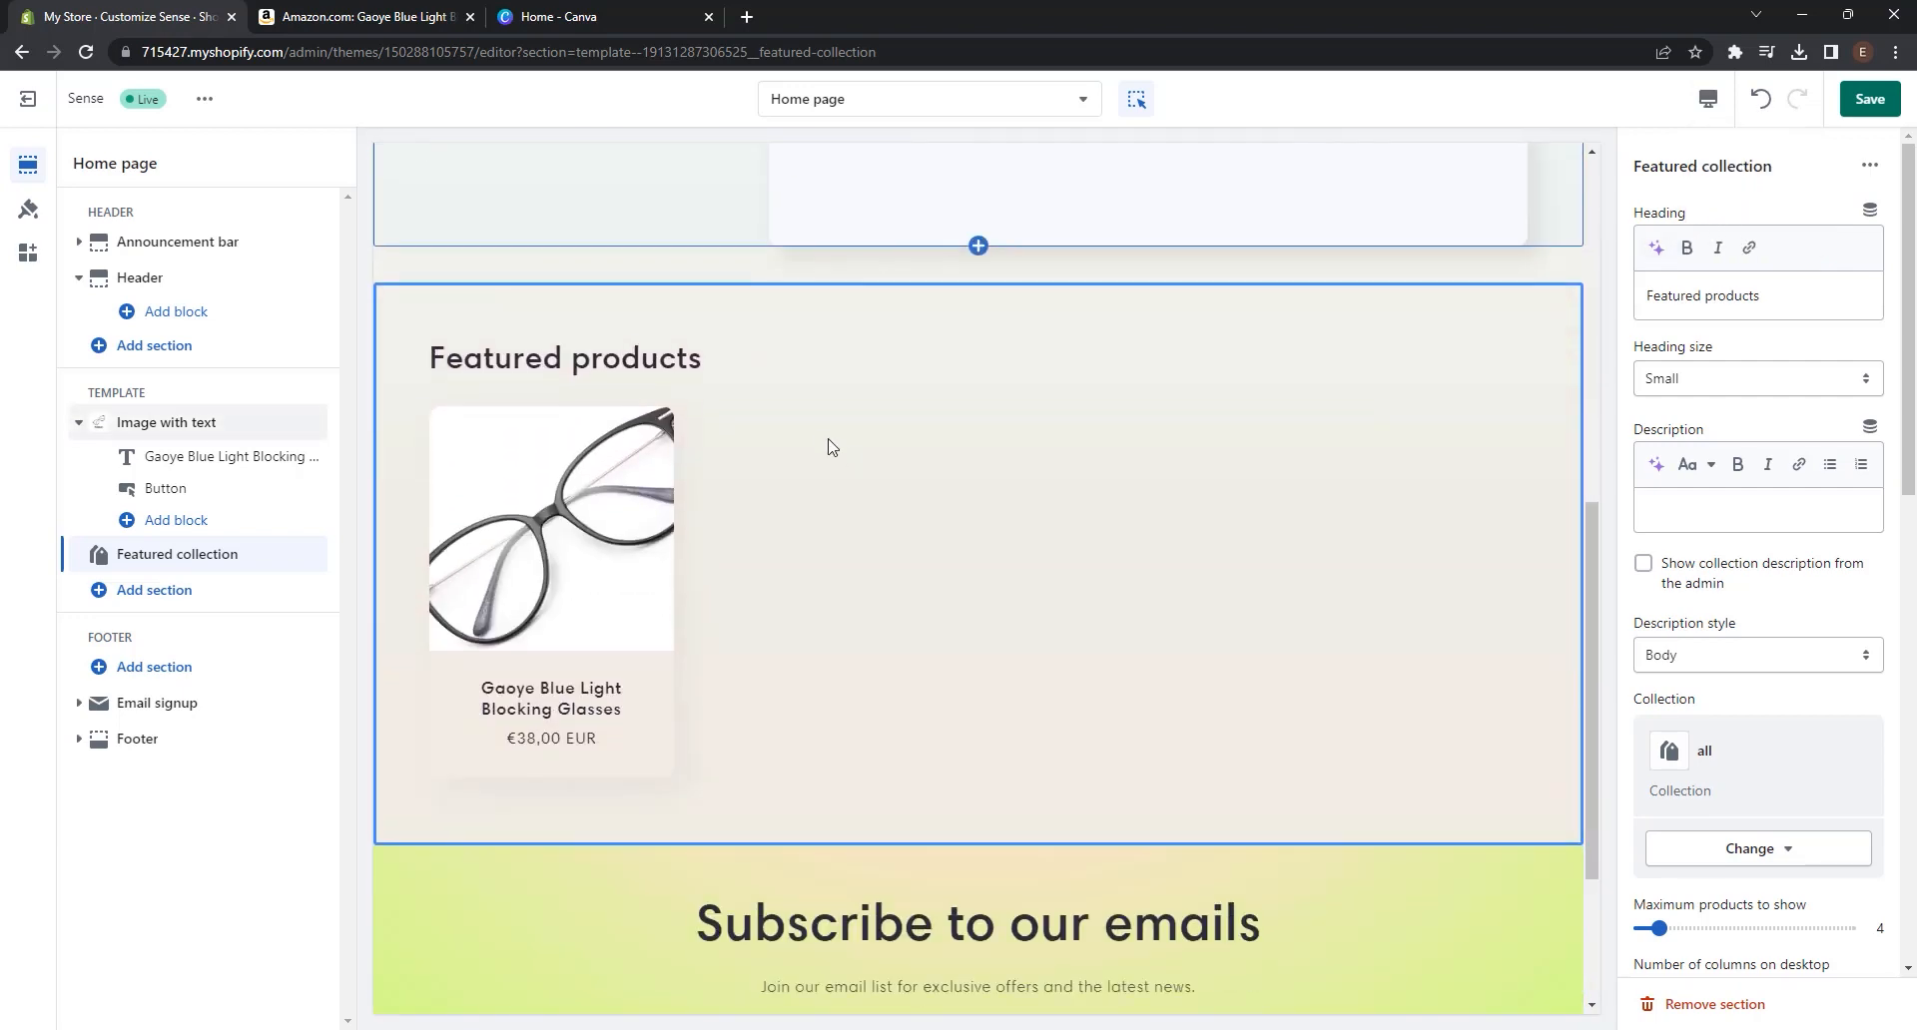
scroll(689, 457, "up", 1)
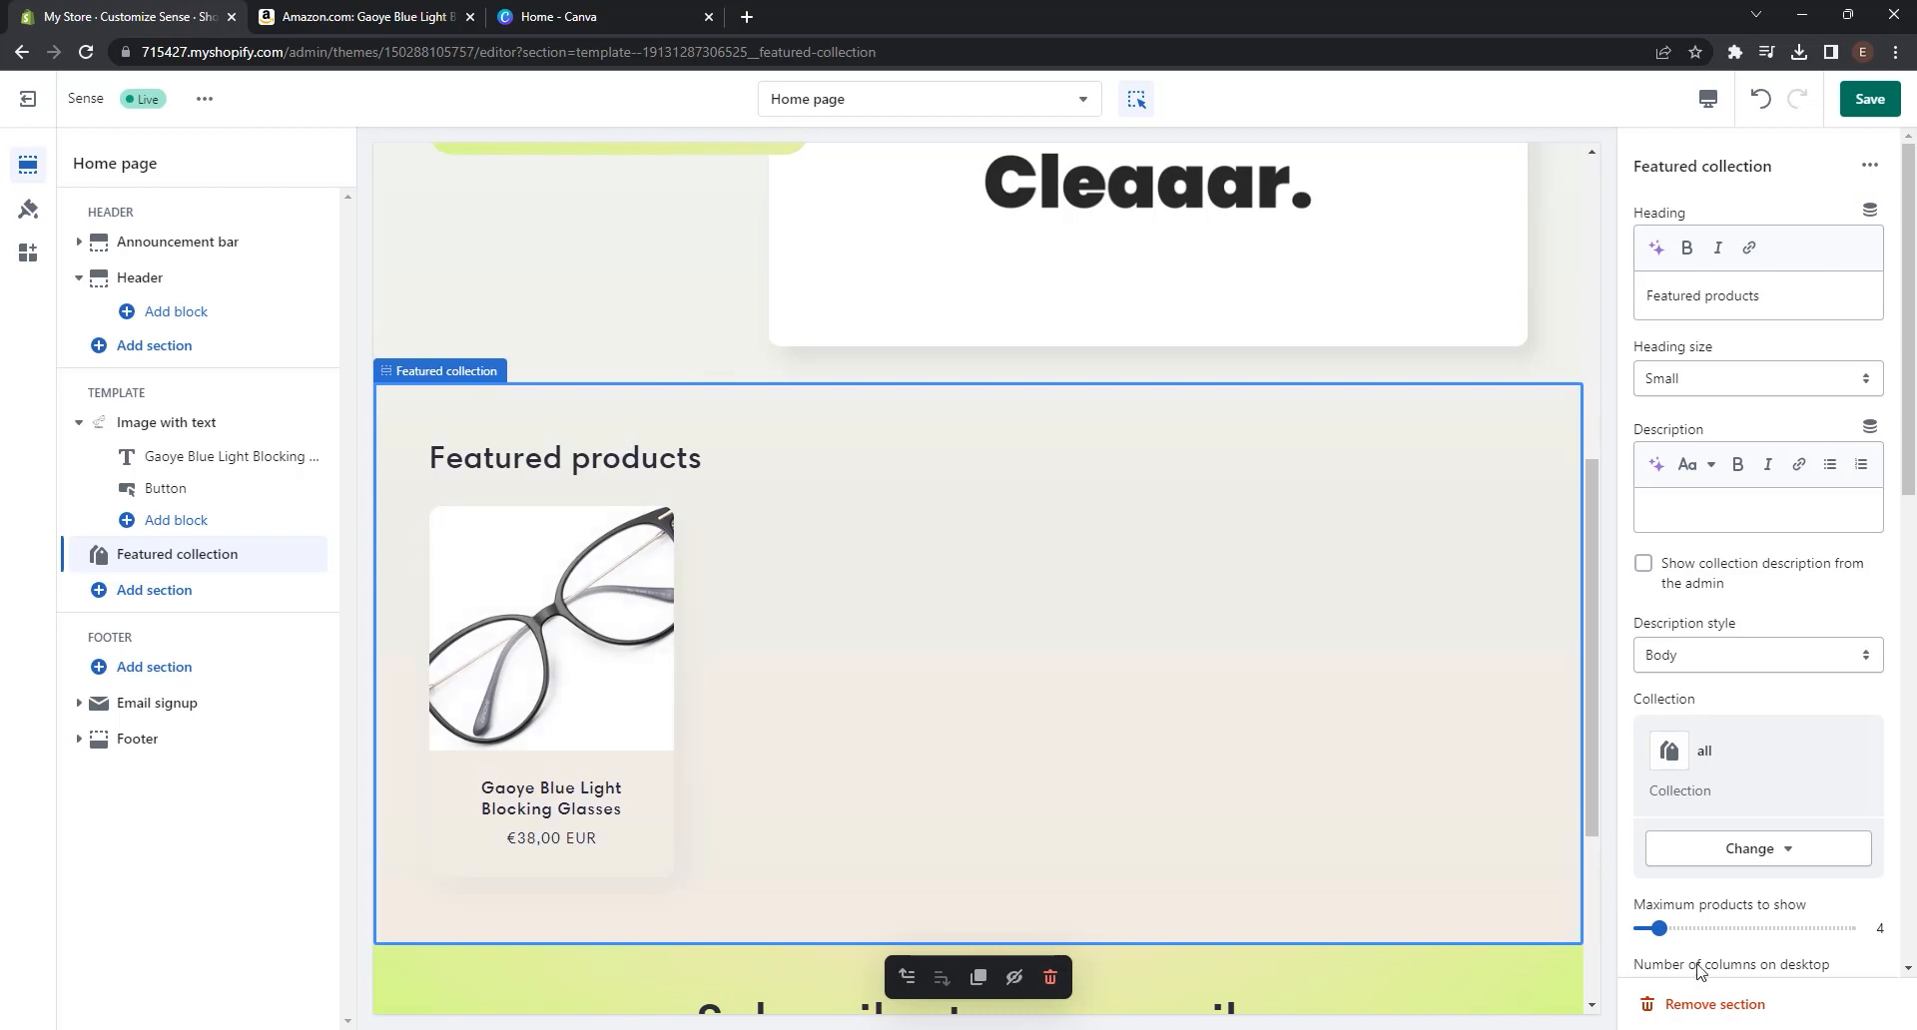
left_click(1709, 1005)
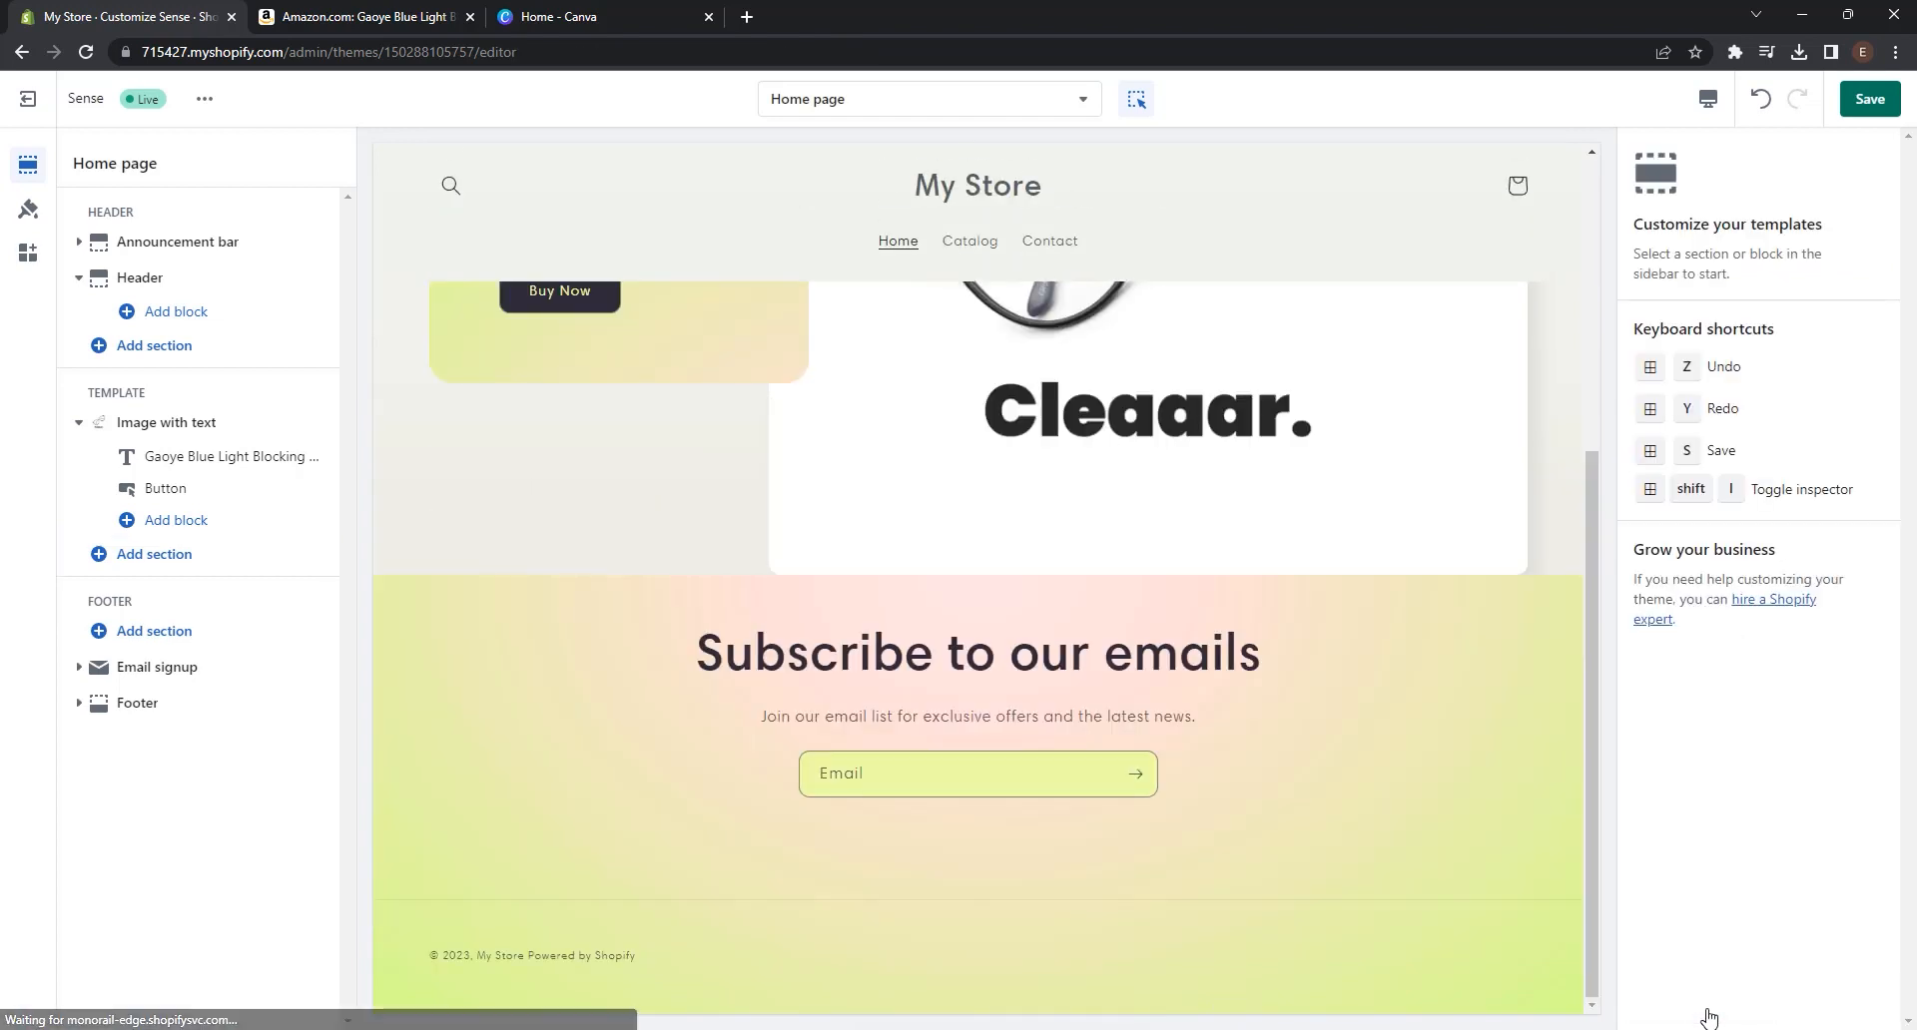
- Add a second Image with text section to the template and give it the library image 71D7Nih09KS._AC_SL1500
left_click(754, 644)
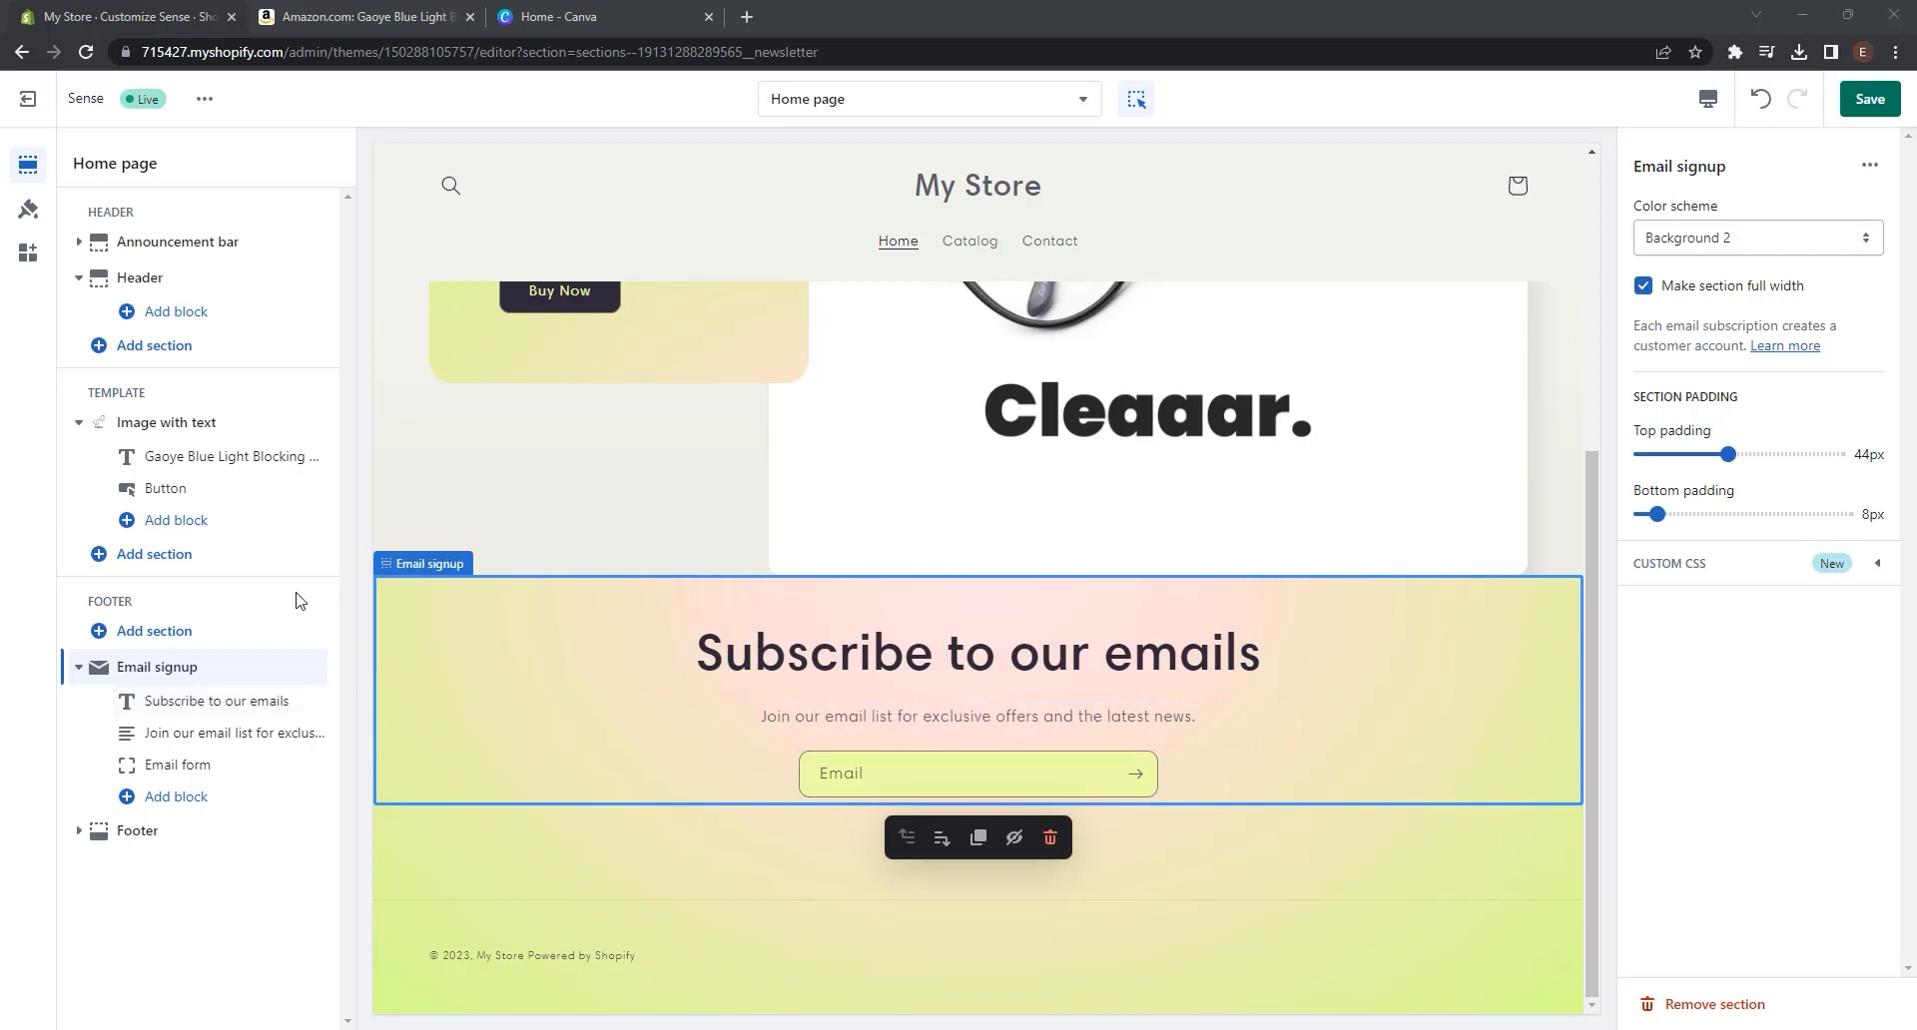
left_click(198, 565)
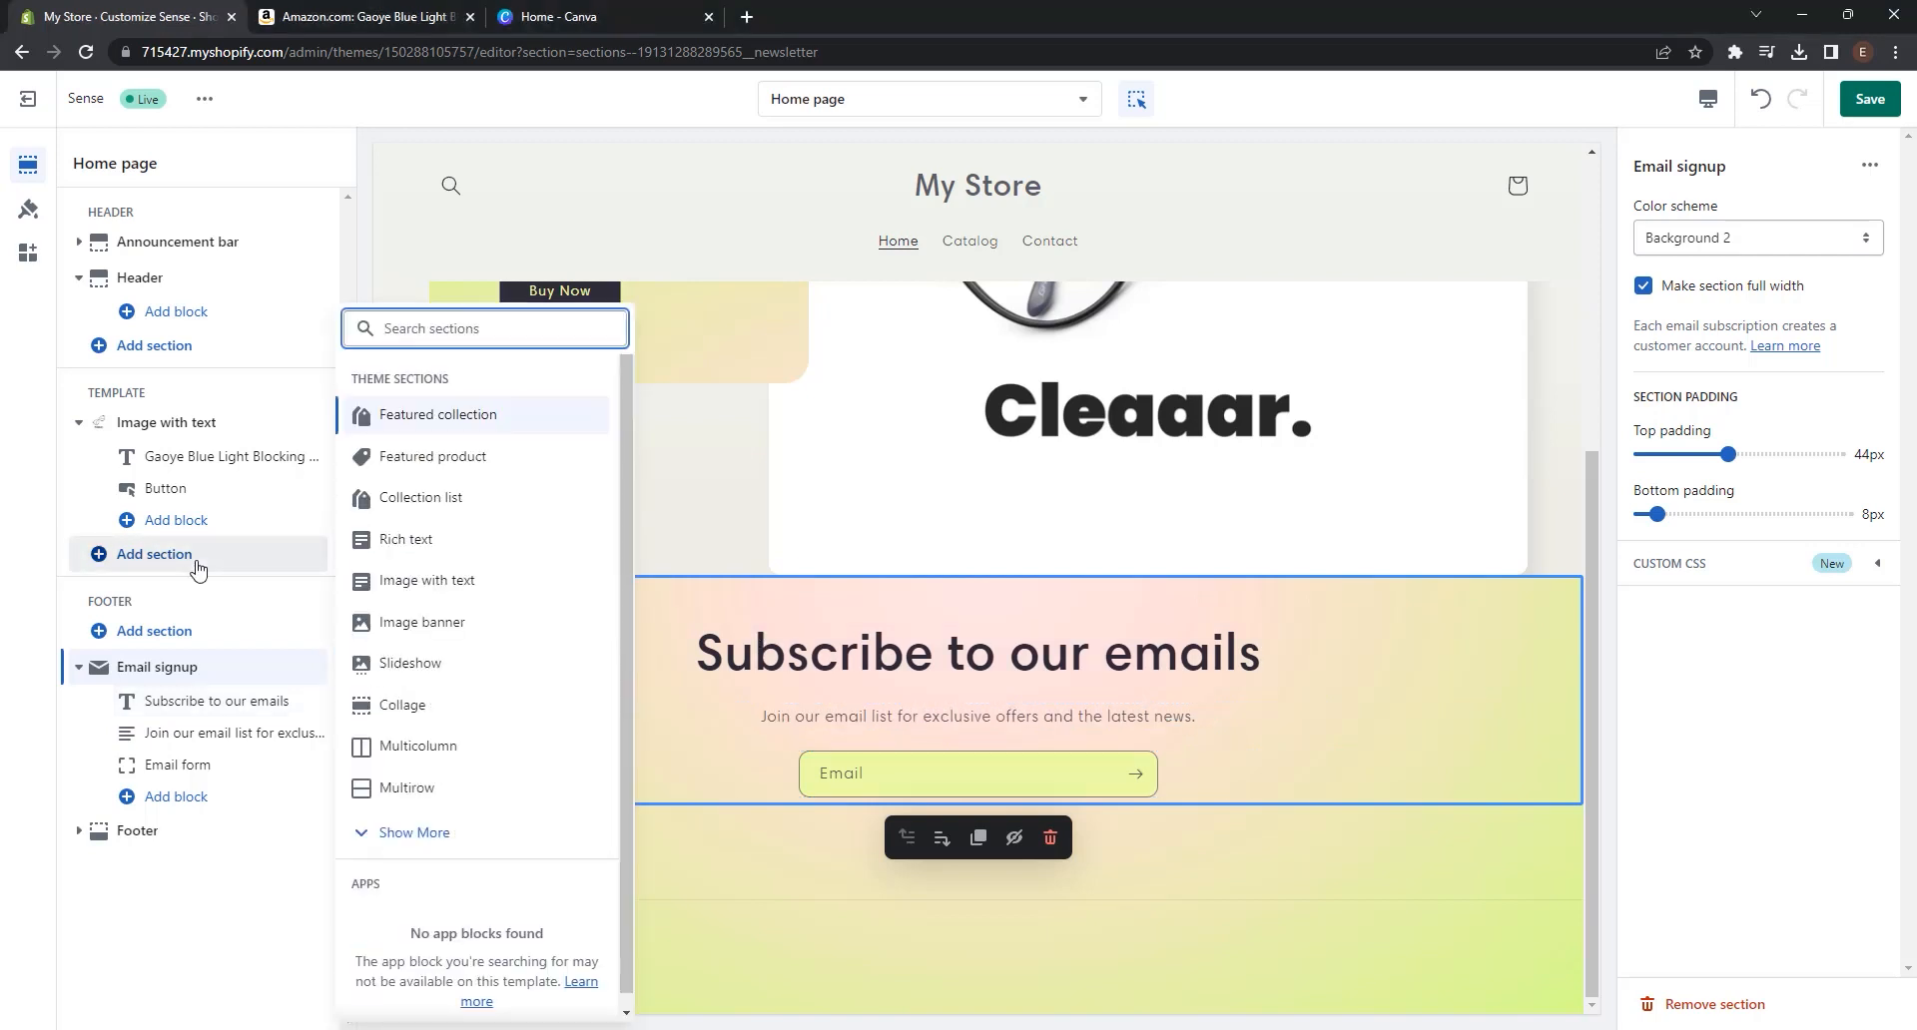
left_click(477, 584)
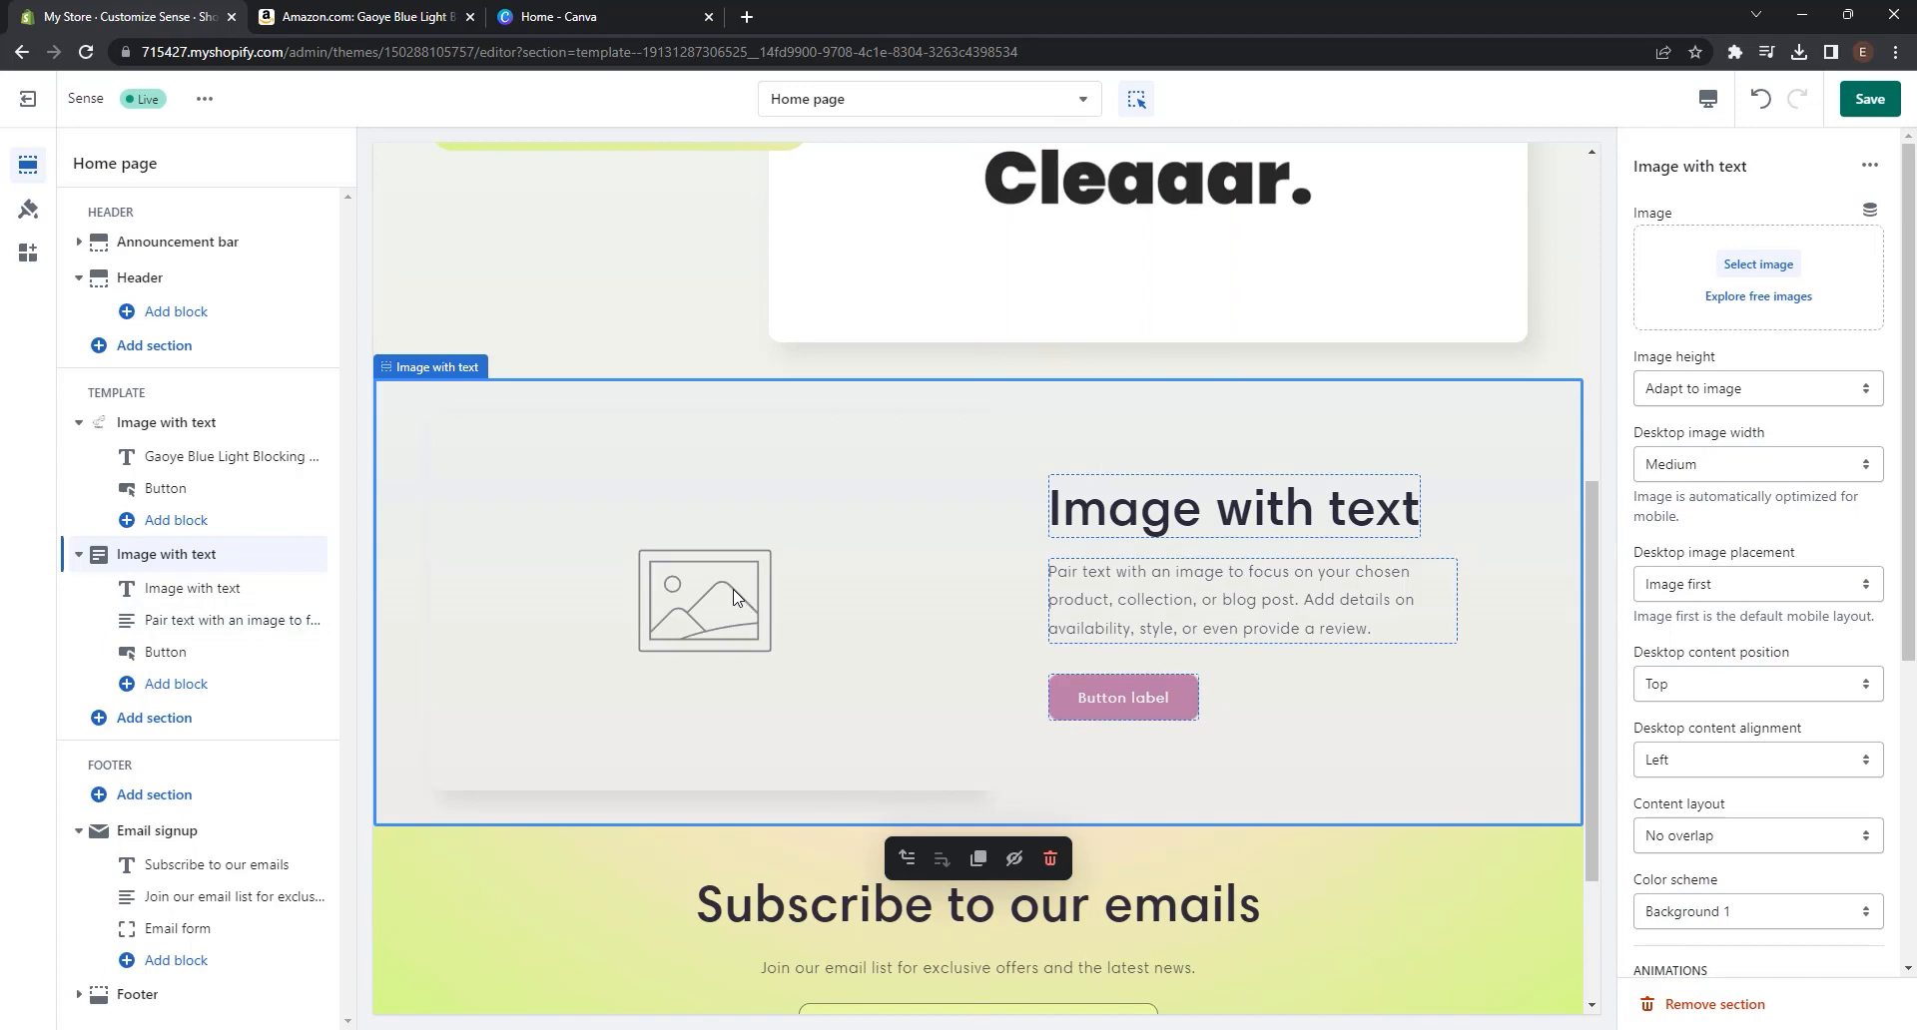
left_click(1763, 263)
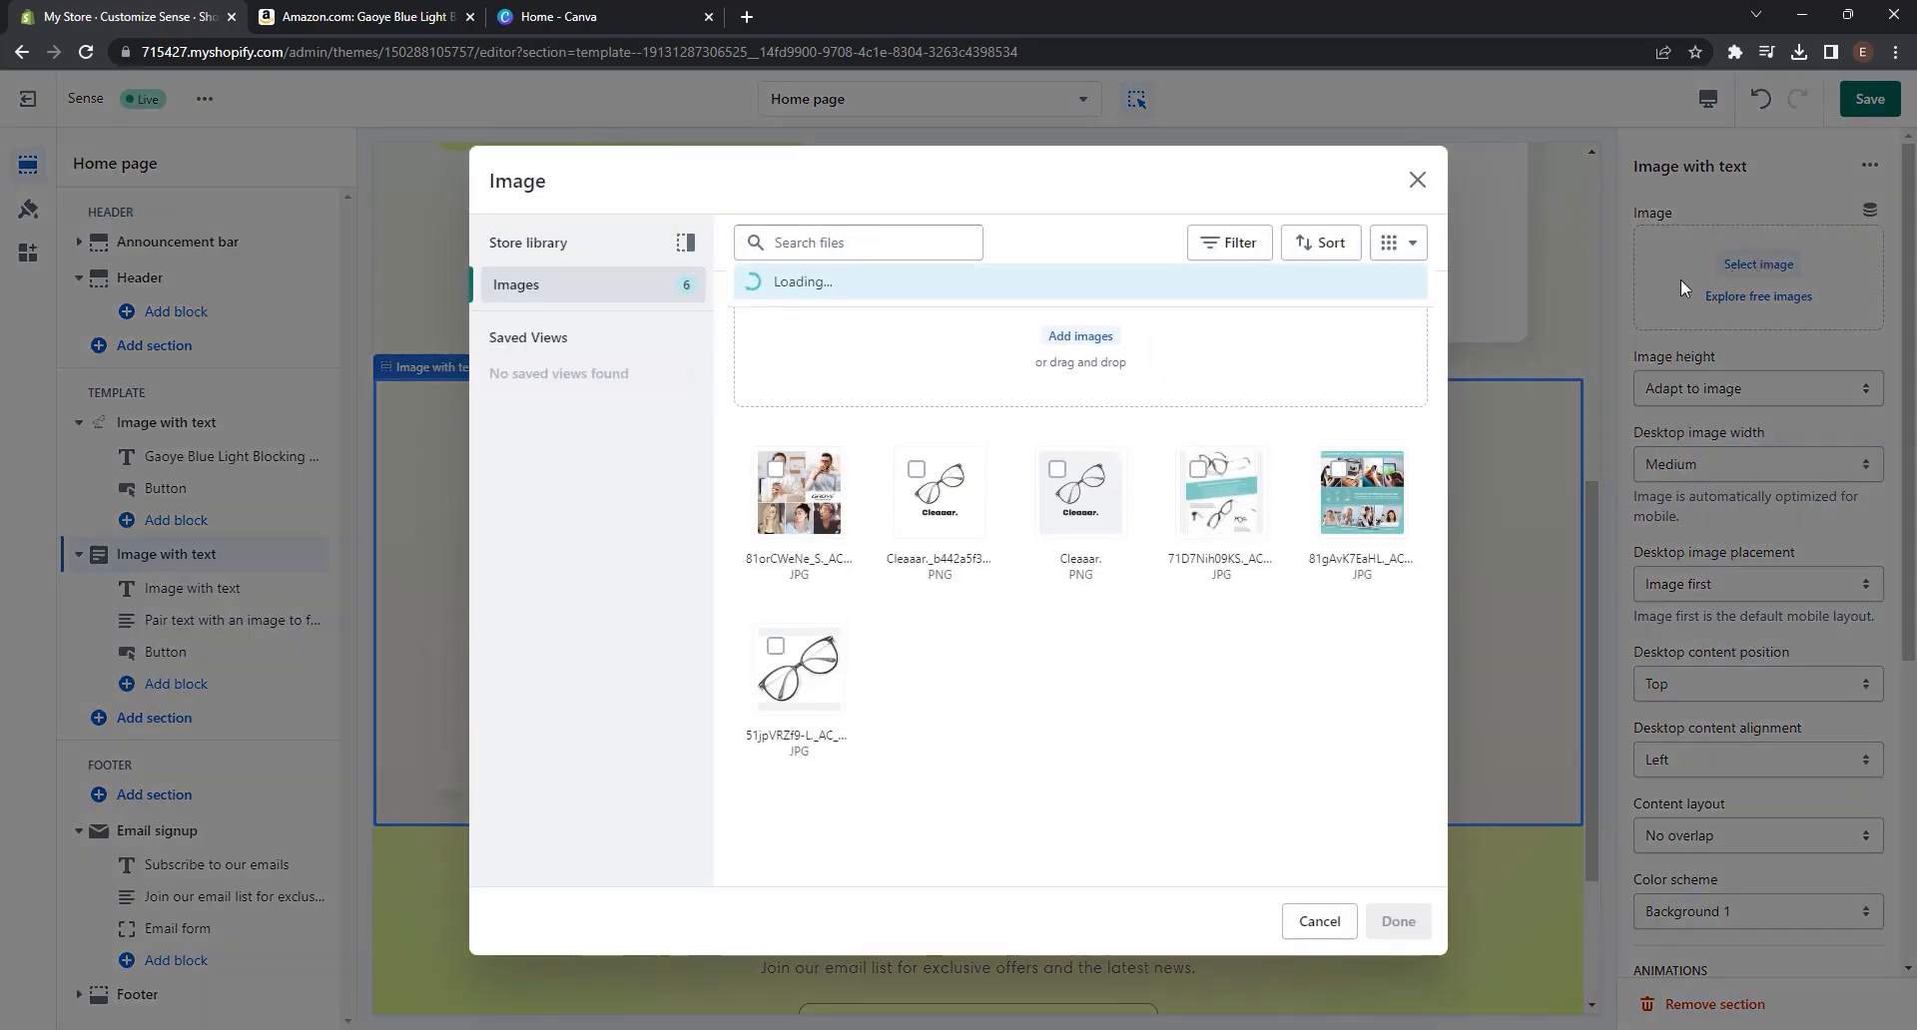
left_click(1200, 483)
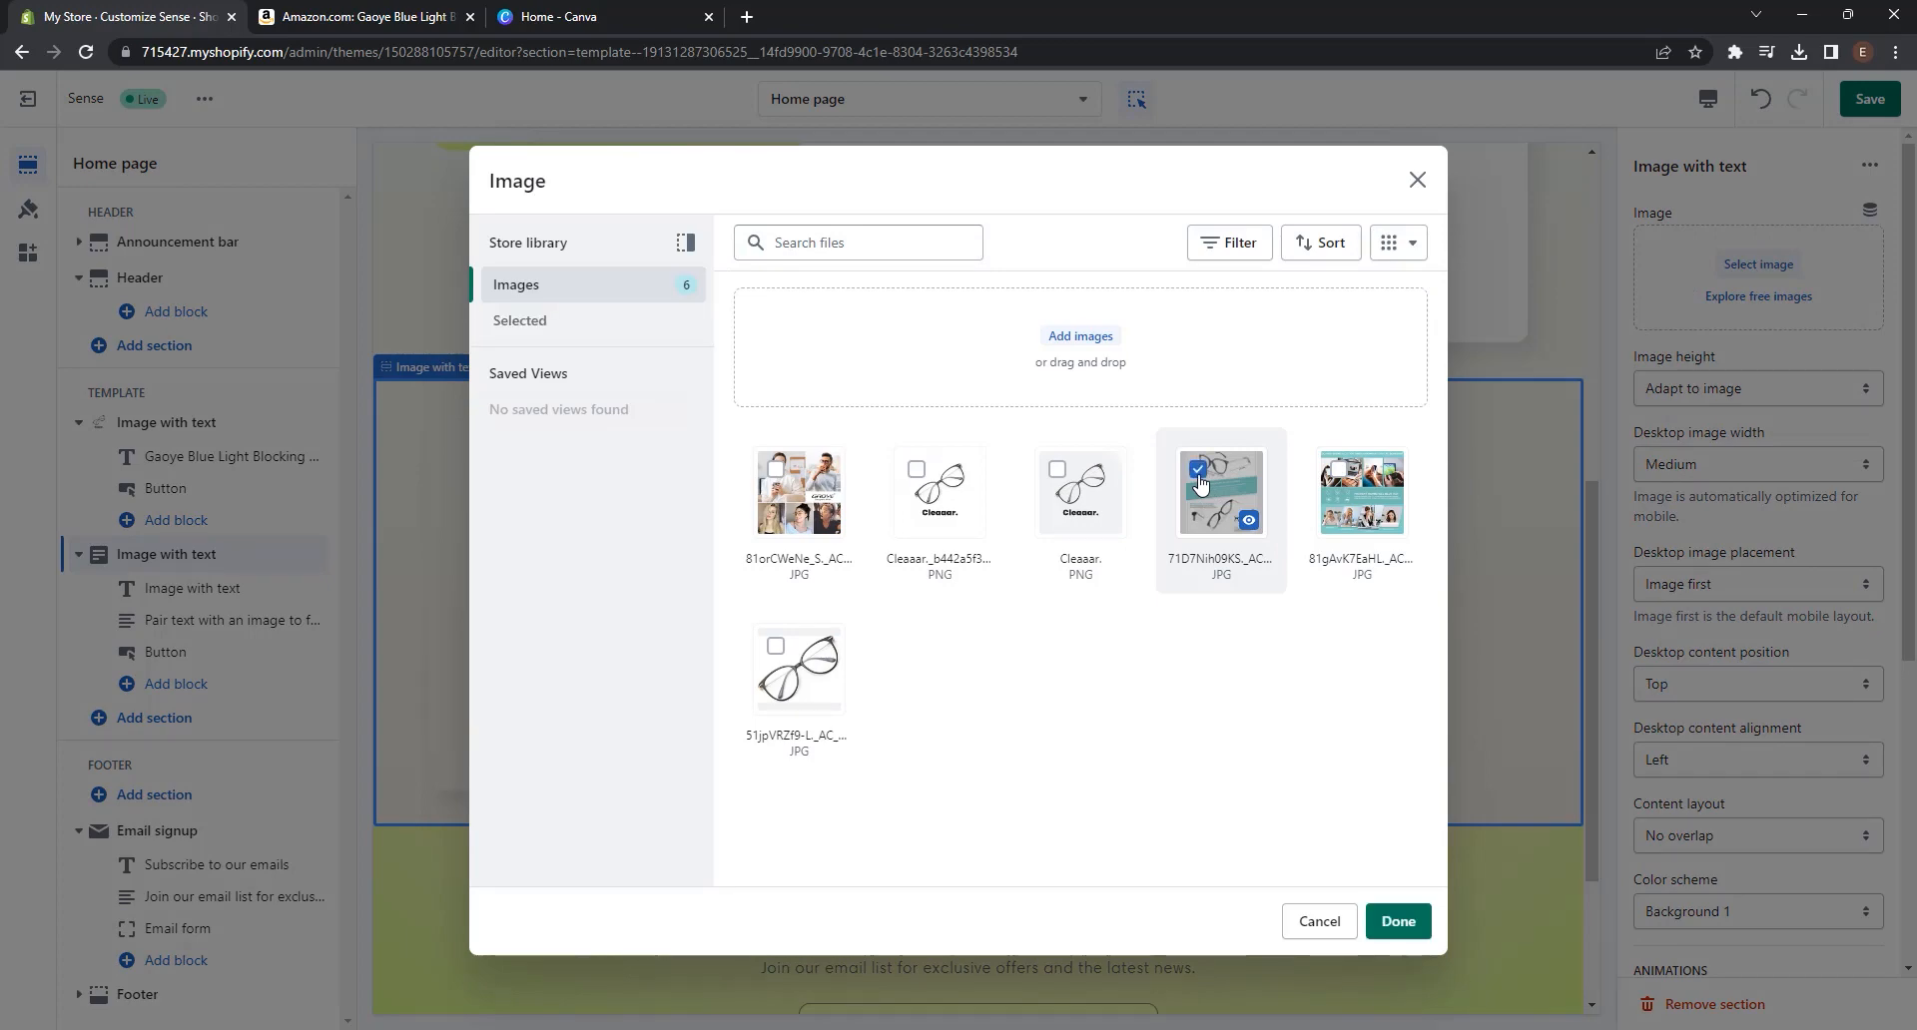
left_click(1398, 920)
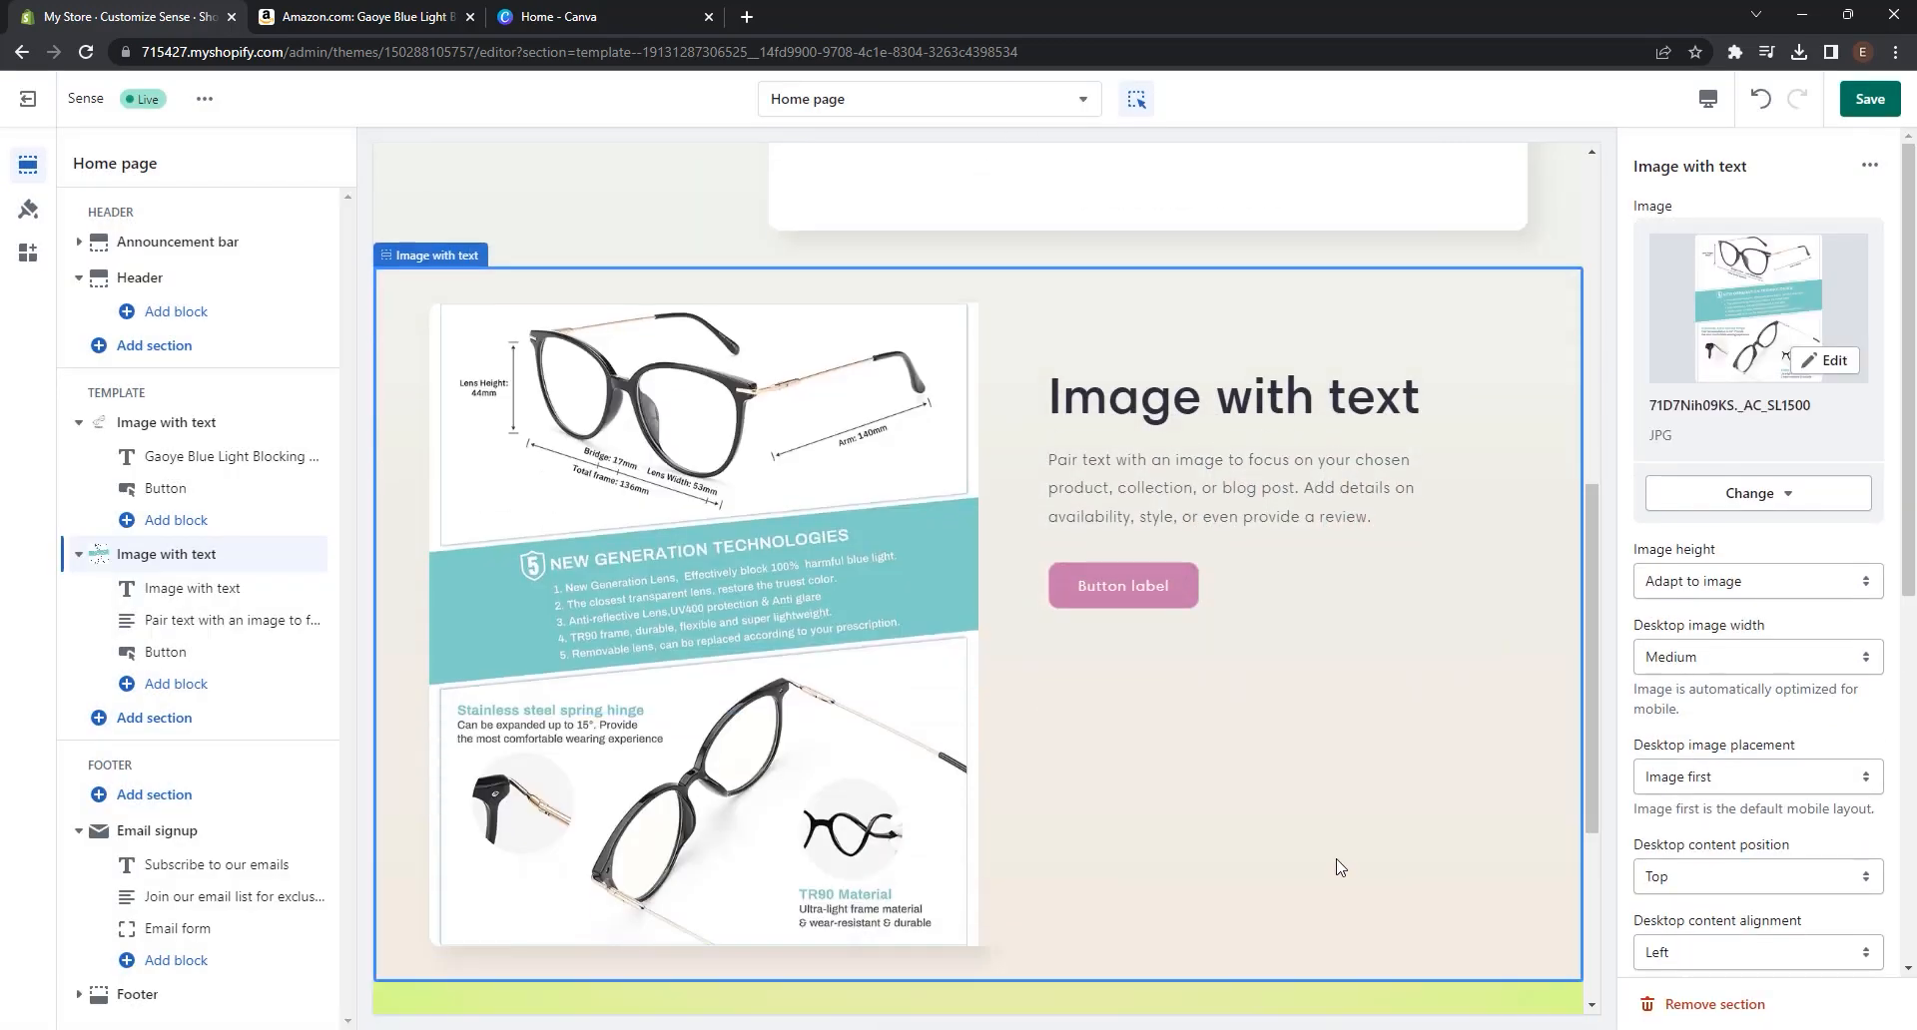
- Label the Anti Blue Light Glasses section's button "Buy Now" and link it to the Gaoye Blue Light Blocking Glasses product
scroll(980, 753, "down", 1)
scroll(884, 494, "up", 1)
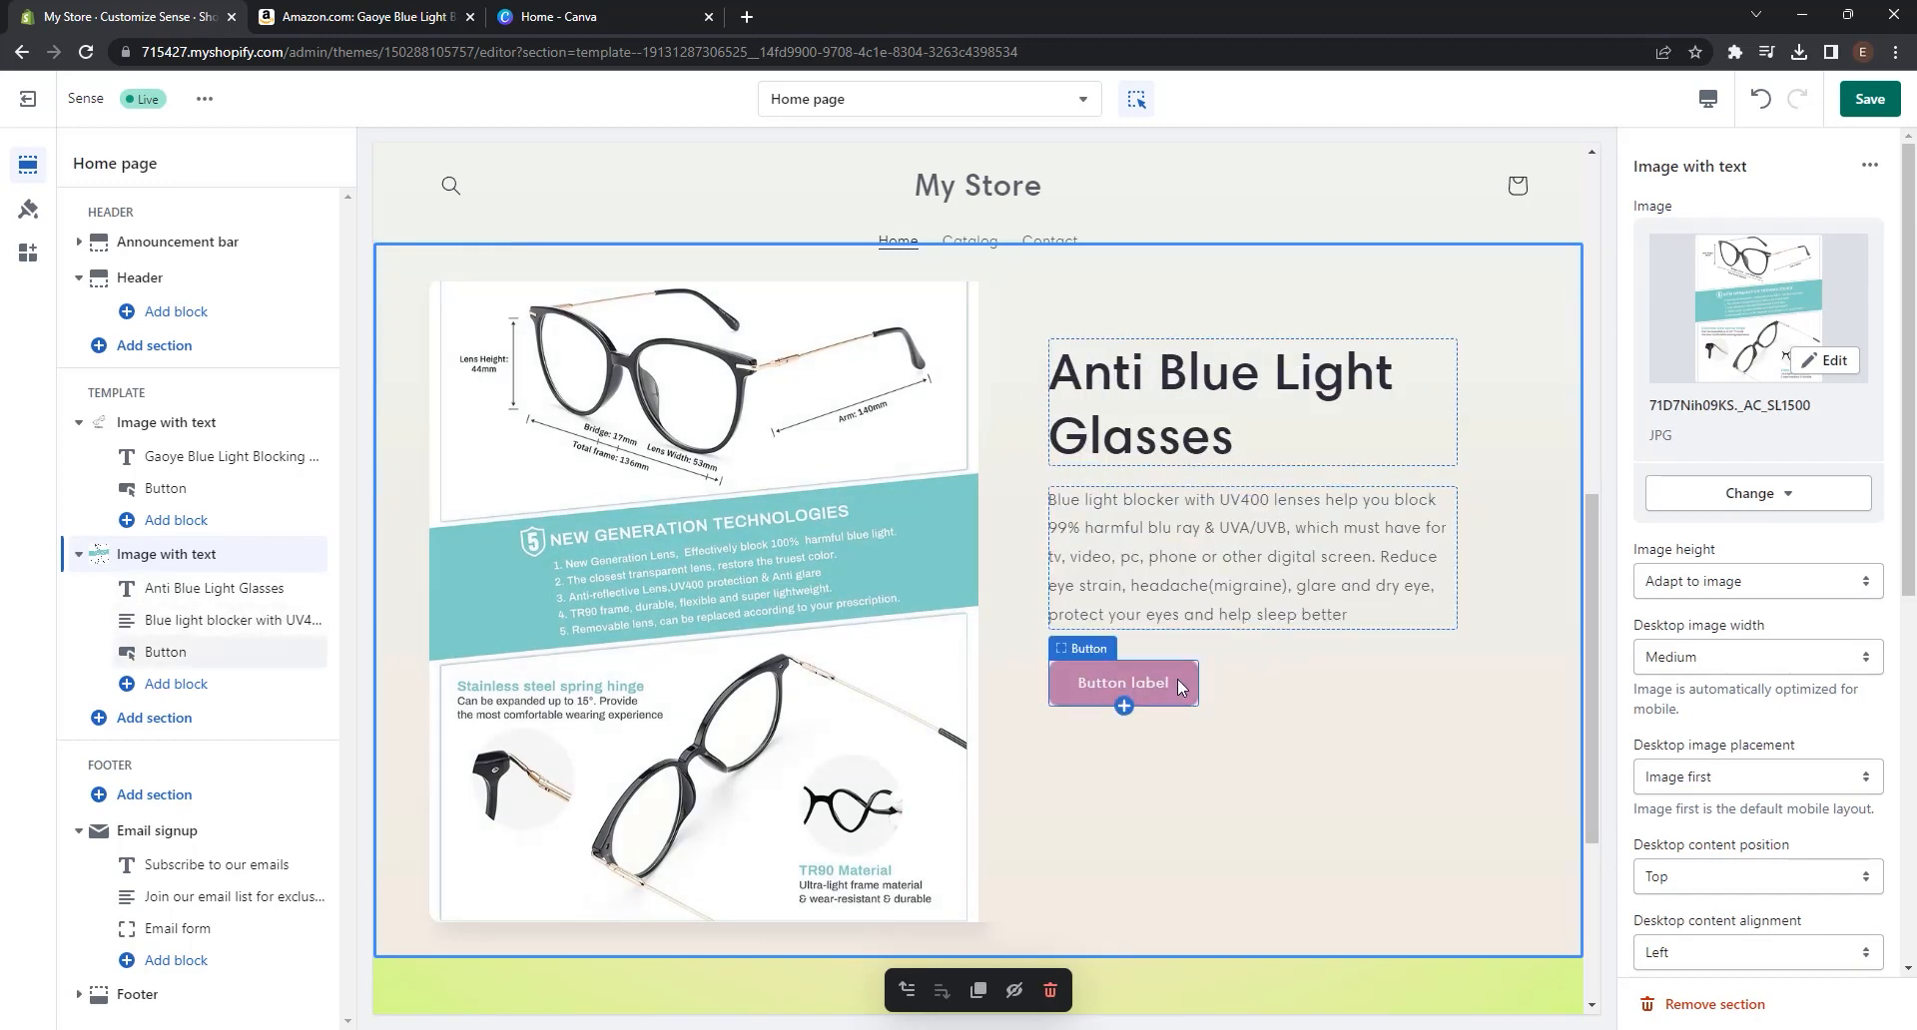
left_click(1178, 685)
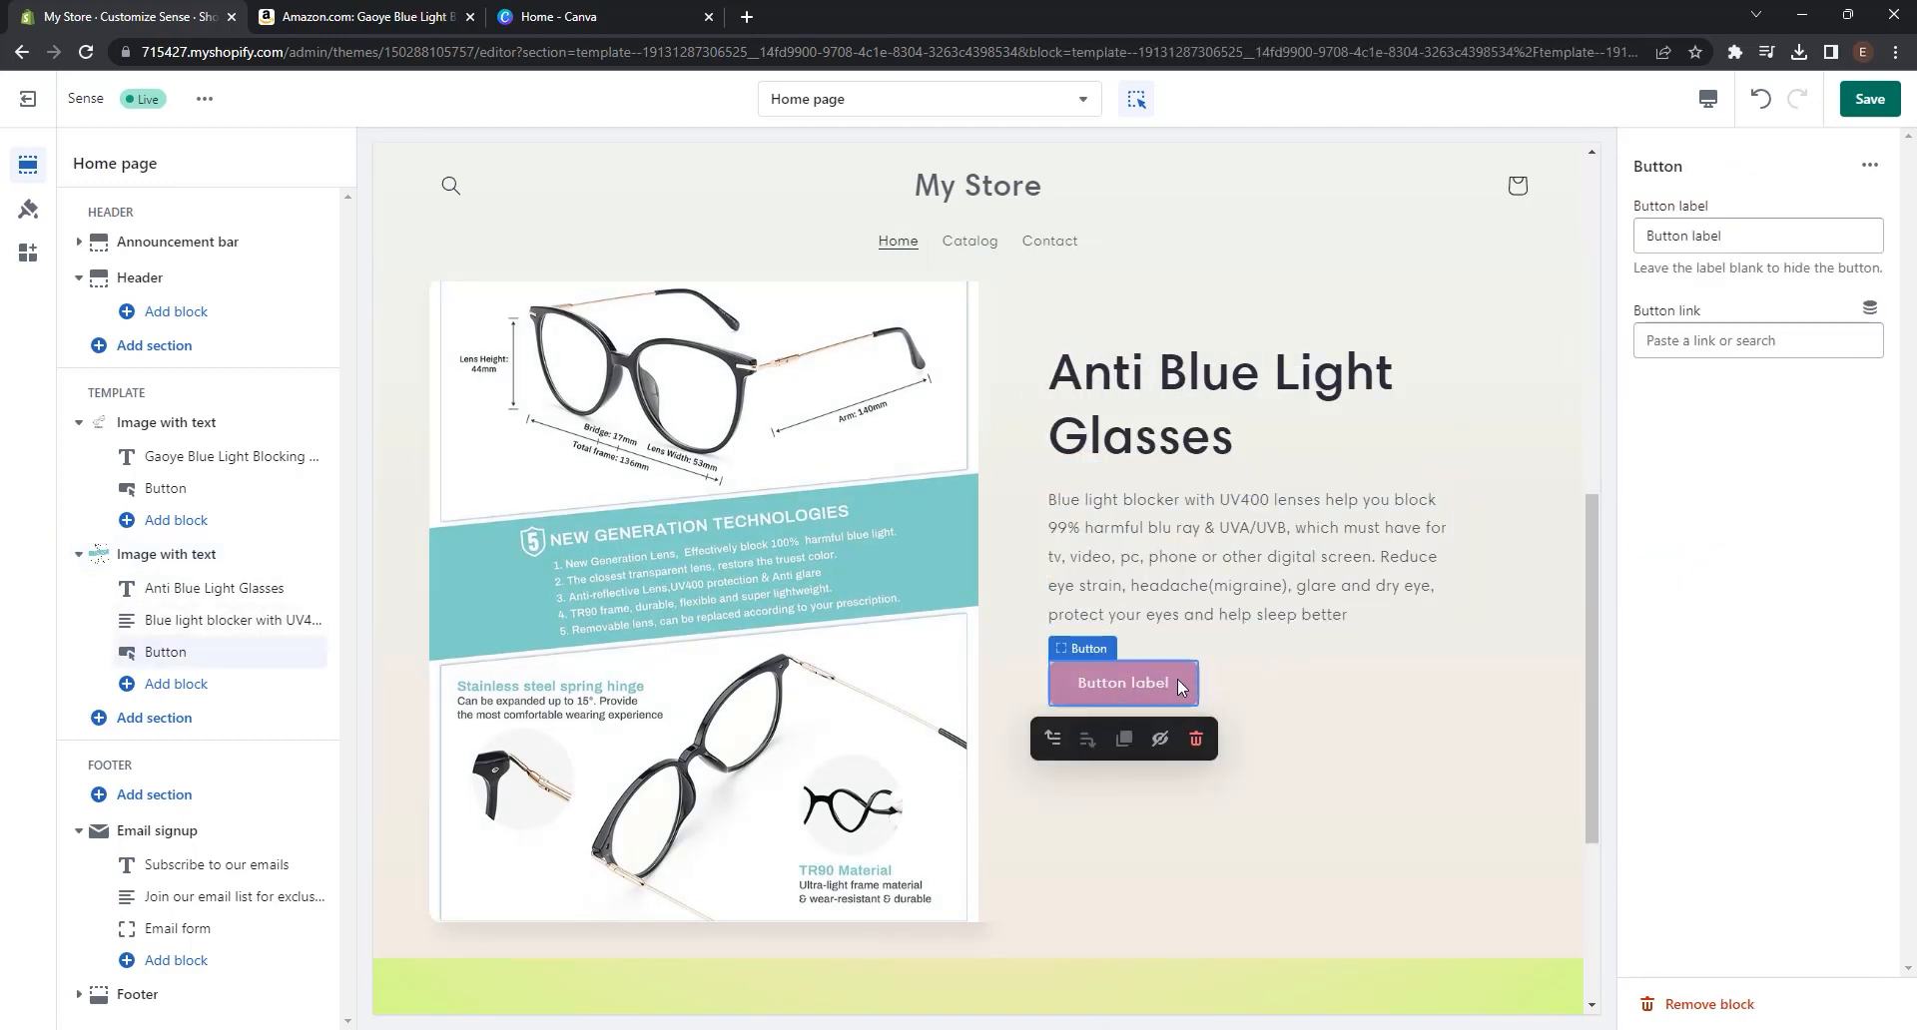
left_click_drag(1725, 236, 1632, 240)
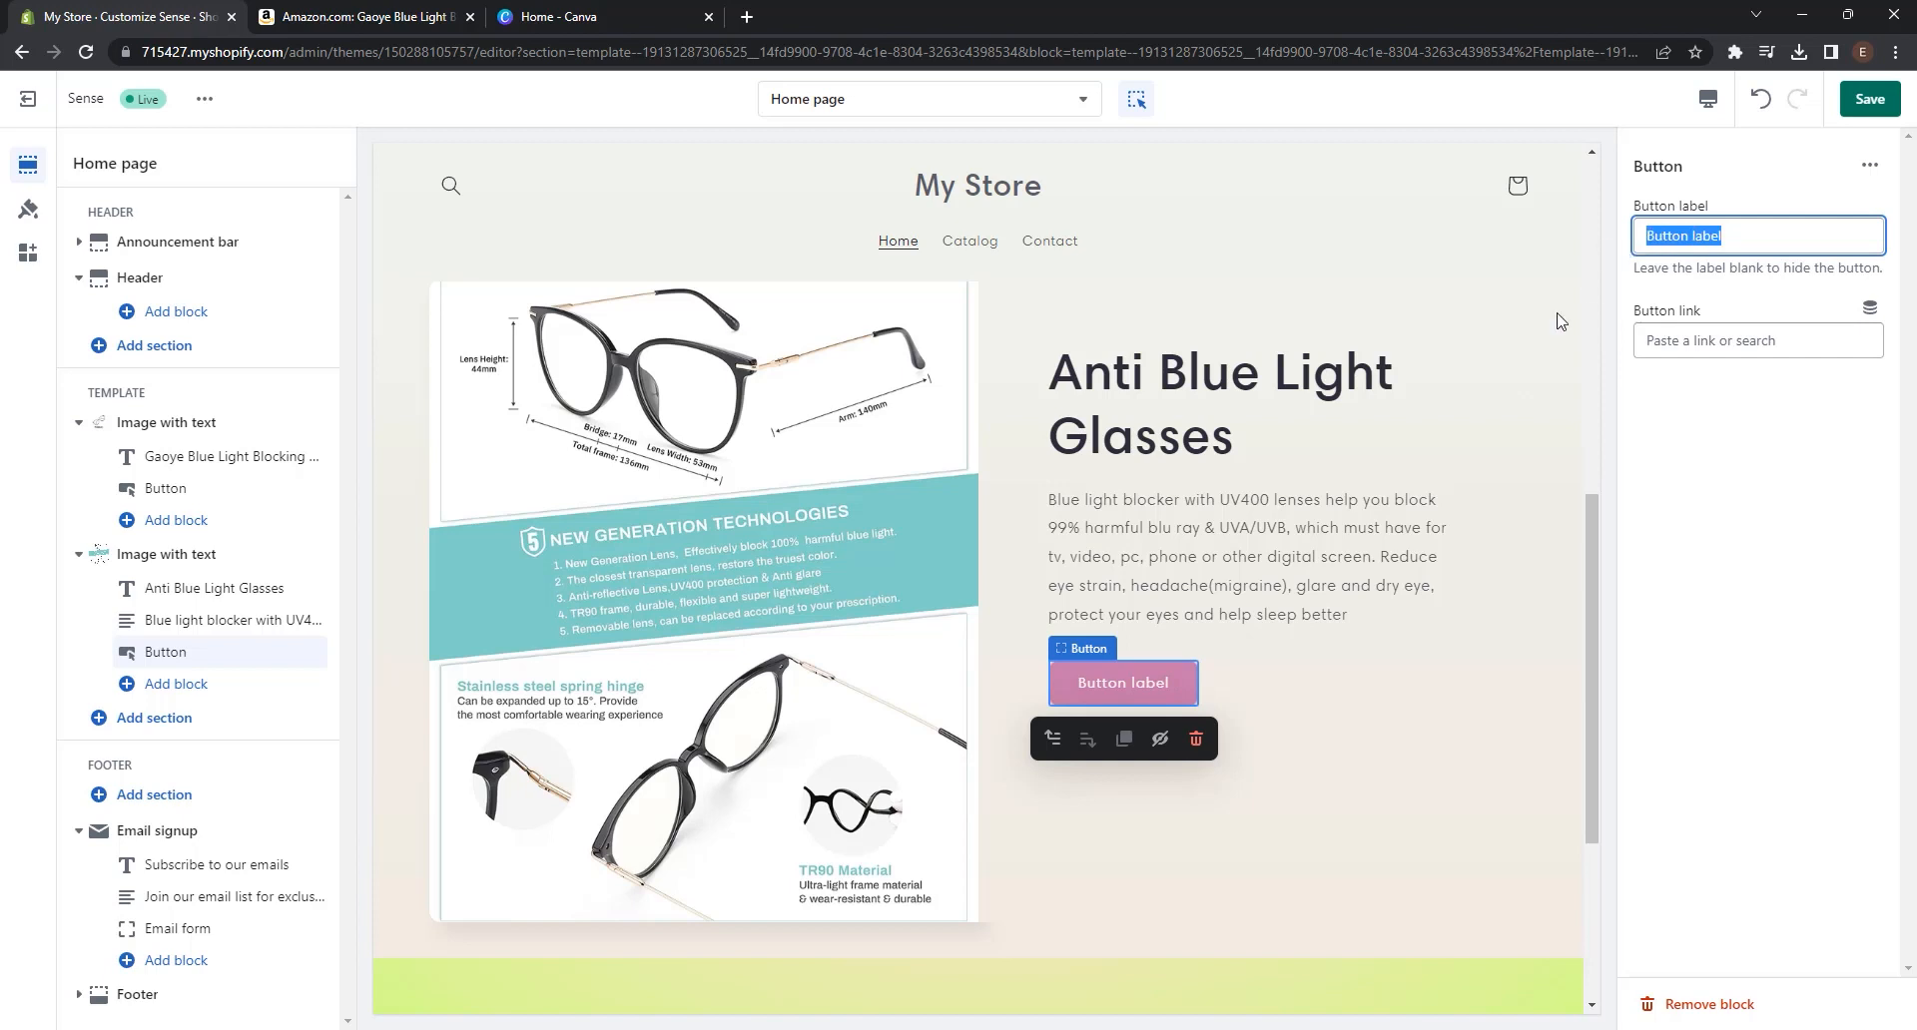
type("Buy No")
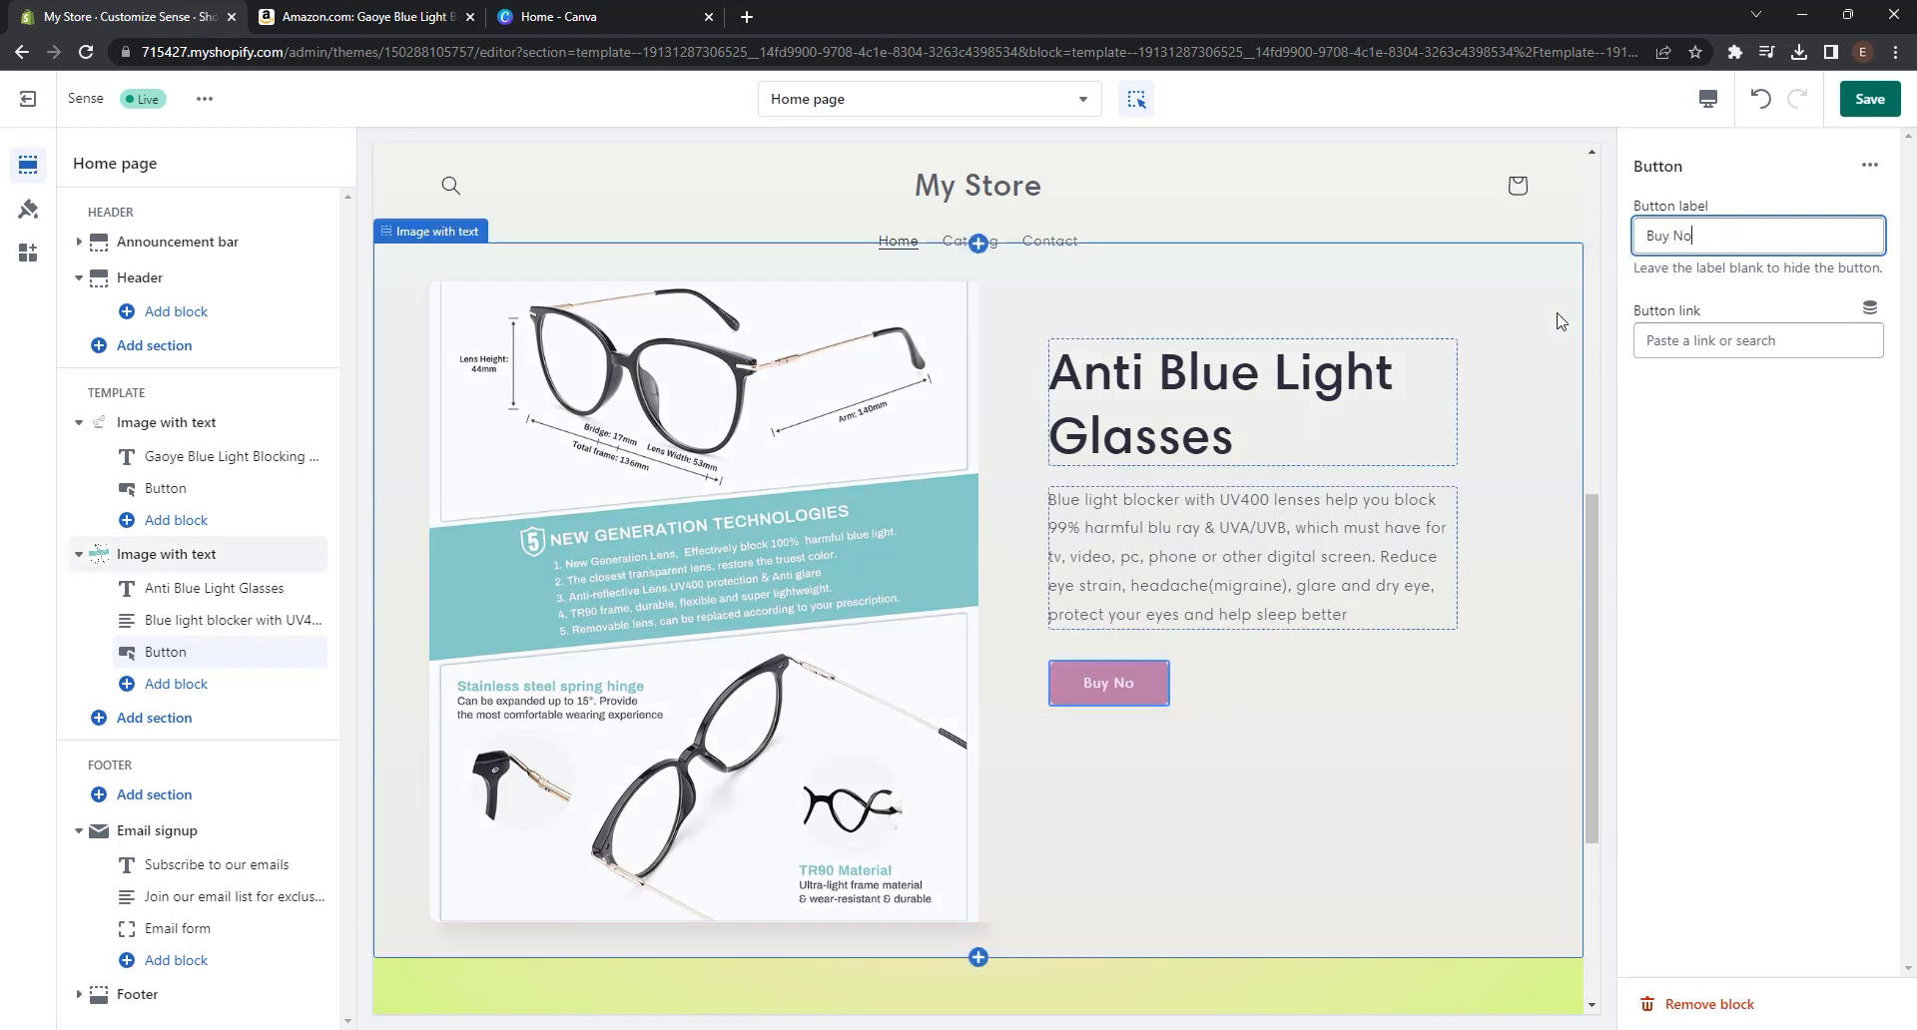
type("w")
left_click(1703, 341)
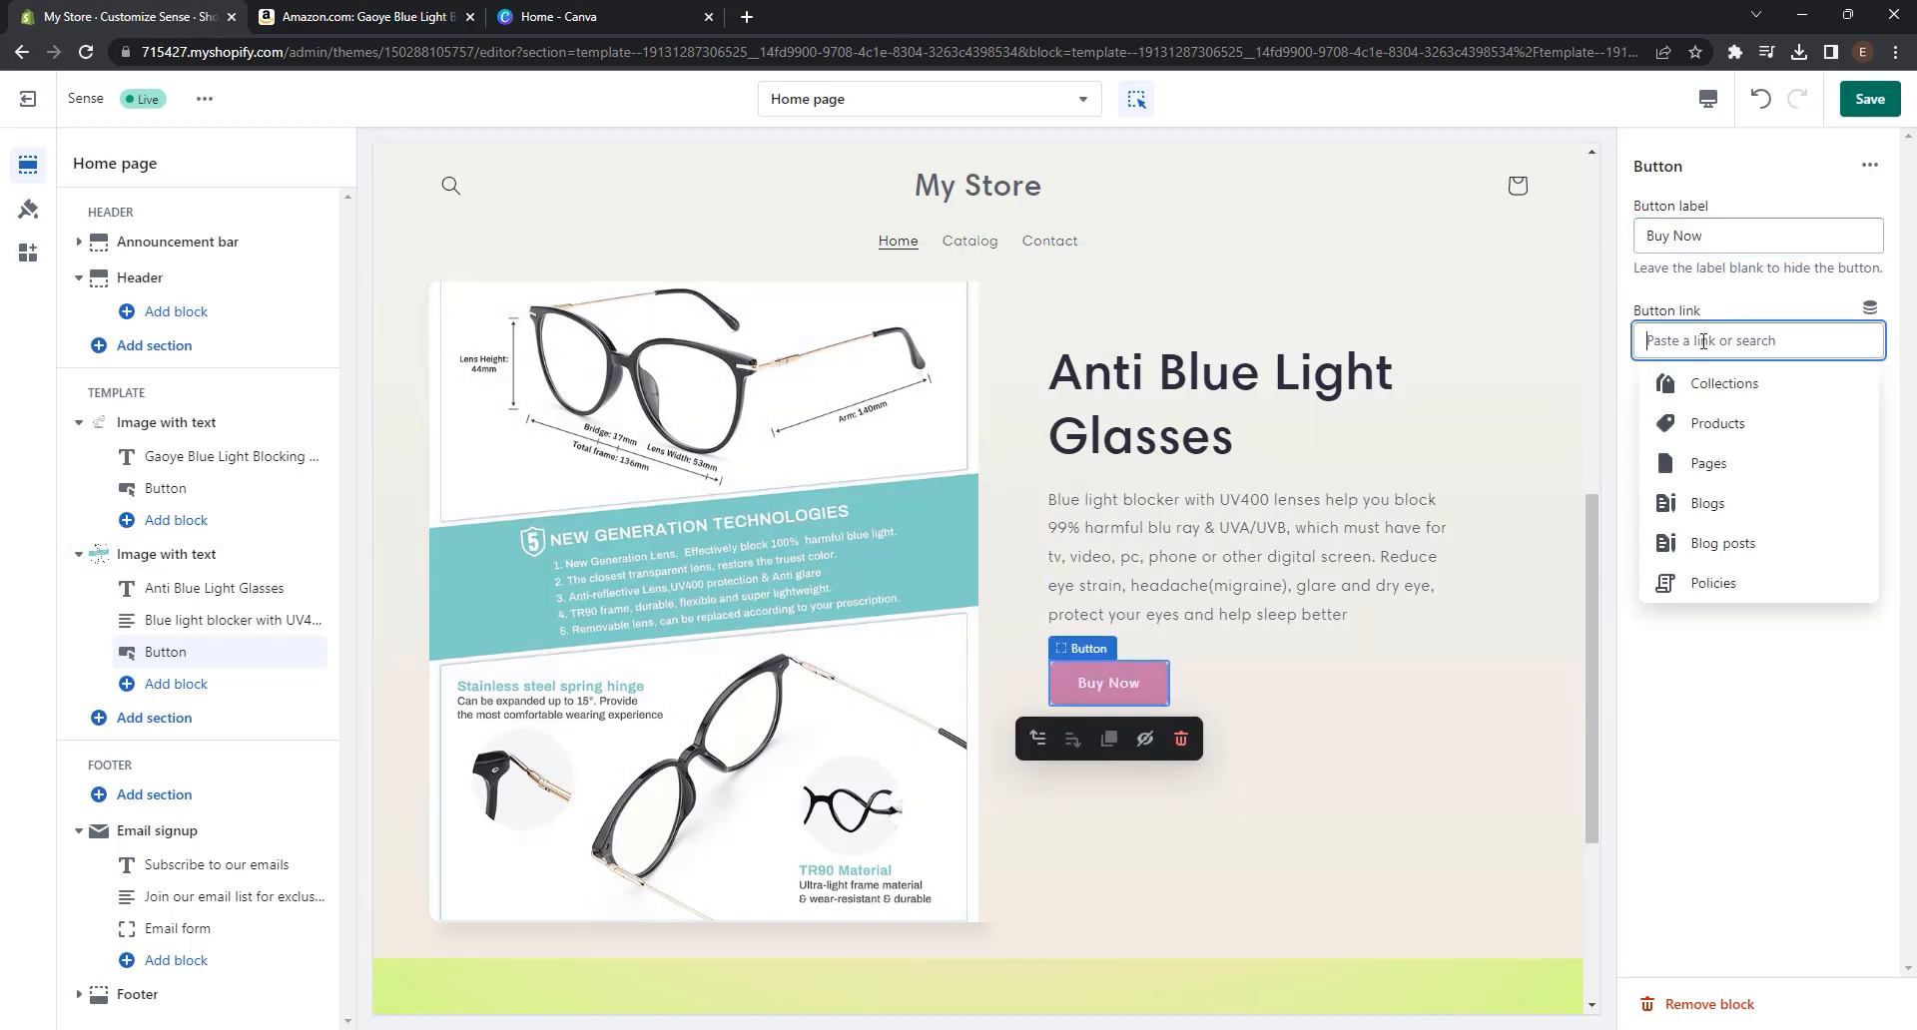
left_click(1716, 424)
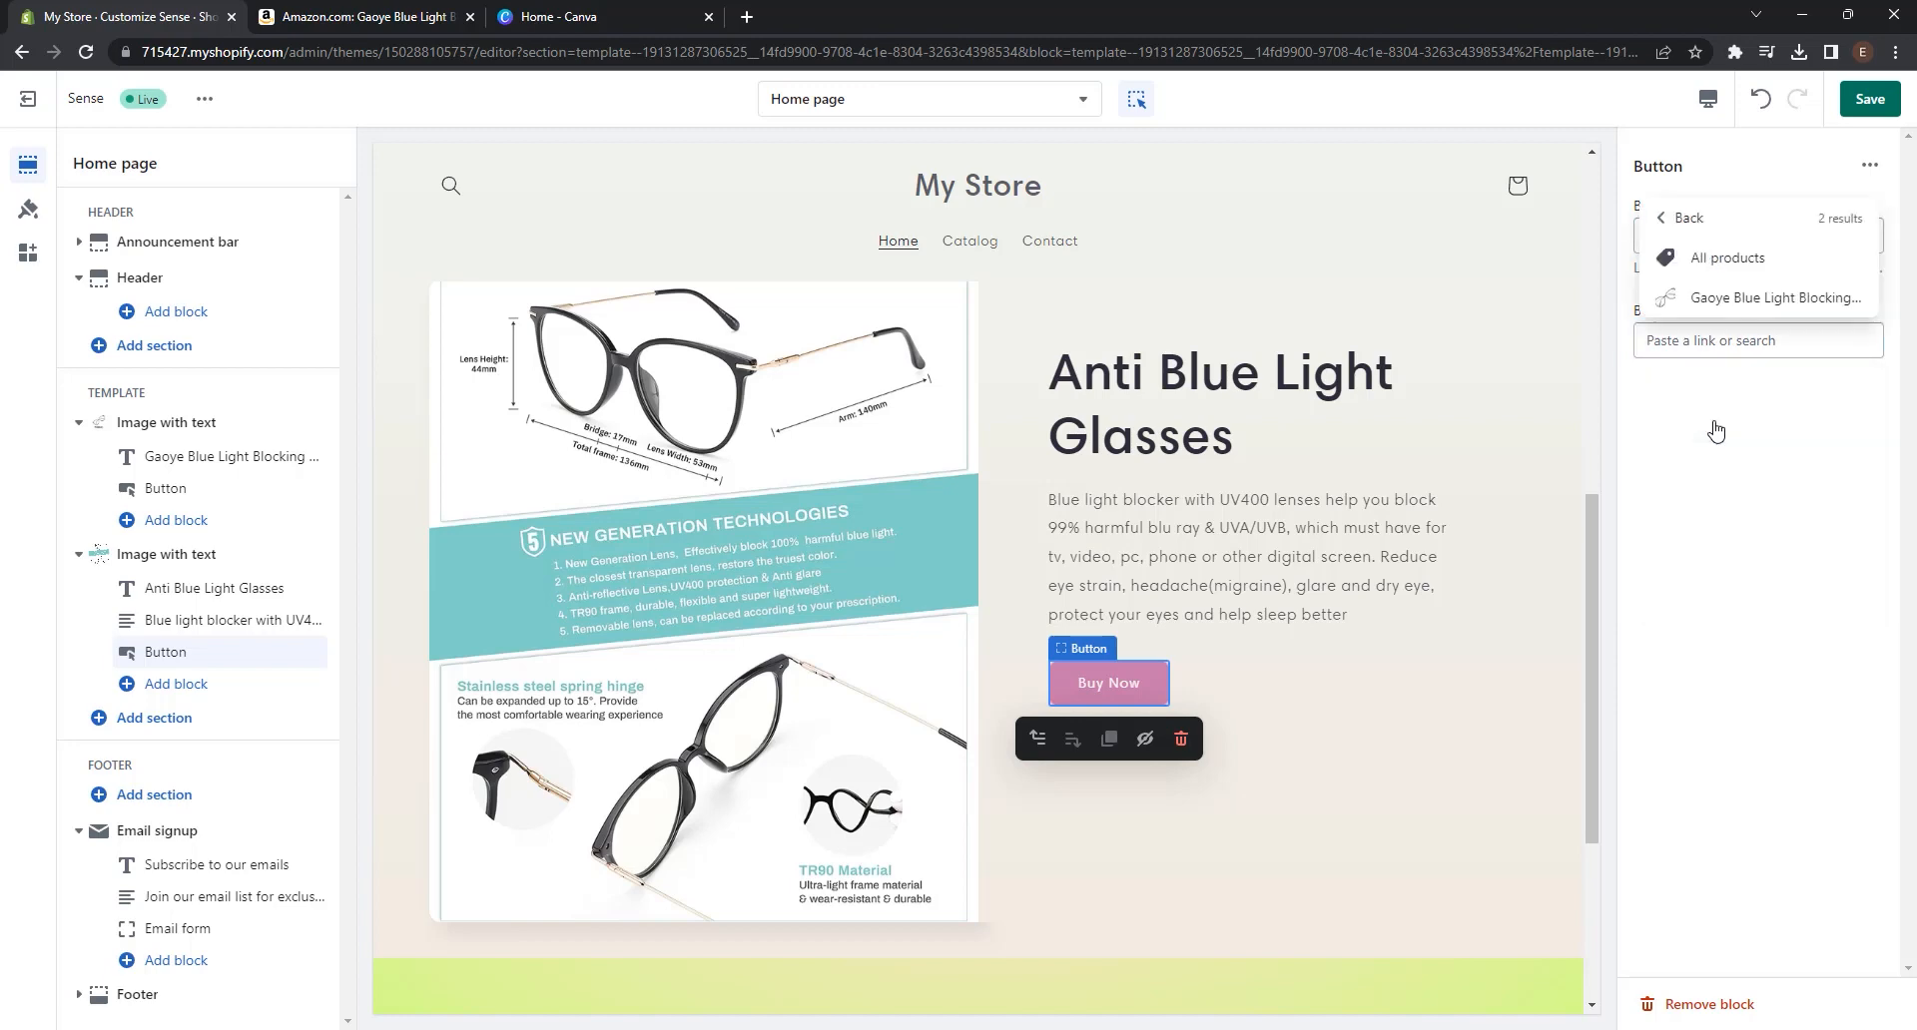
left_click(1743, 299)
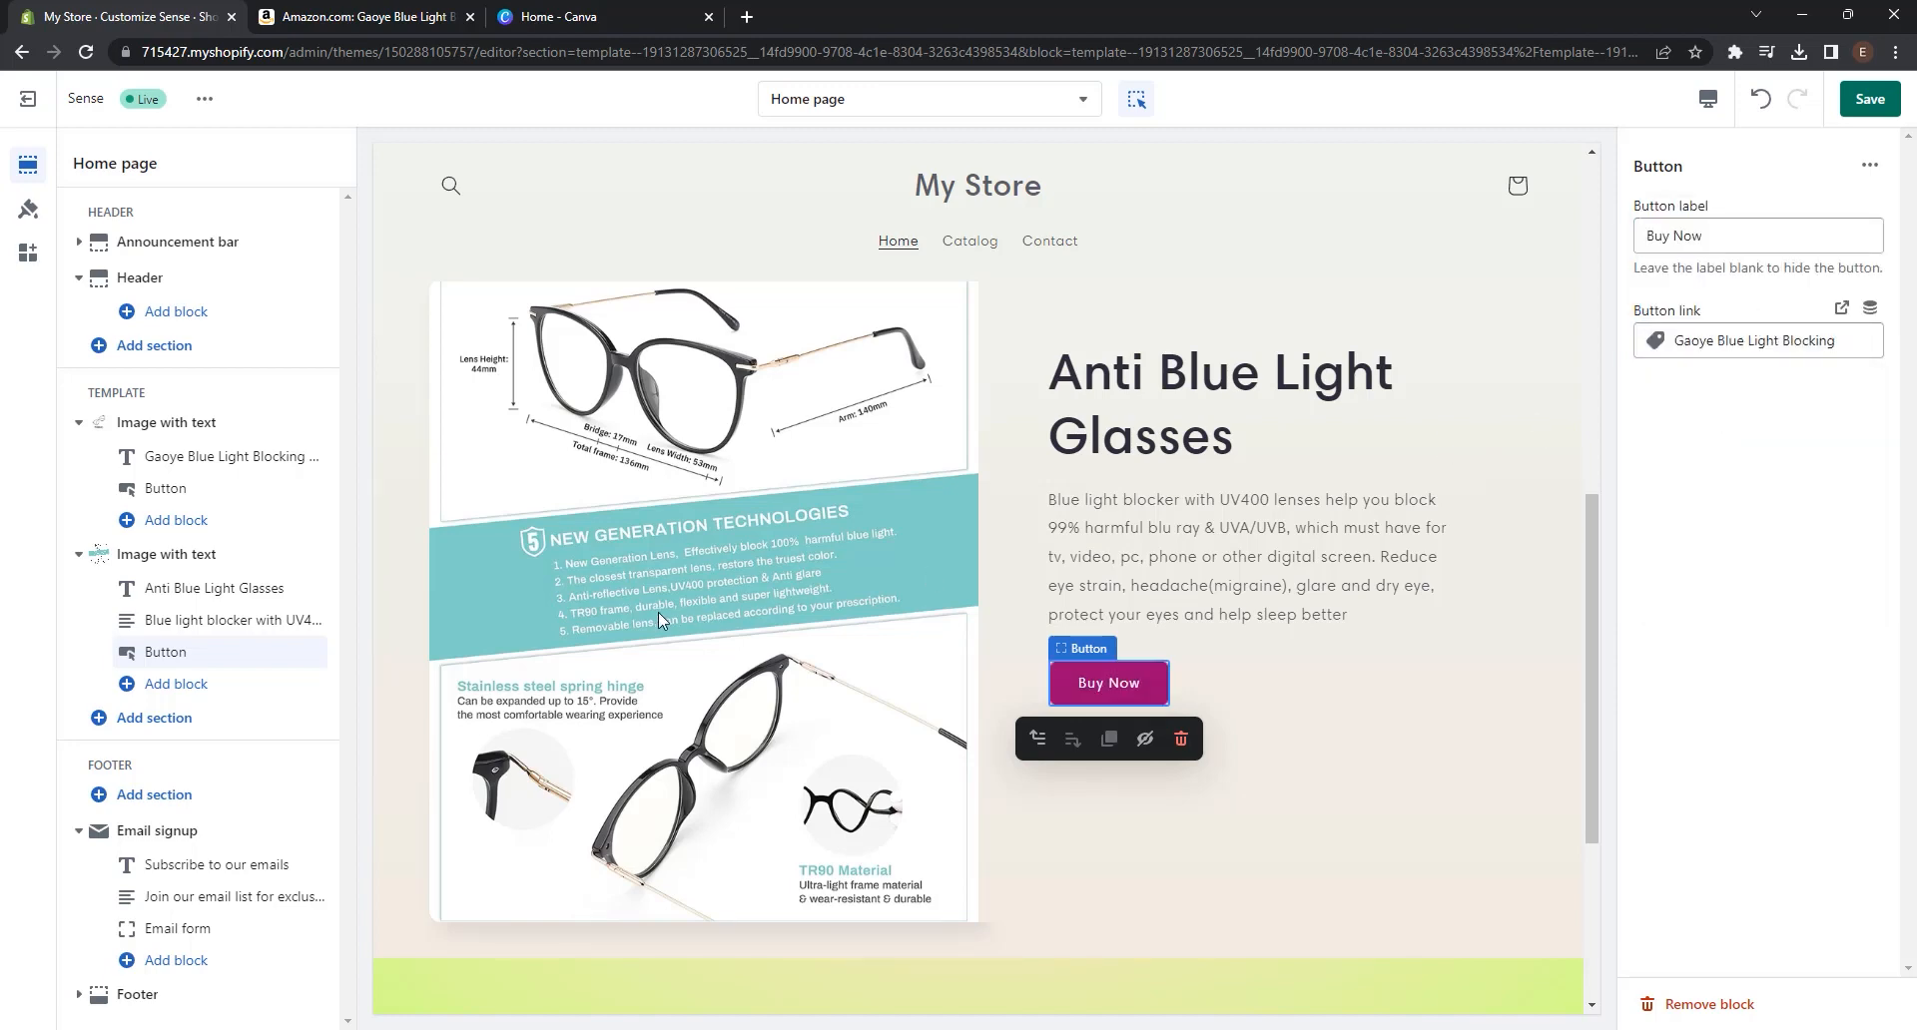
- Set the desktop image width of the Anti Blue Light Glasses section to Small
left_click(681, 549)
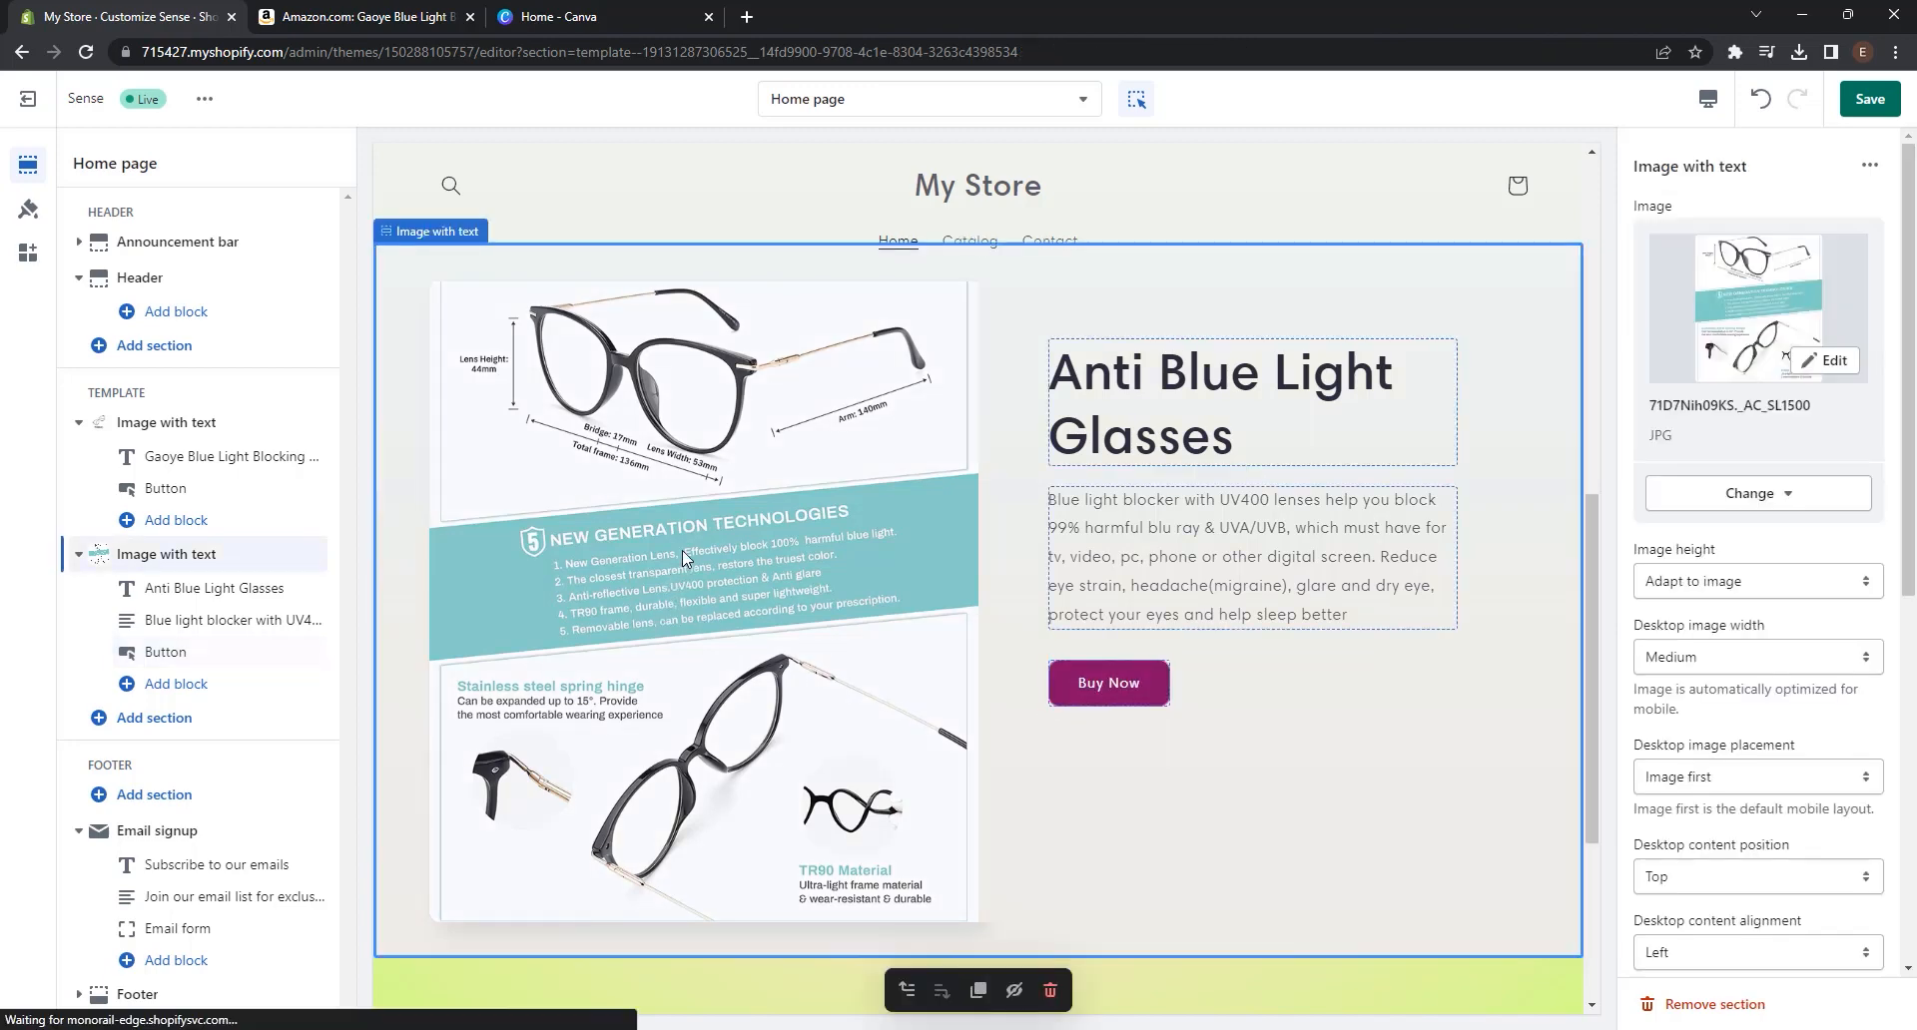
scroll(1675, 572, "down", 2)
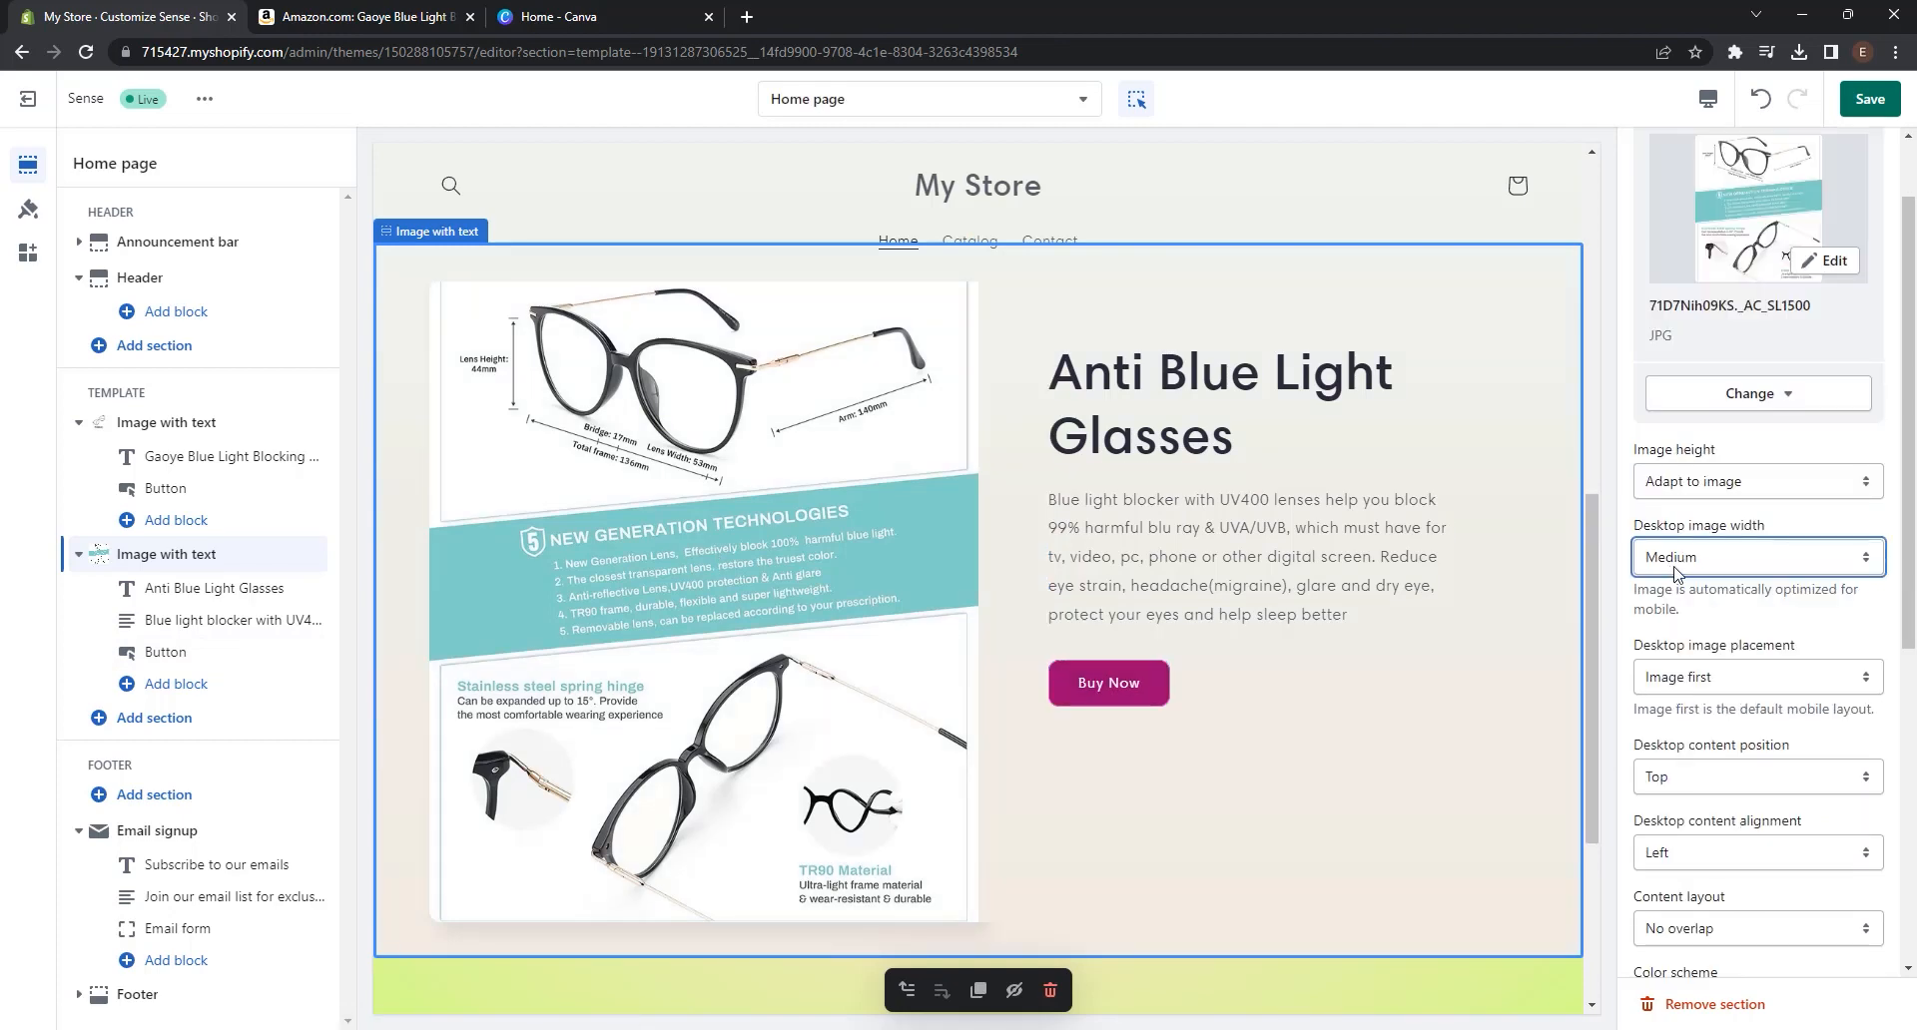
left_click(1675, 572)
left_click(1675, 587)
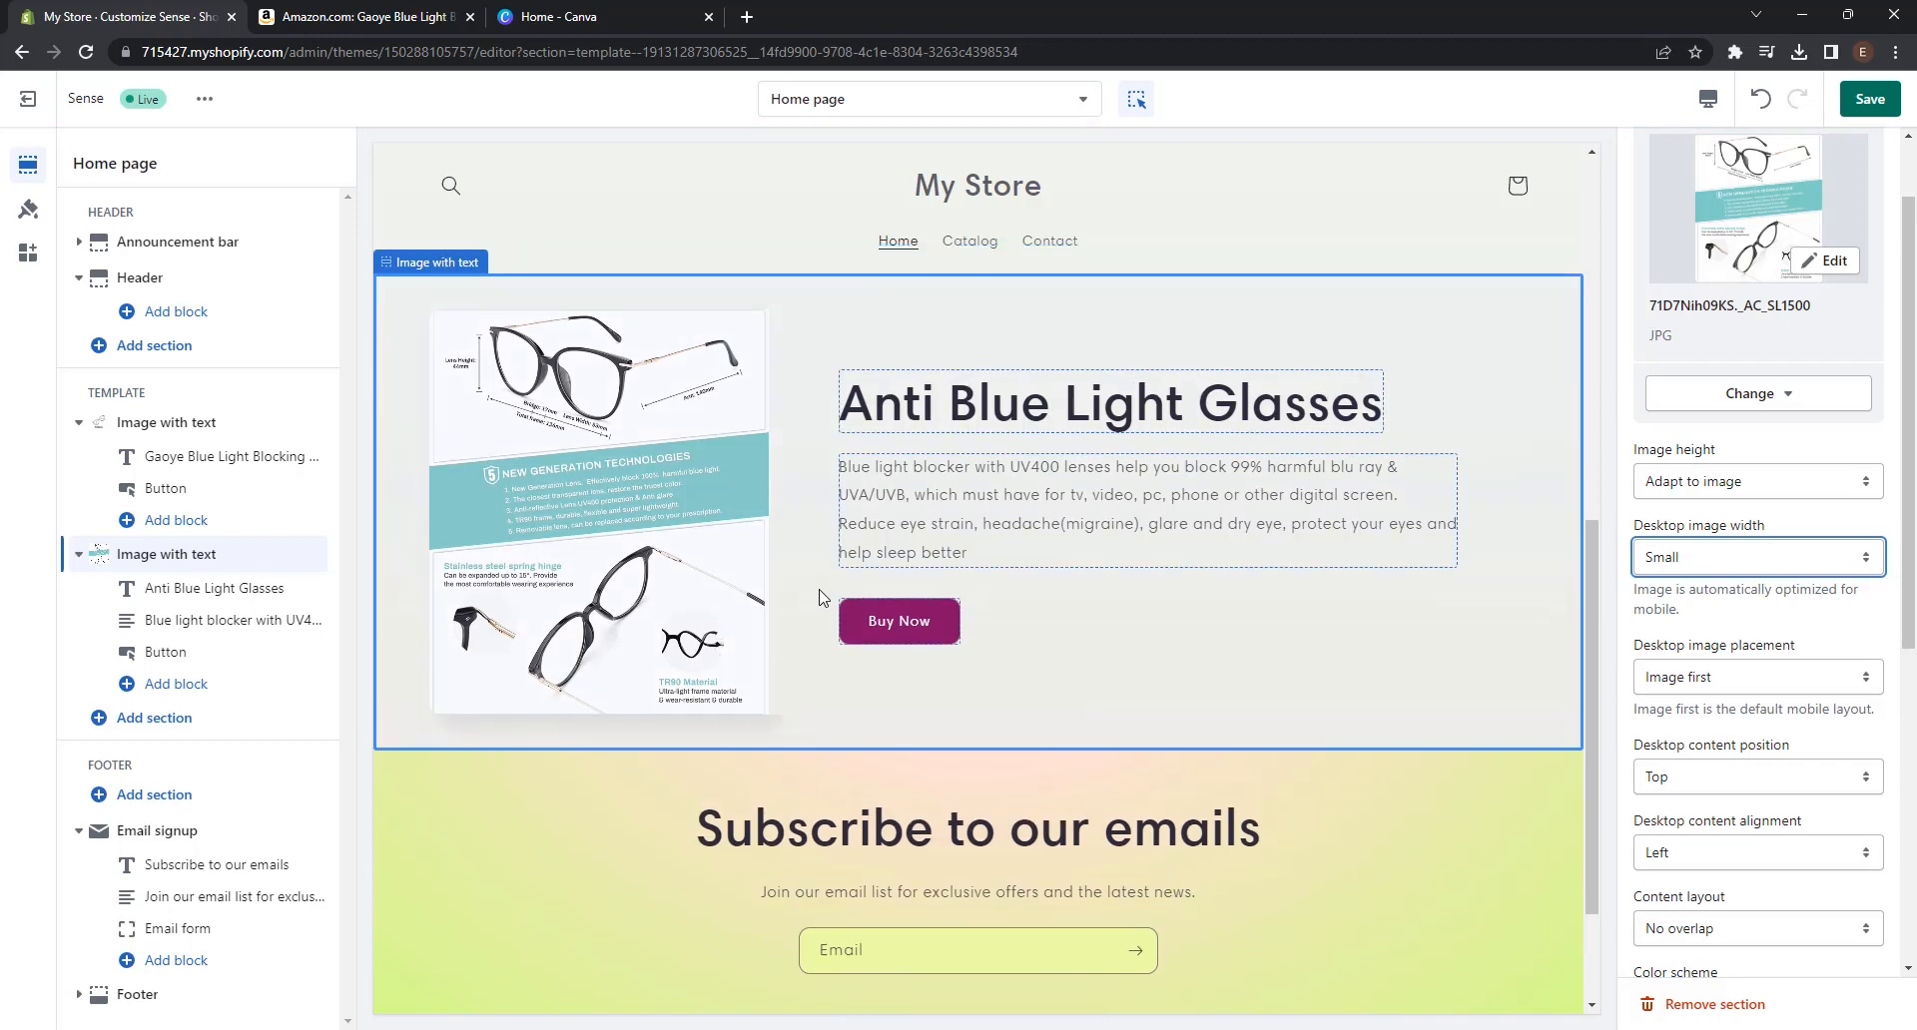
left_click(812, 599)
- Add a third Image with text section to the template and give it the library image 81gAvK7EaHL._AC_SL1500
scroll(761, 619, "down", 1)
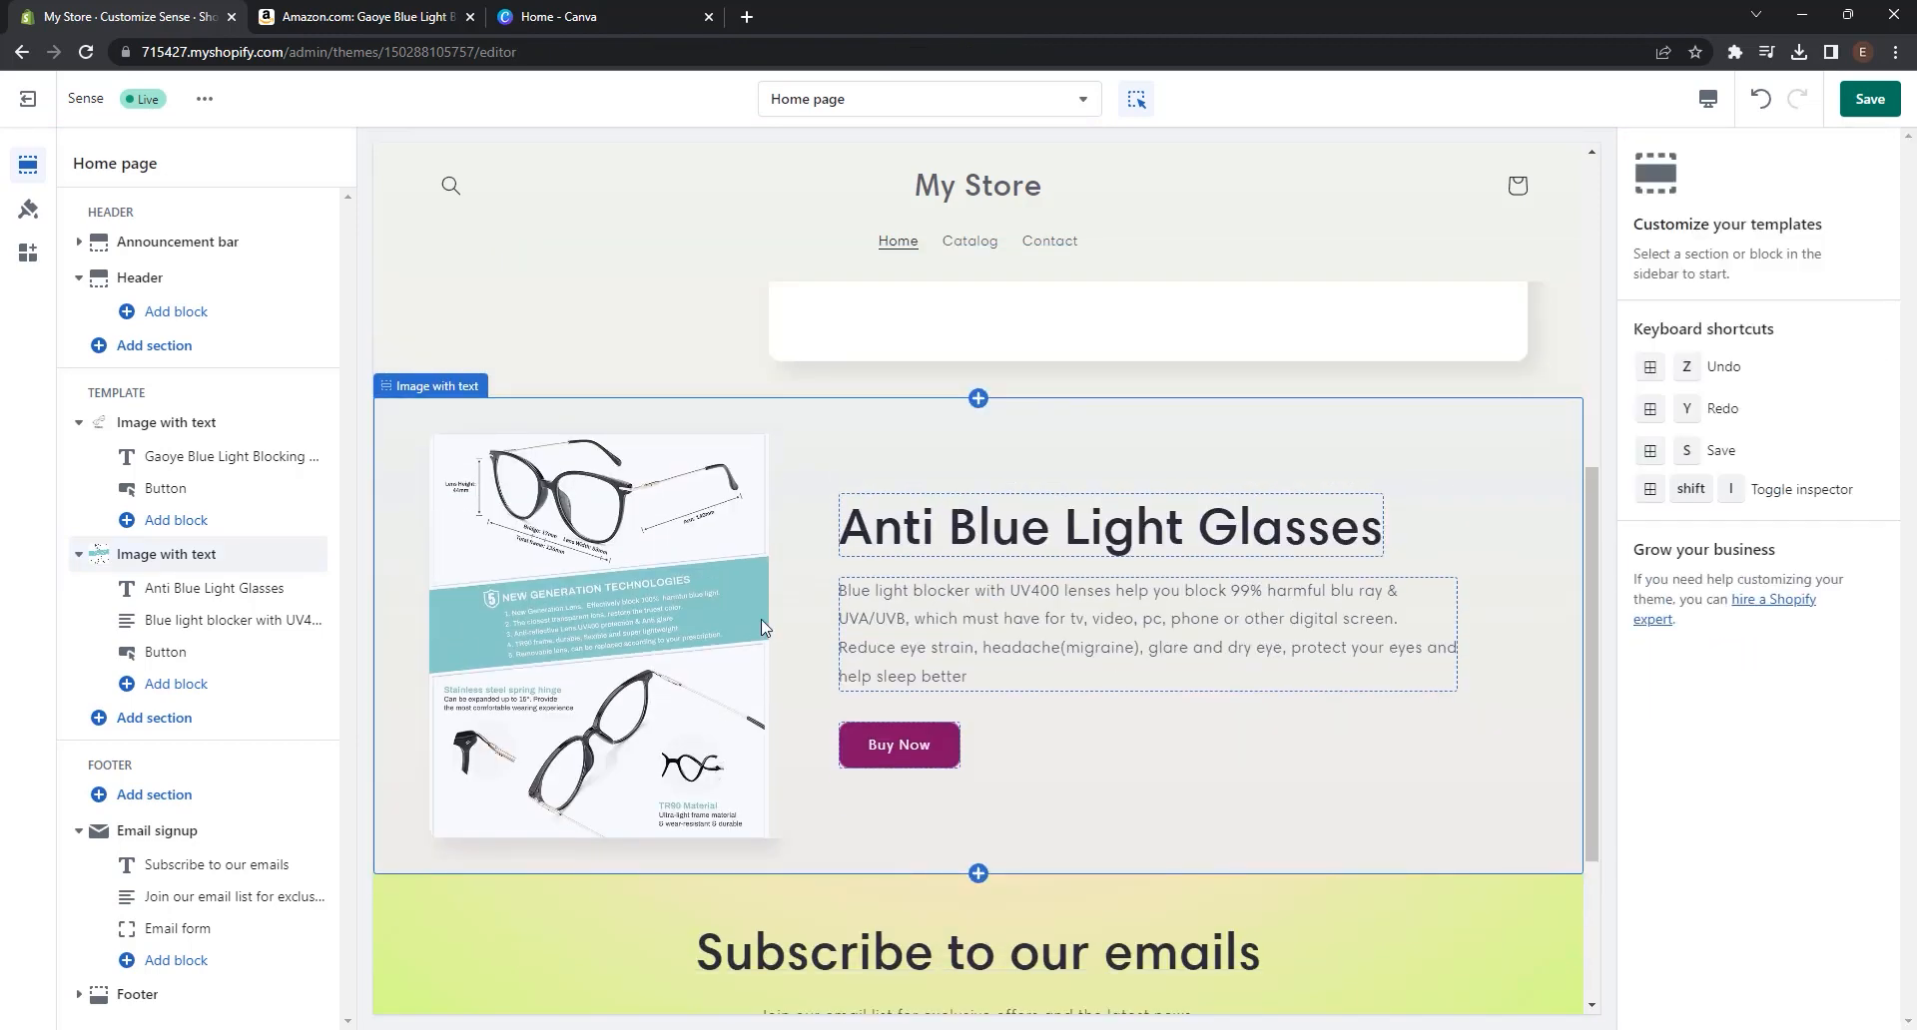
left_click(254, 728)
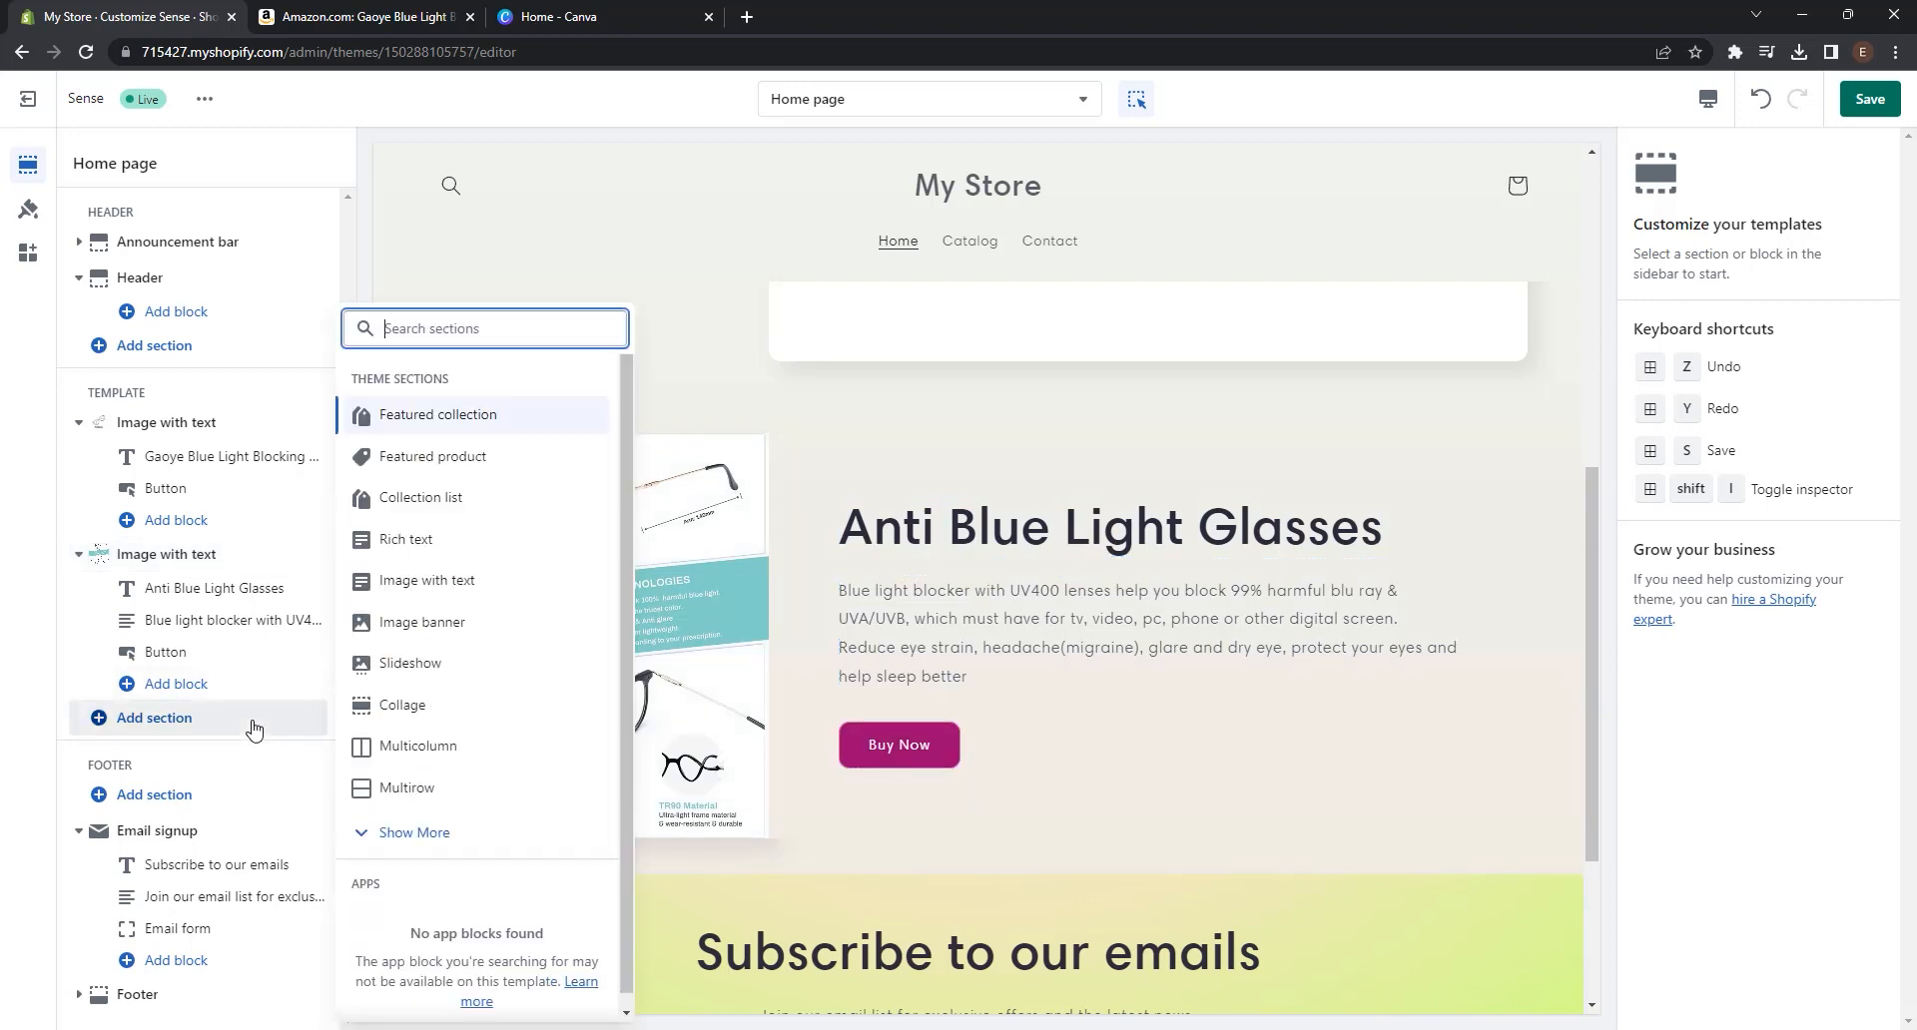
left_click(437, 591)
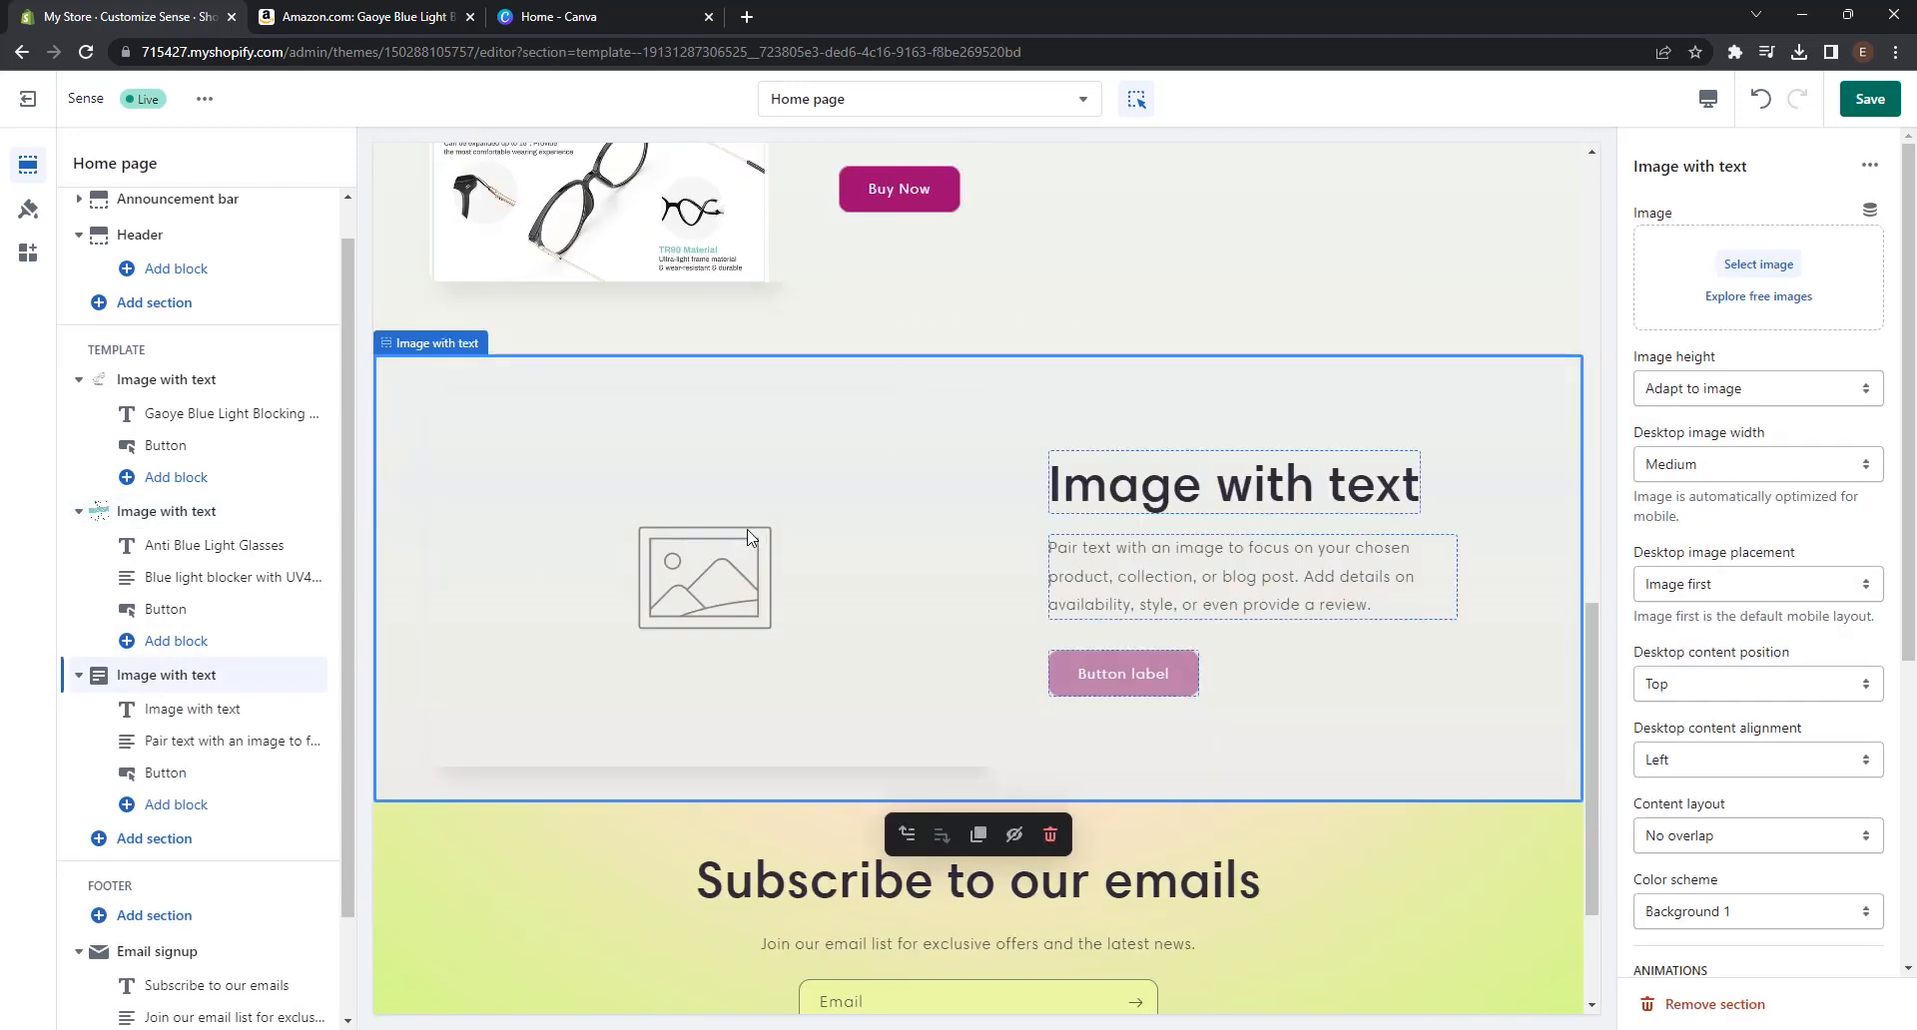
left_click(1787, 271)
left_click(1360, 504)
left_click(1395, 923)
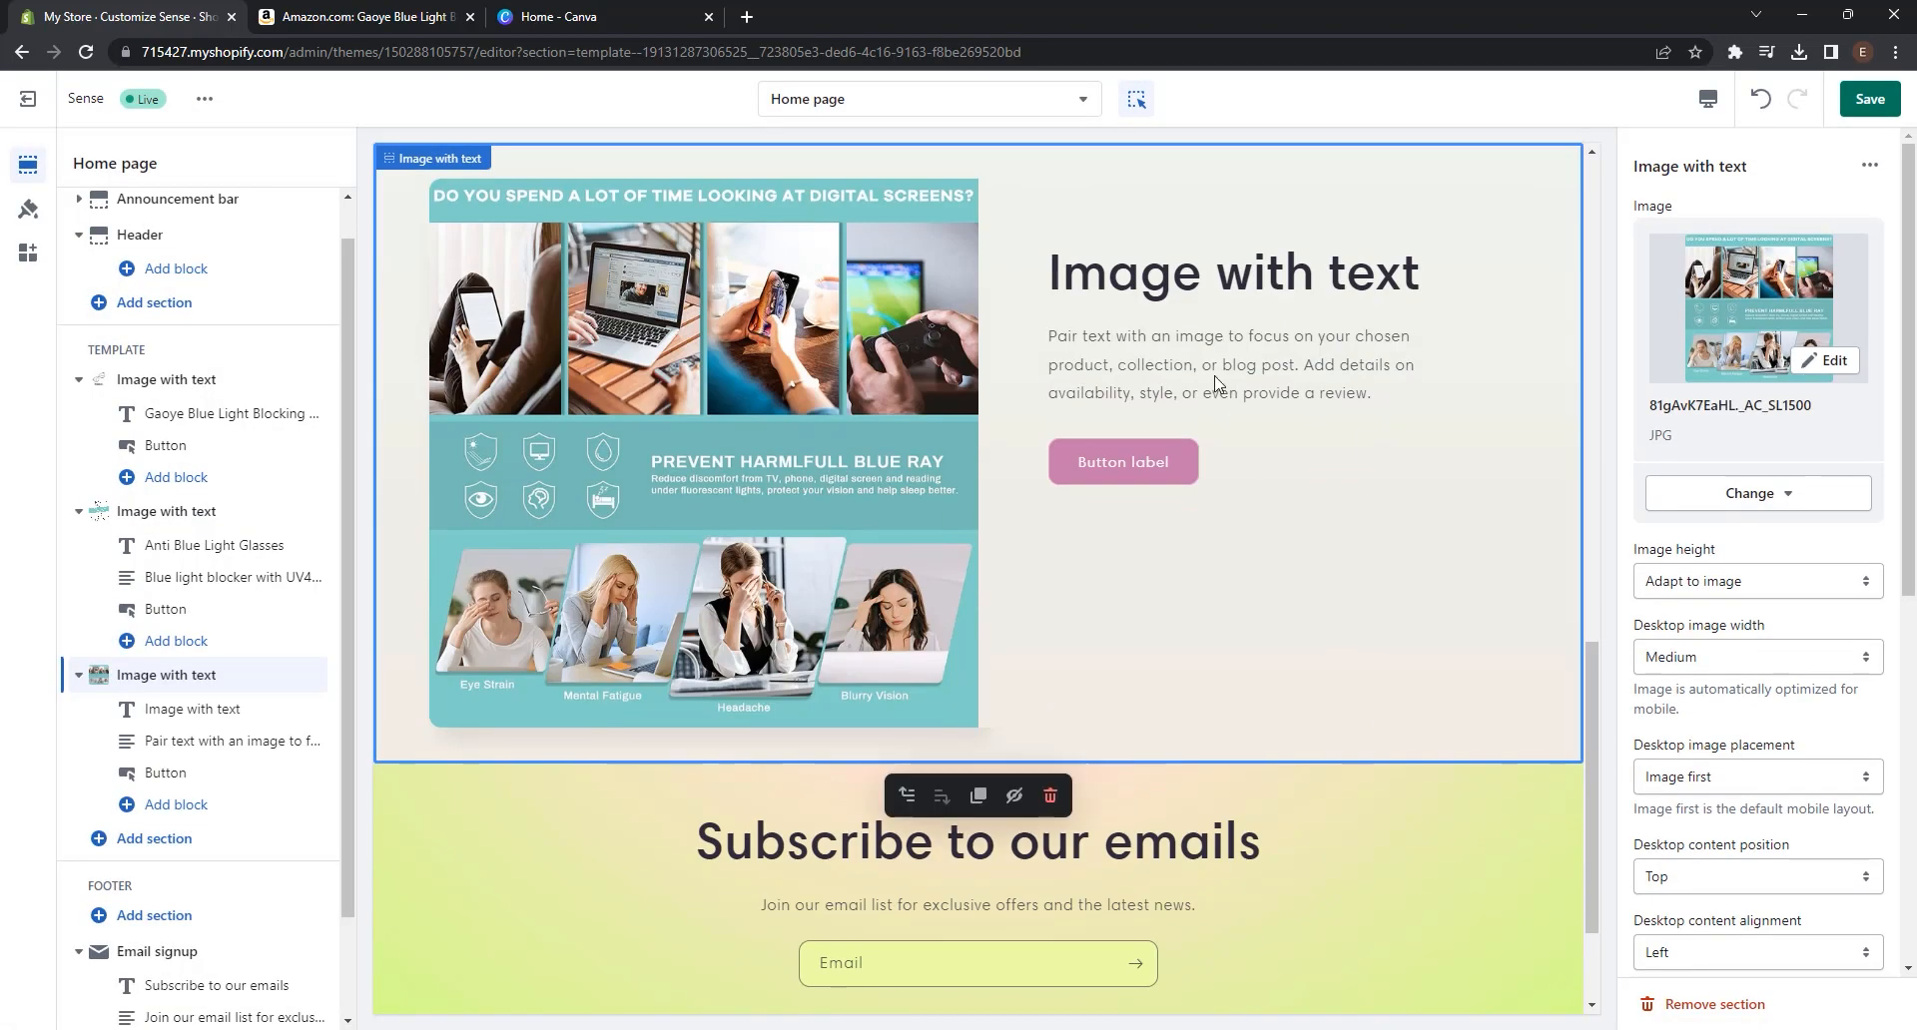
- Label the button of the Flexible Spring Hinge Design section "Buy Now"
left_click(1254, 279)
left_click(998, 744)
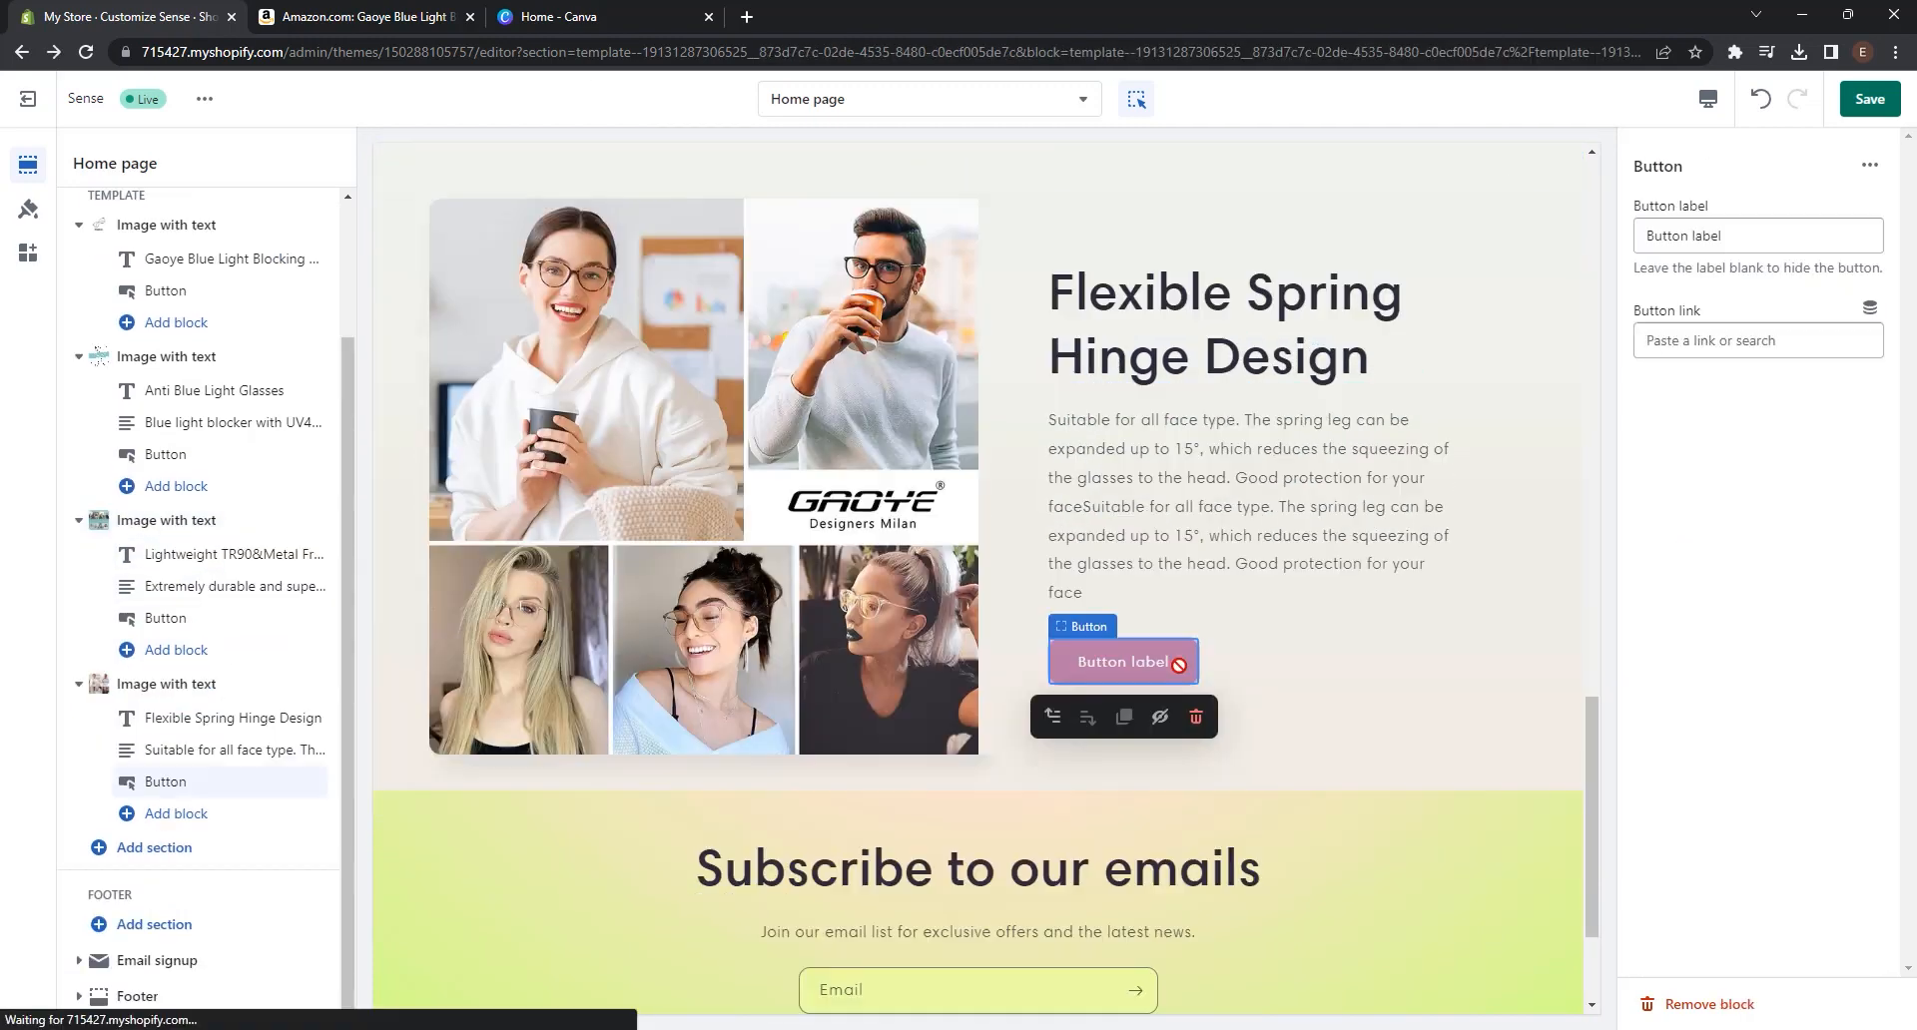
triple_click(1697, 235)
type("Buy Now")
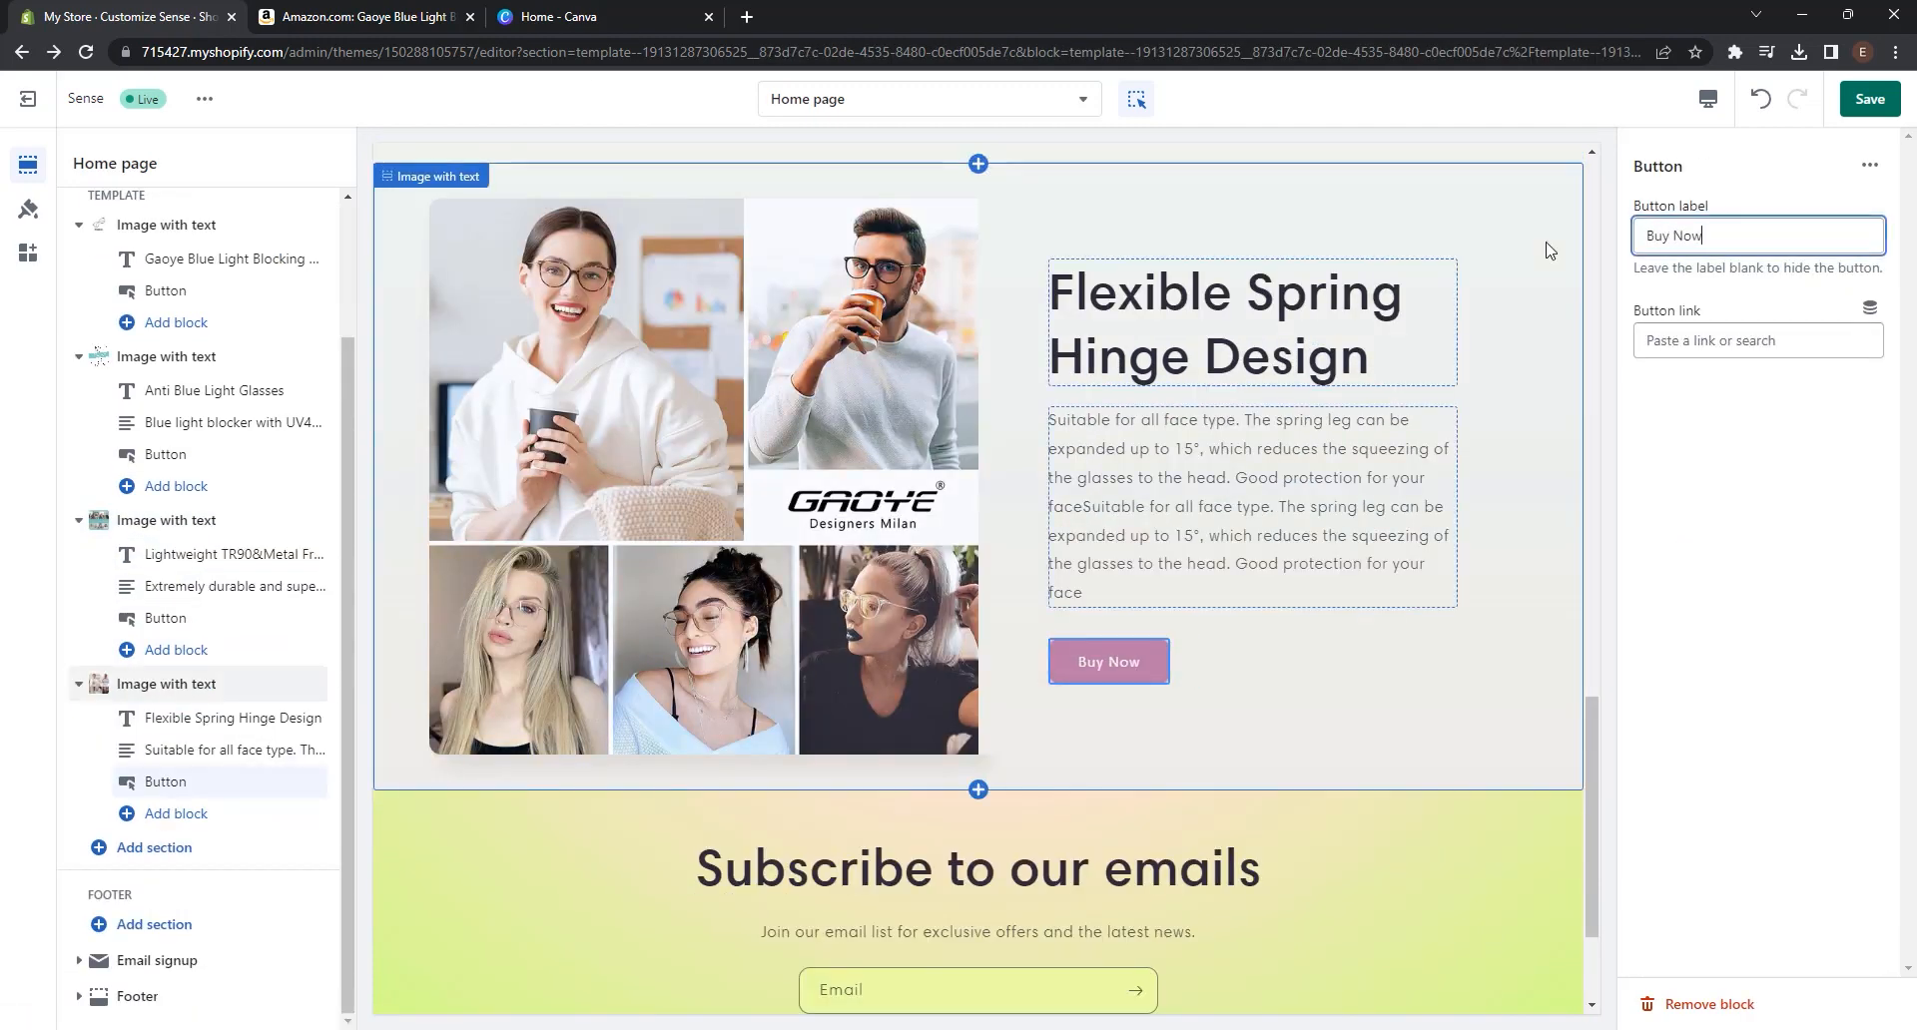
- Link the Flexible Spring Hinge Design section's button to the Gaoye Blue Light Blocking product and set the section's desktop image width to Small
left_click(1757, 340)
left_click(1713, 415)
left_click(1758, 297)
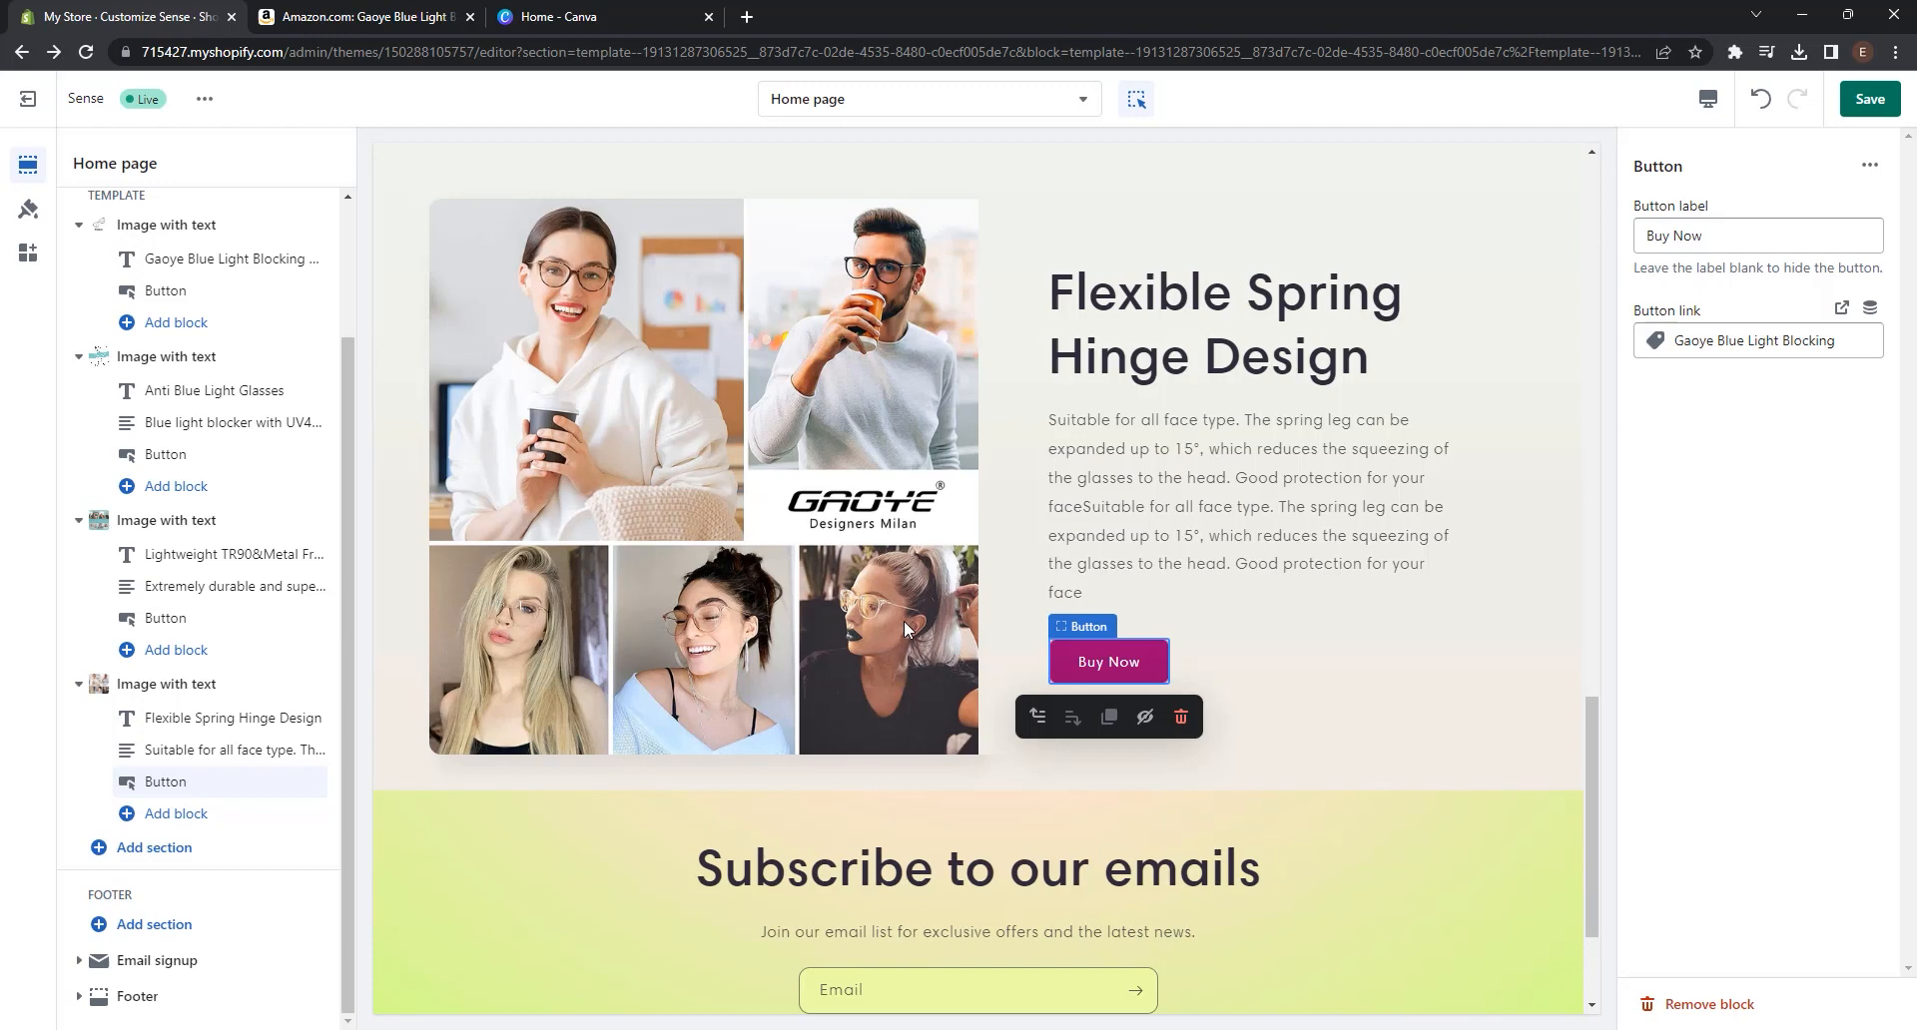
left_click(1238, 738)
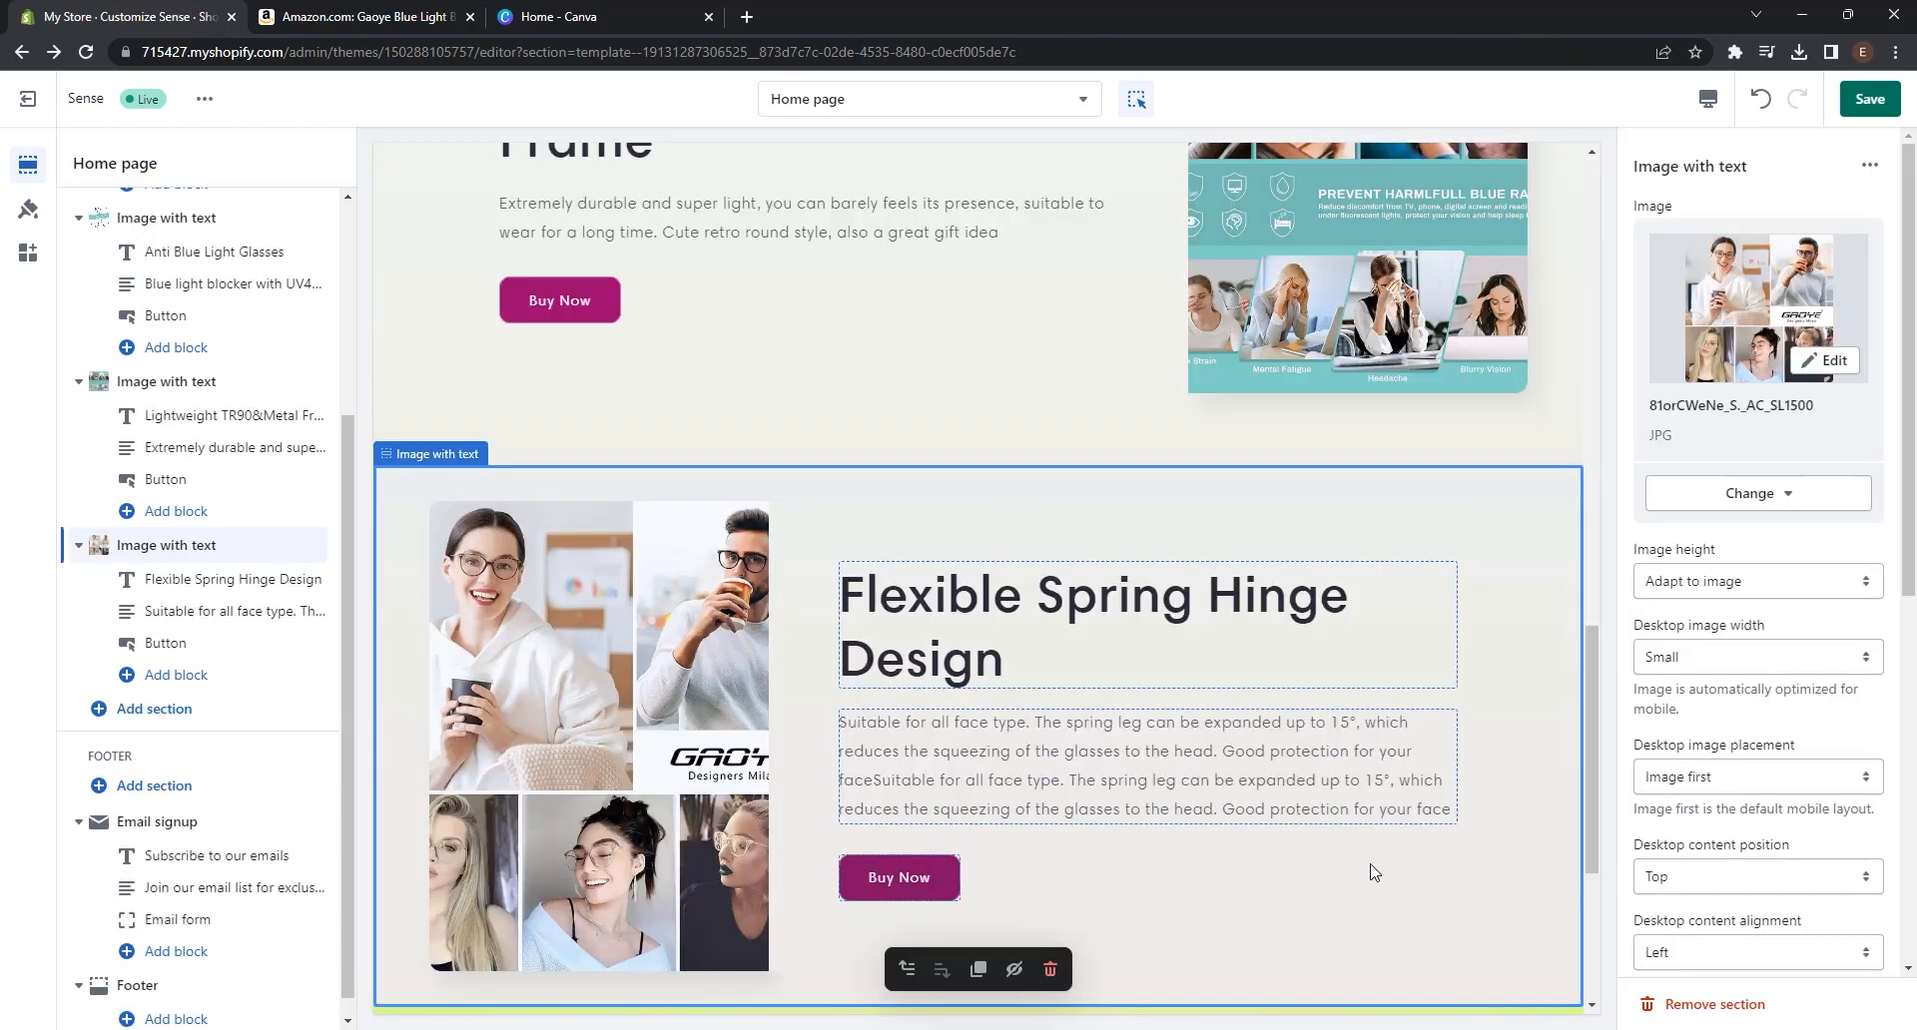
- Change the email signup section's heading to "Subscribe for new offers!" and save the theme
scroll(1373, 871, "down", 5)
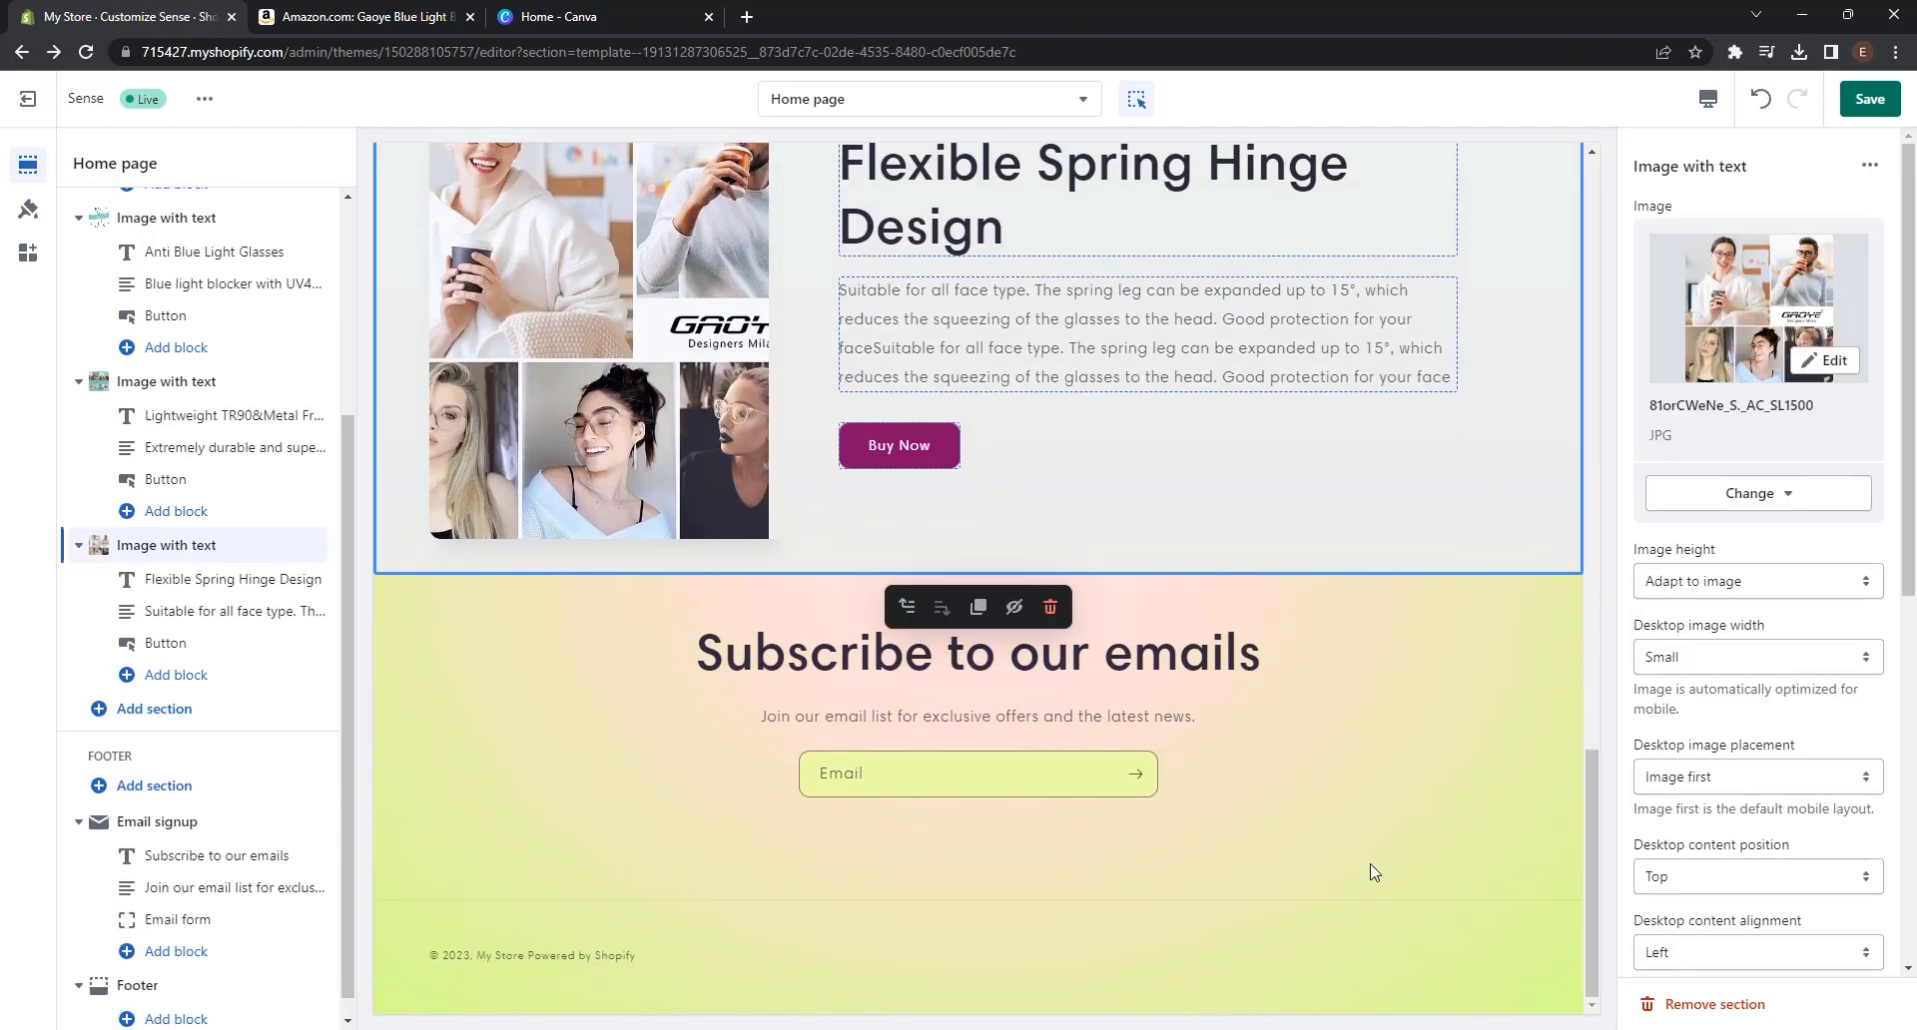
left_click(613, 605)
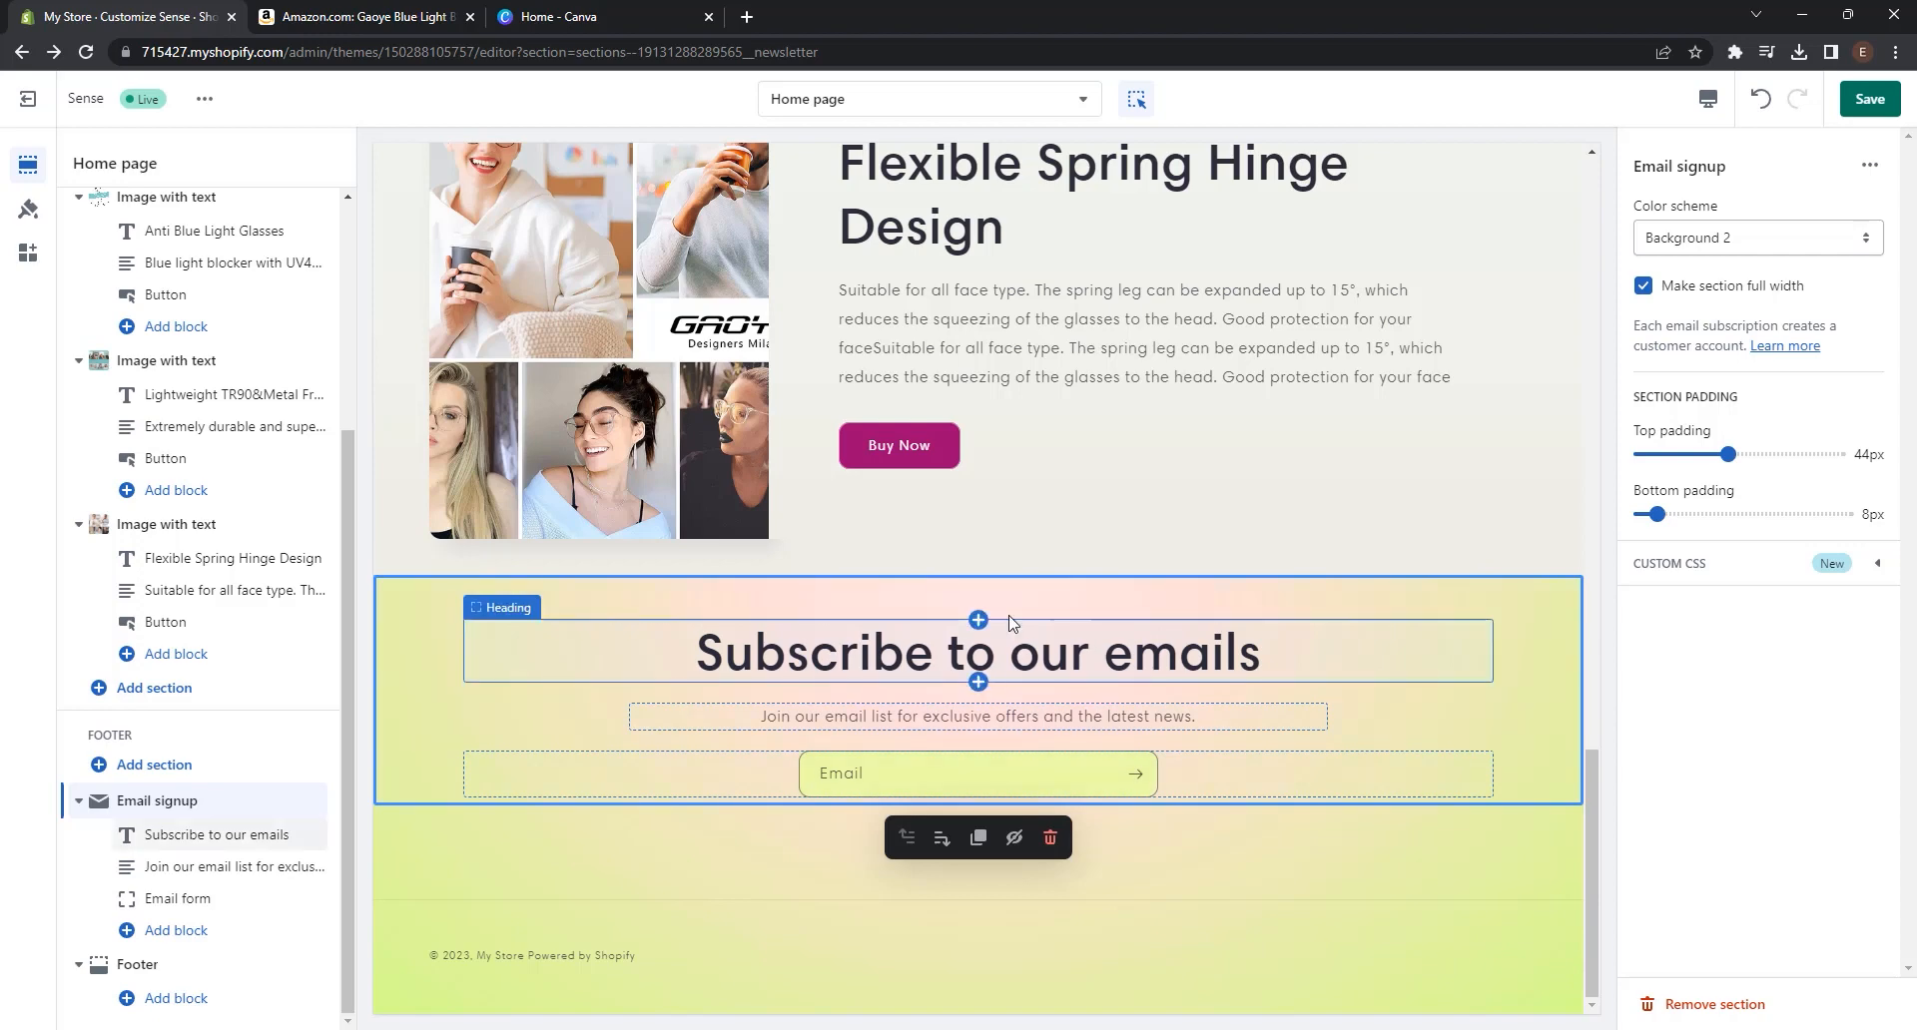
left_click(1145, 667)
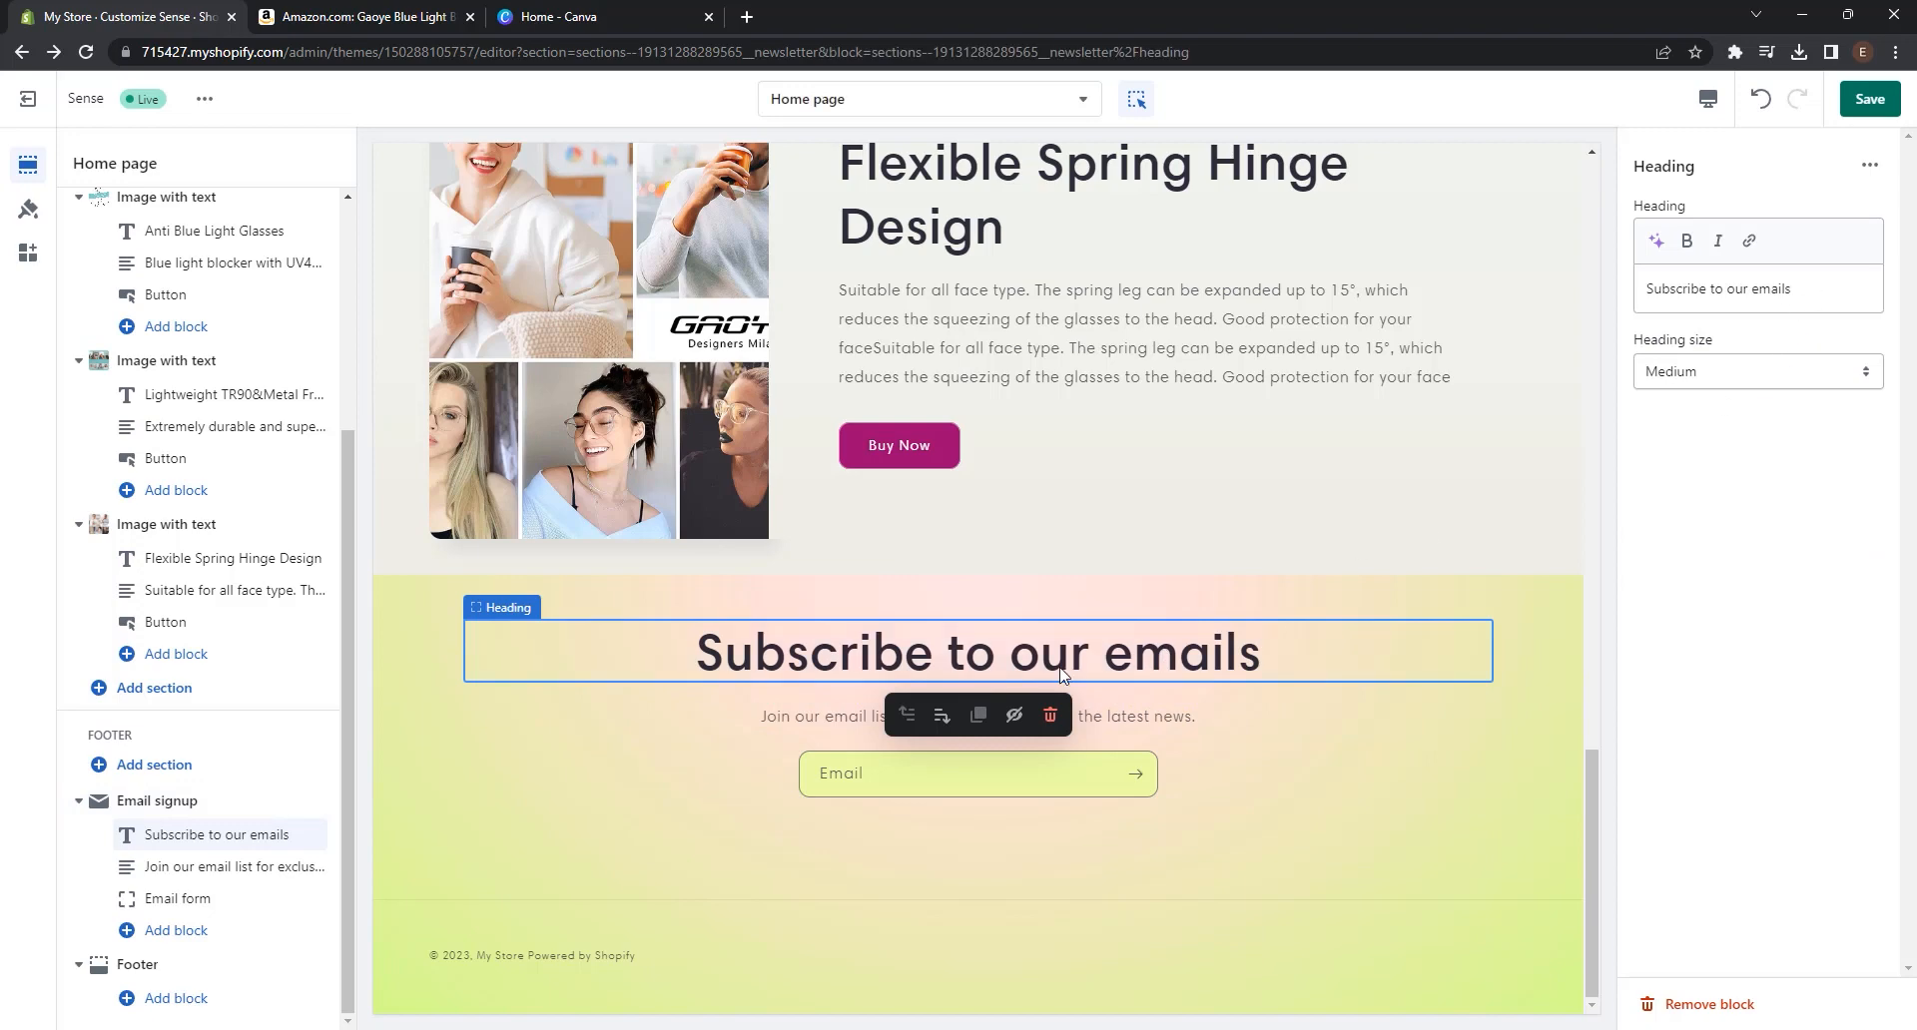
left_click_drag(1802, 289, 1717, 309)
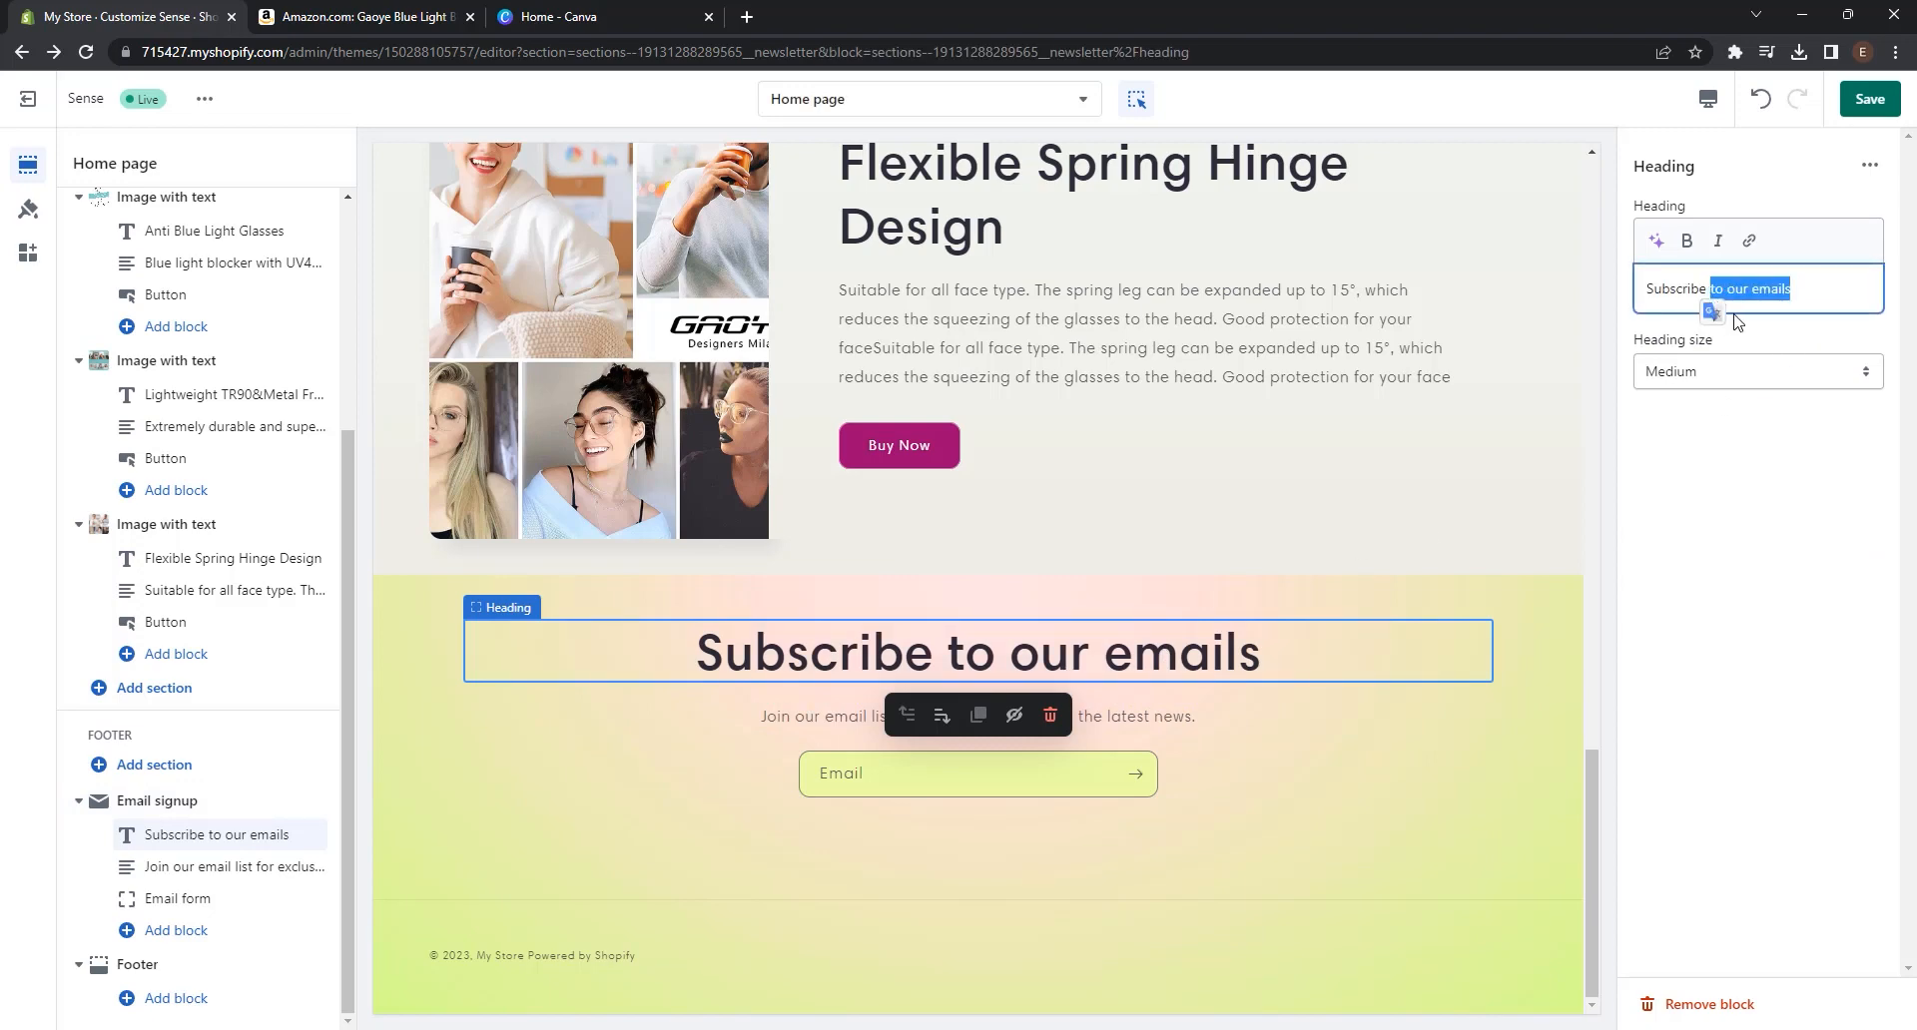
type("for new offers!")
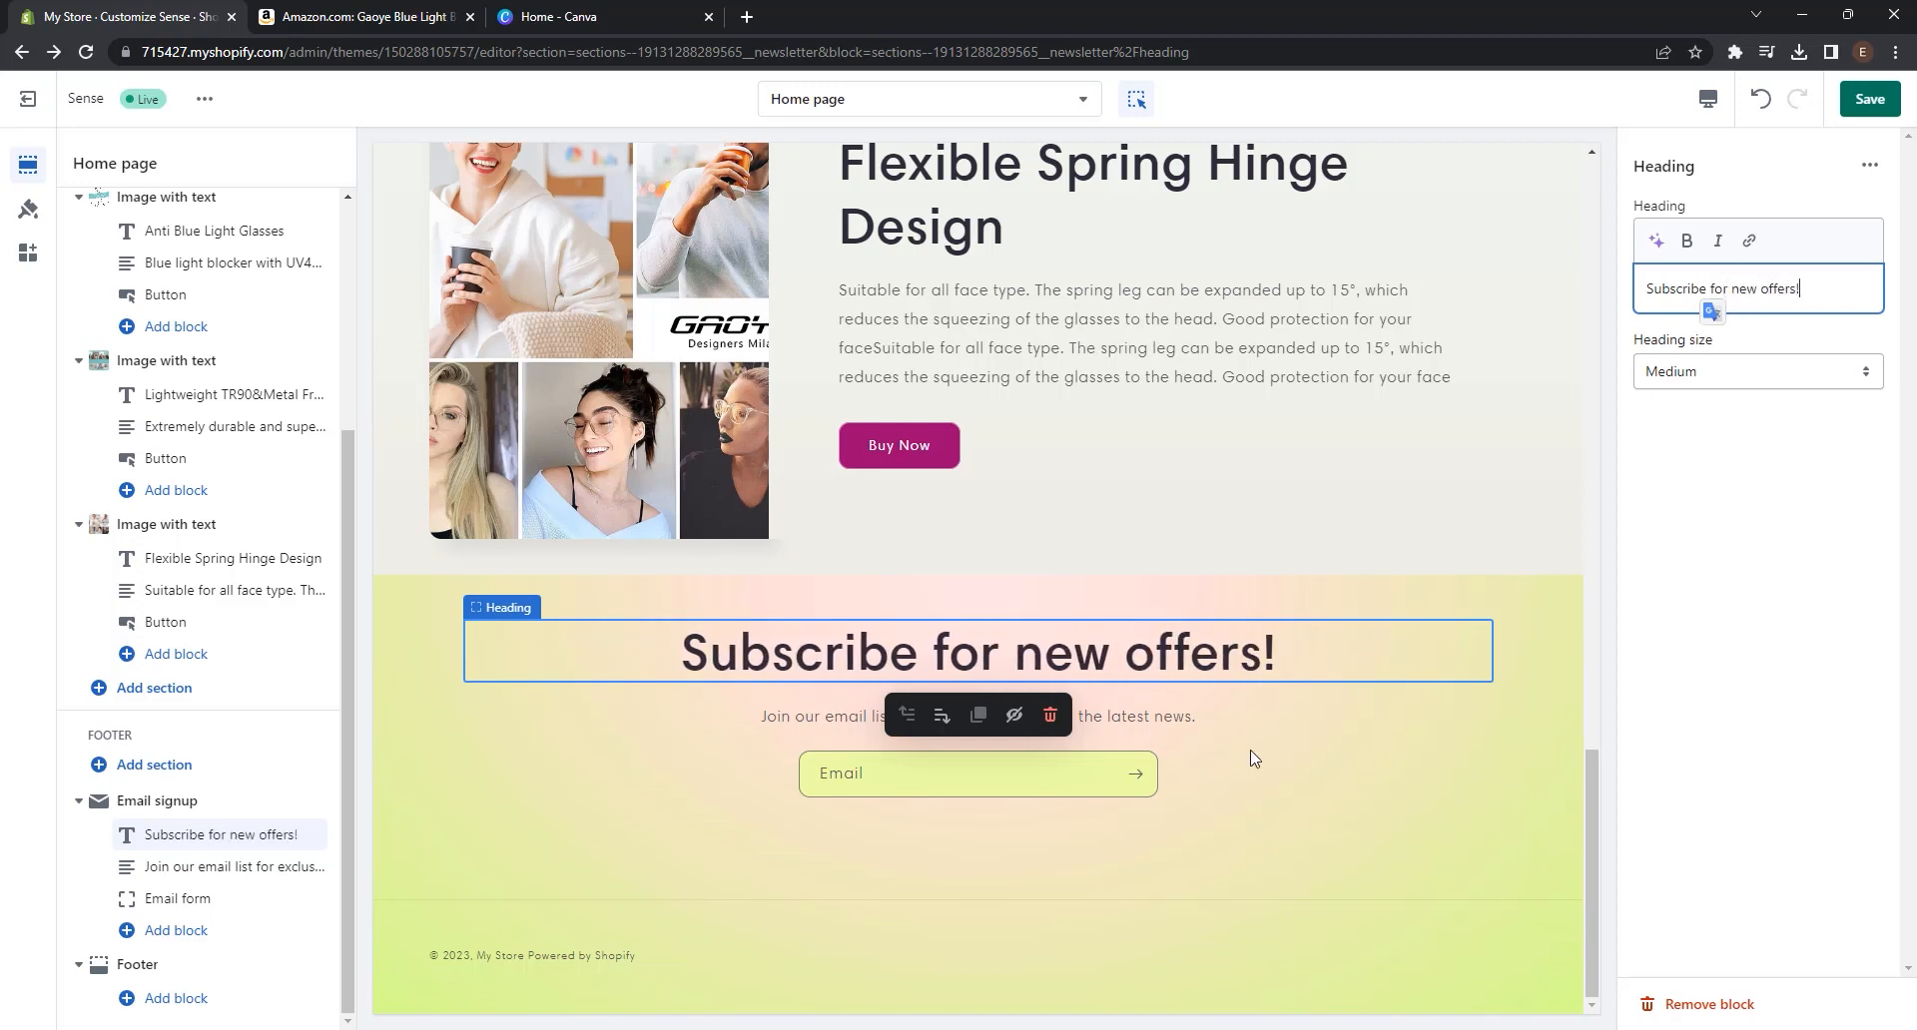
left_click(1268, 844)
scroll(1315, 780, "up", 1)
left_click(1498, 834)
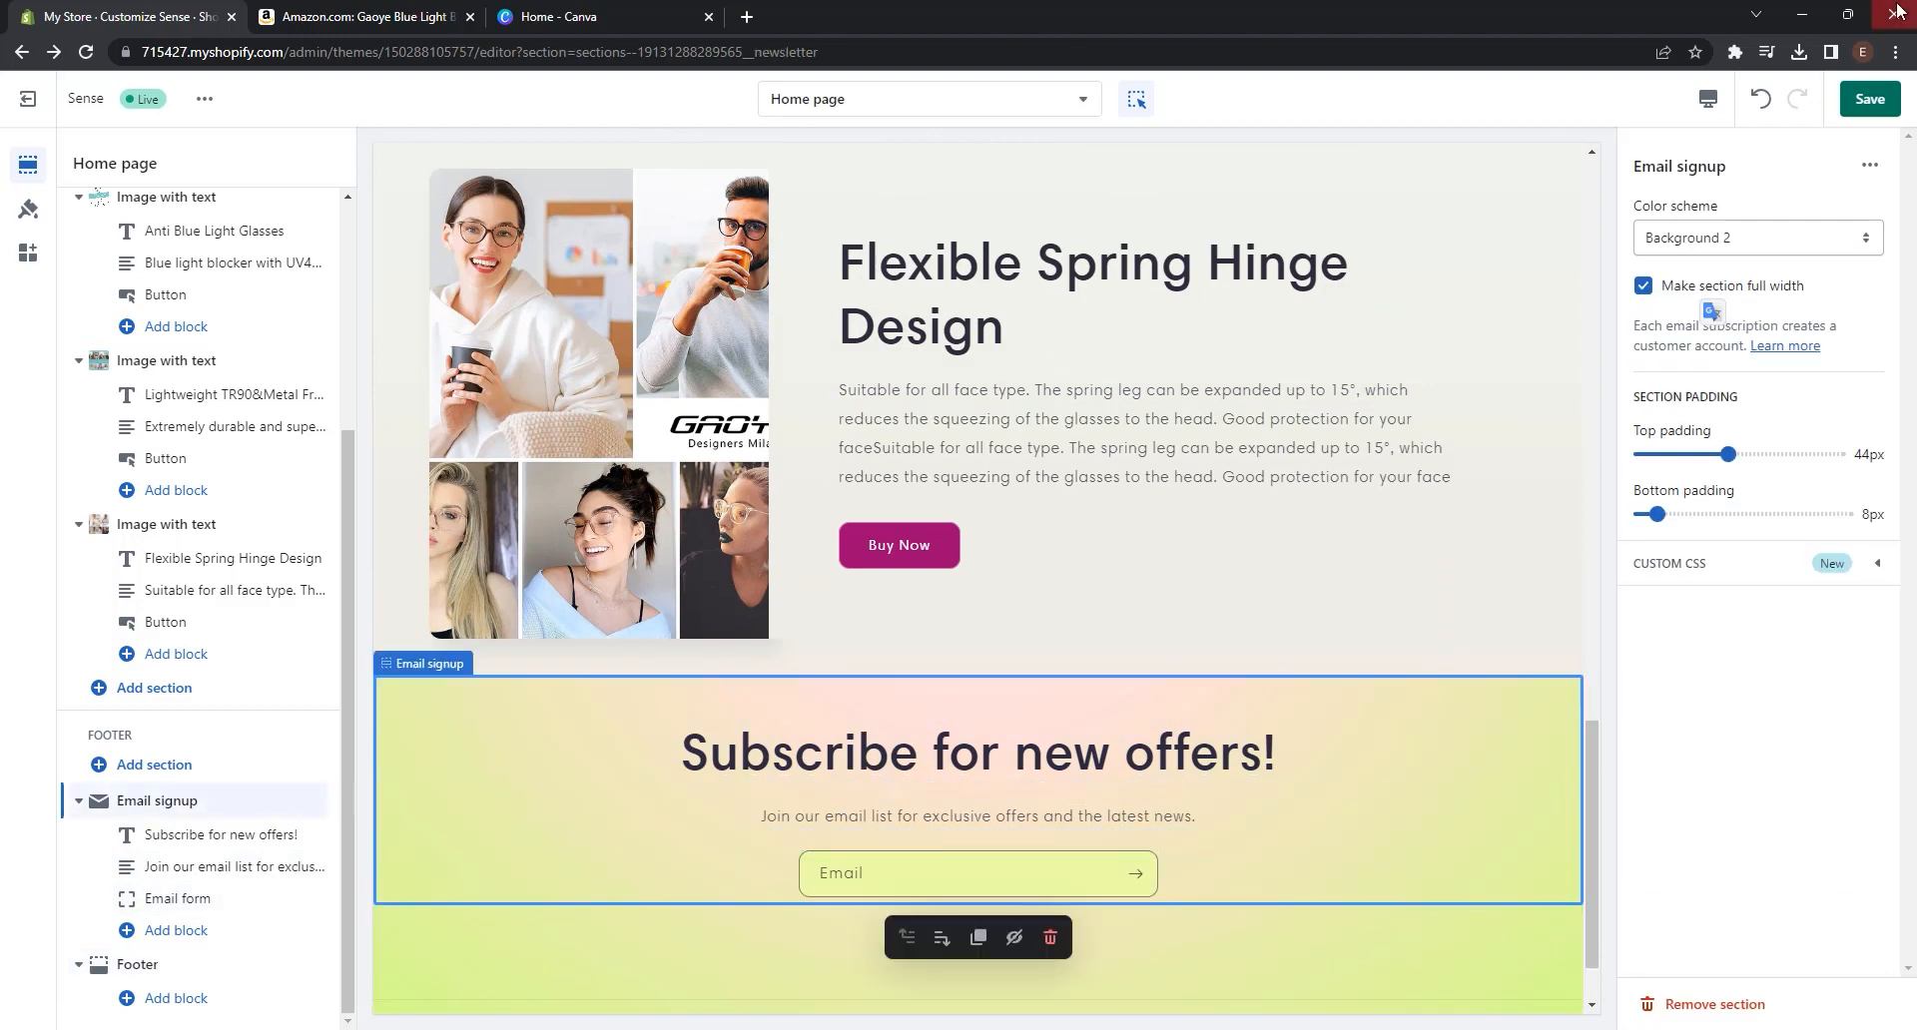
left_click(1870, 99)
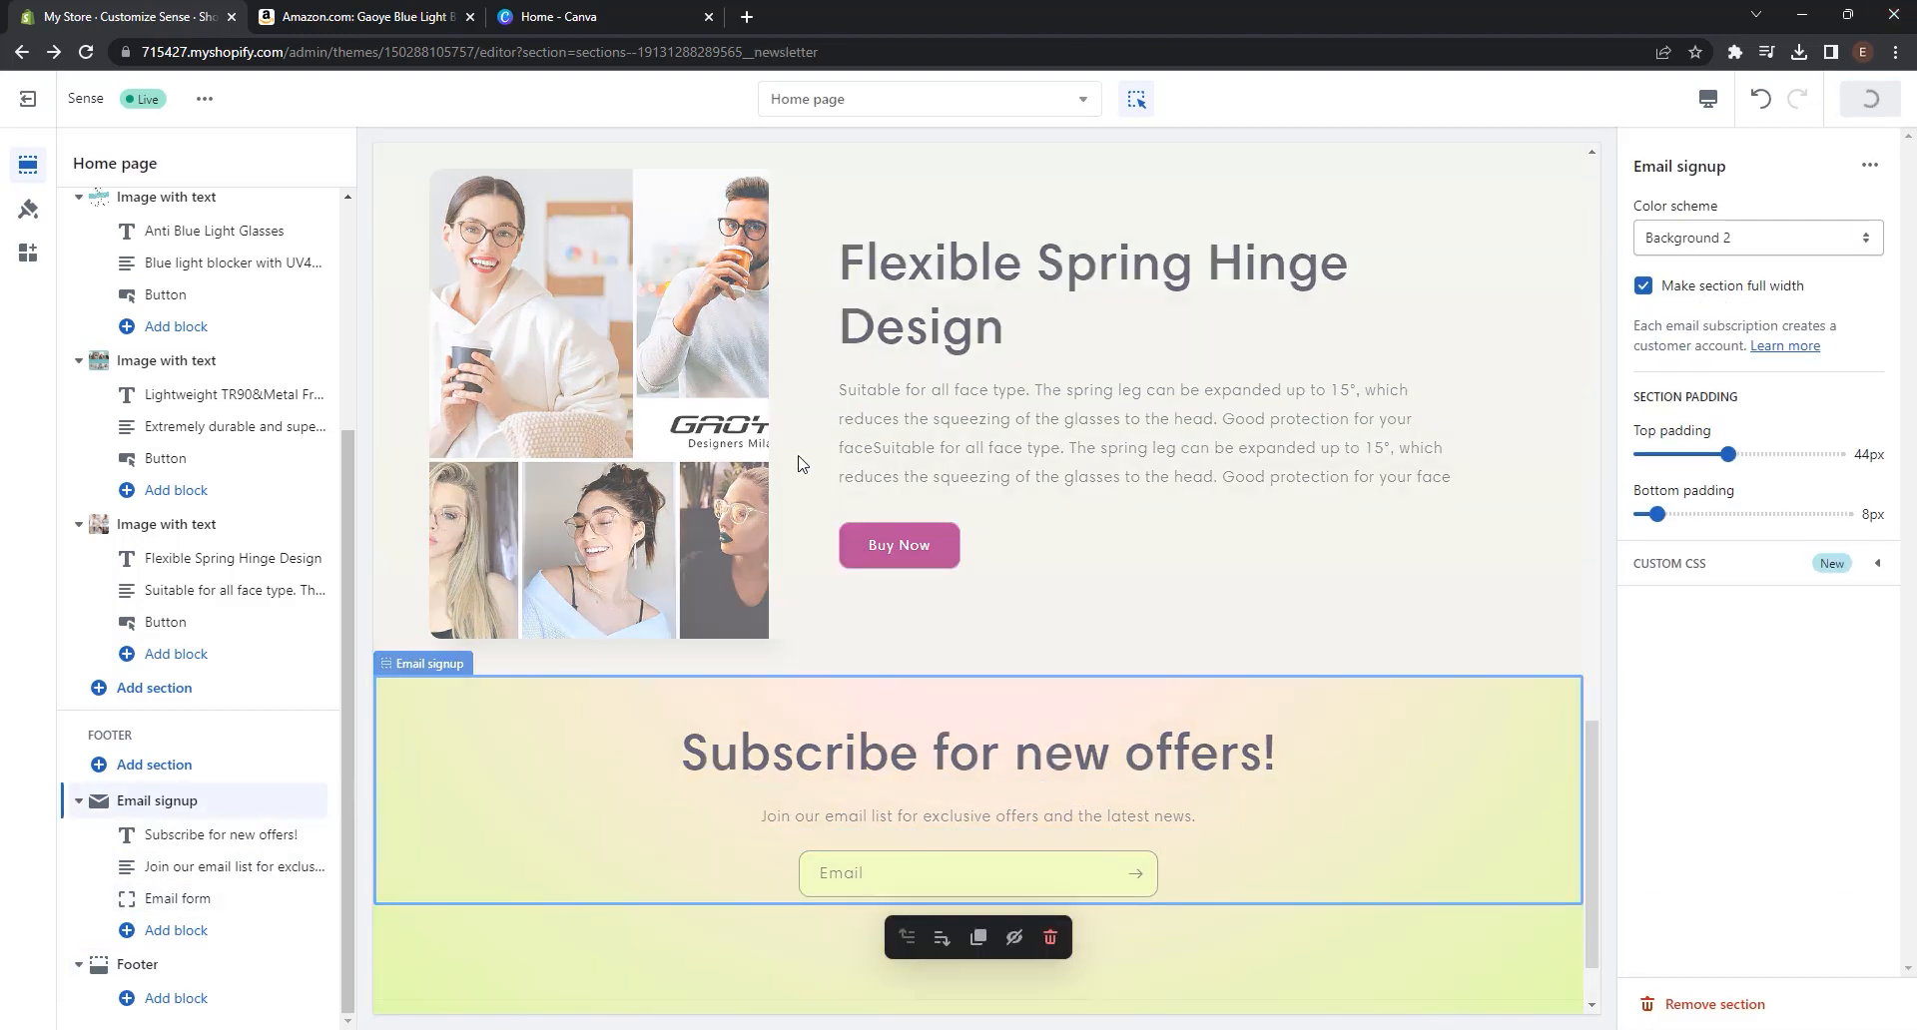
scroll(699, 699, "down", 1)
left_click(613, 883)
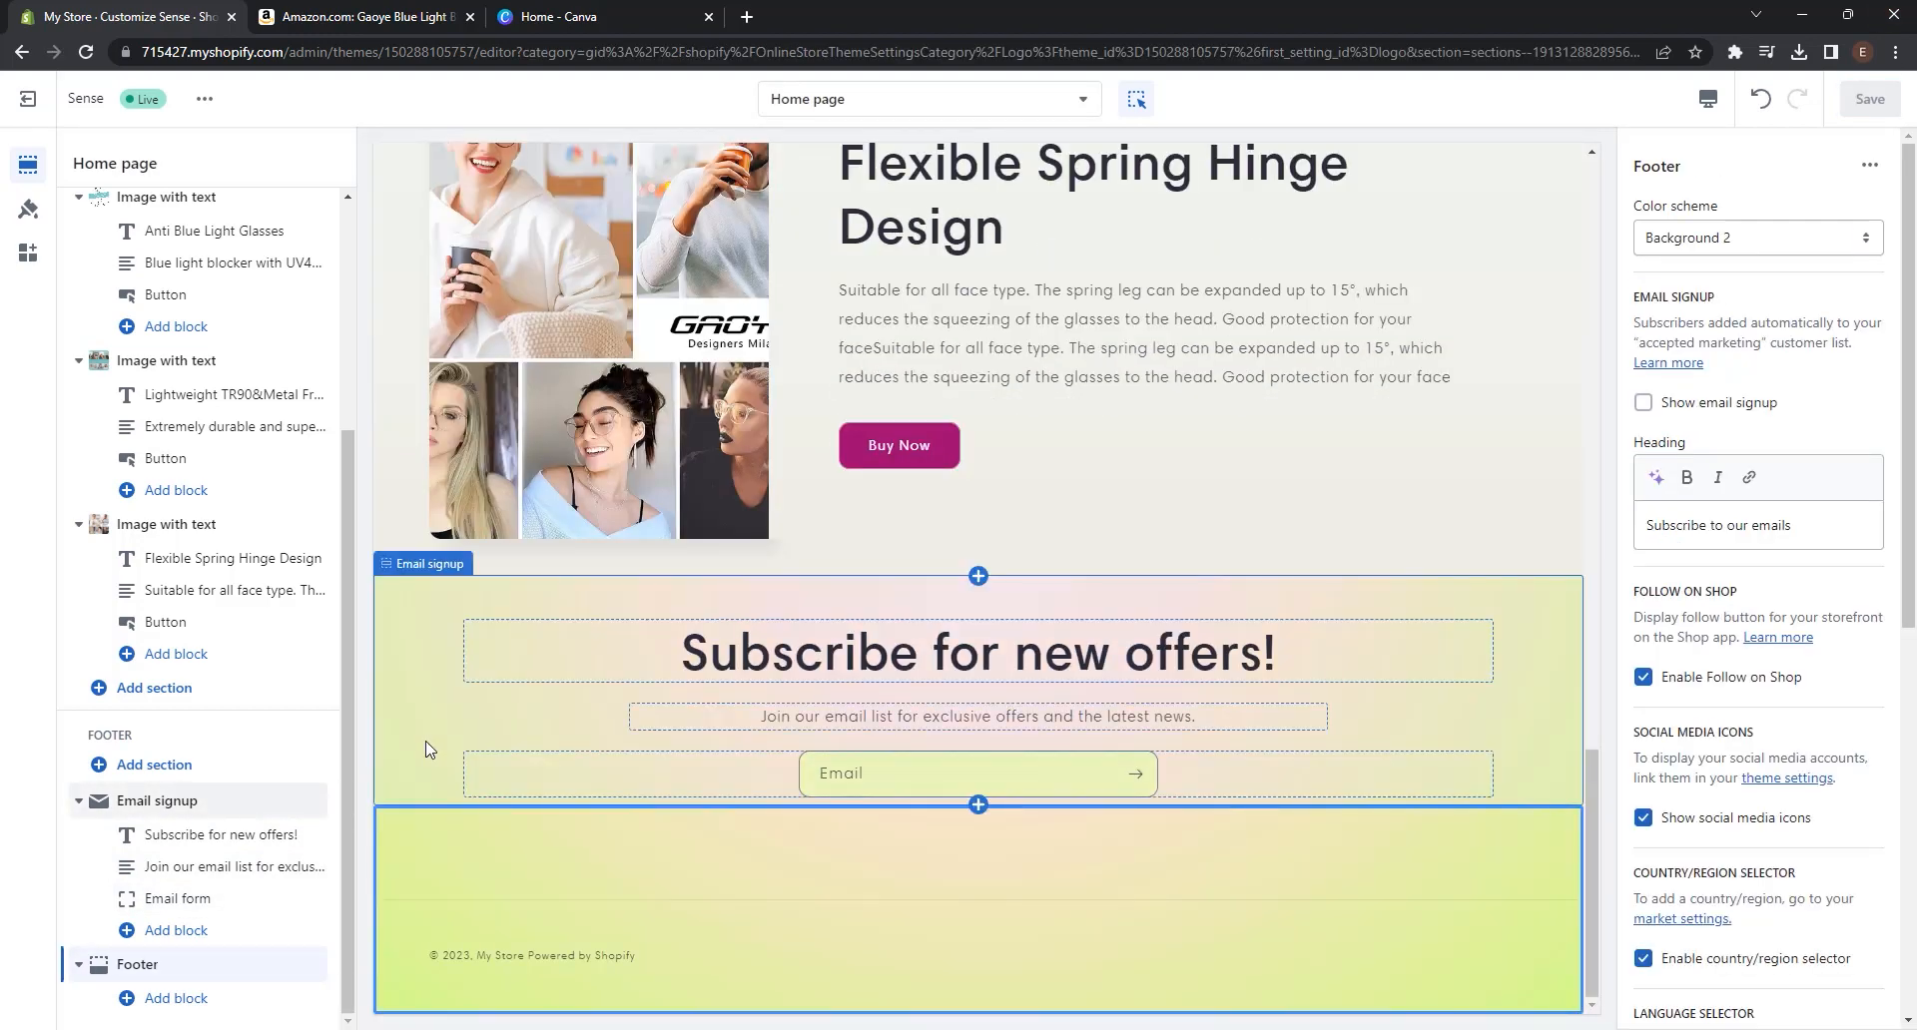
scroll(426, 749, "up", 15)
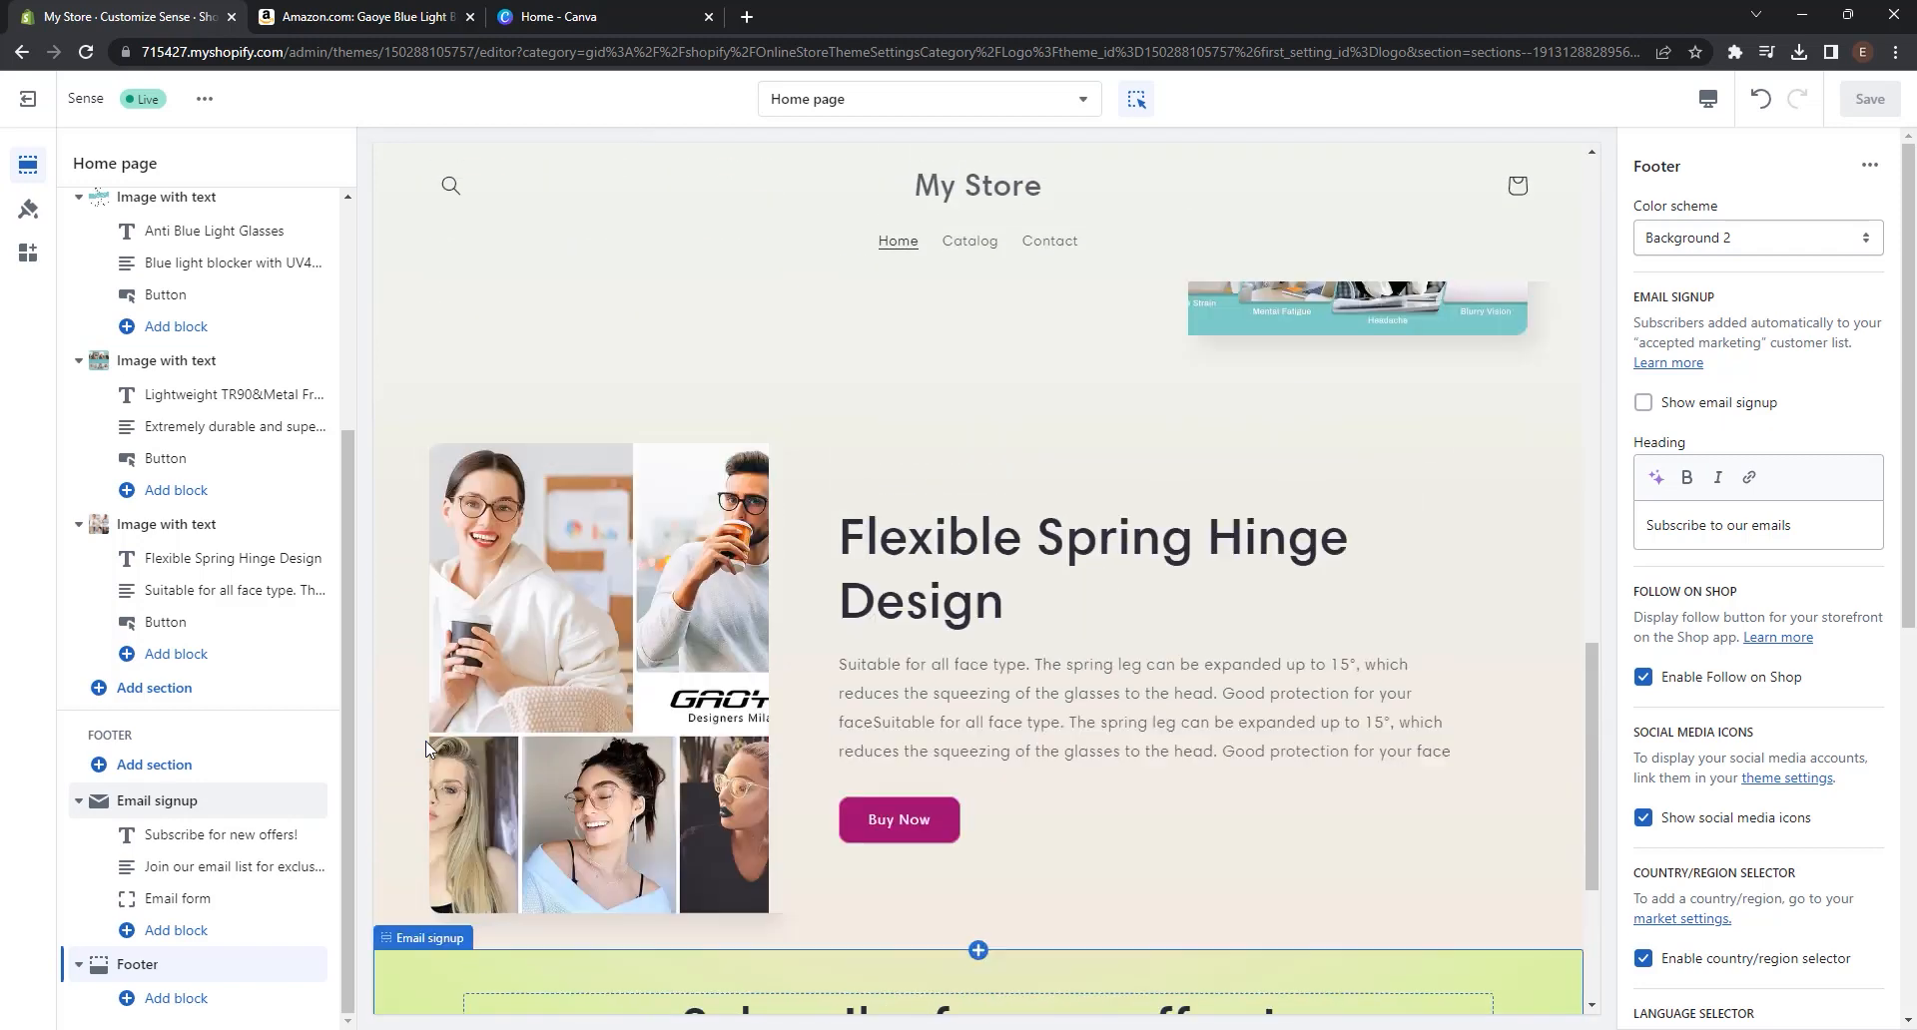
scroll(425, 741, "up", 5)
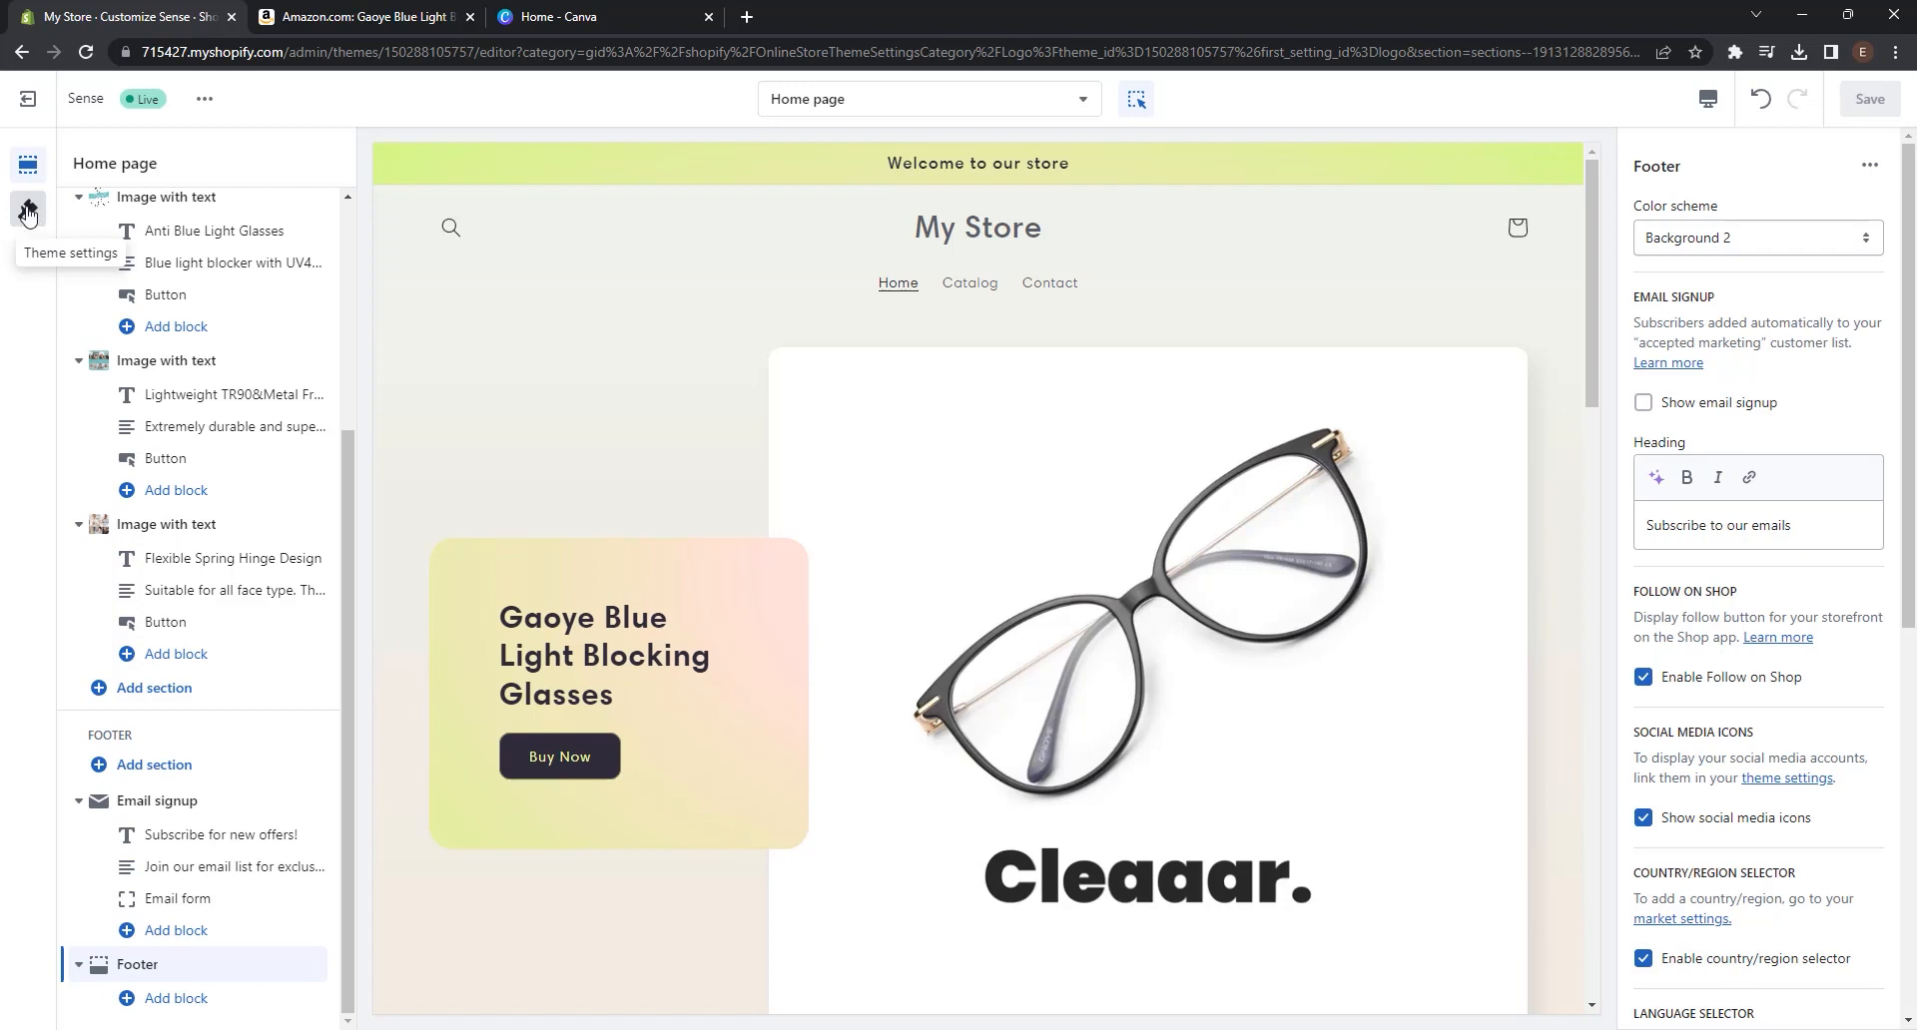
- Set the library image logo_cleaaar. as the store logo in the theme settings
left_click(28, 213)
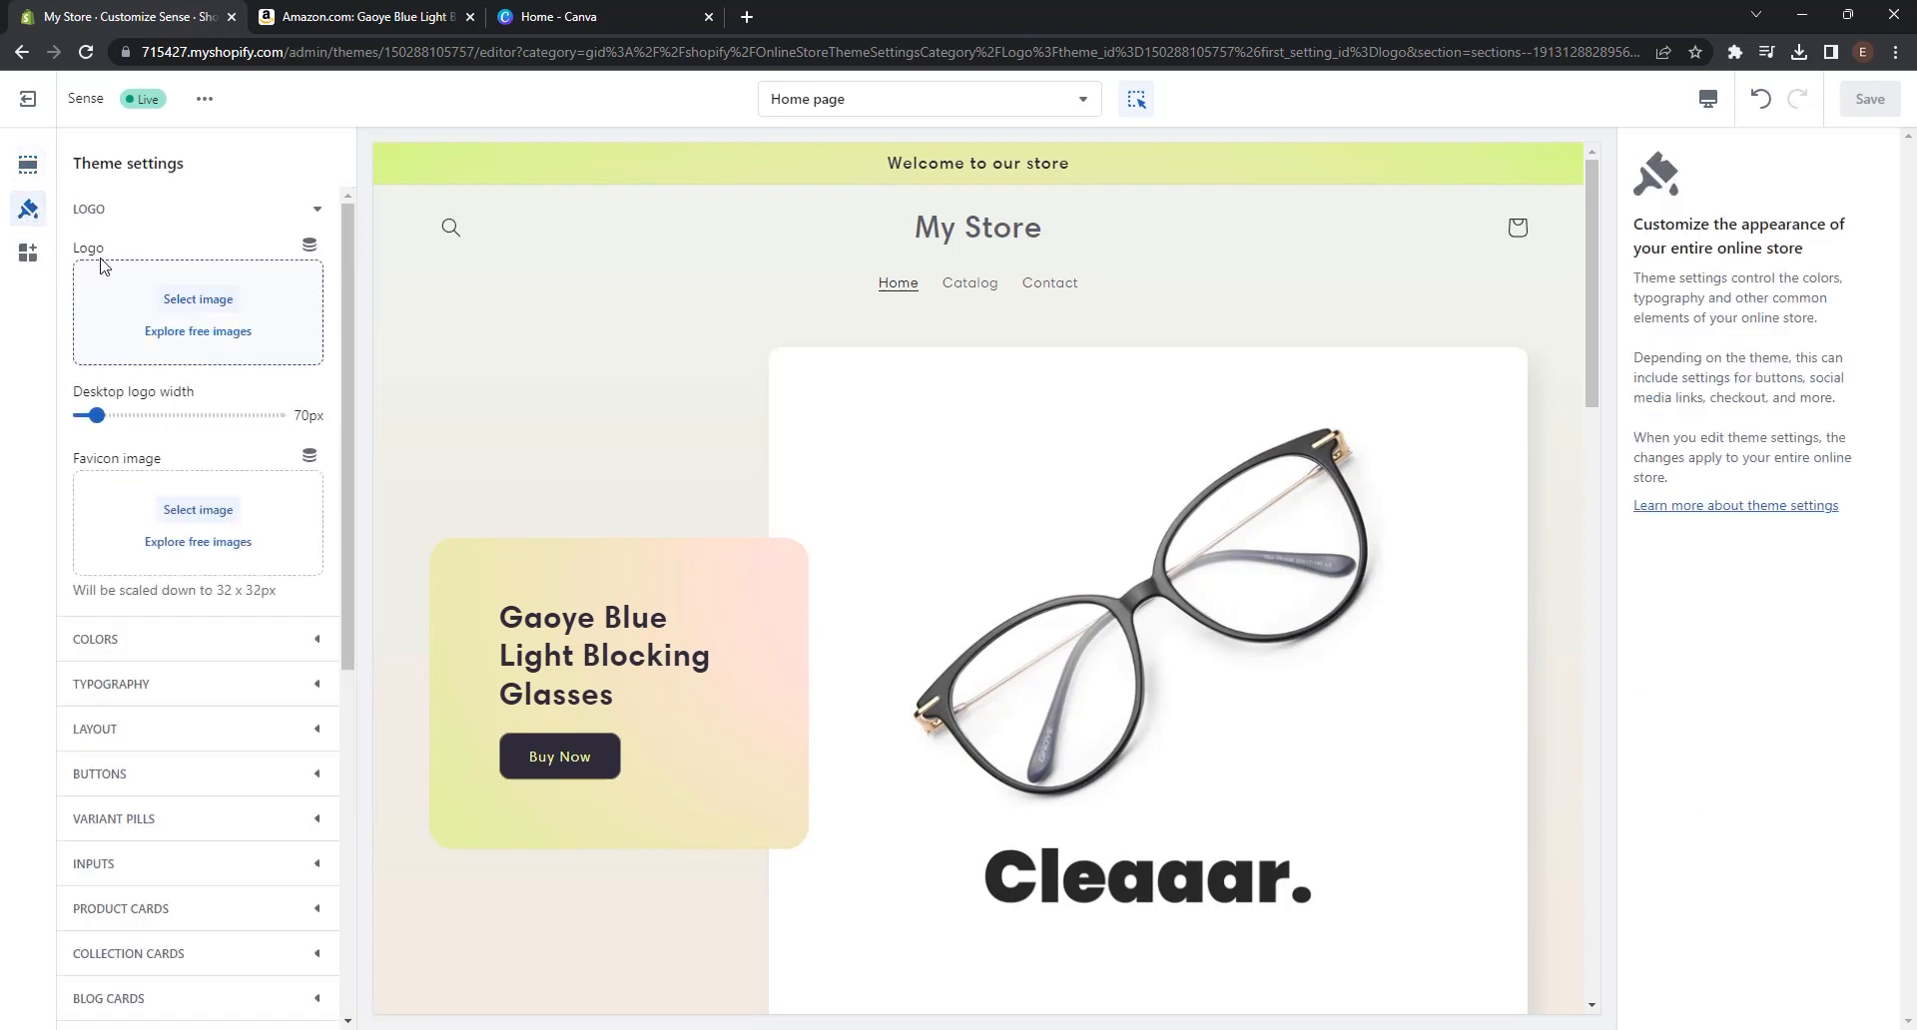
left_click(176, 302)
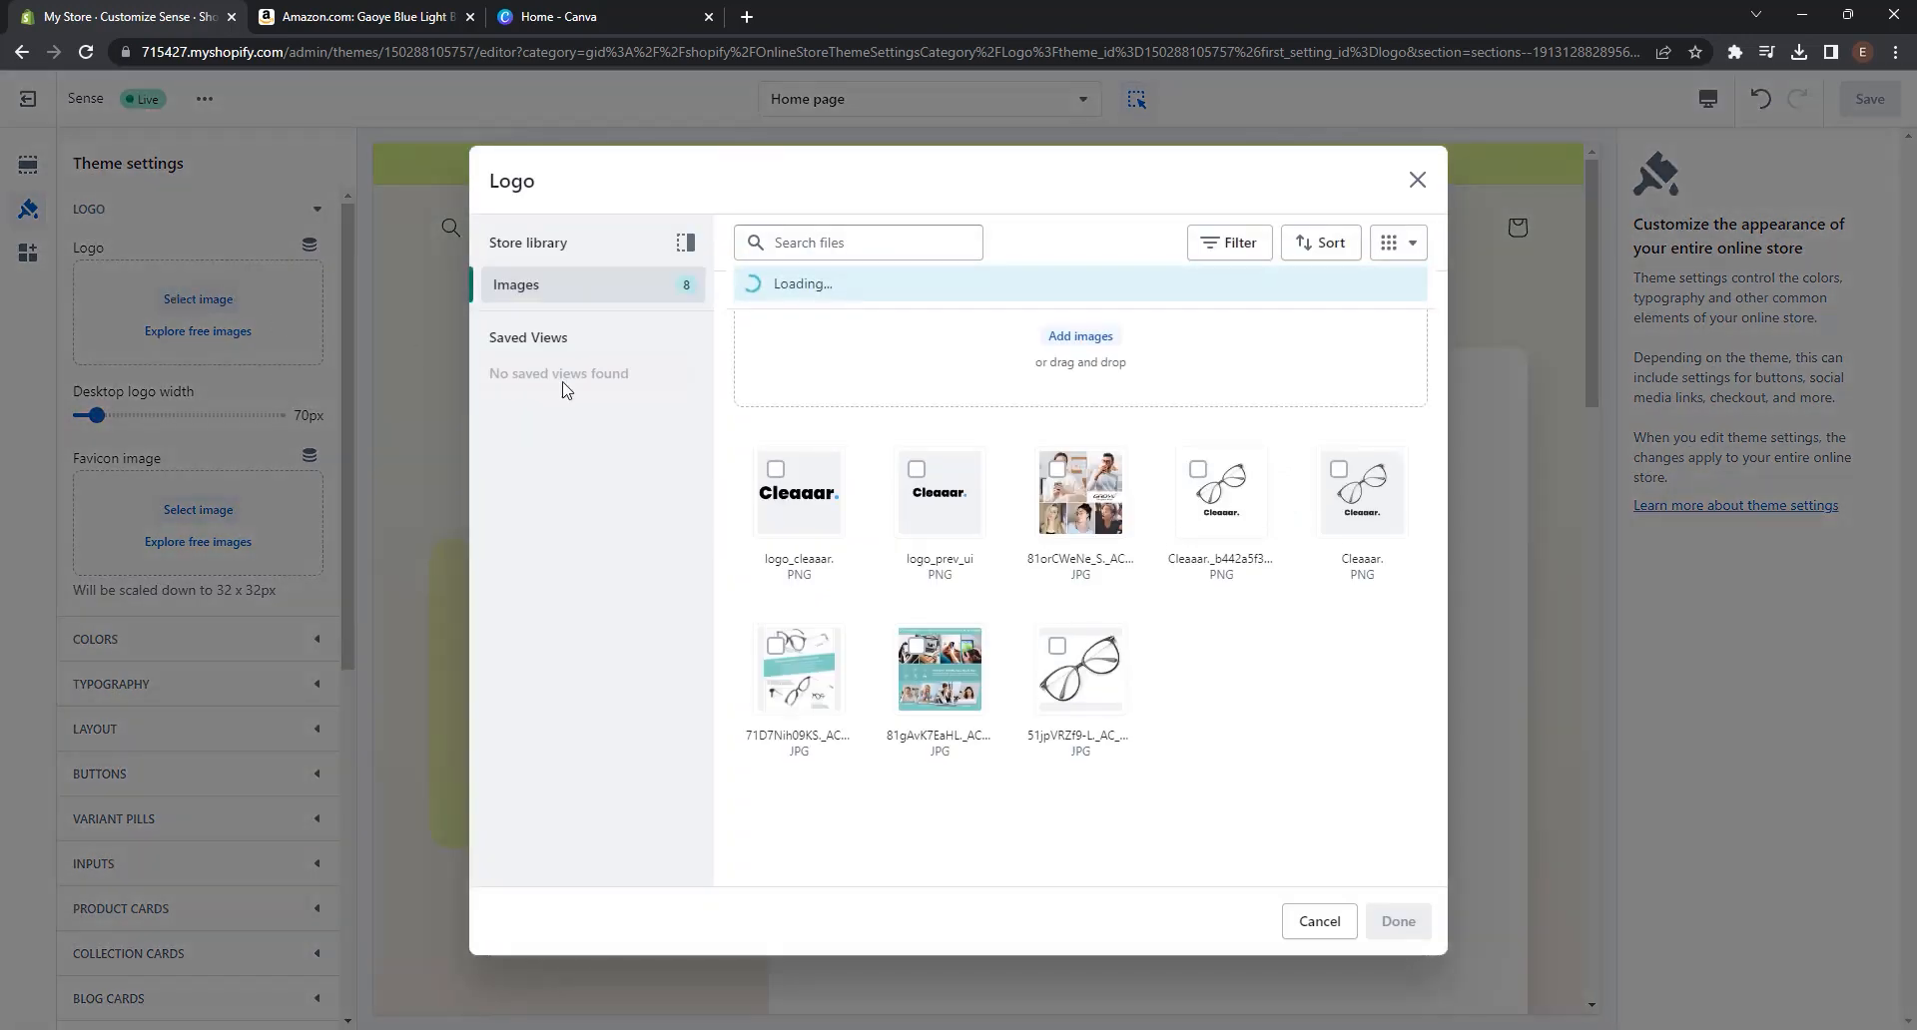
left_click(799, 495)
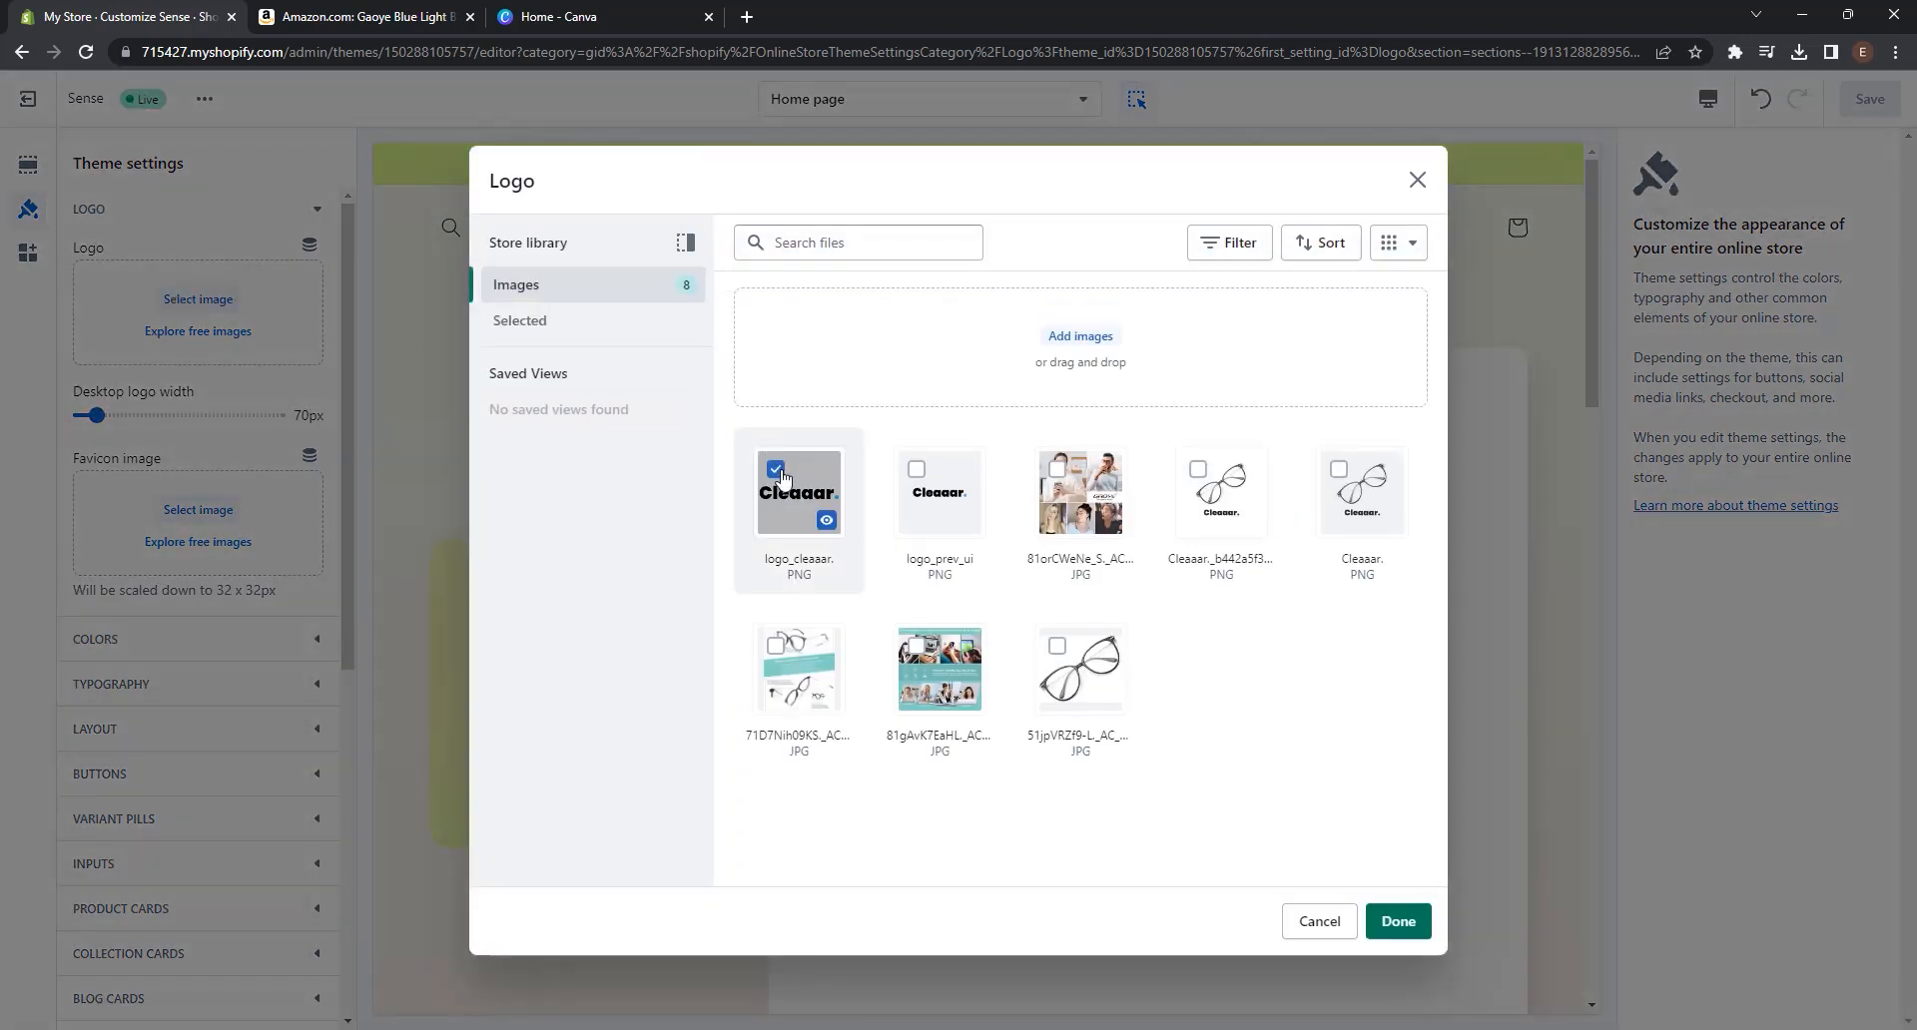
left_click(1398, 921)
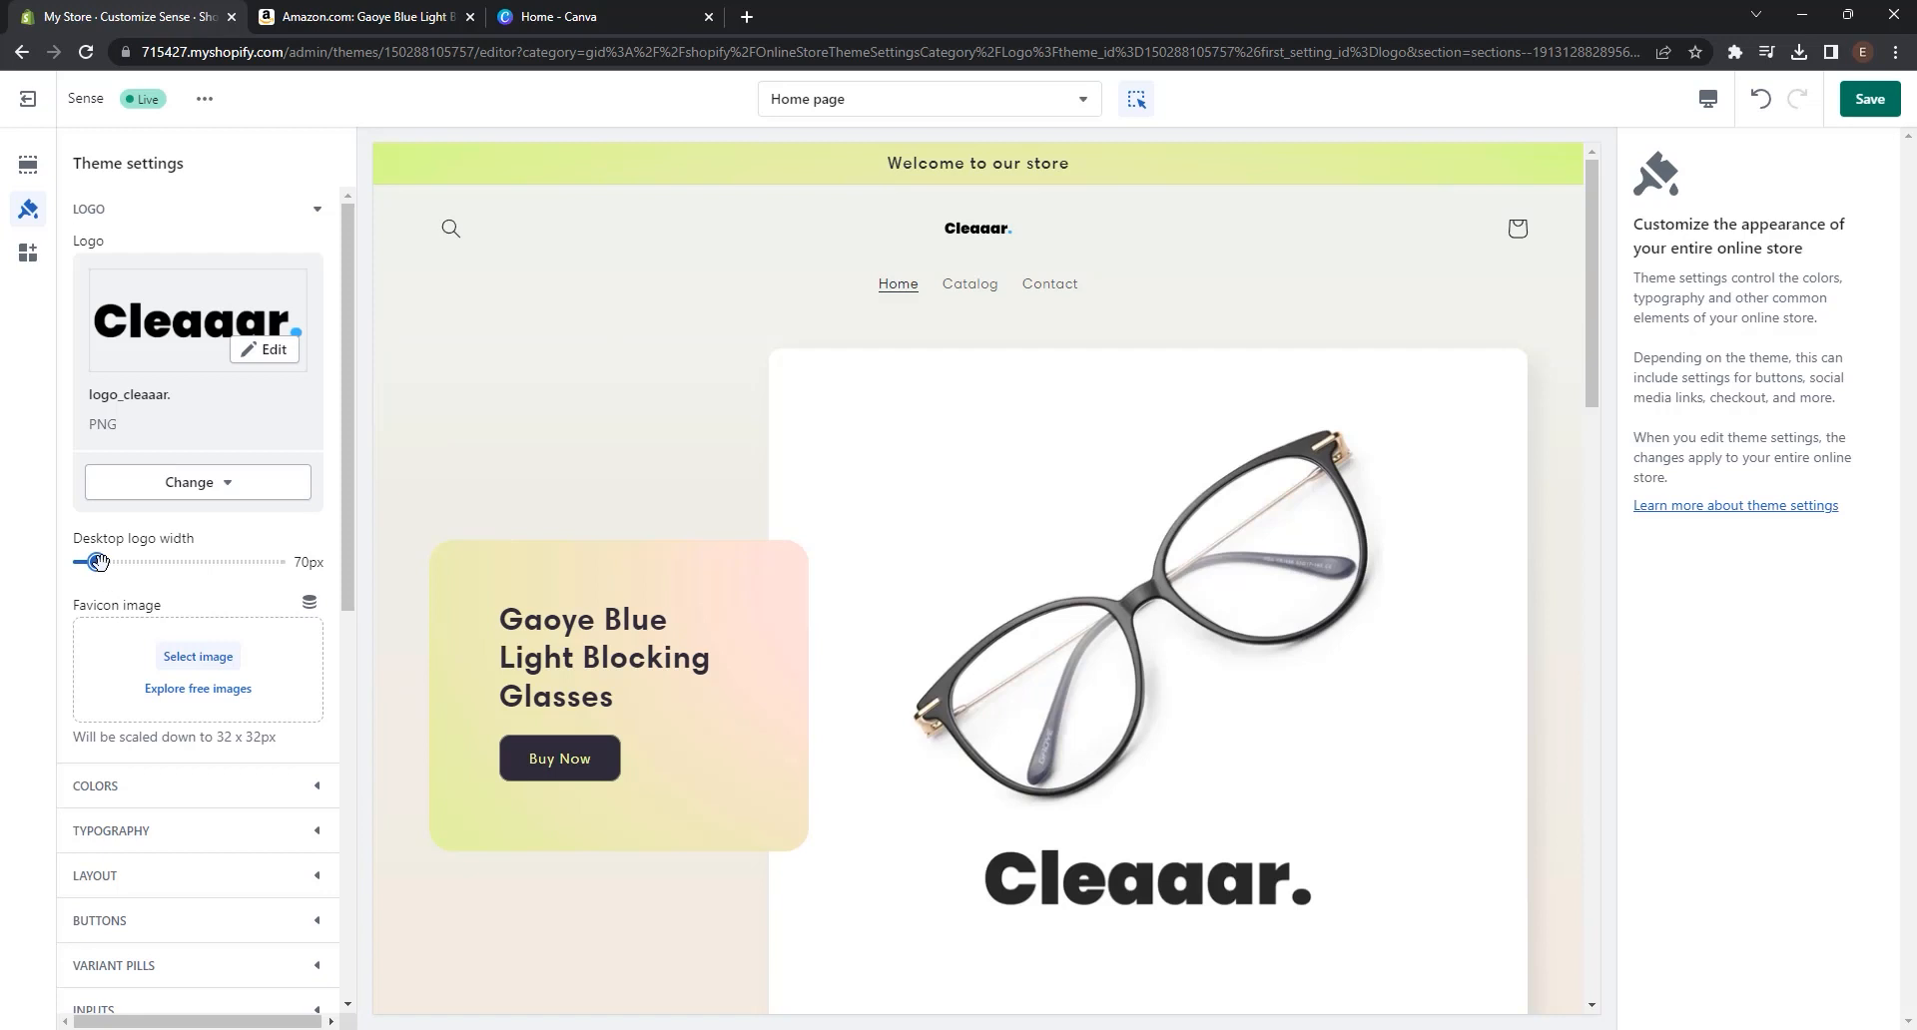
- Set the desktop logo width to 150px and save the theme
left_click_drag(97, 562, 155, 562)
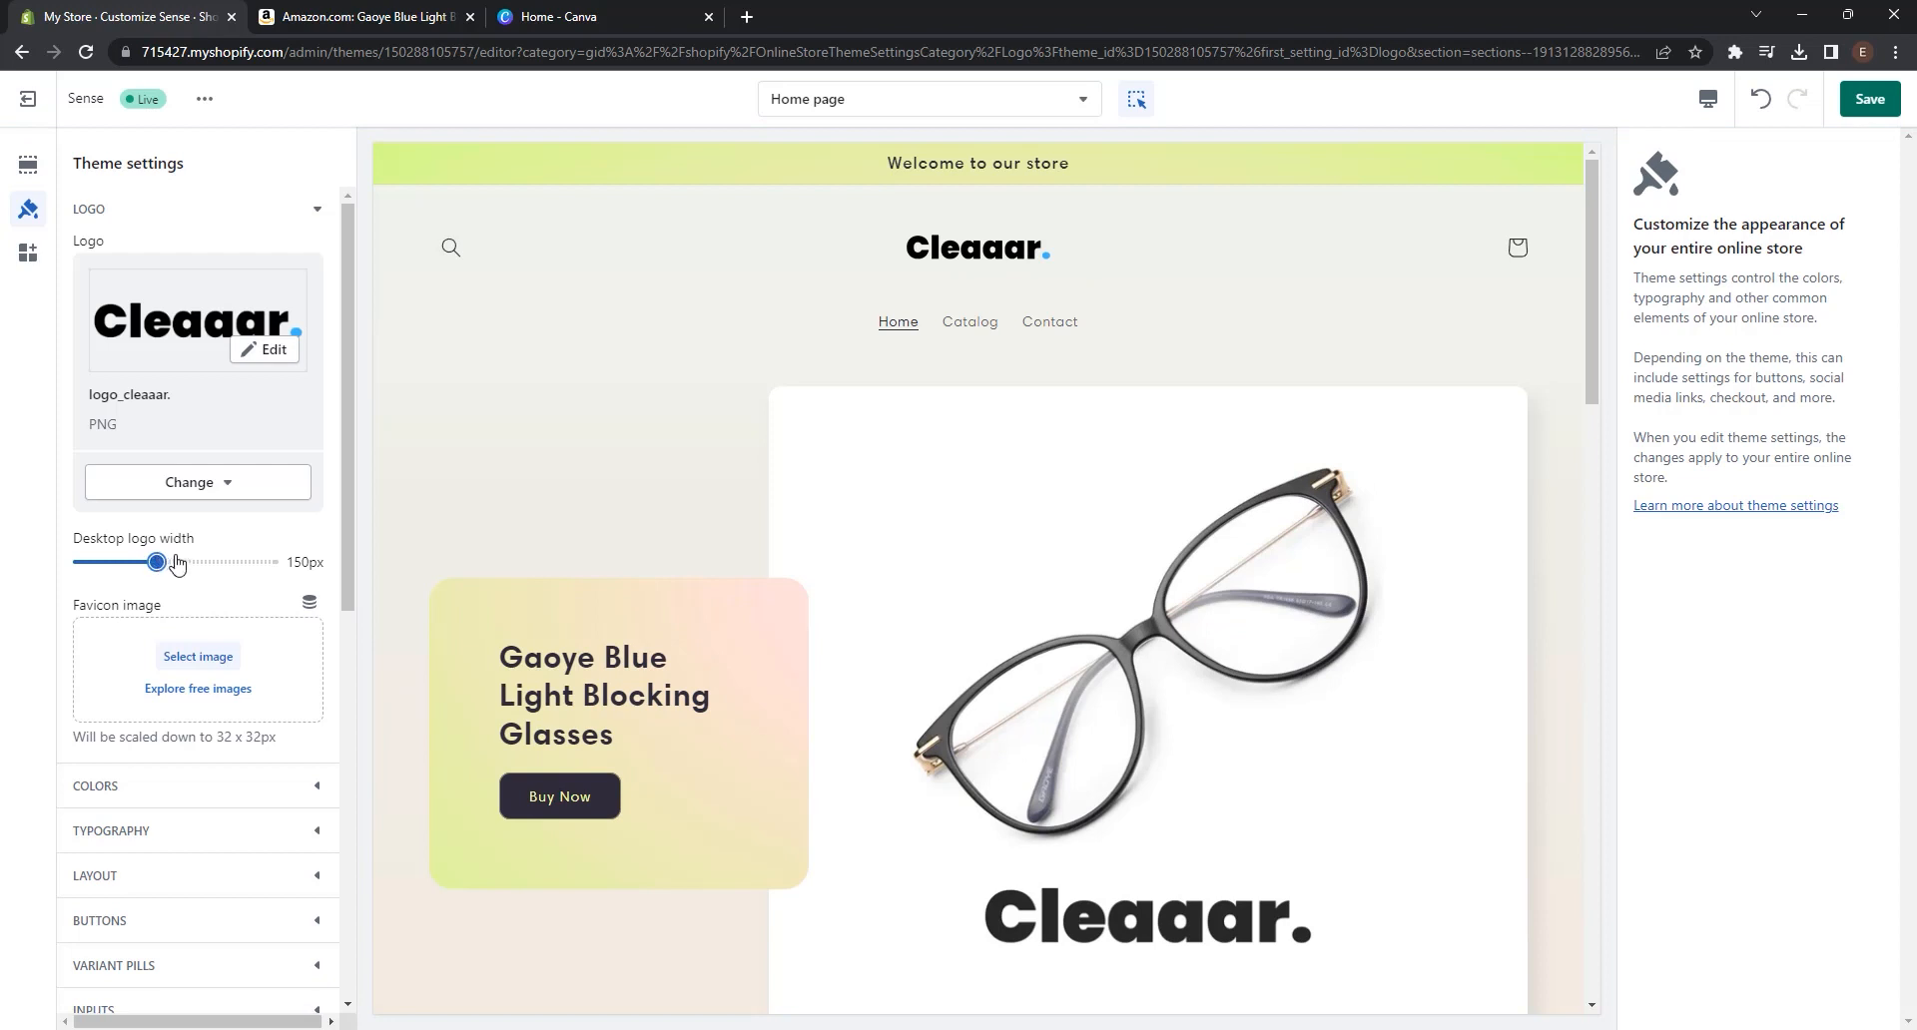
scroll(171, 560, "down", 2)
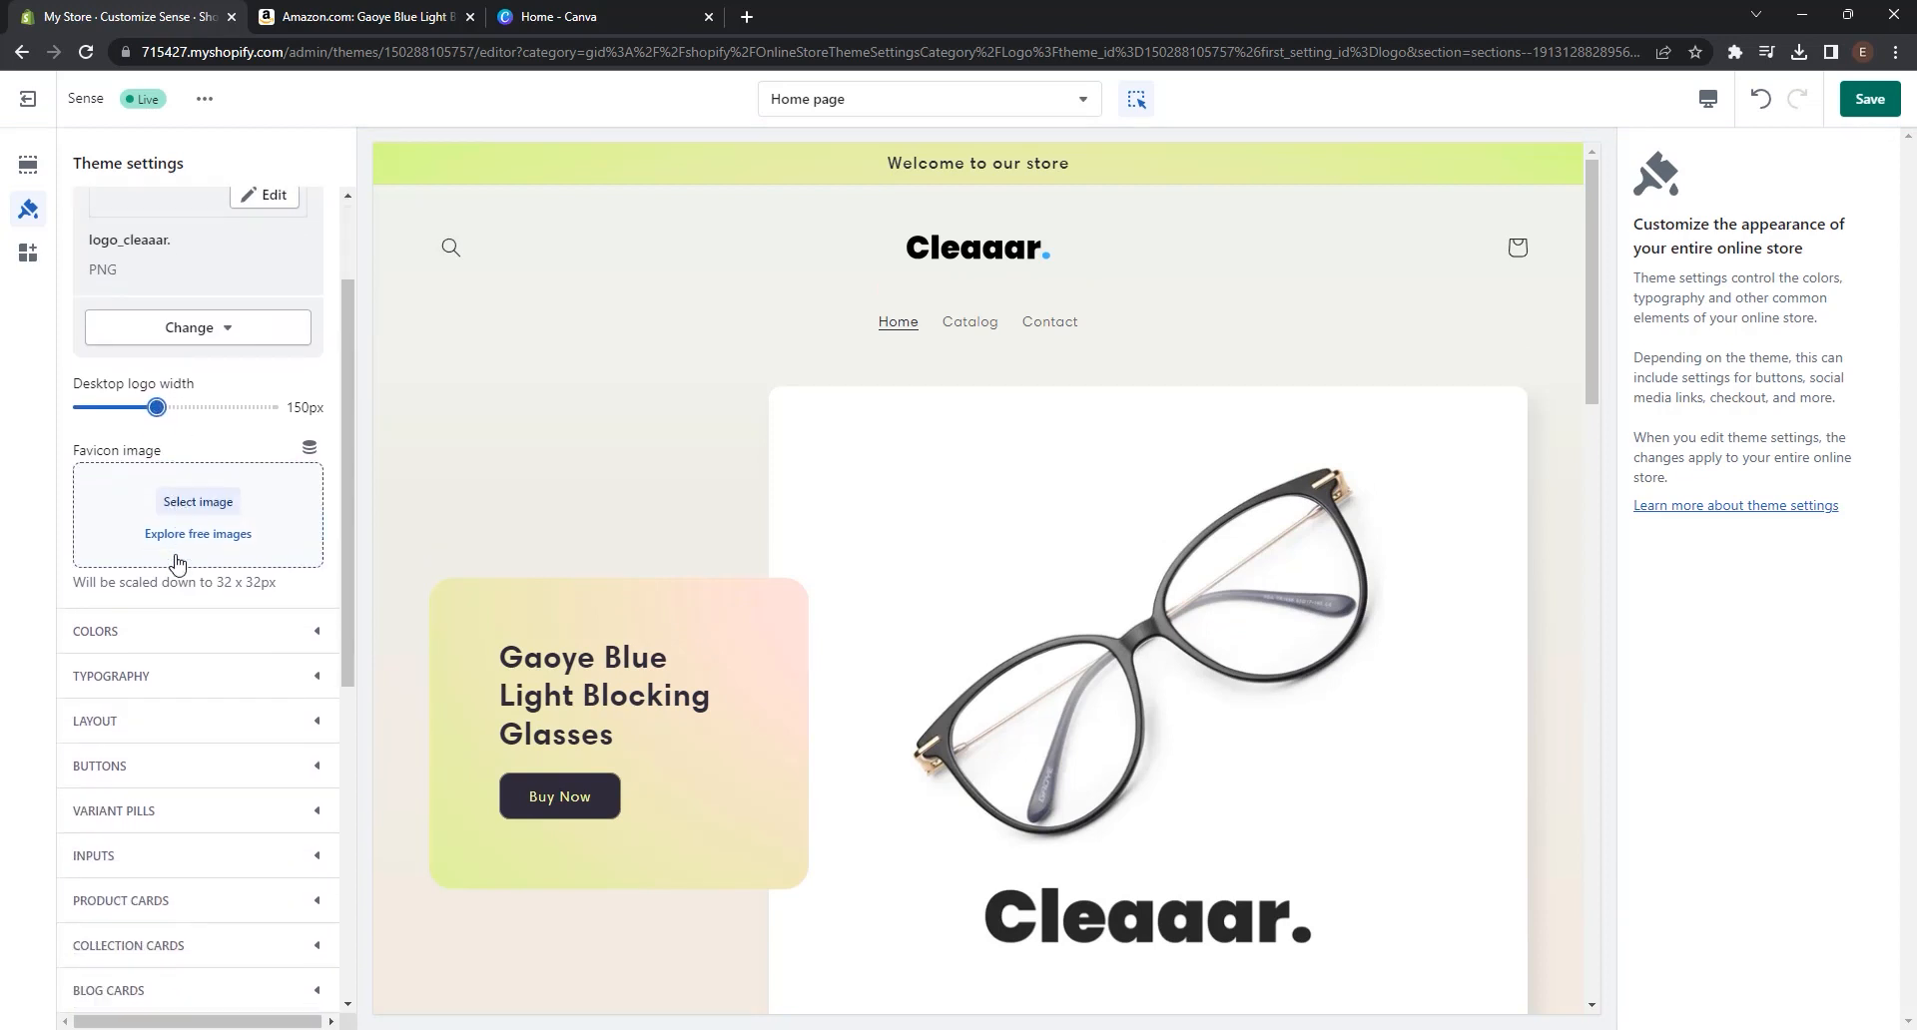
scroll(171, 561, "up", 2)
left_click(1870, 99)
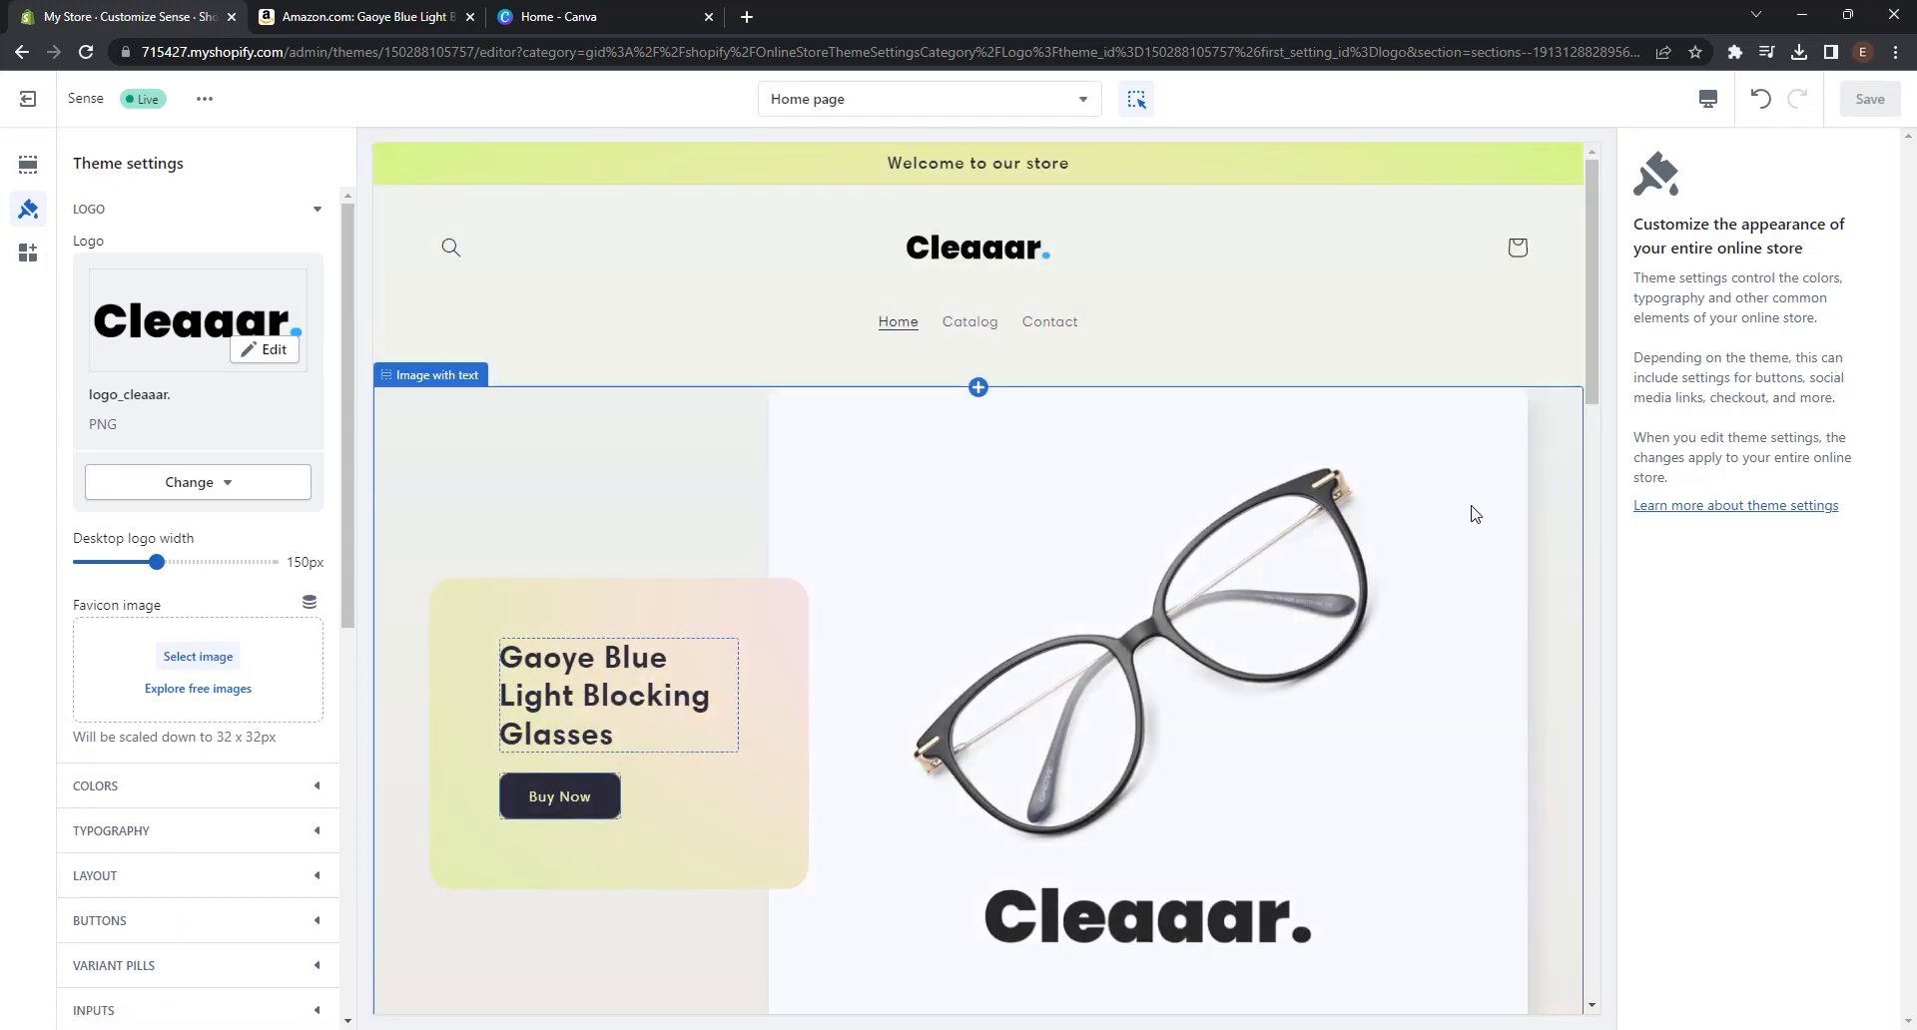
- Change the theme's Accent 1 color to the recently selected blue #38B6FF
scroll(1475, 514, "down", 15)
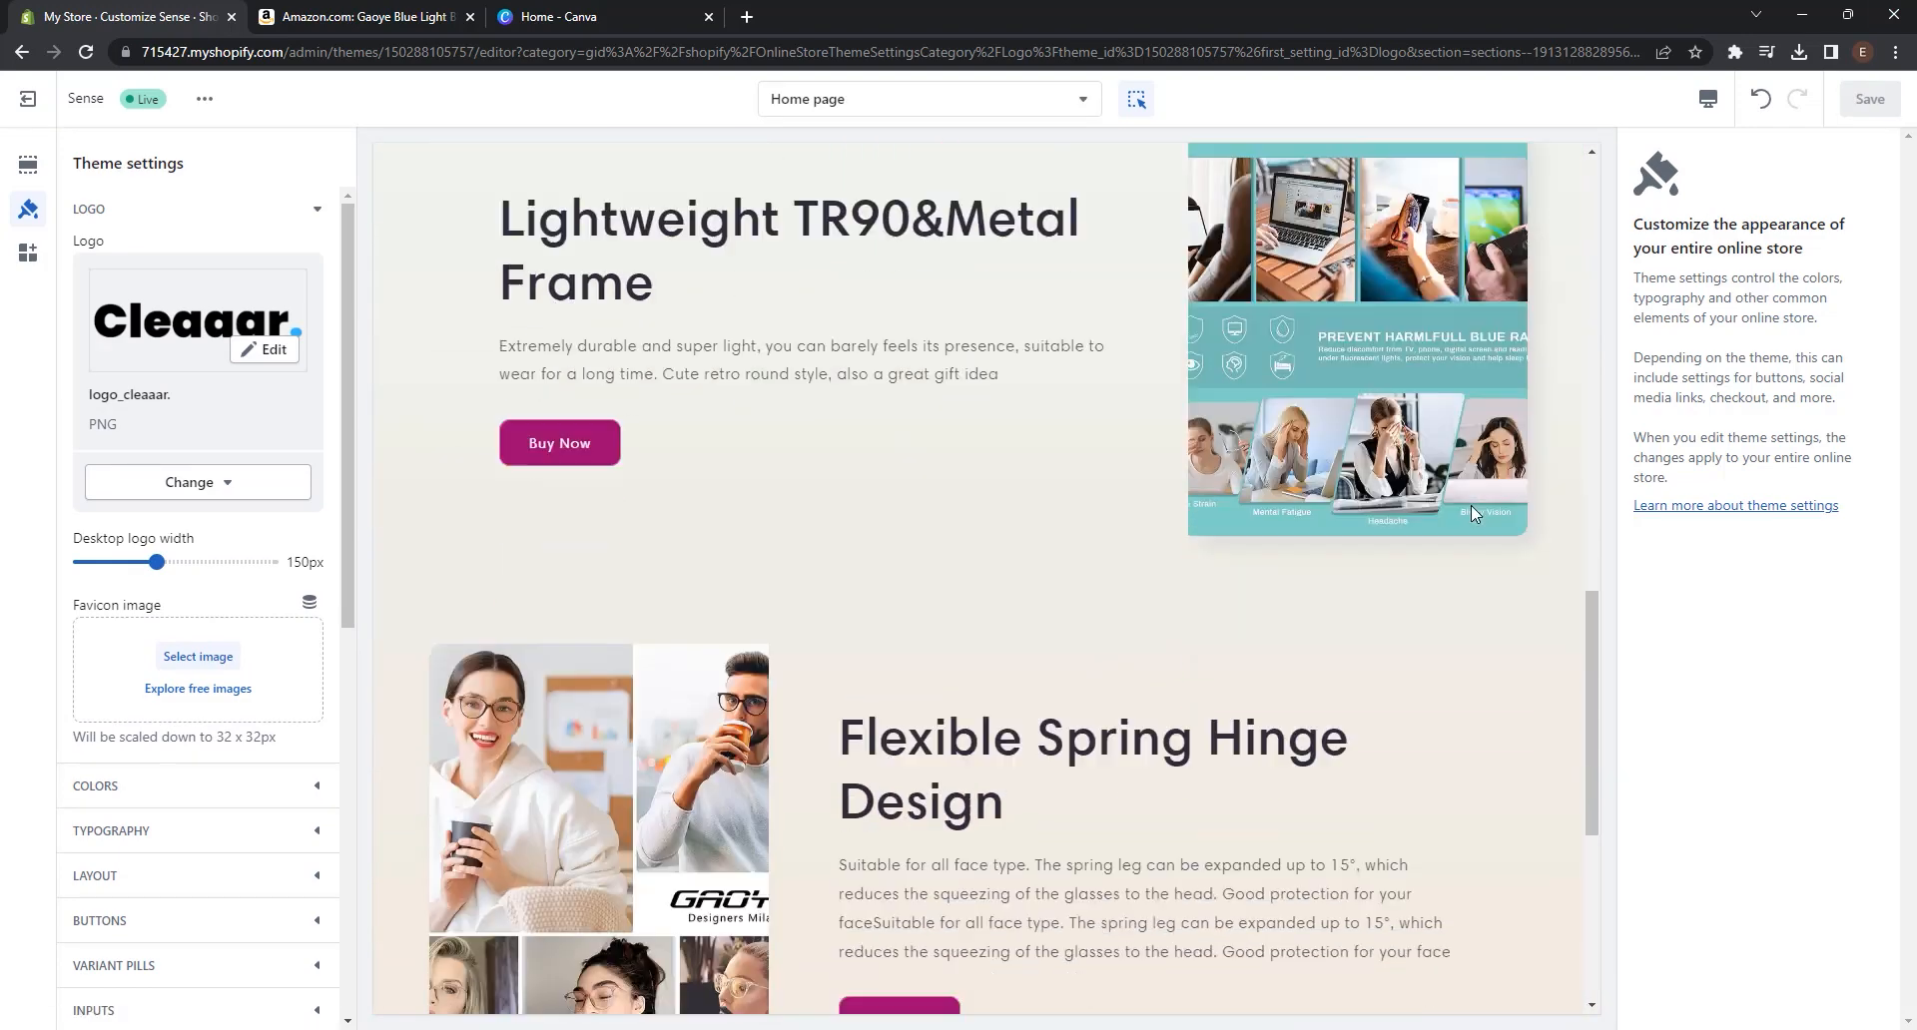
scroll(1473, 513, "down", 5)
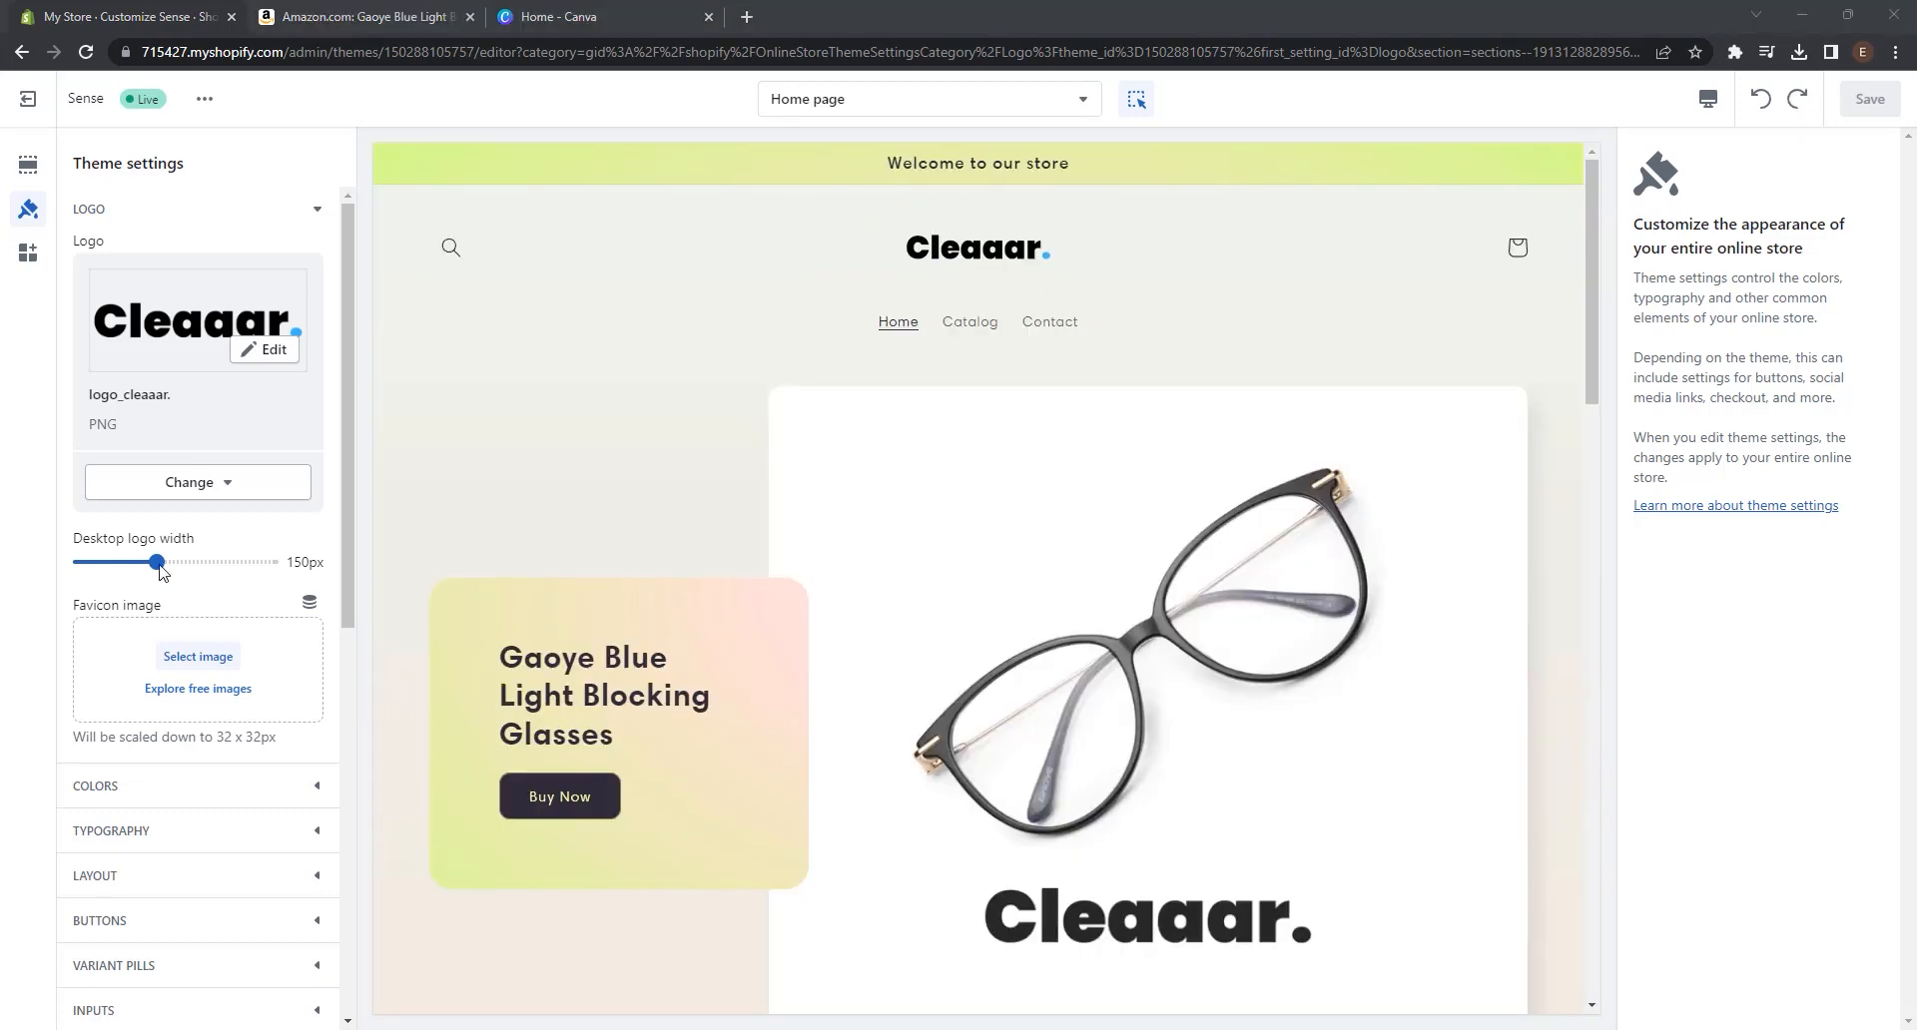
left_click(299, 212)
left_click(215, 263)
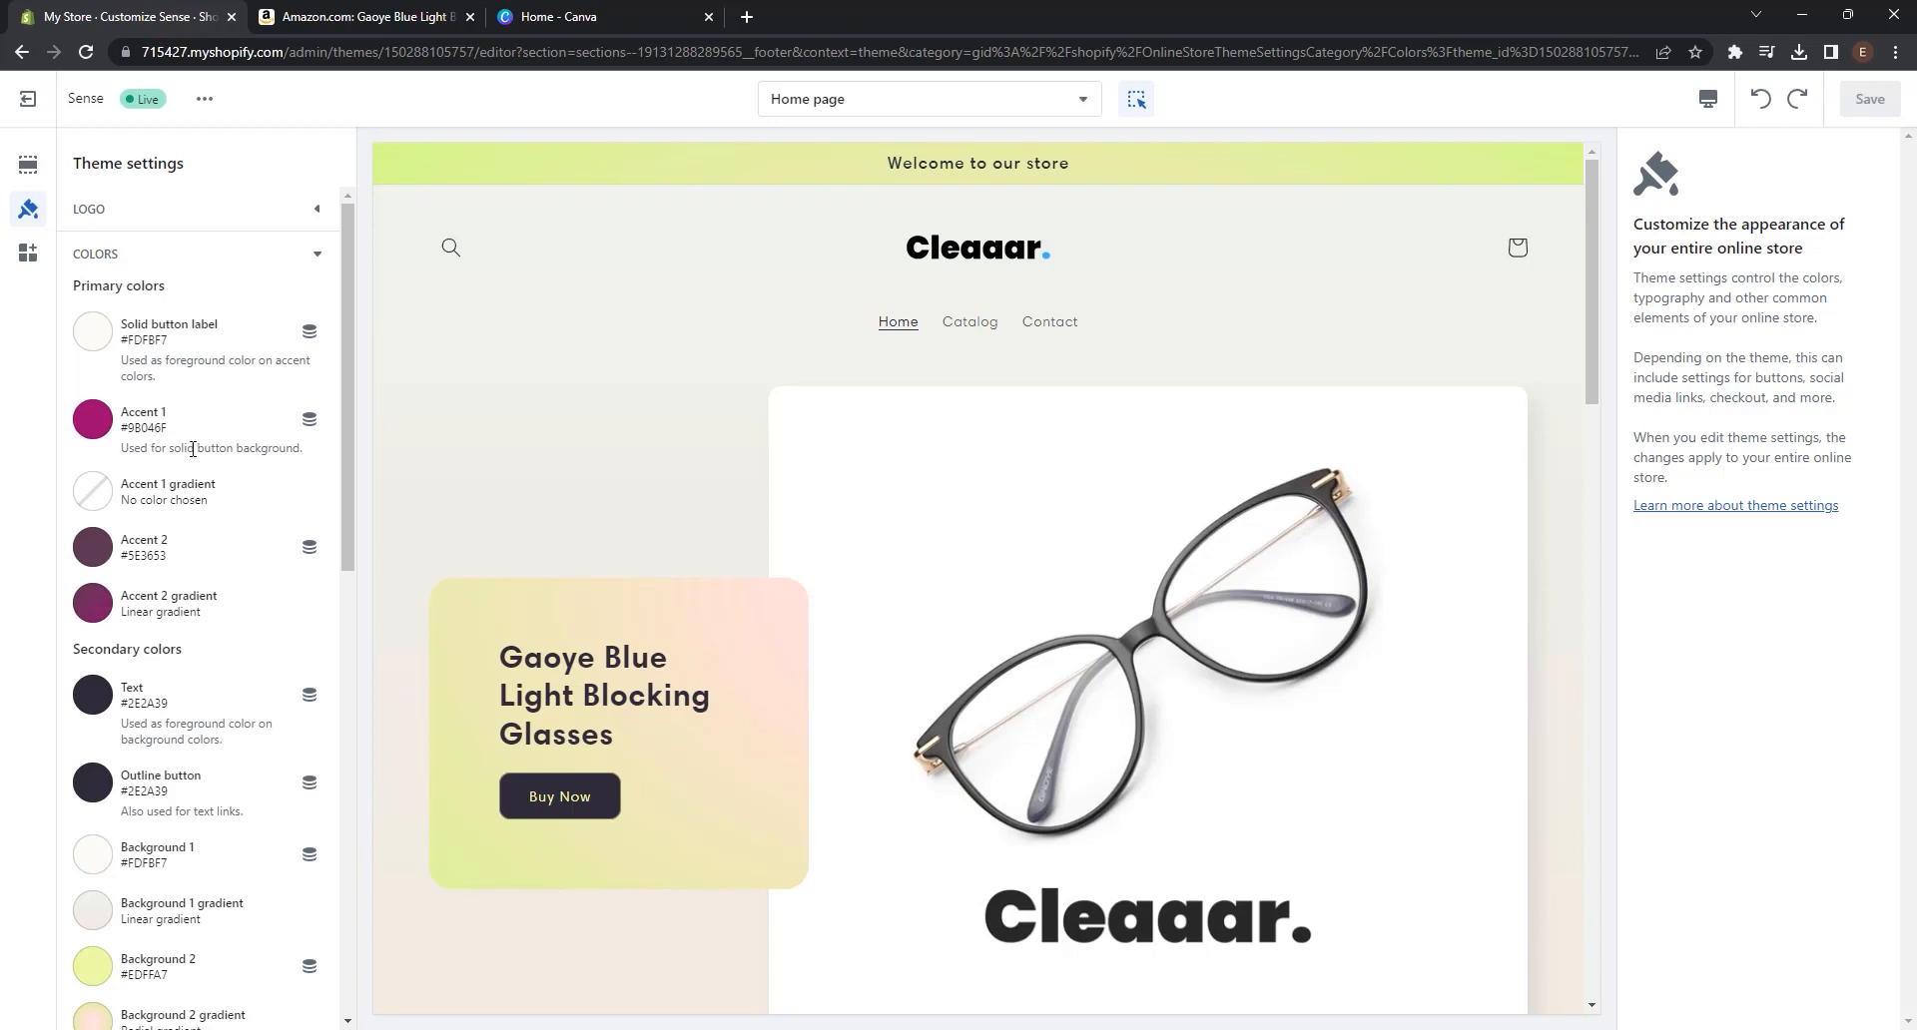
left_click(95, 422)
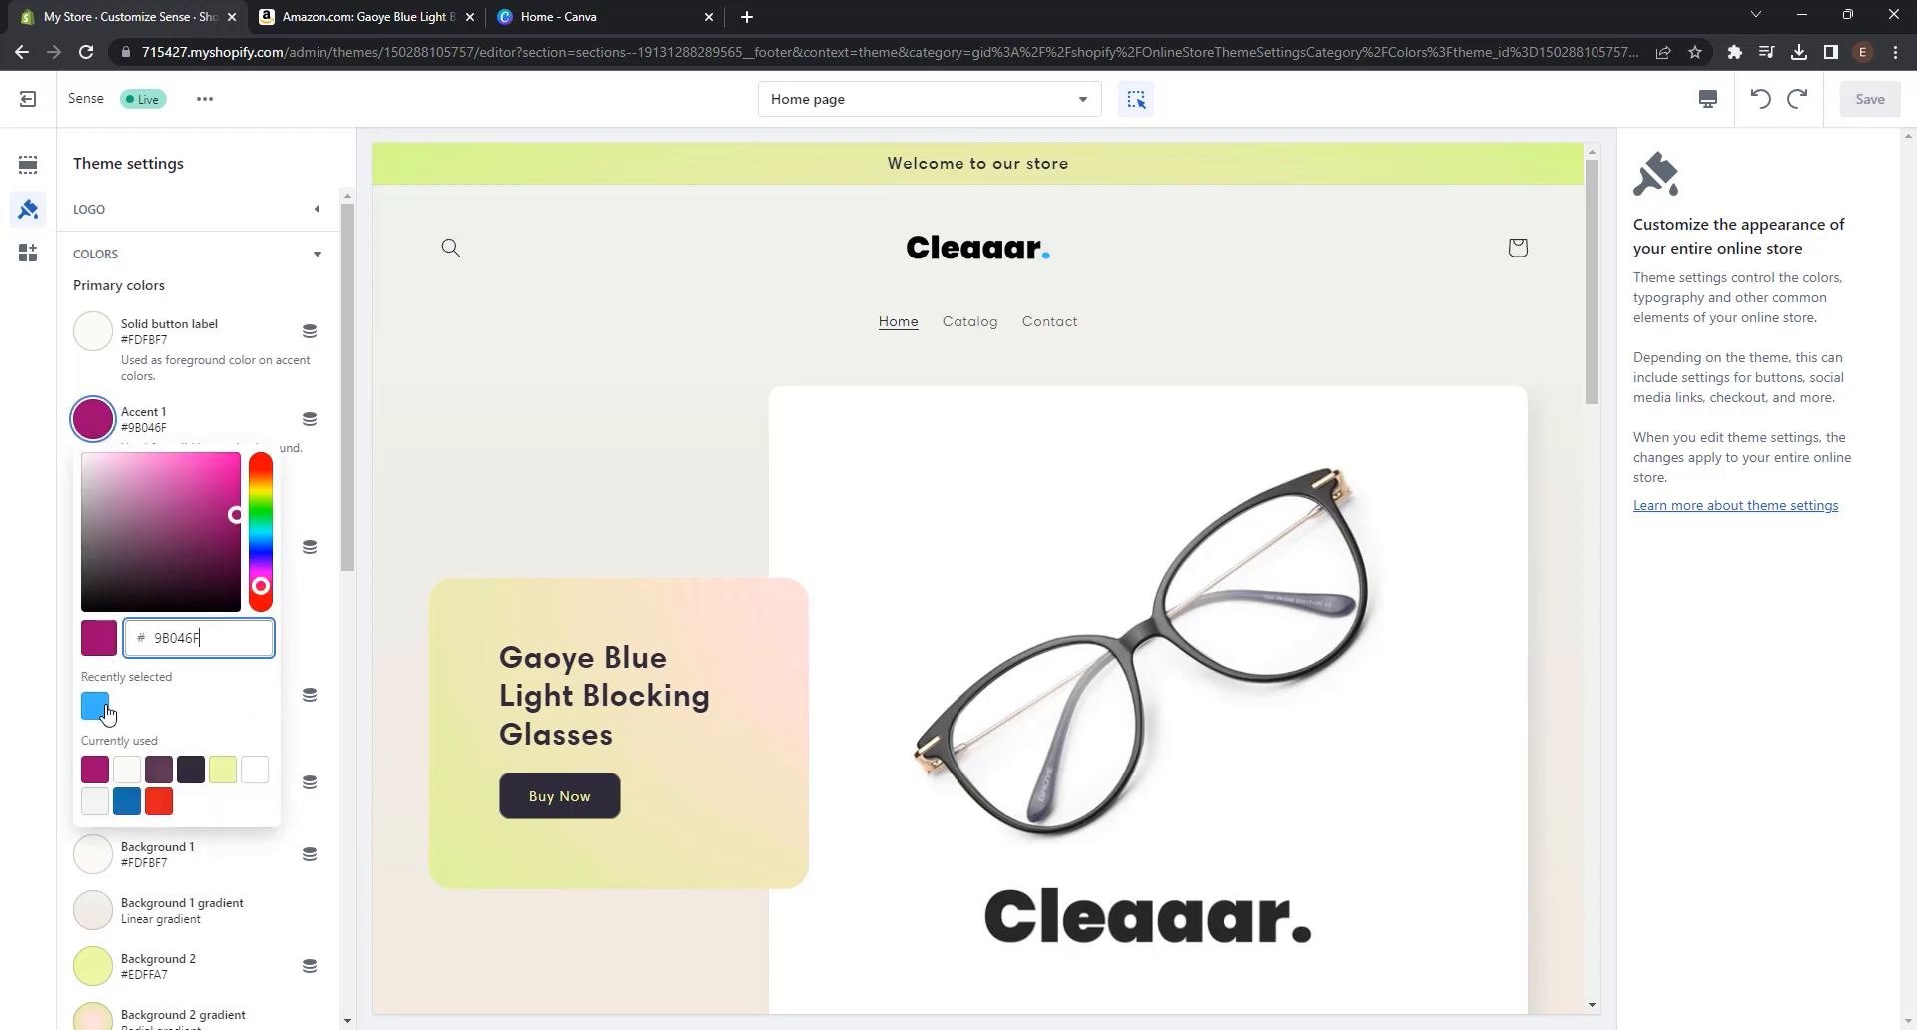
left_click(106, 707)
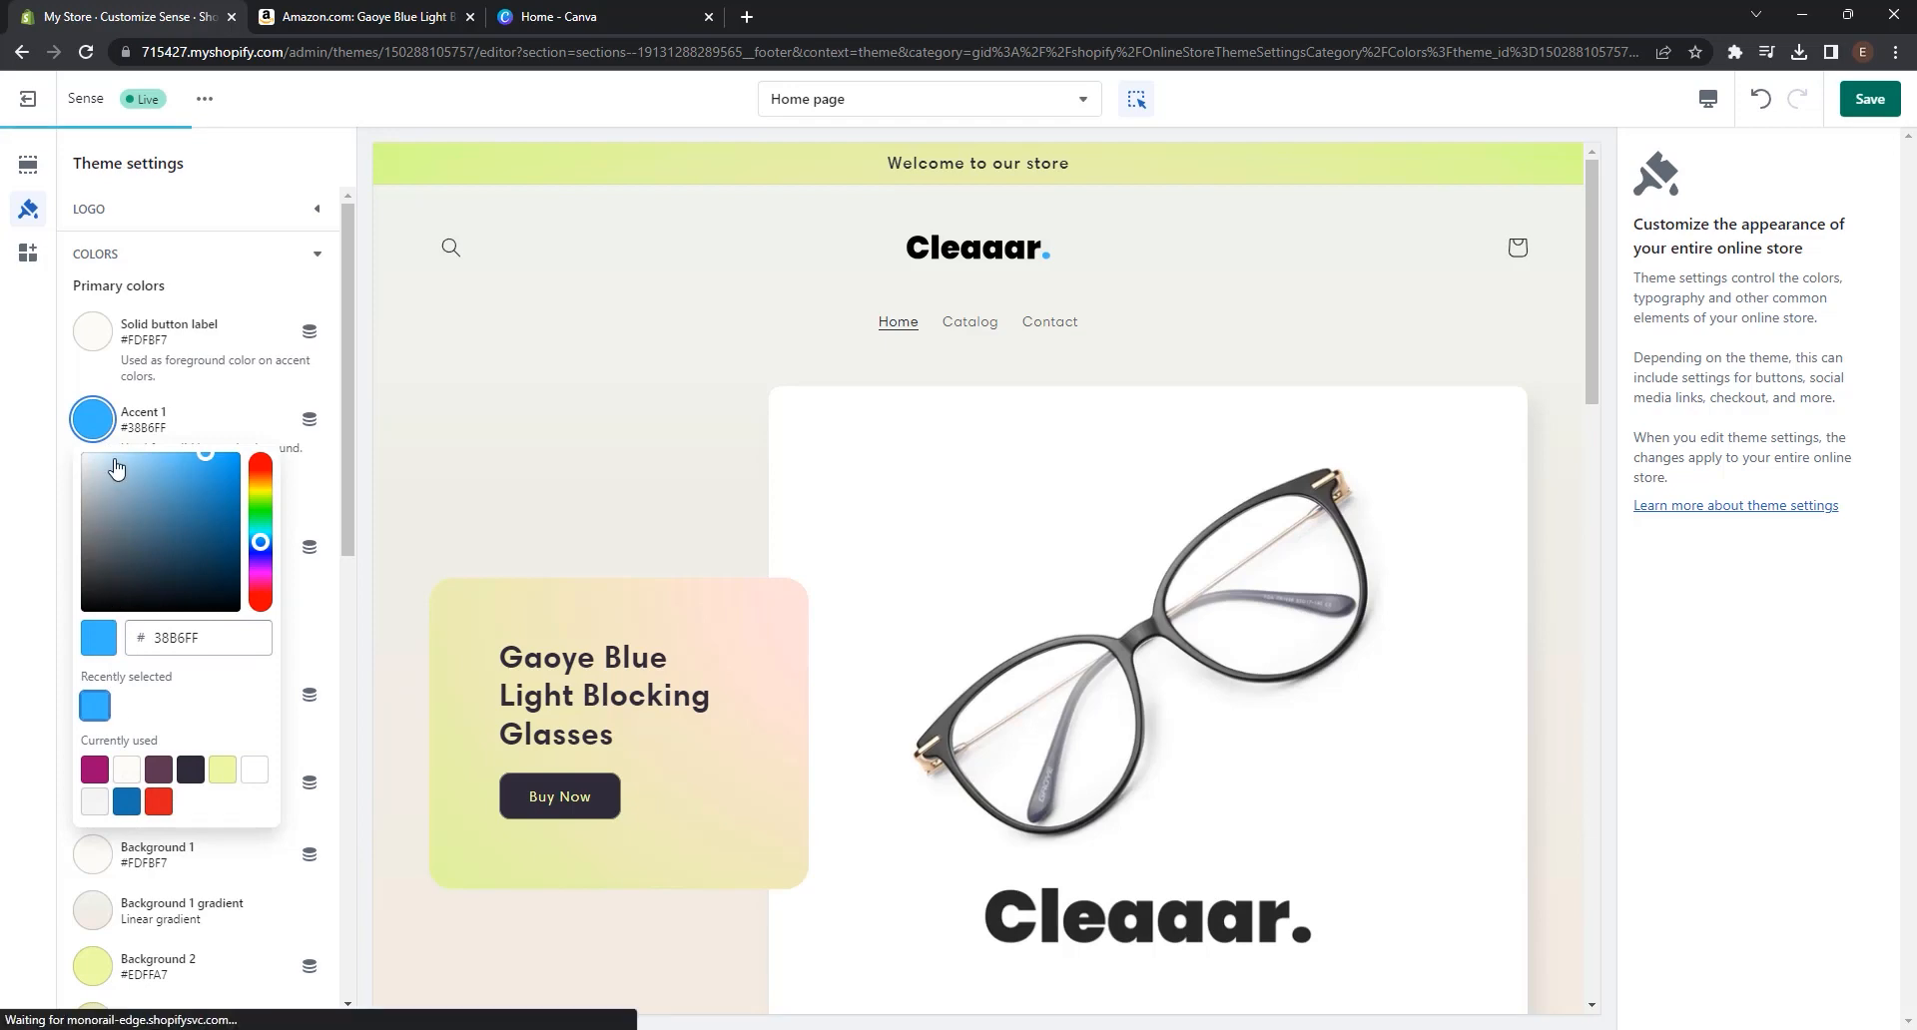
left_click(110, 425)
- Examine the Buy Now buttons and section backgrounds throughout the home page preview
scroll(856, 576, "down", 6)
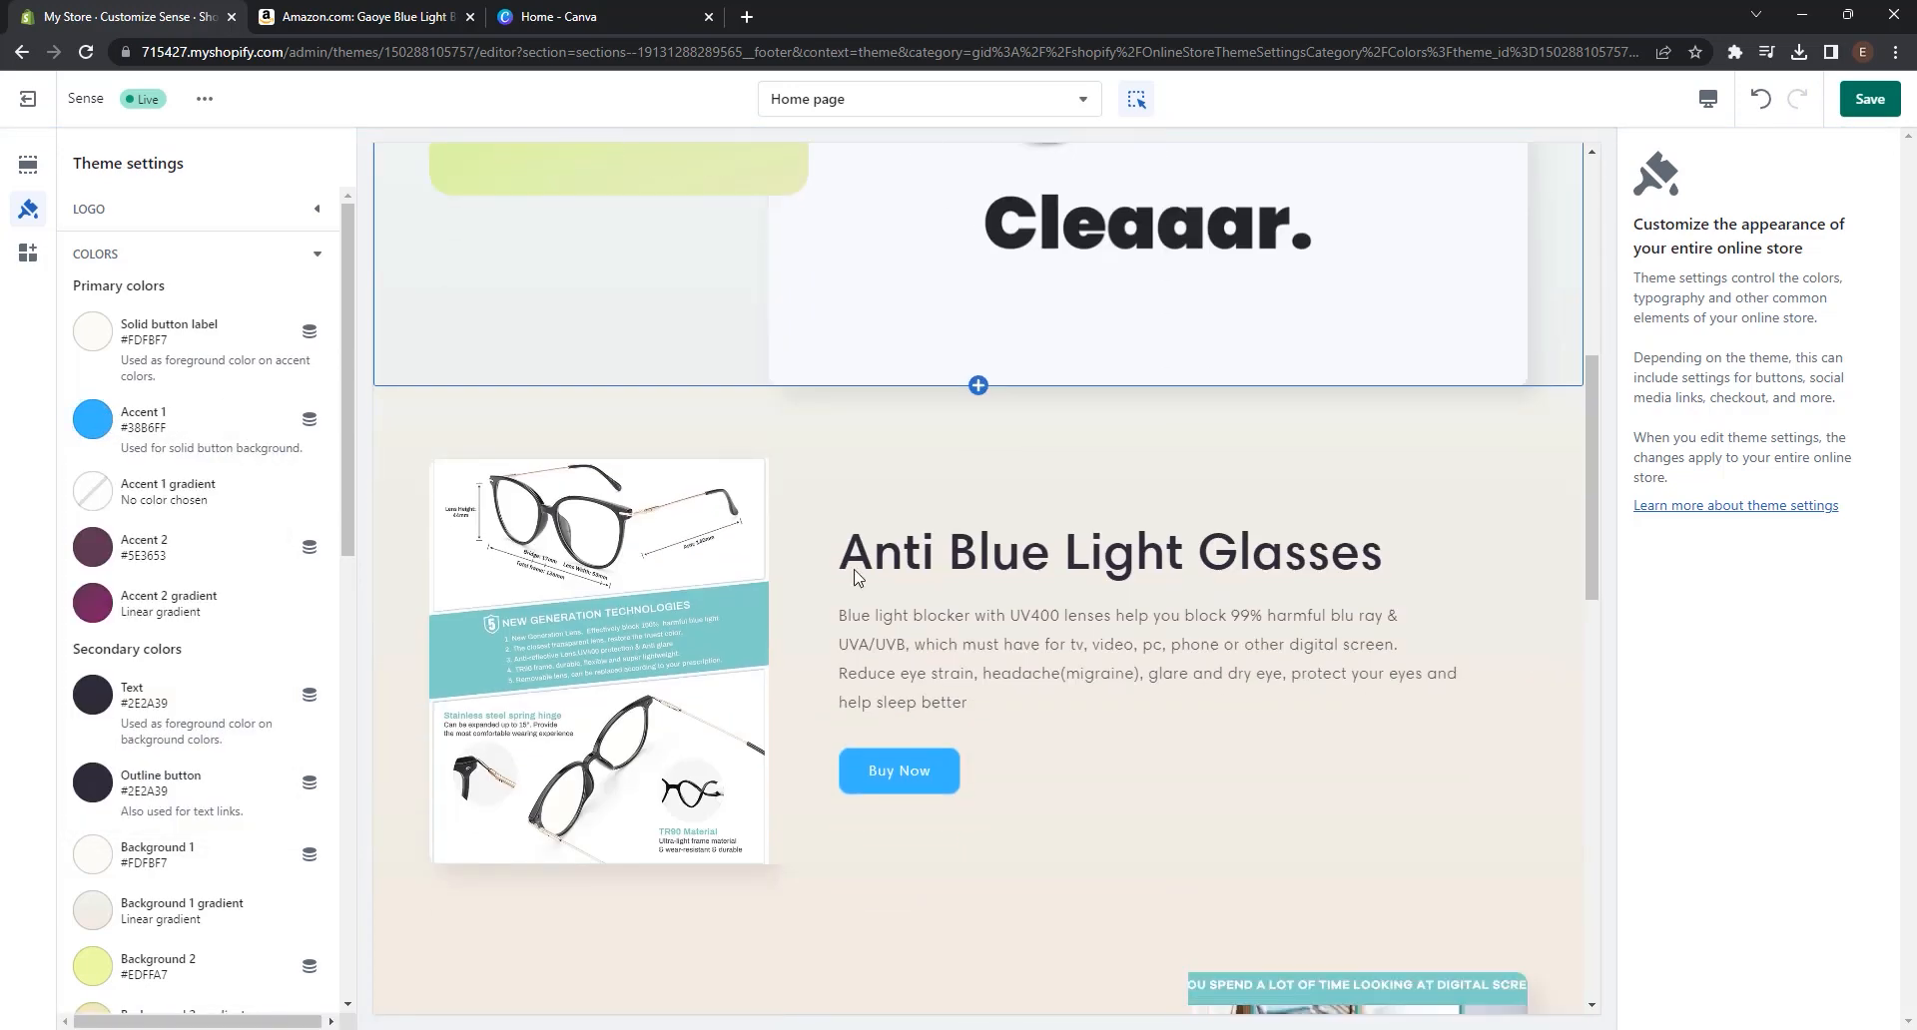
scroll(950, 789, "down", 8)
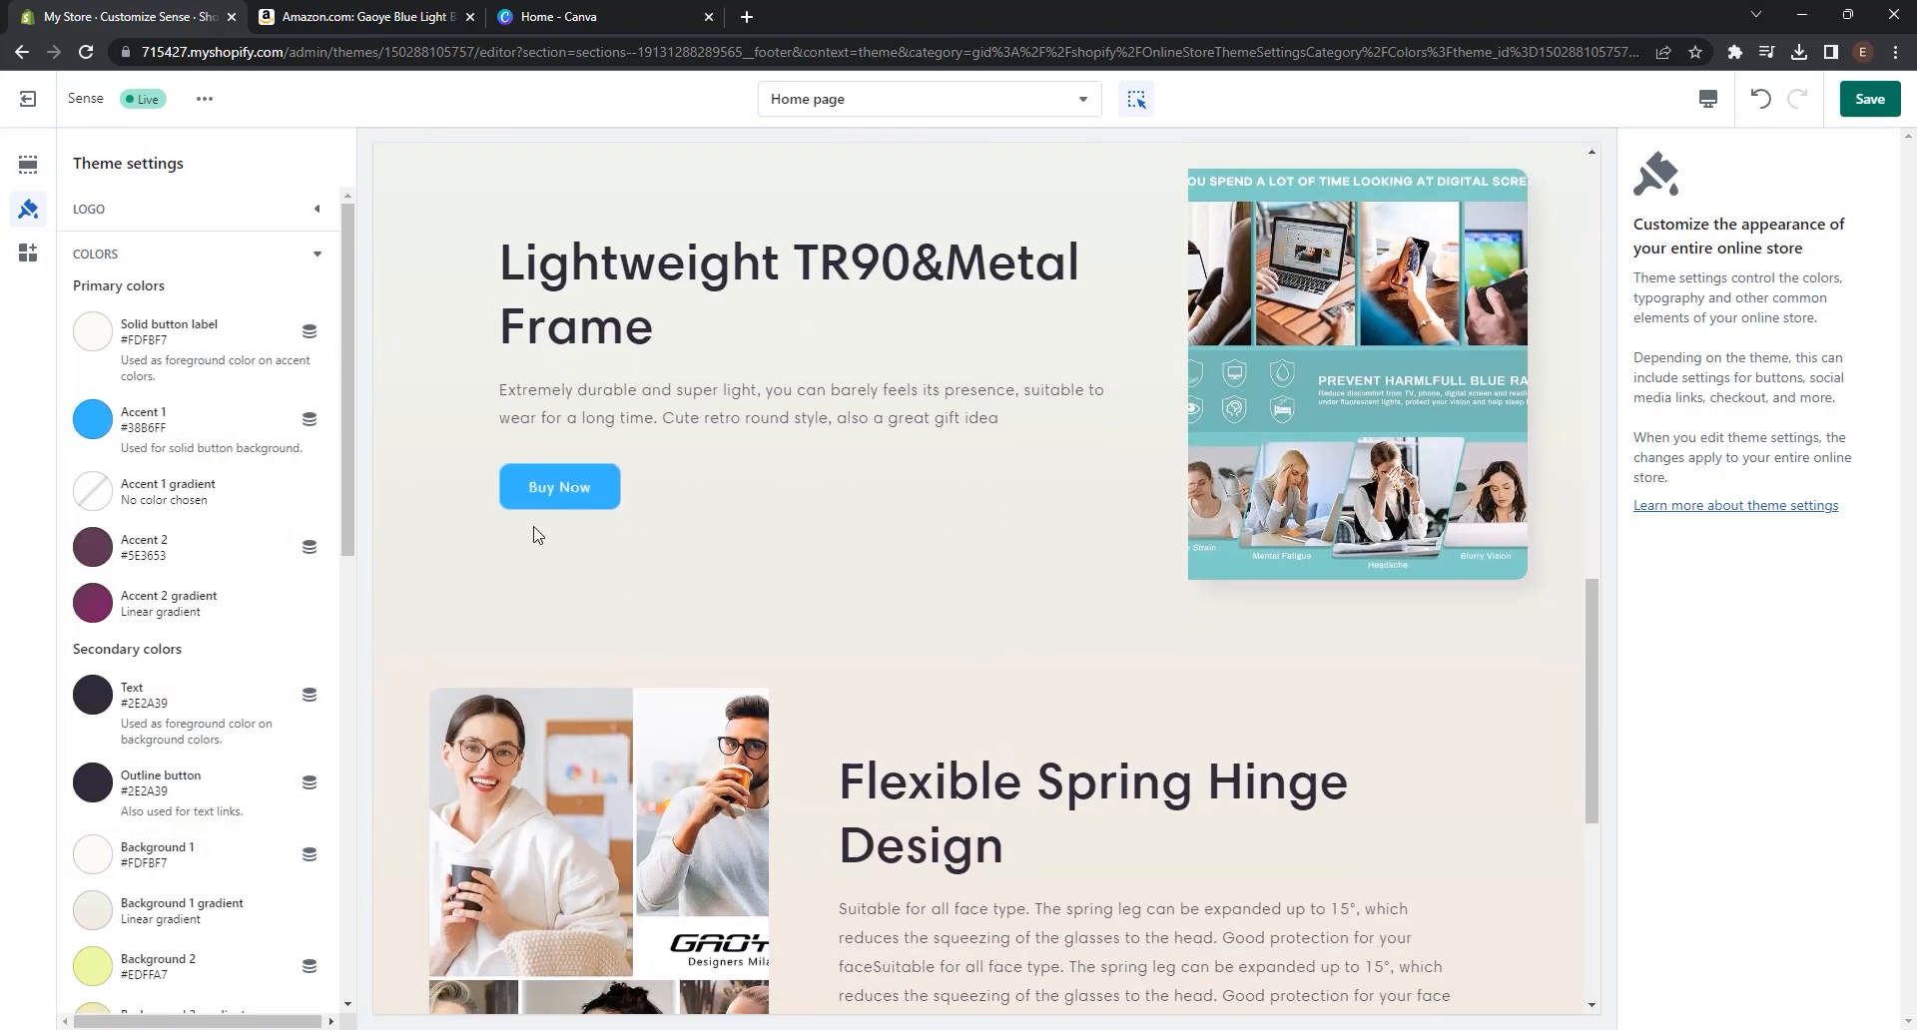
scroll(569, 504, "down", 8)
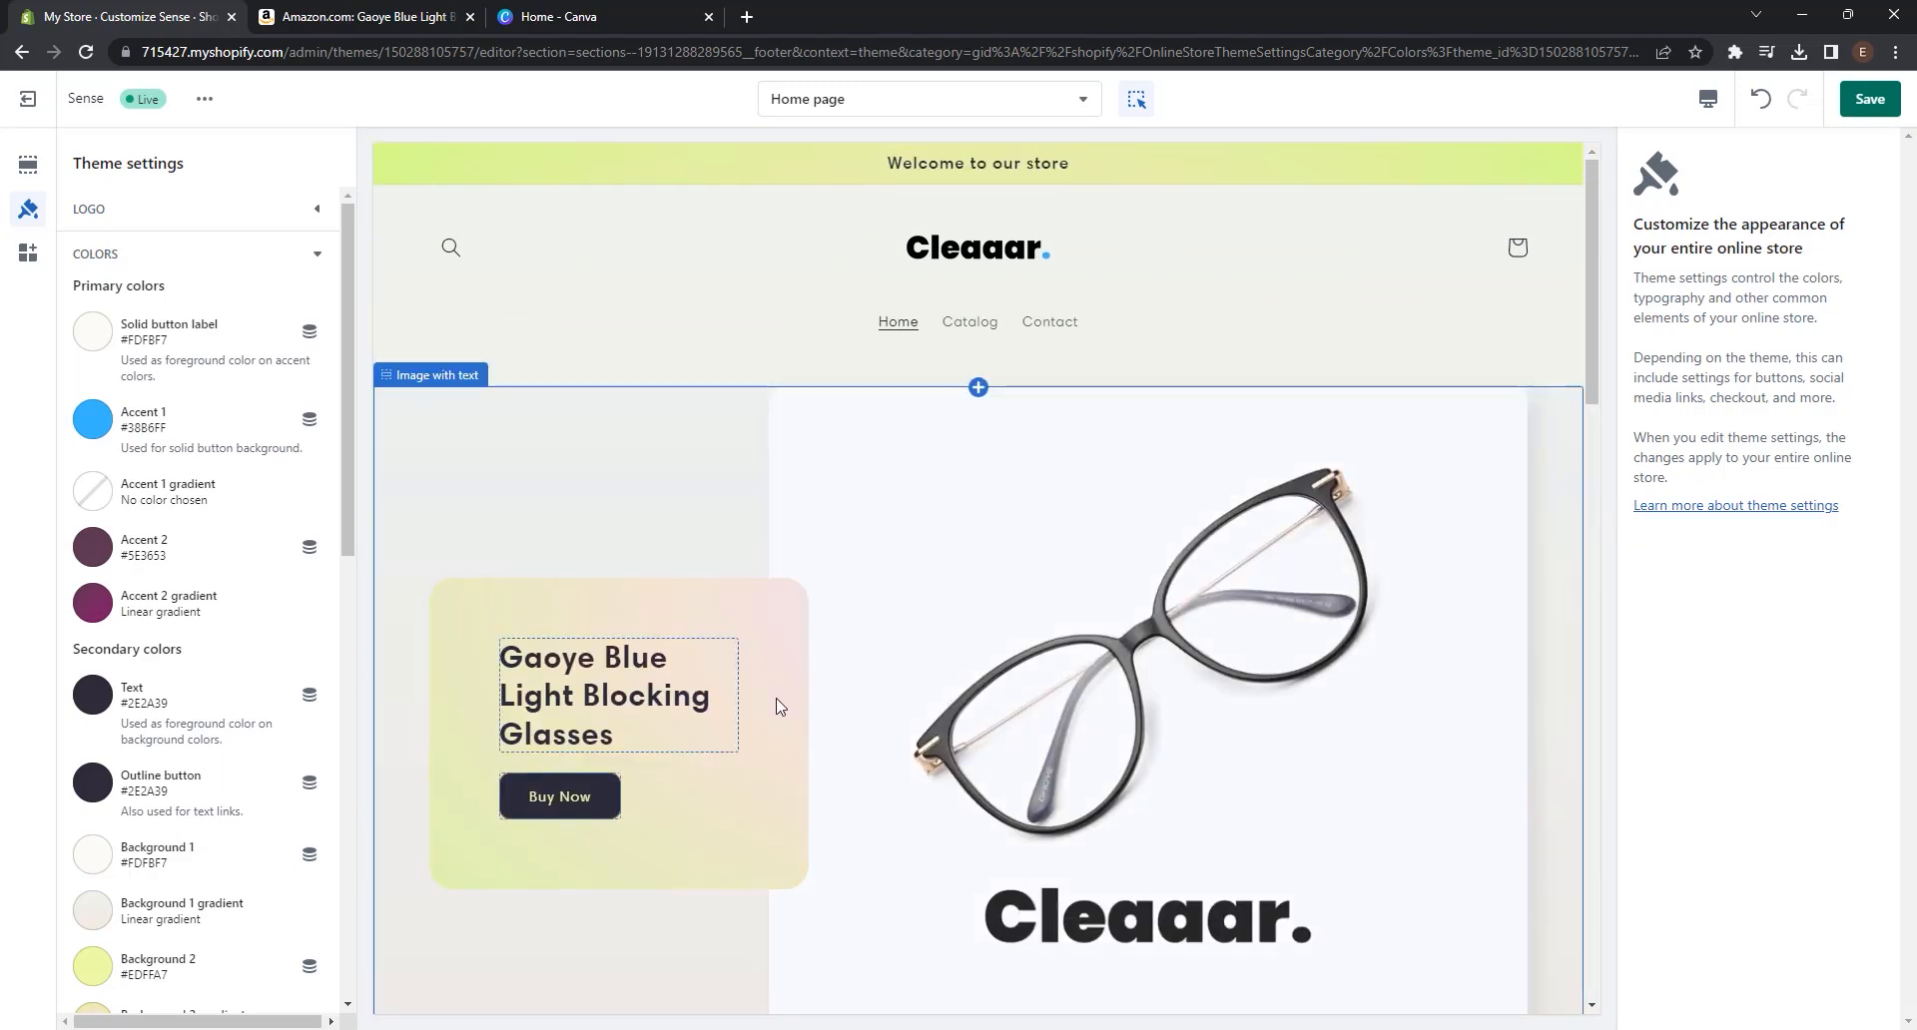
scroll(779, 719, "down", 6)
scroll(780, 729, "down", 8)
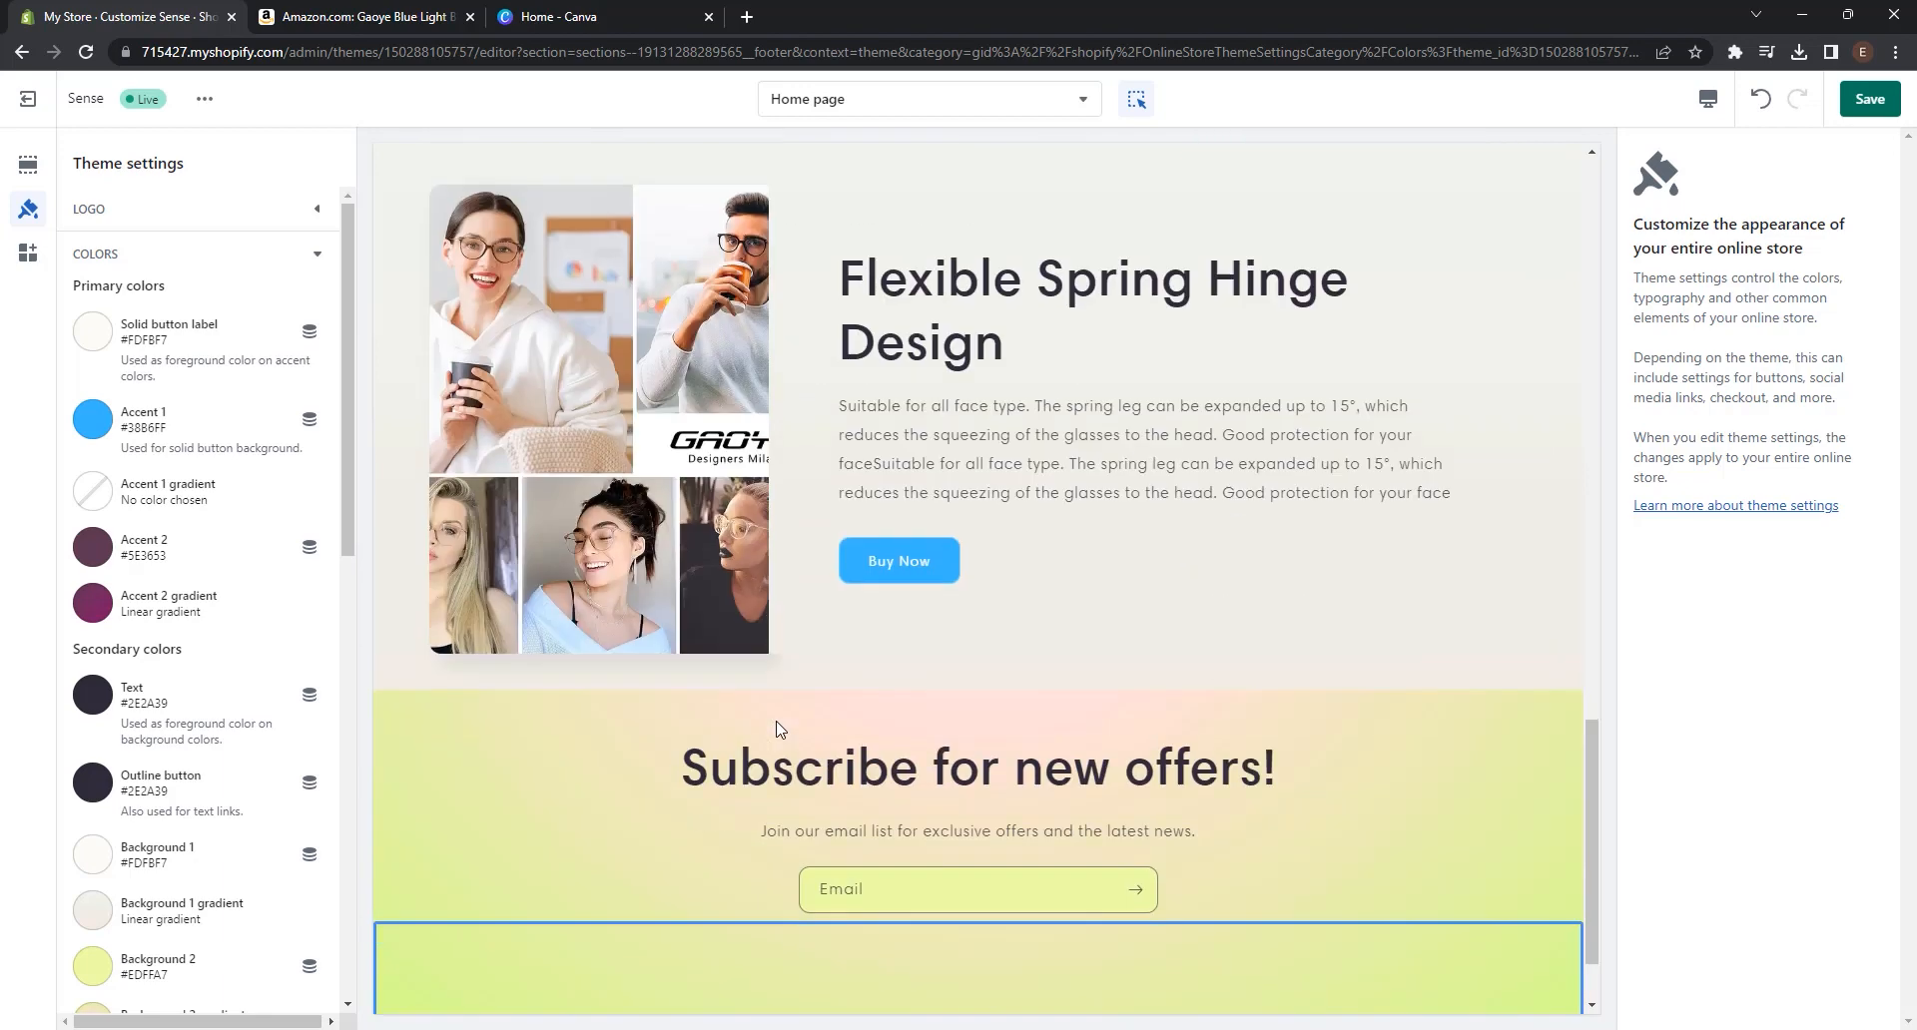
scroll(1193, 795, "up", 8)
scroll(1190, 795, "up", 6)
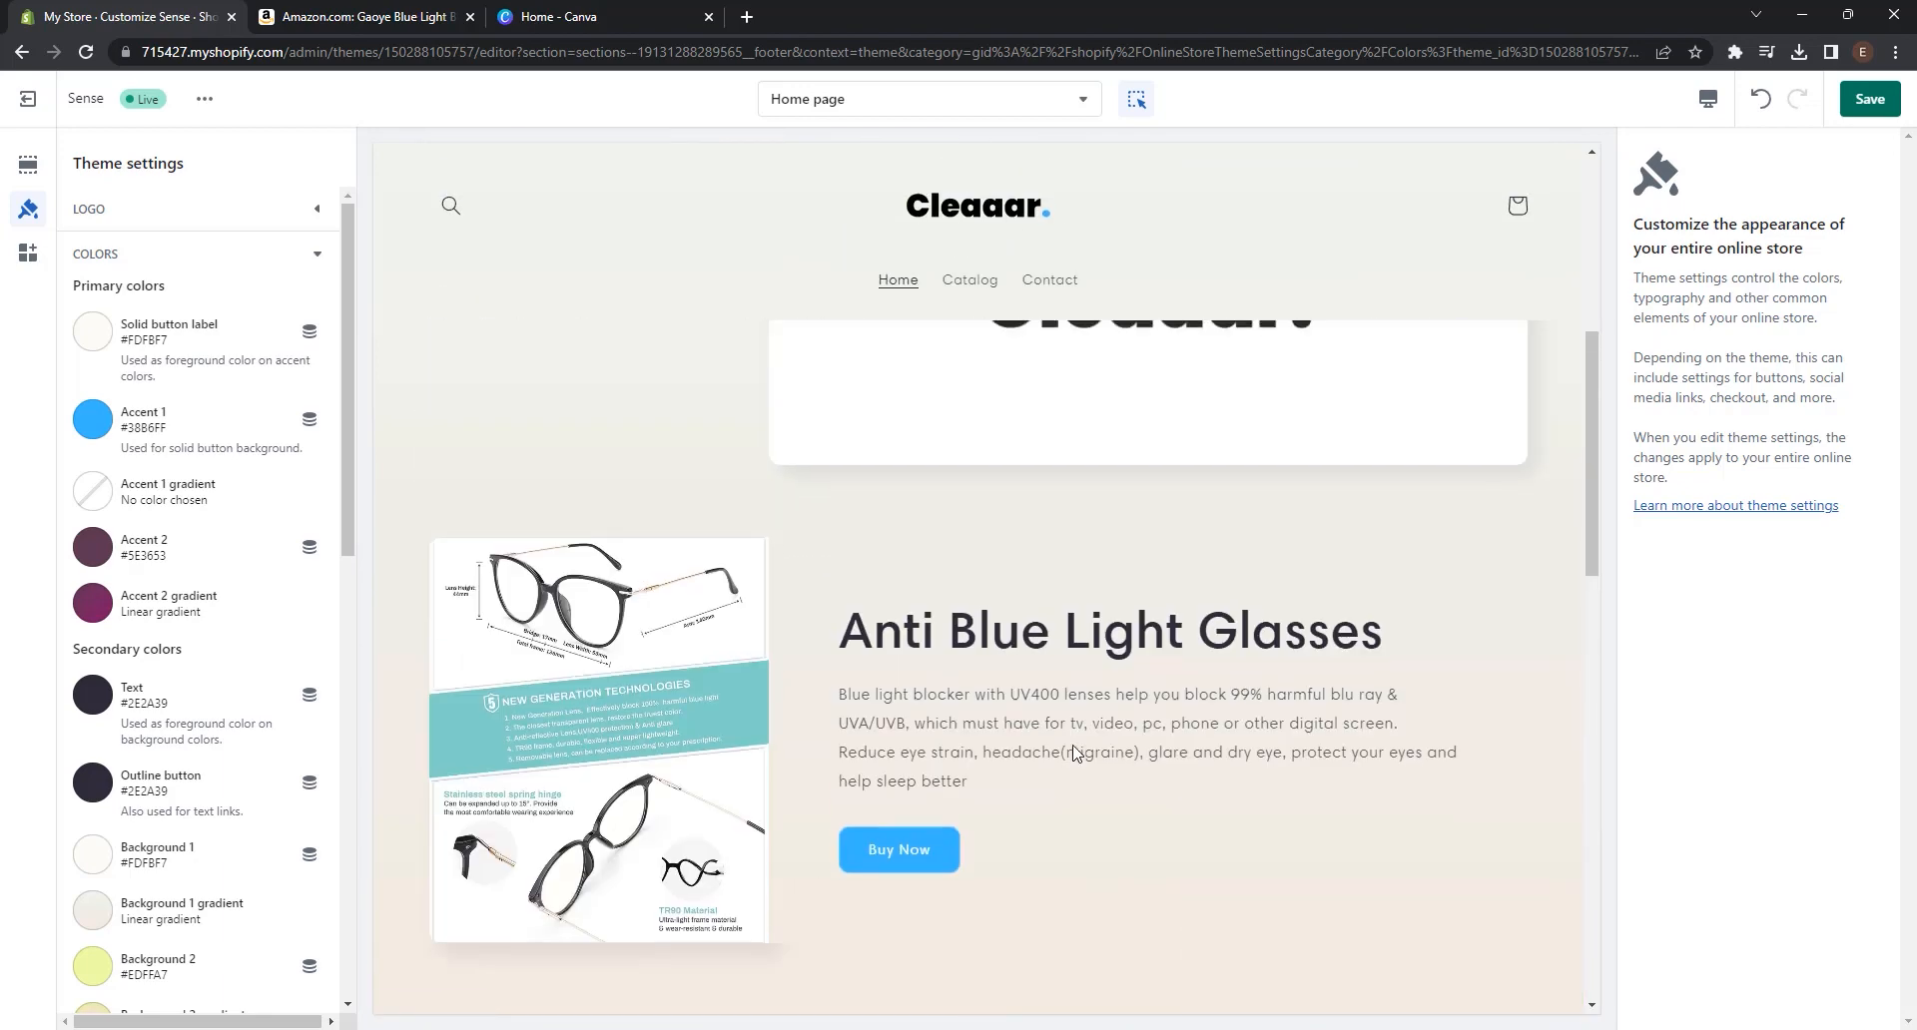
- Remove the green end color stop from the Background 2 gradient and set its 0% stop to the blue #38B6FF
scroll(236, 595, "down", 5)
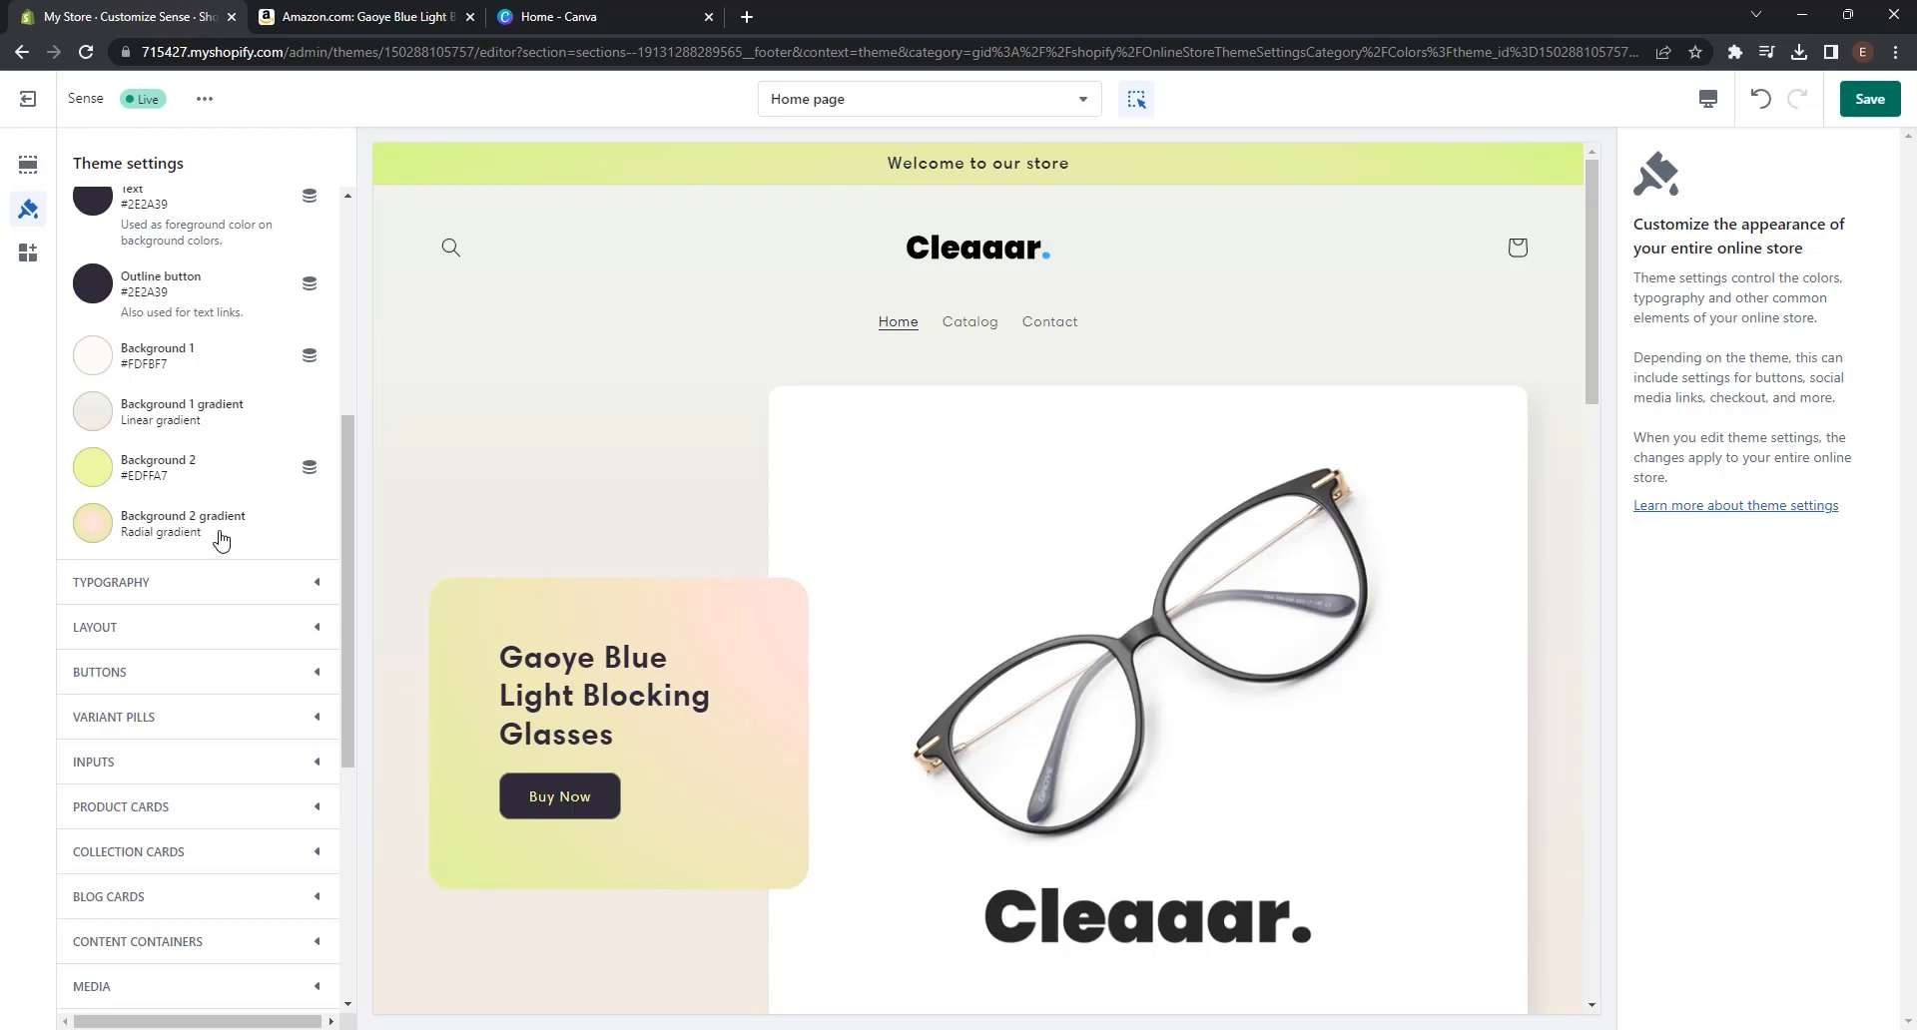
left_click(220, 540)
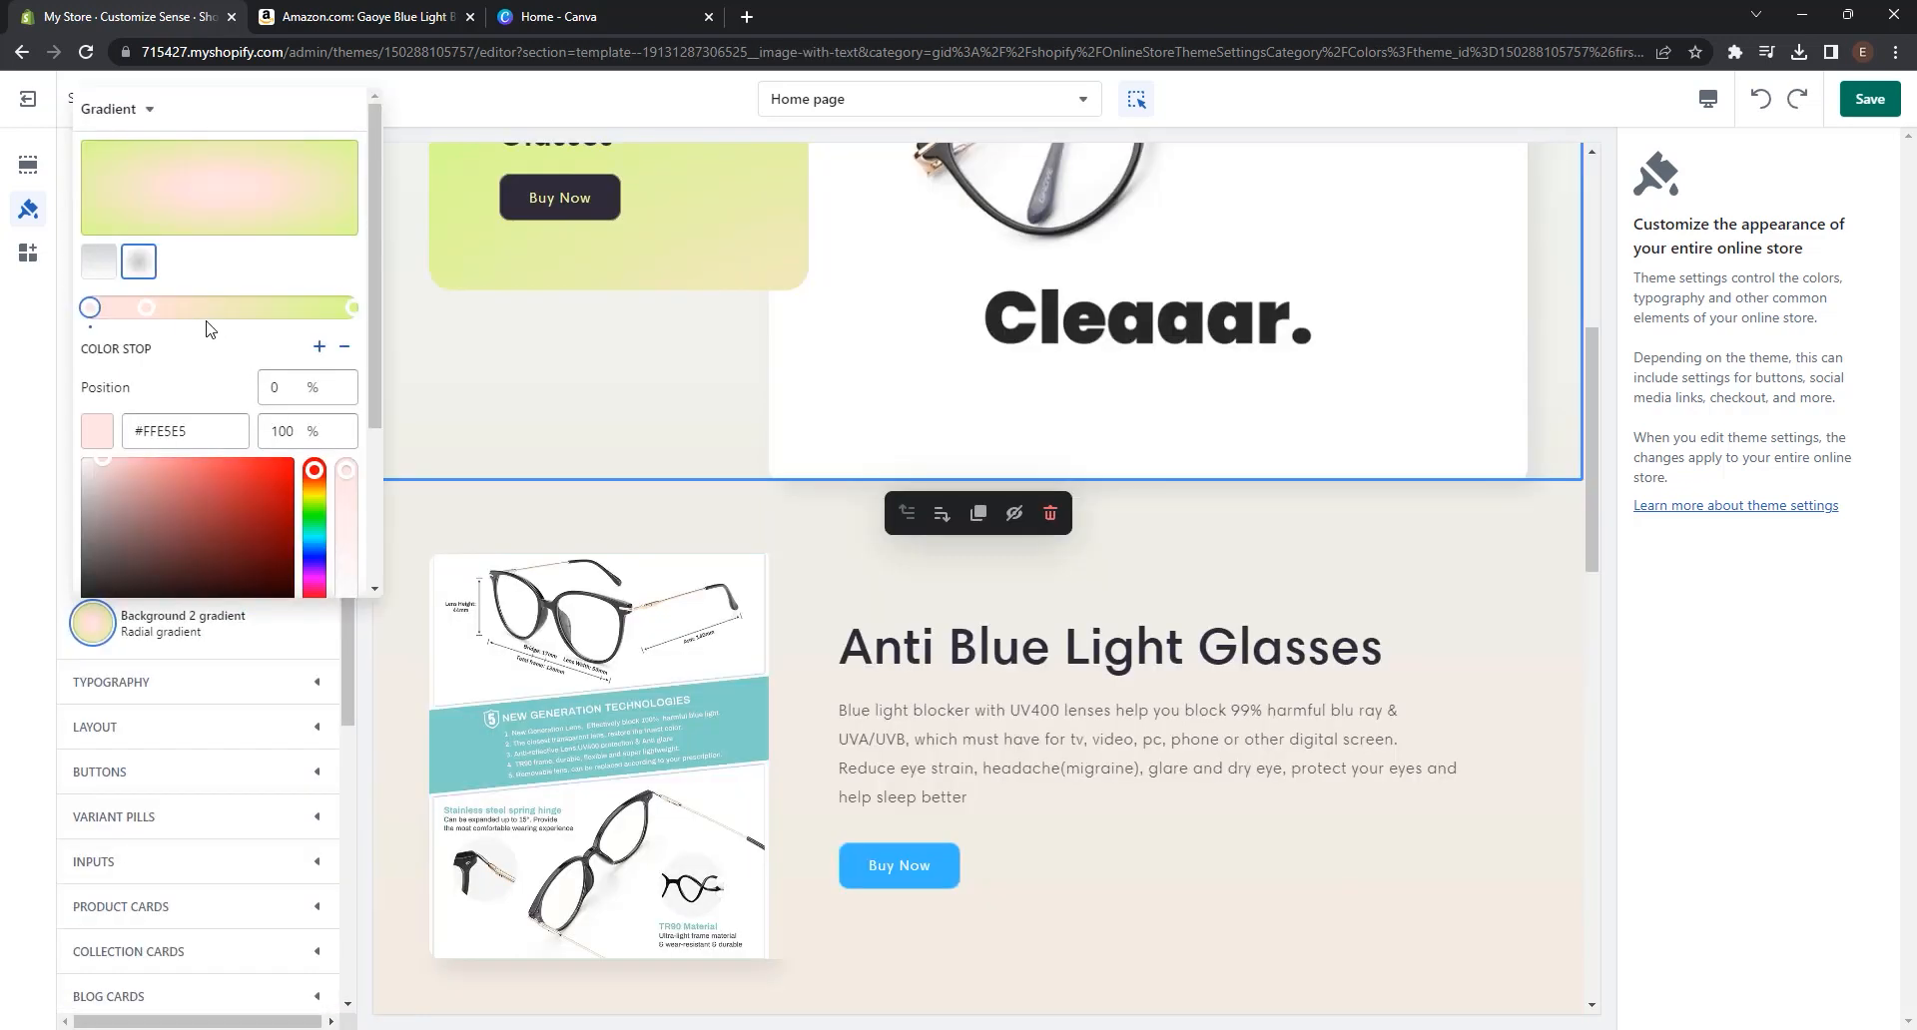
left_click(352, 311)
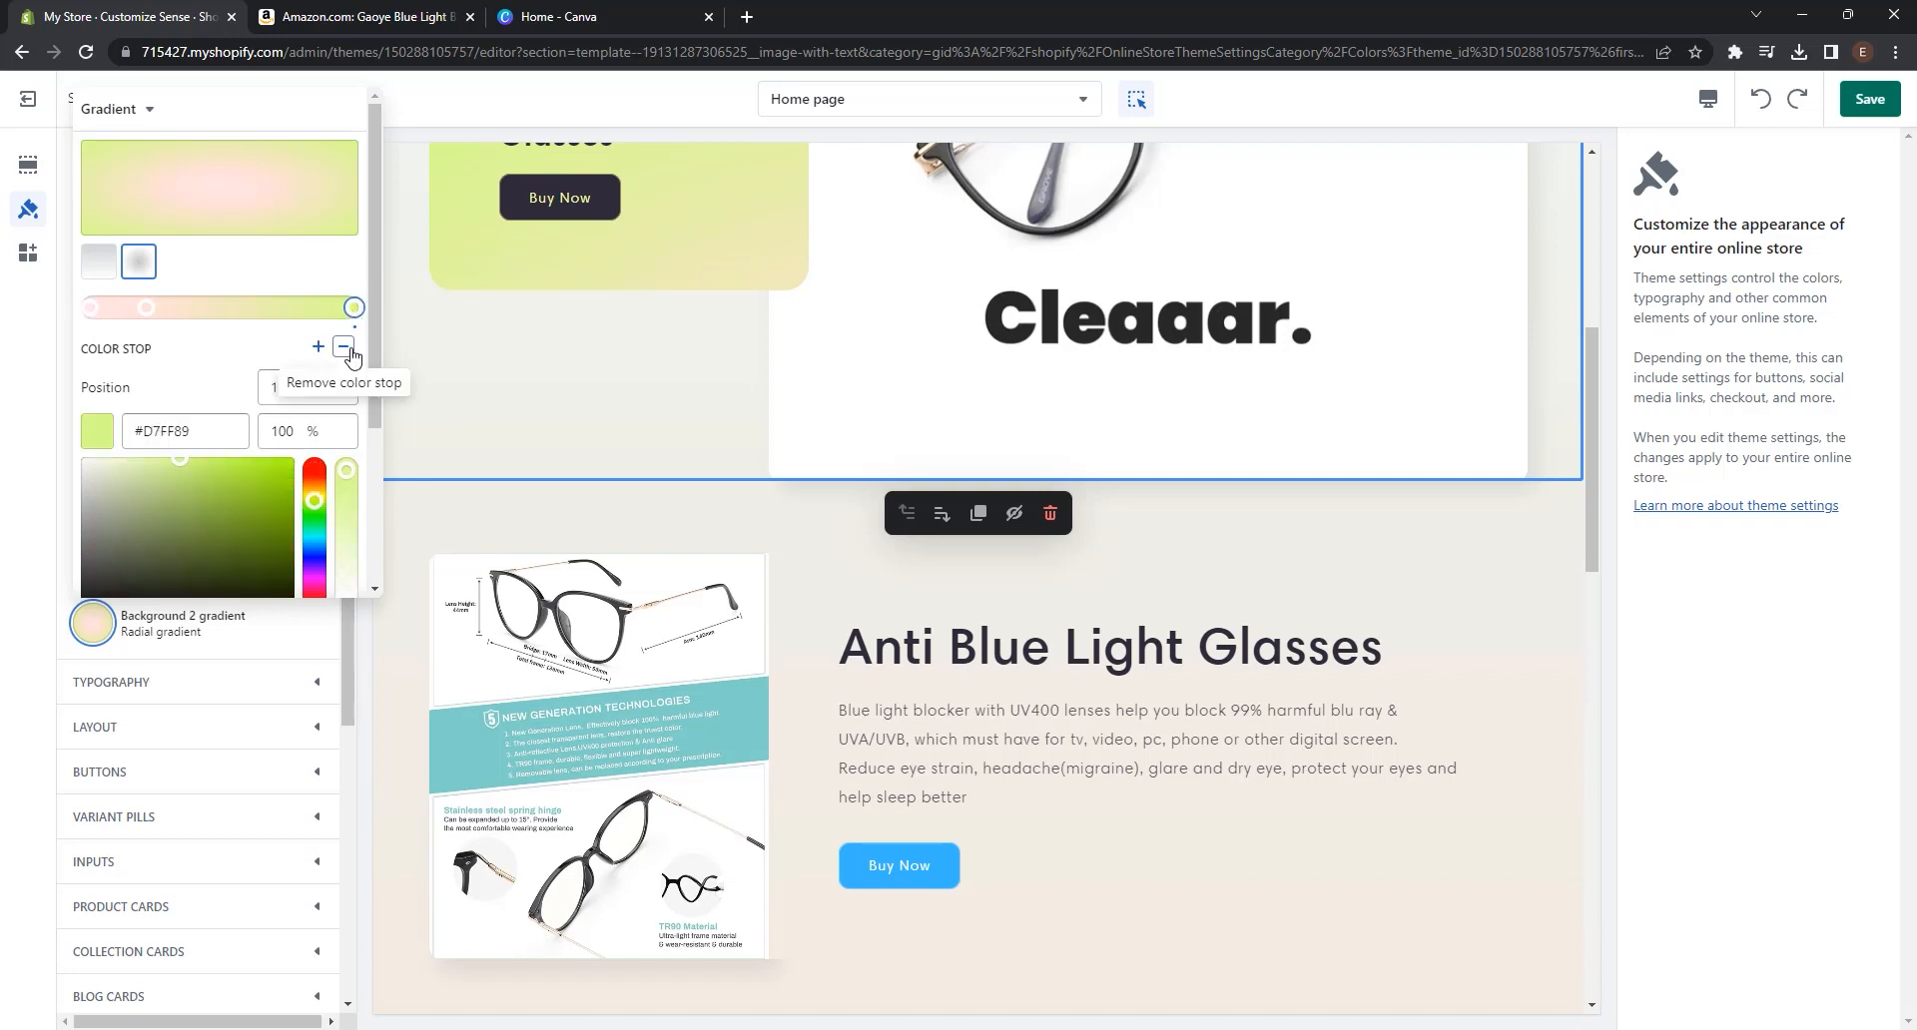
left_click(345, 349)
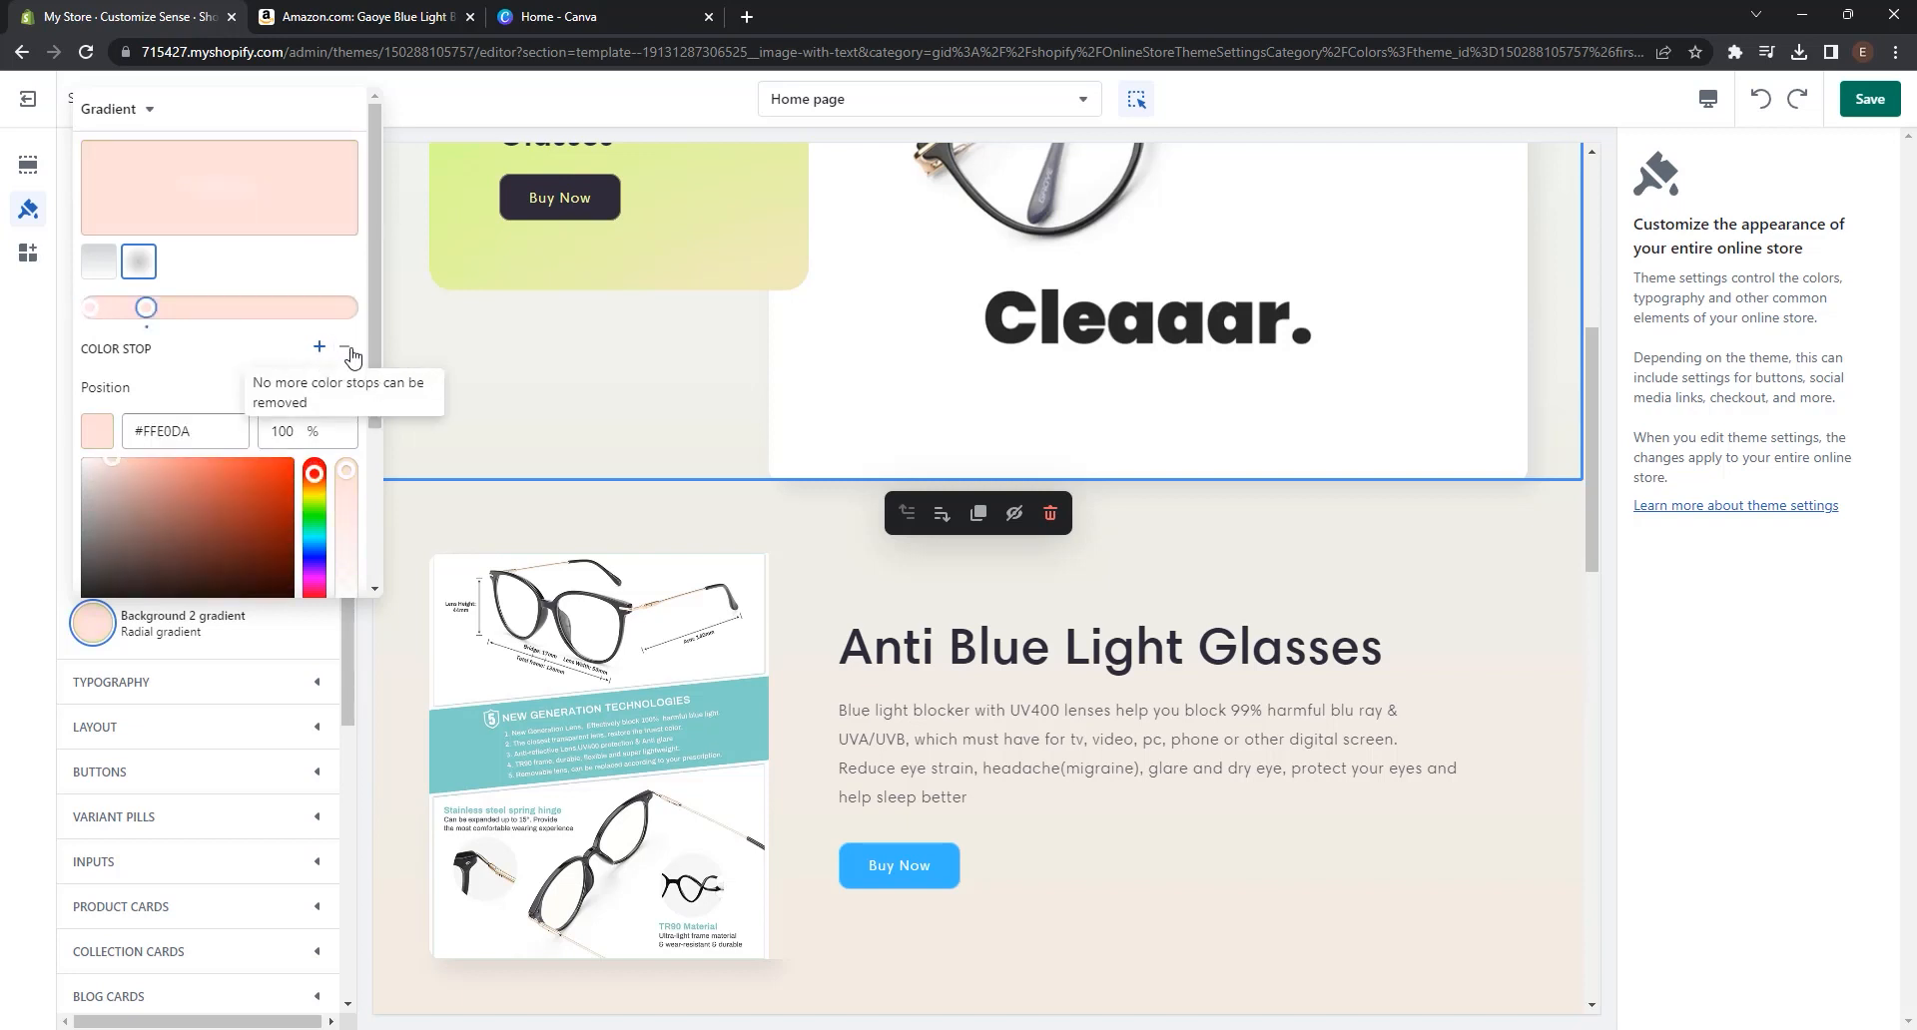
left_click(90, 307)
scroll(137, 413, "down", 2)
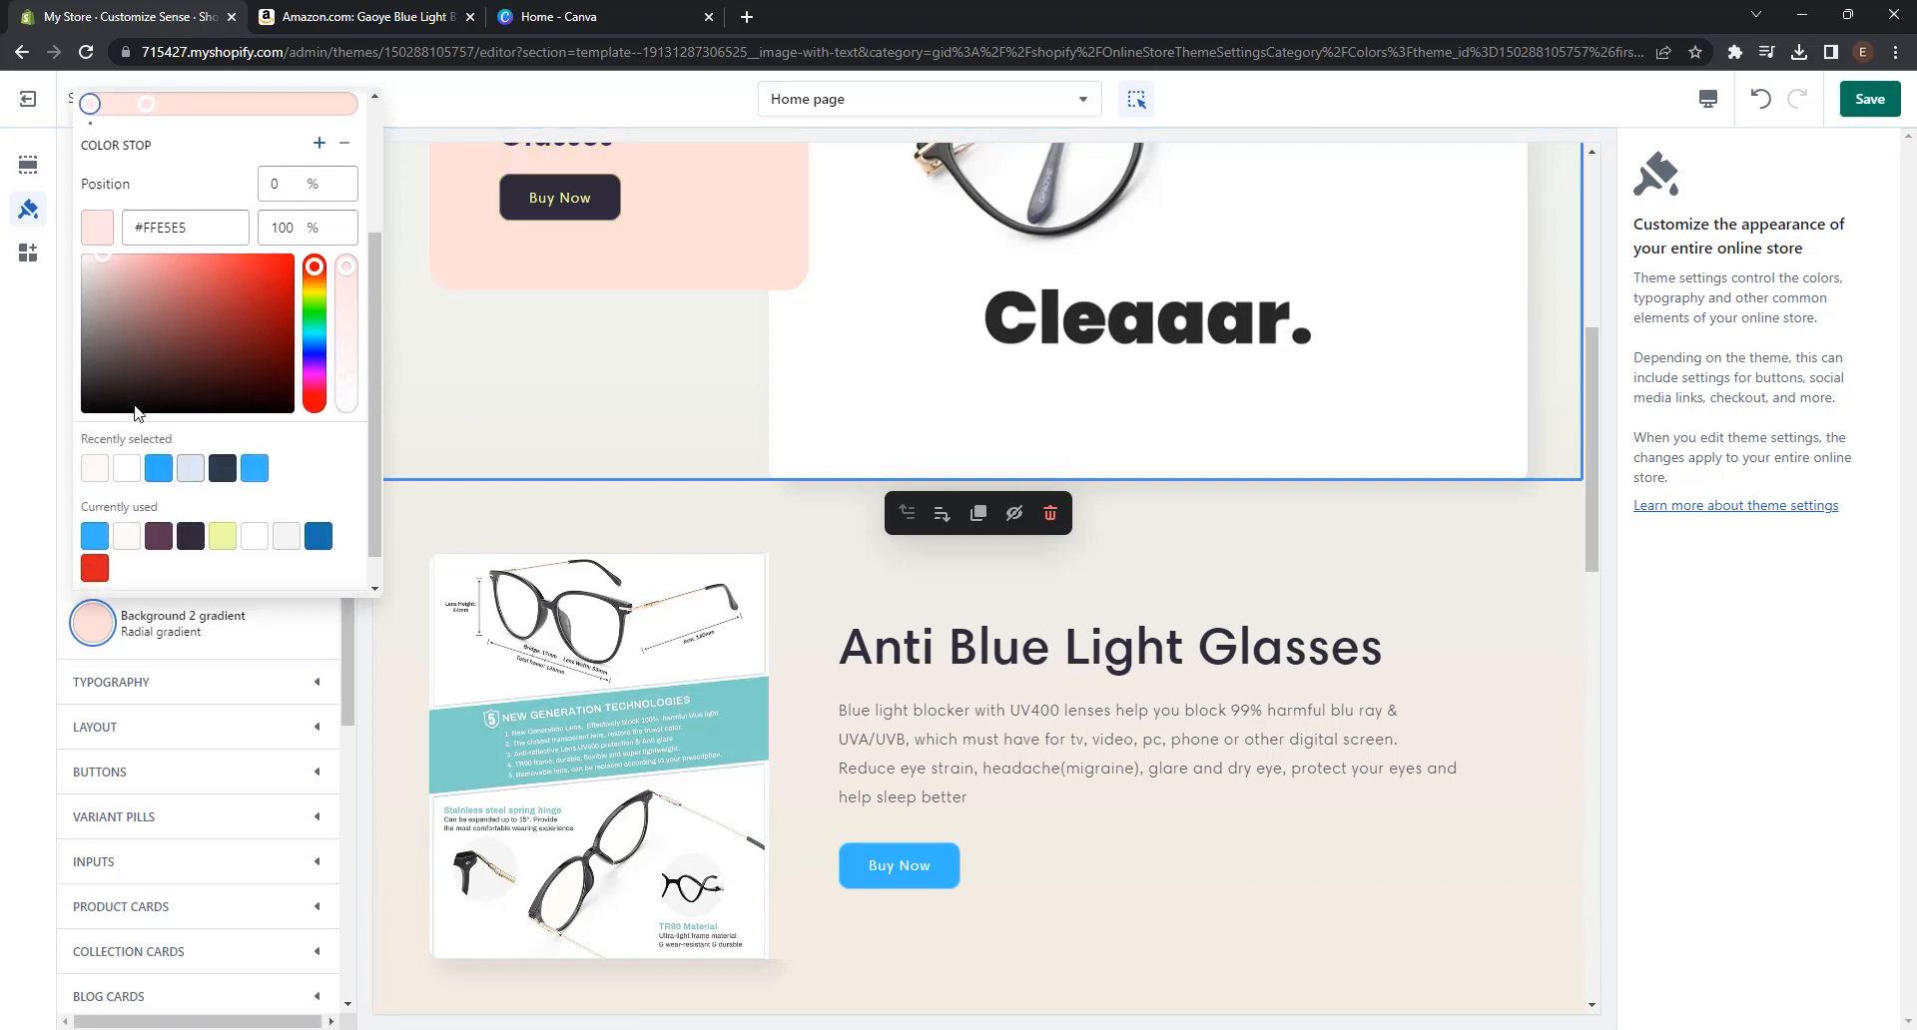
left_click(254, 431)
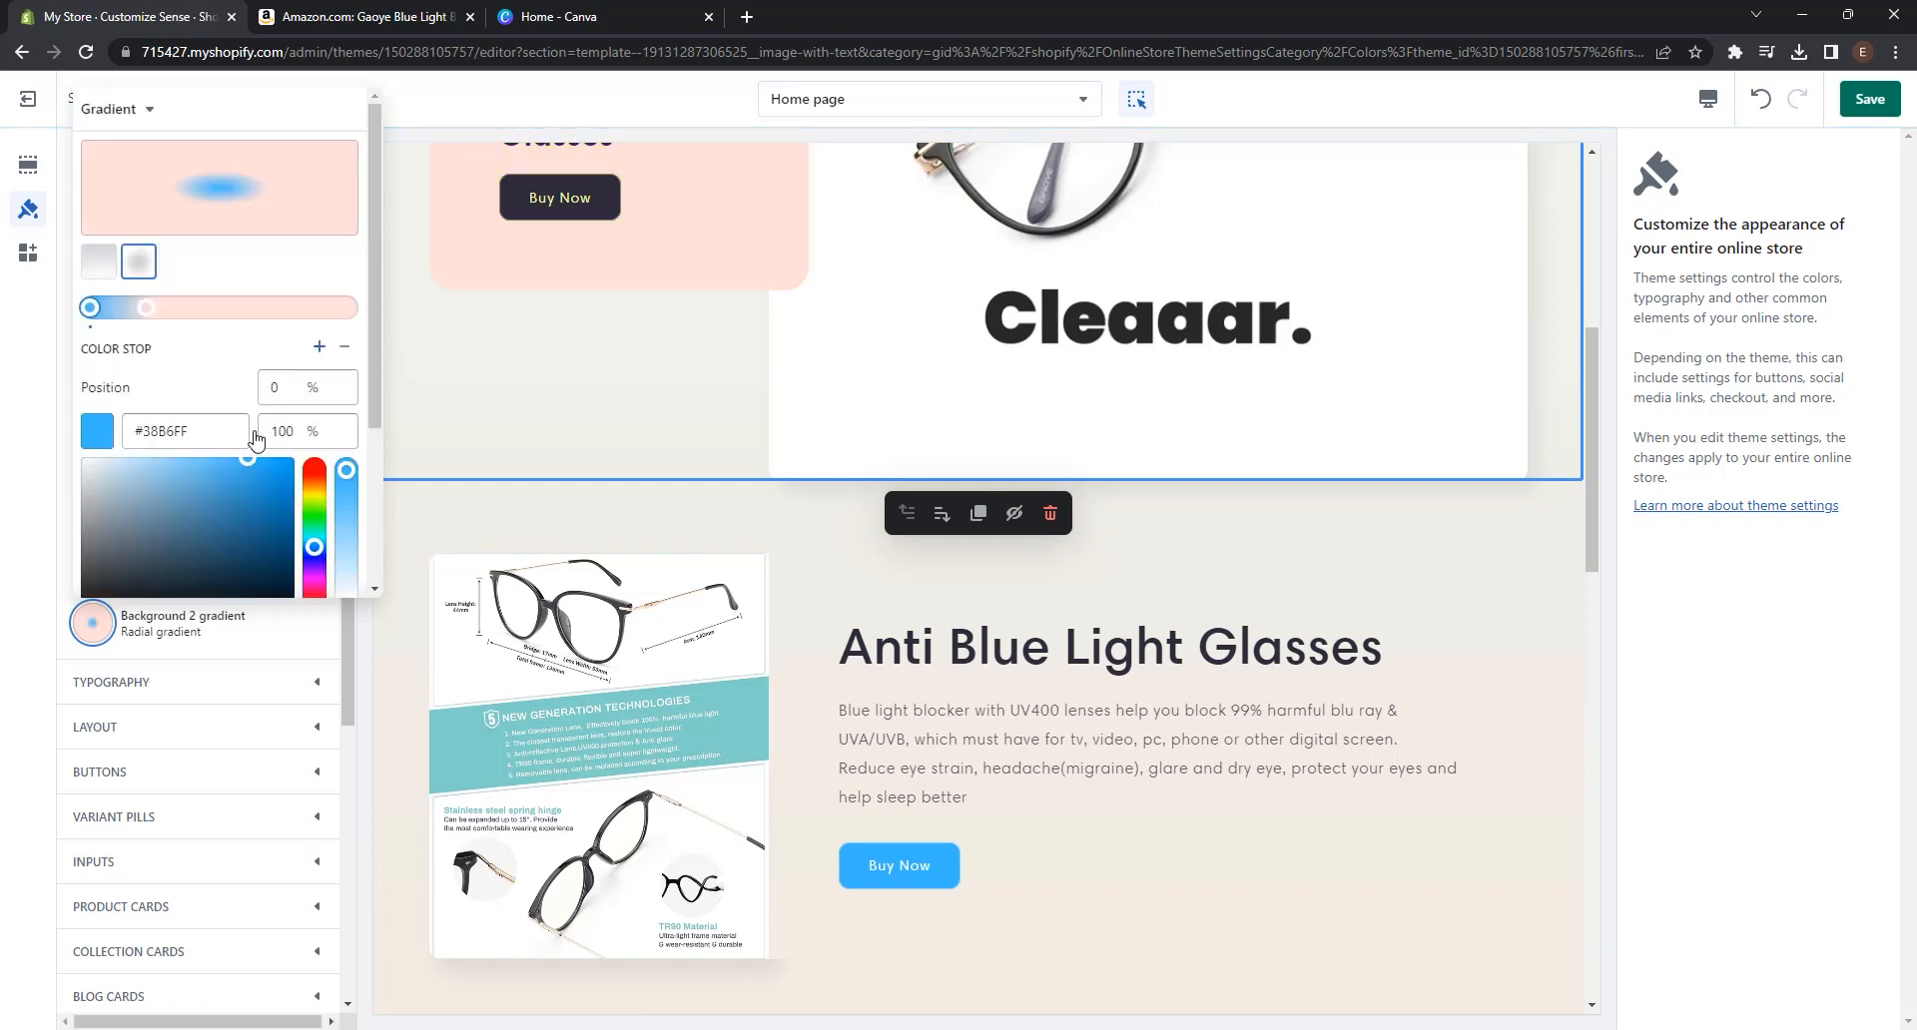
- Set the Background 2 gradient's second color stop to white #FFFFFF at 85% and save the theme
left_click(145, 308)
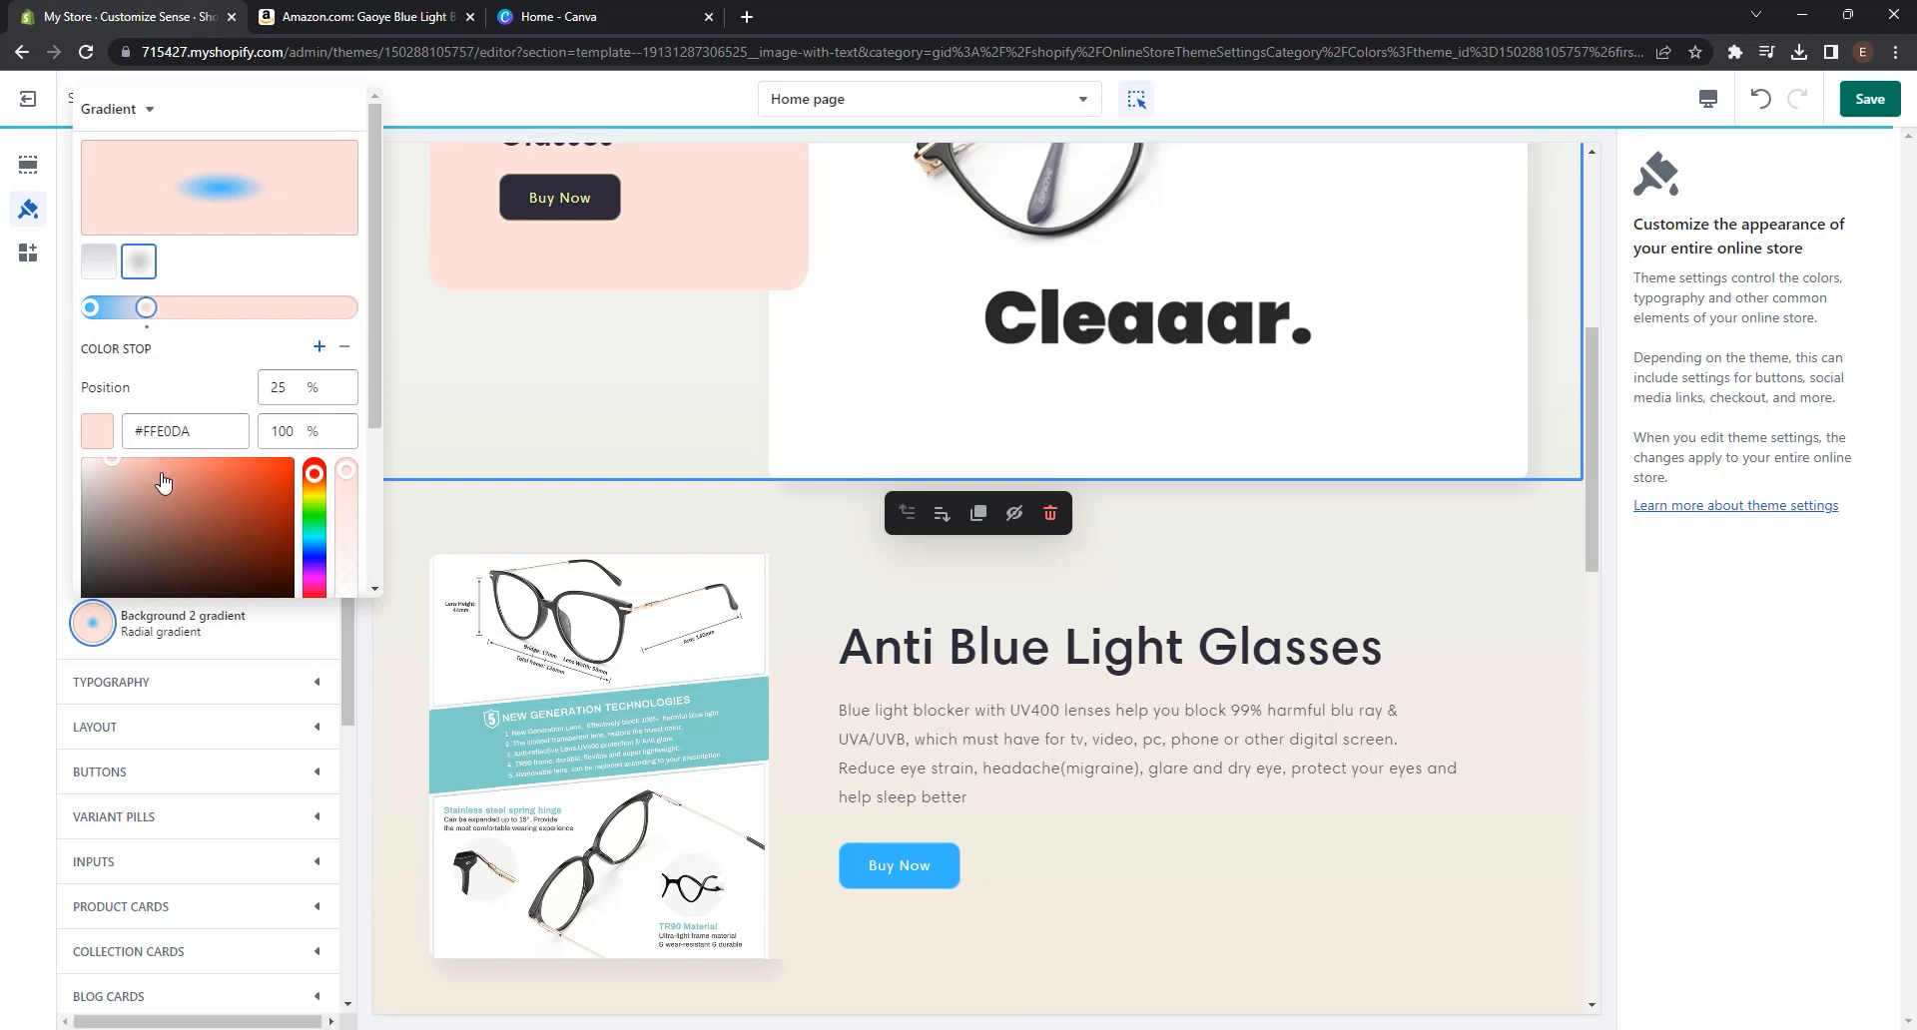
left_click_drag(163, 482, 80, 461)
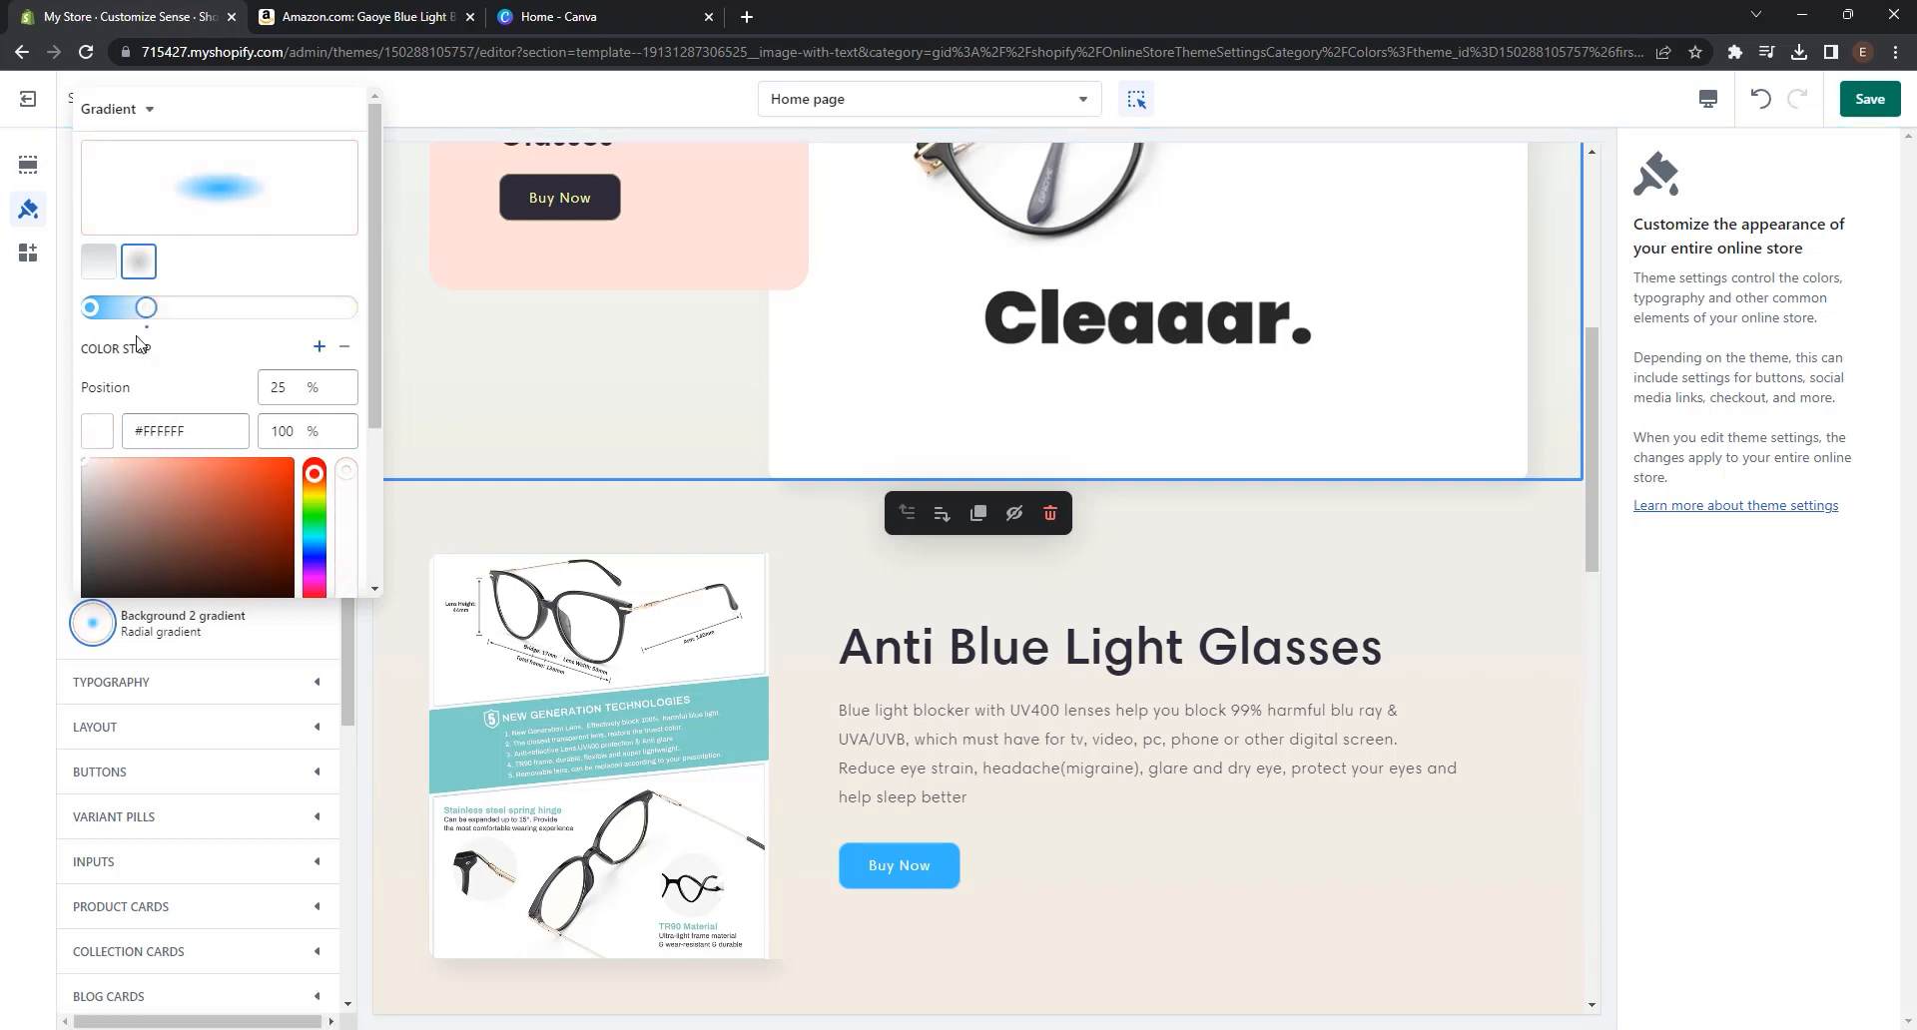
left_click_drag(146, 307, 315, 302)
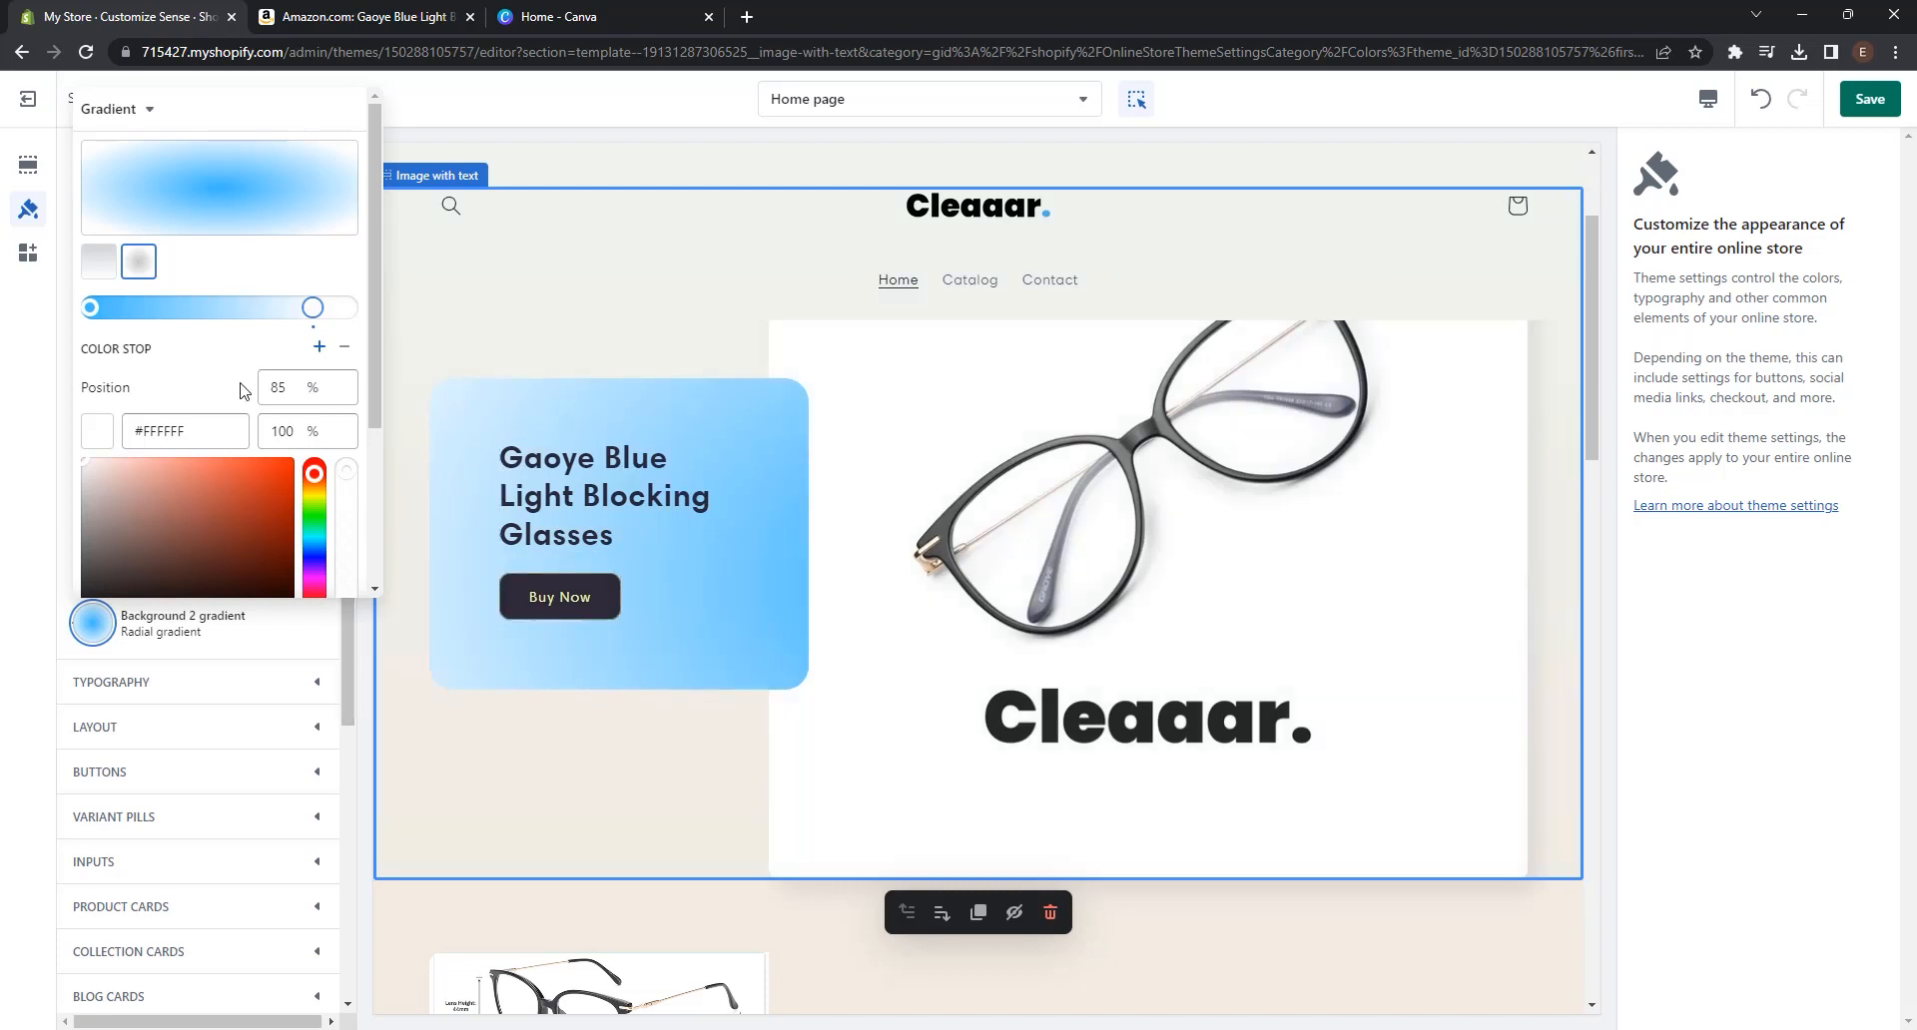
left_click(95, 623)
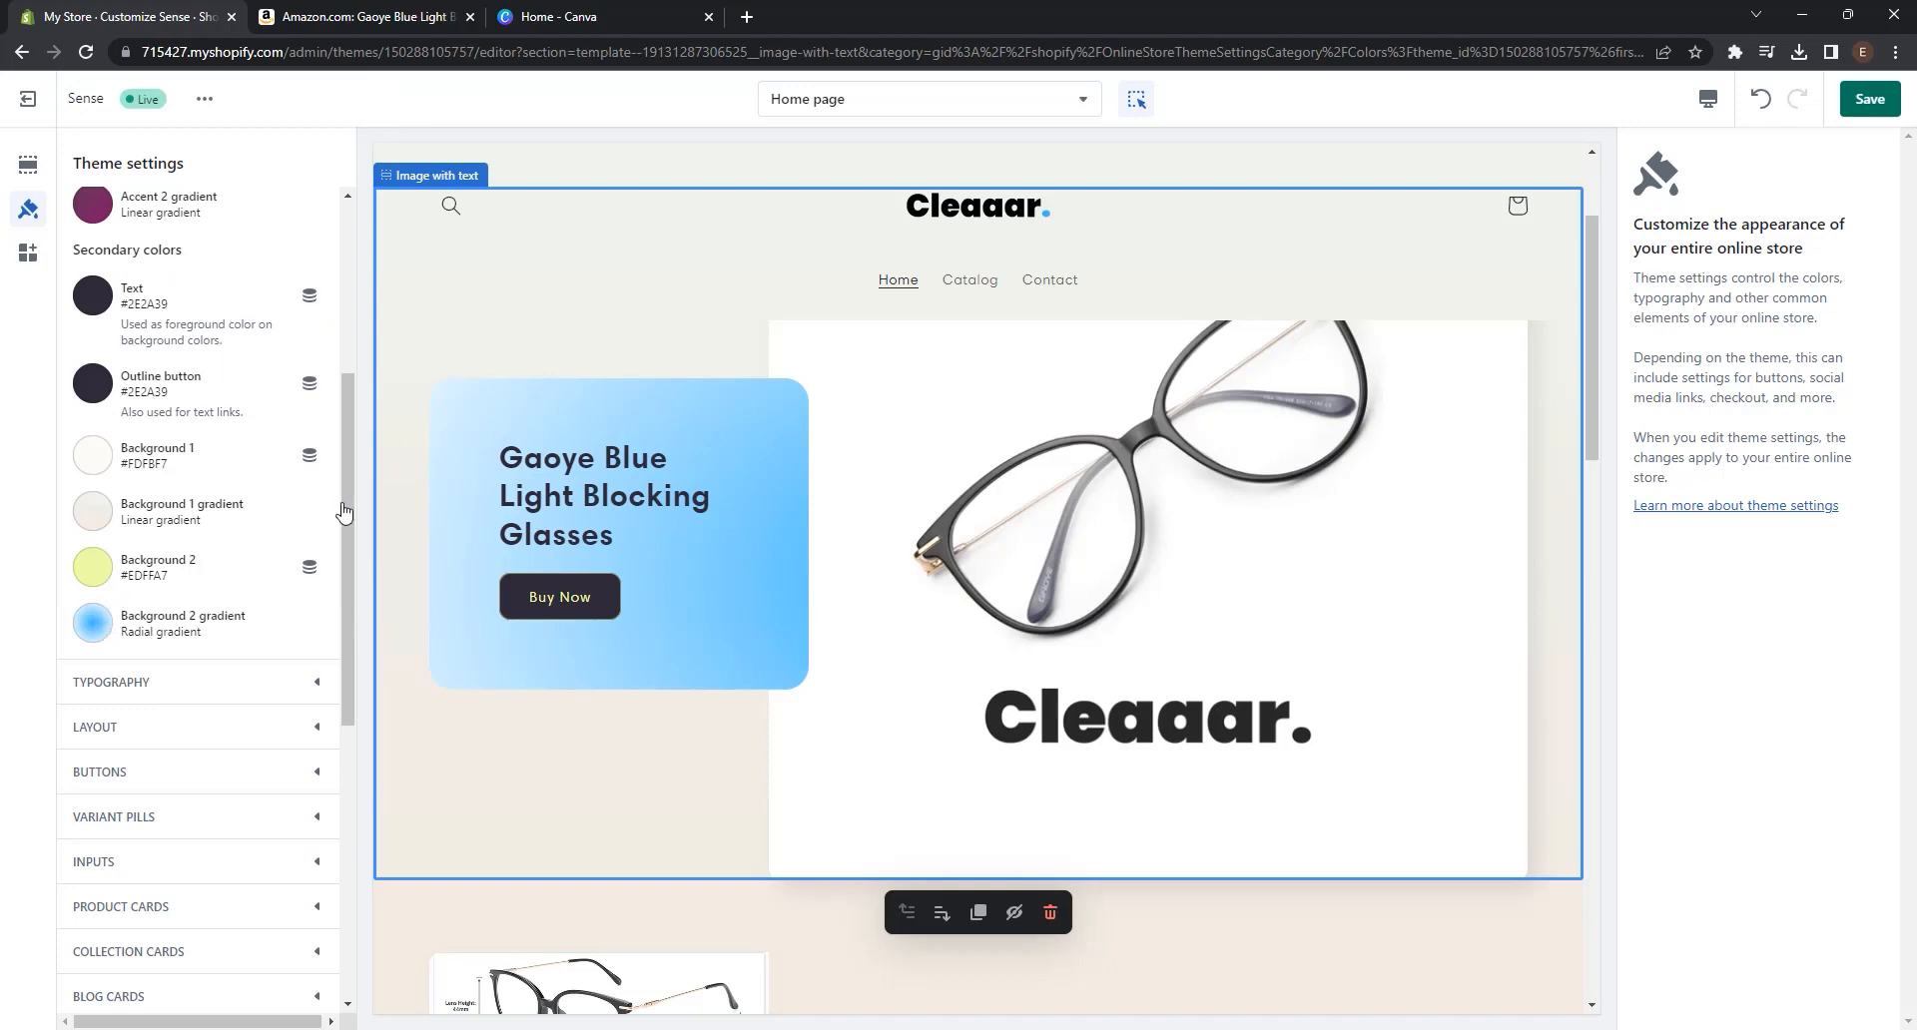
left_click(1877, 100)
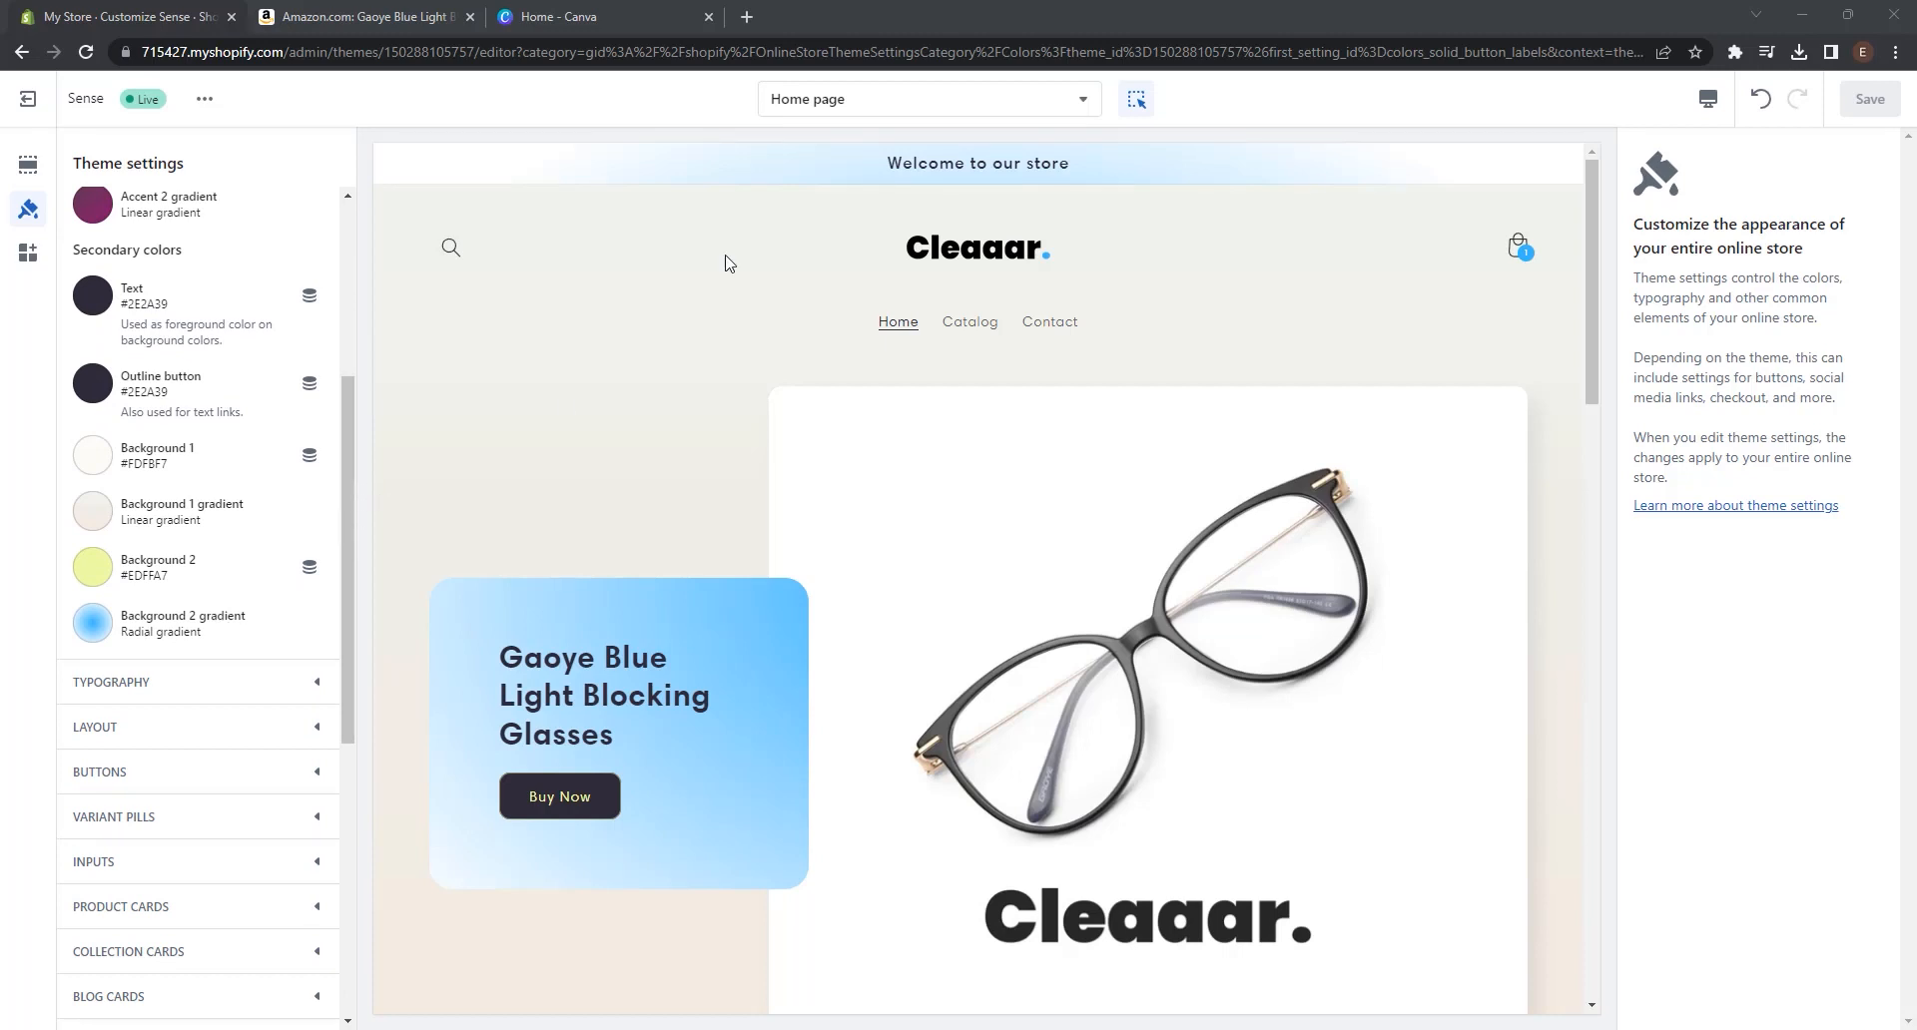
- Switch the preview to the Checkout page and open the Checkout colors in the theme settings
left_click(817, 104)
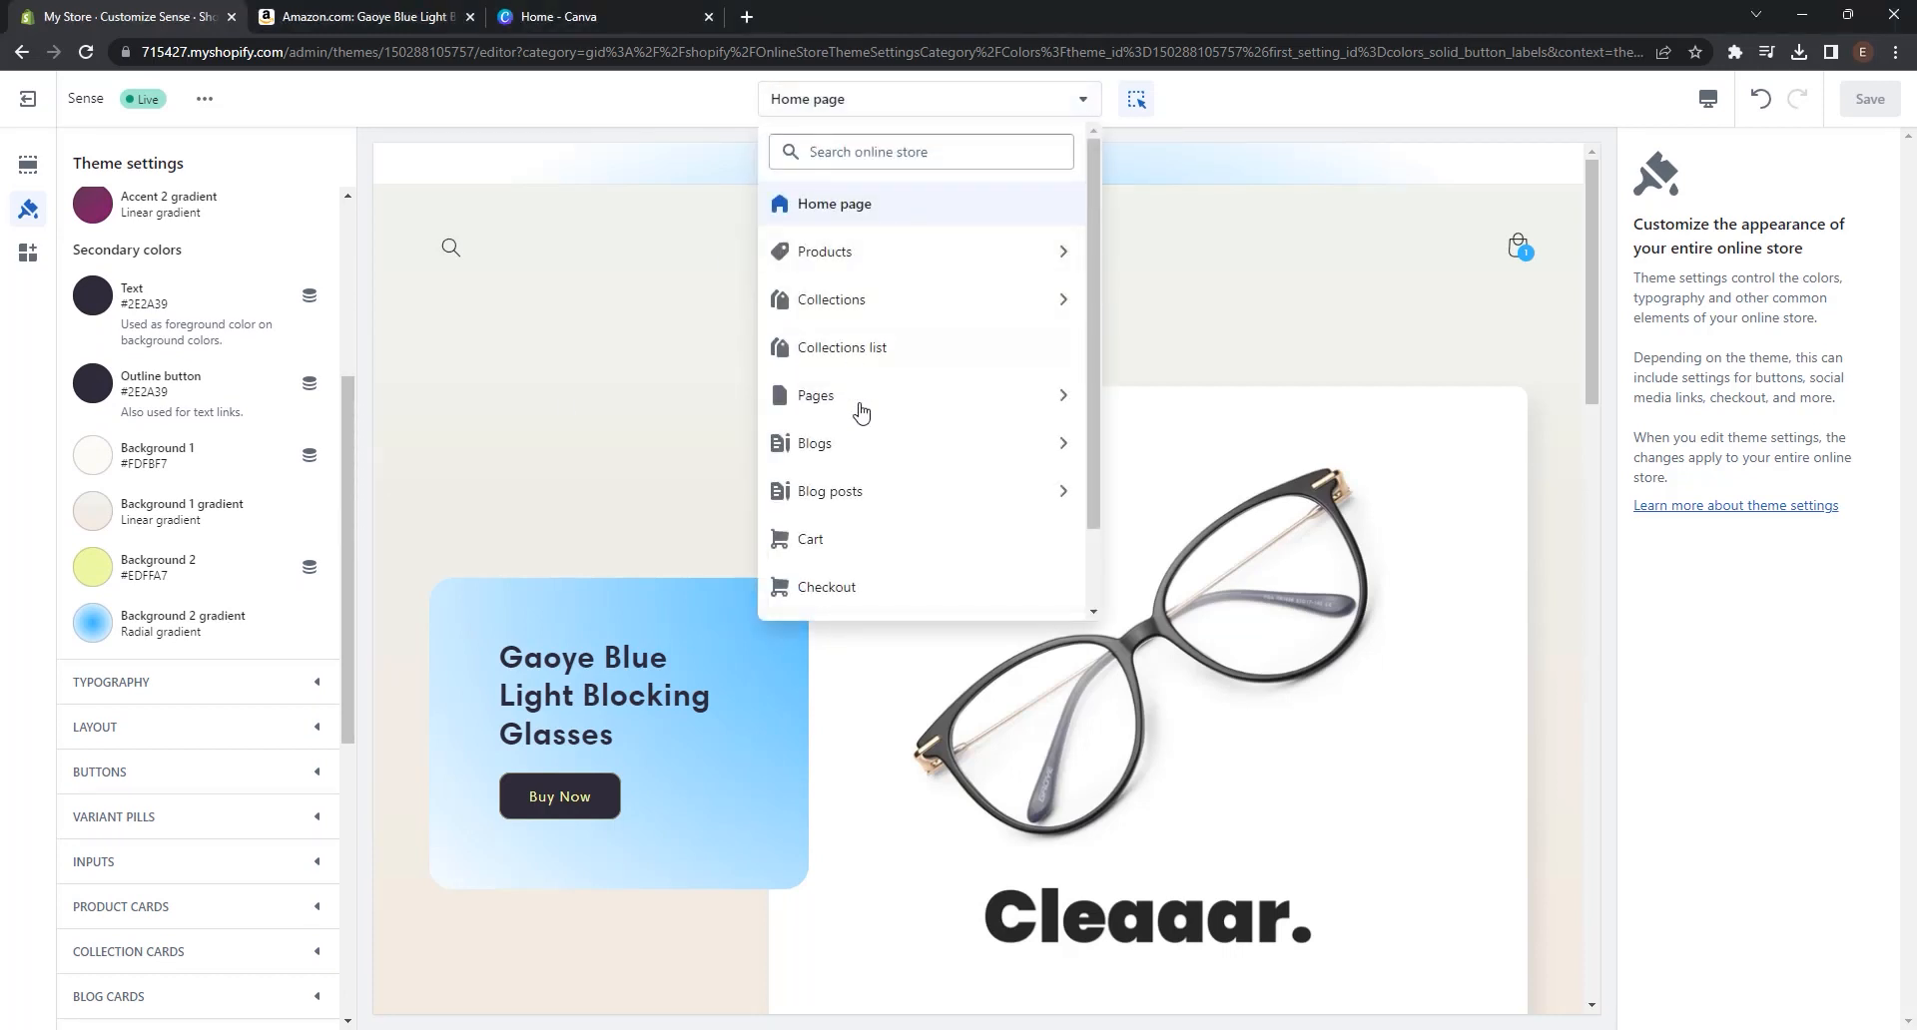
left_click(863, 587)
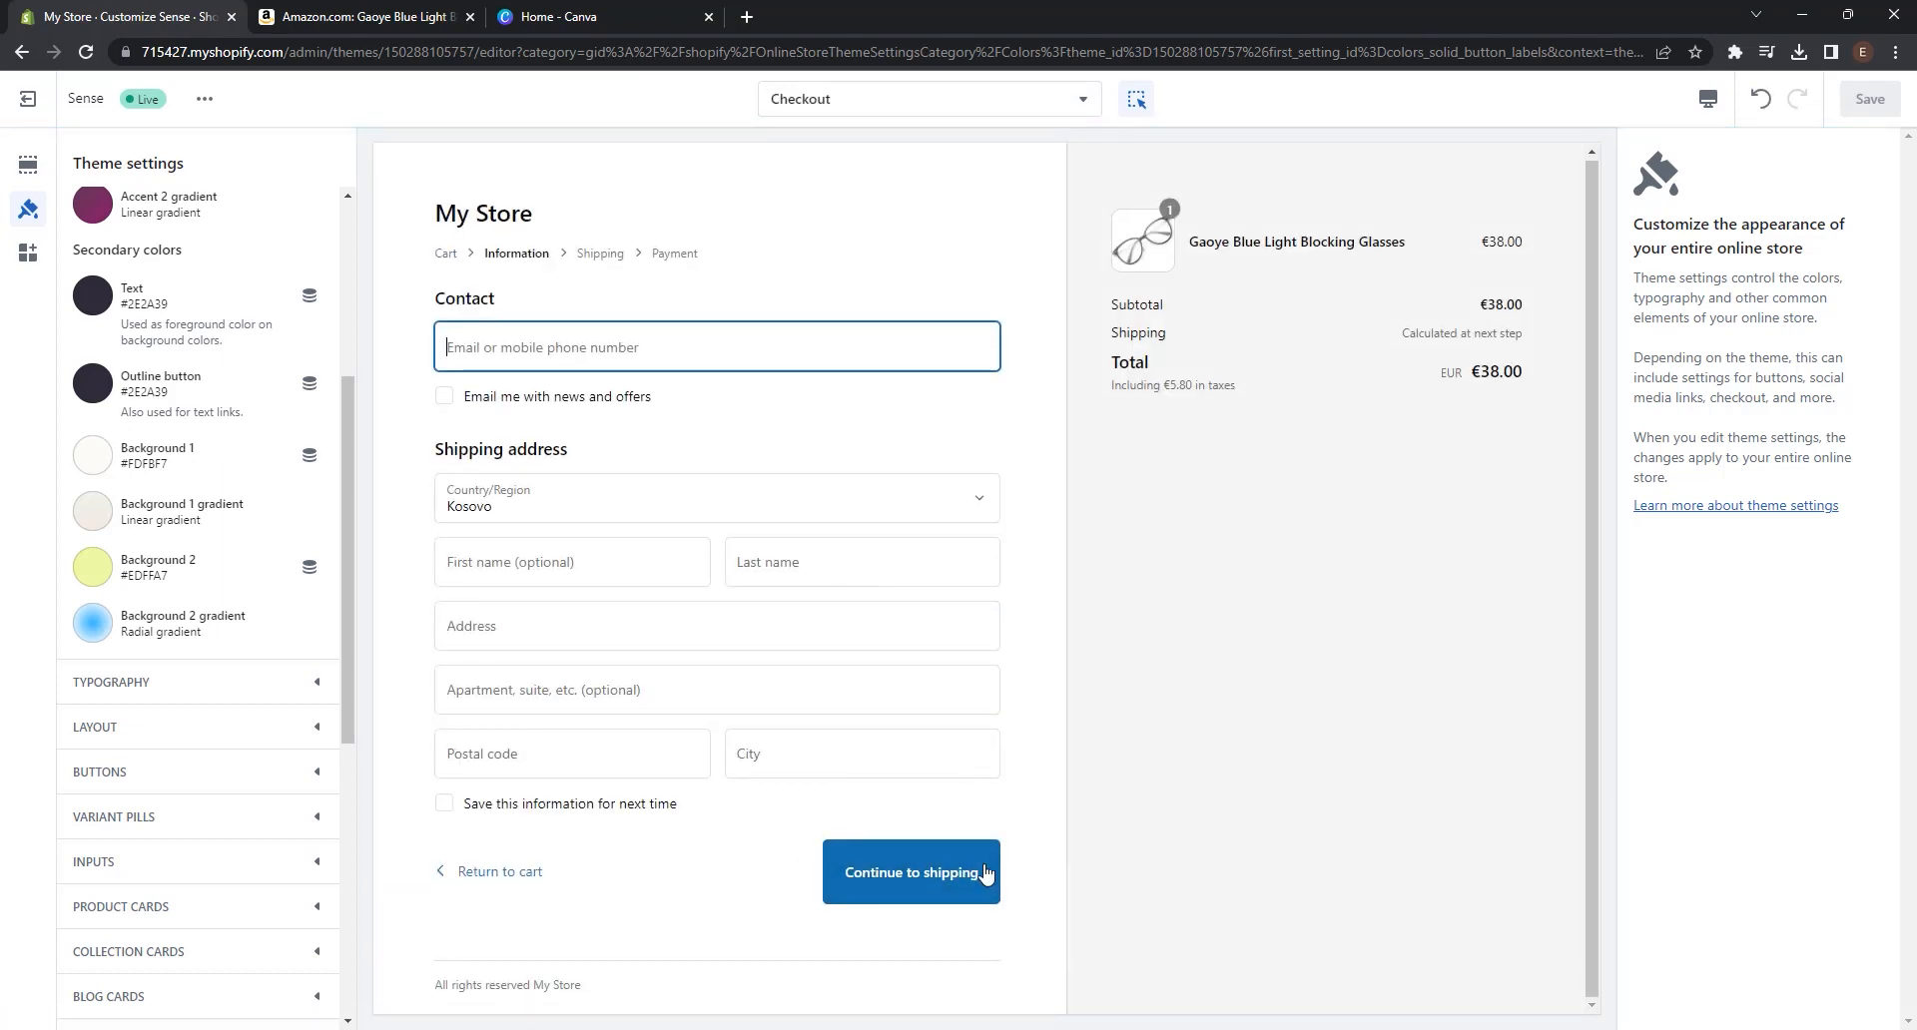
scroll(215, 627, "down", 2)
scroll(217, 630, "down", 5)
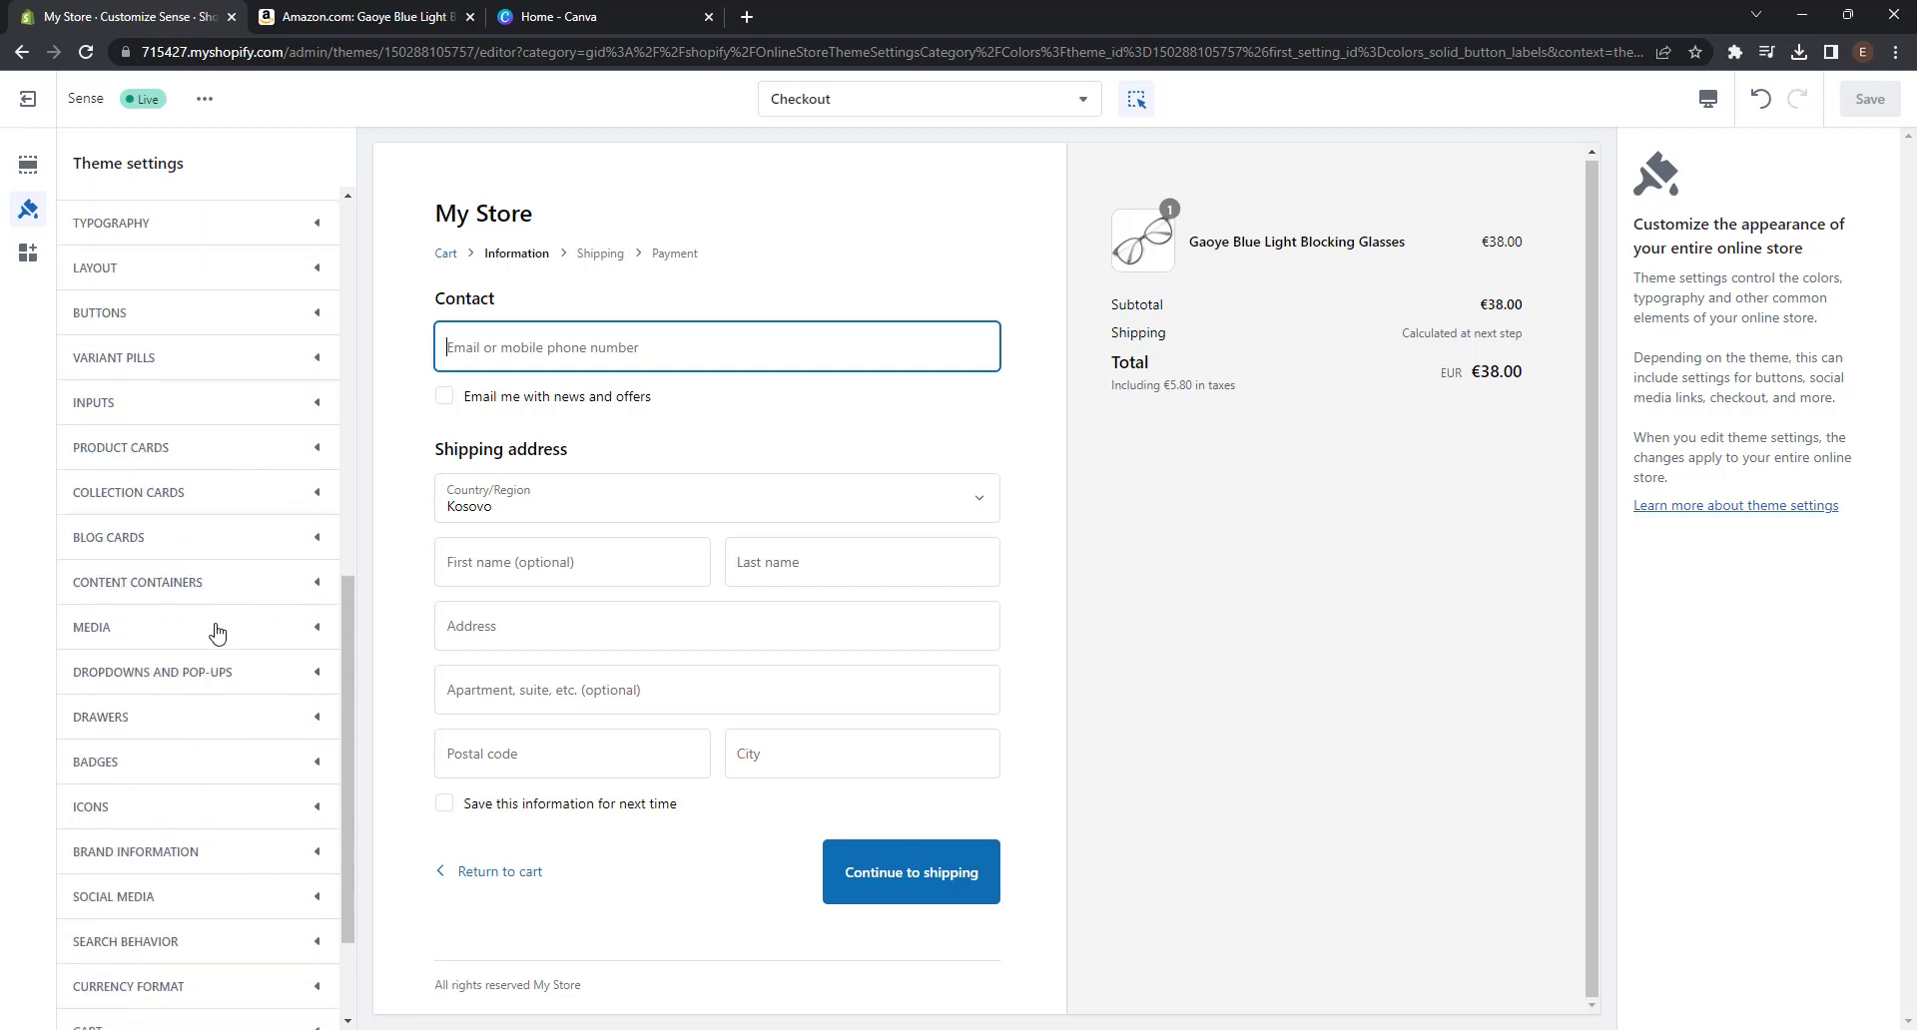
left_click(260, 930)
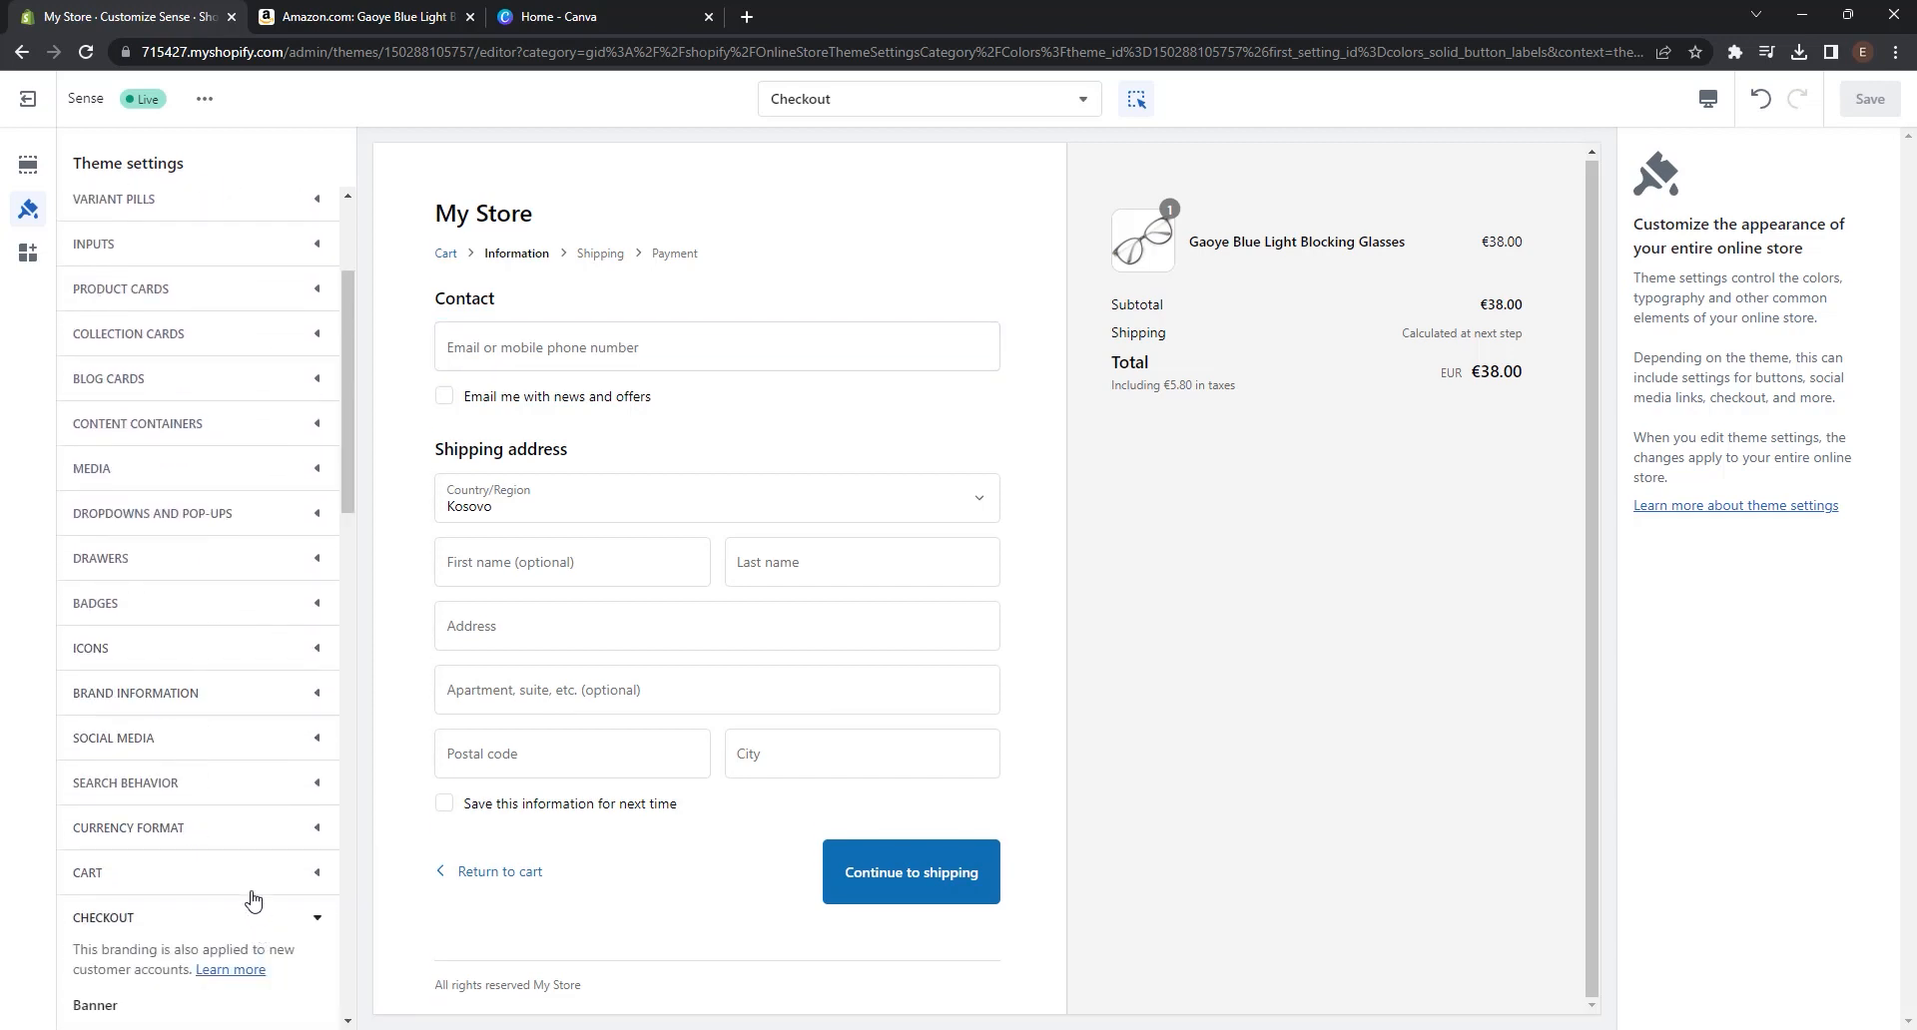
scroll(229, 828, "down", 7)
scroll(232, 732, "down", 7)
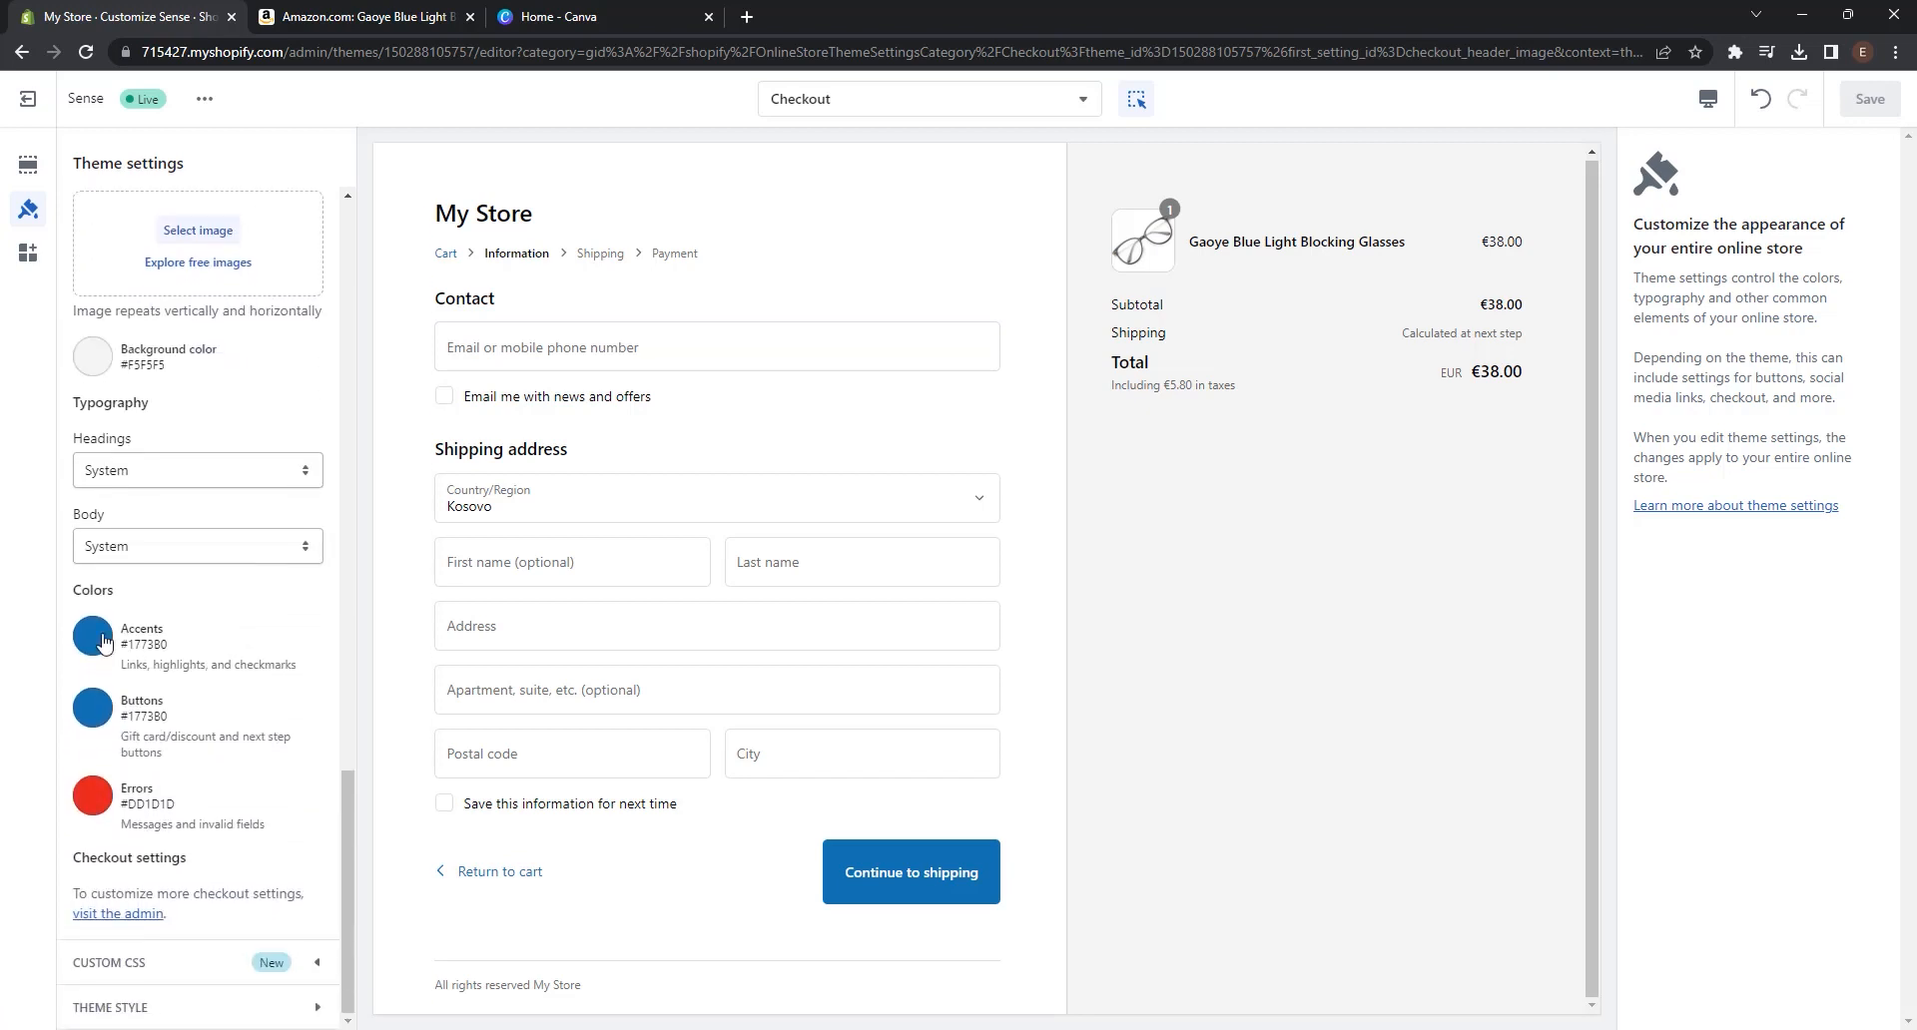
- Set the checkout Accents and Buttons colors to the recently selected blue #38B6FF and save the theme
left_click(99, 640)
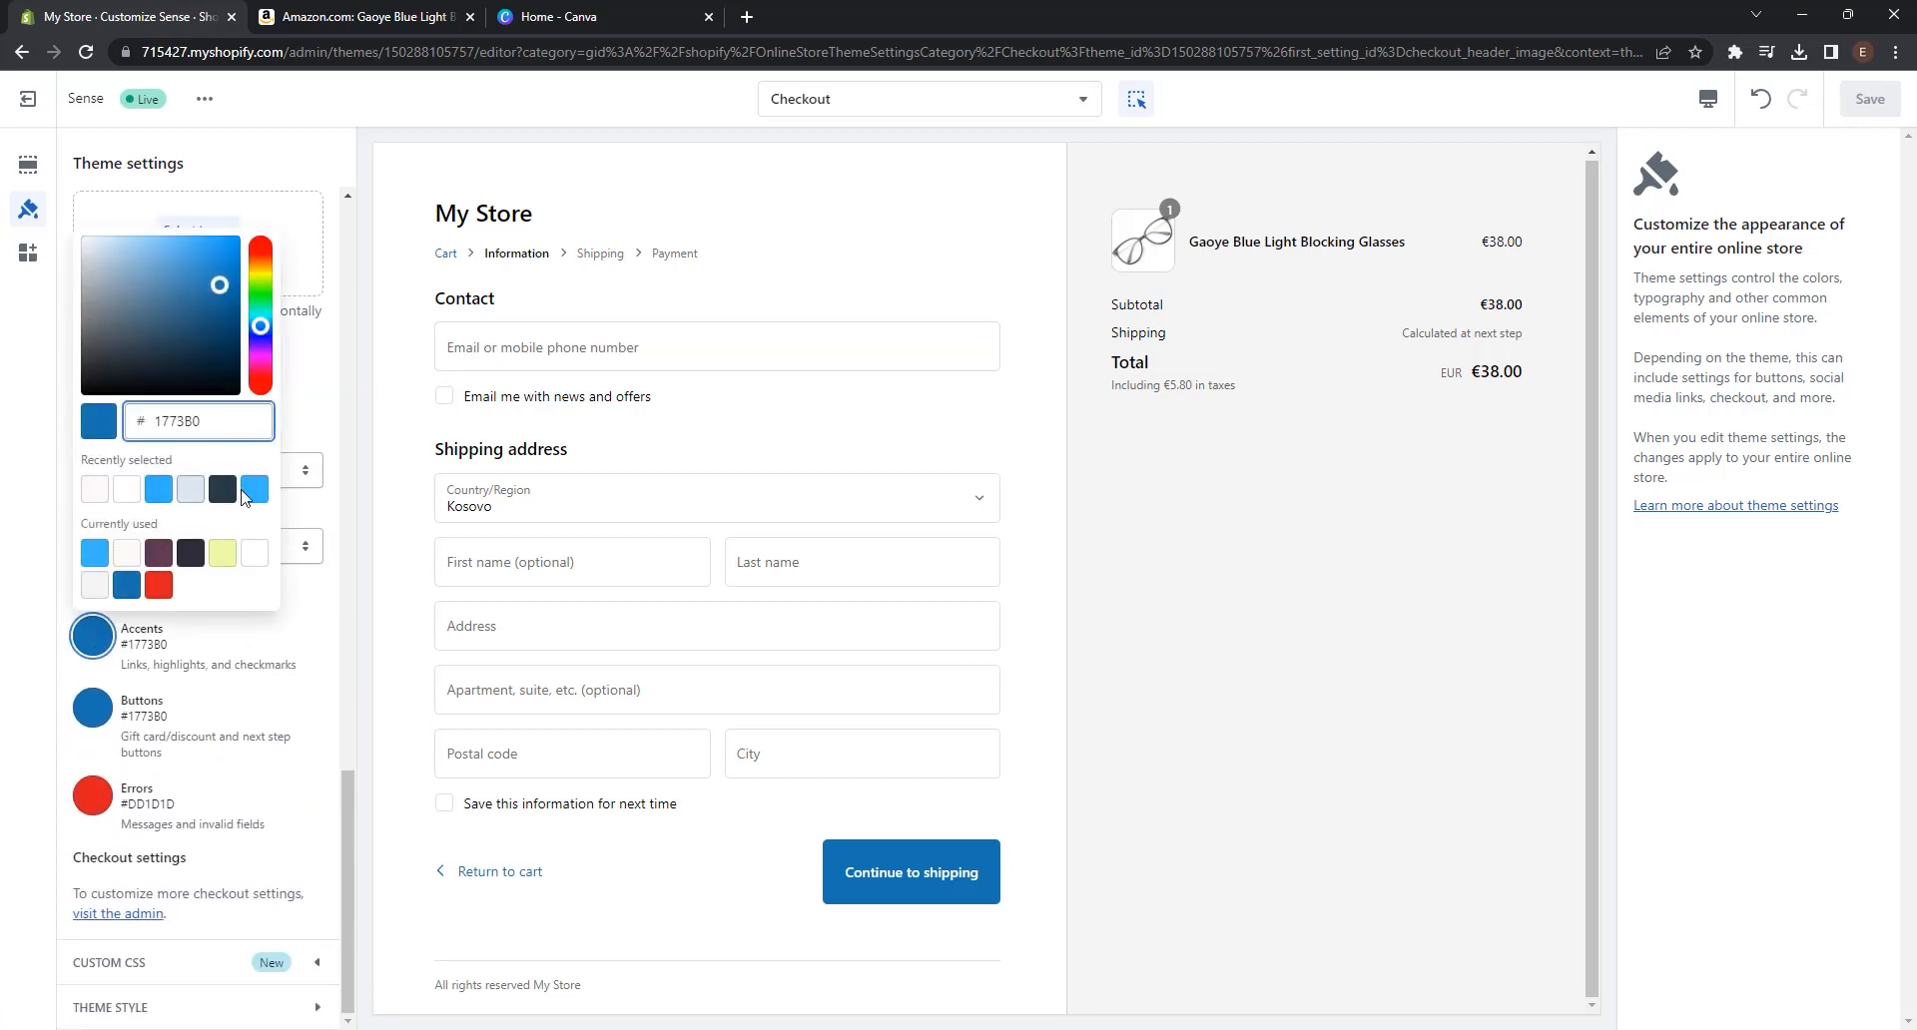
left_click(256, 491)
left_click(107, 717)
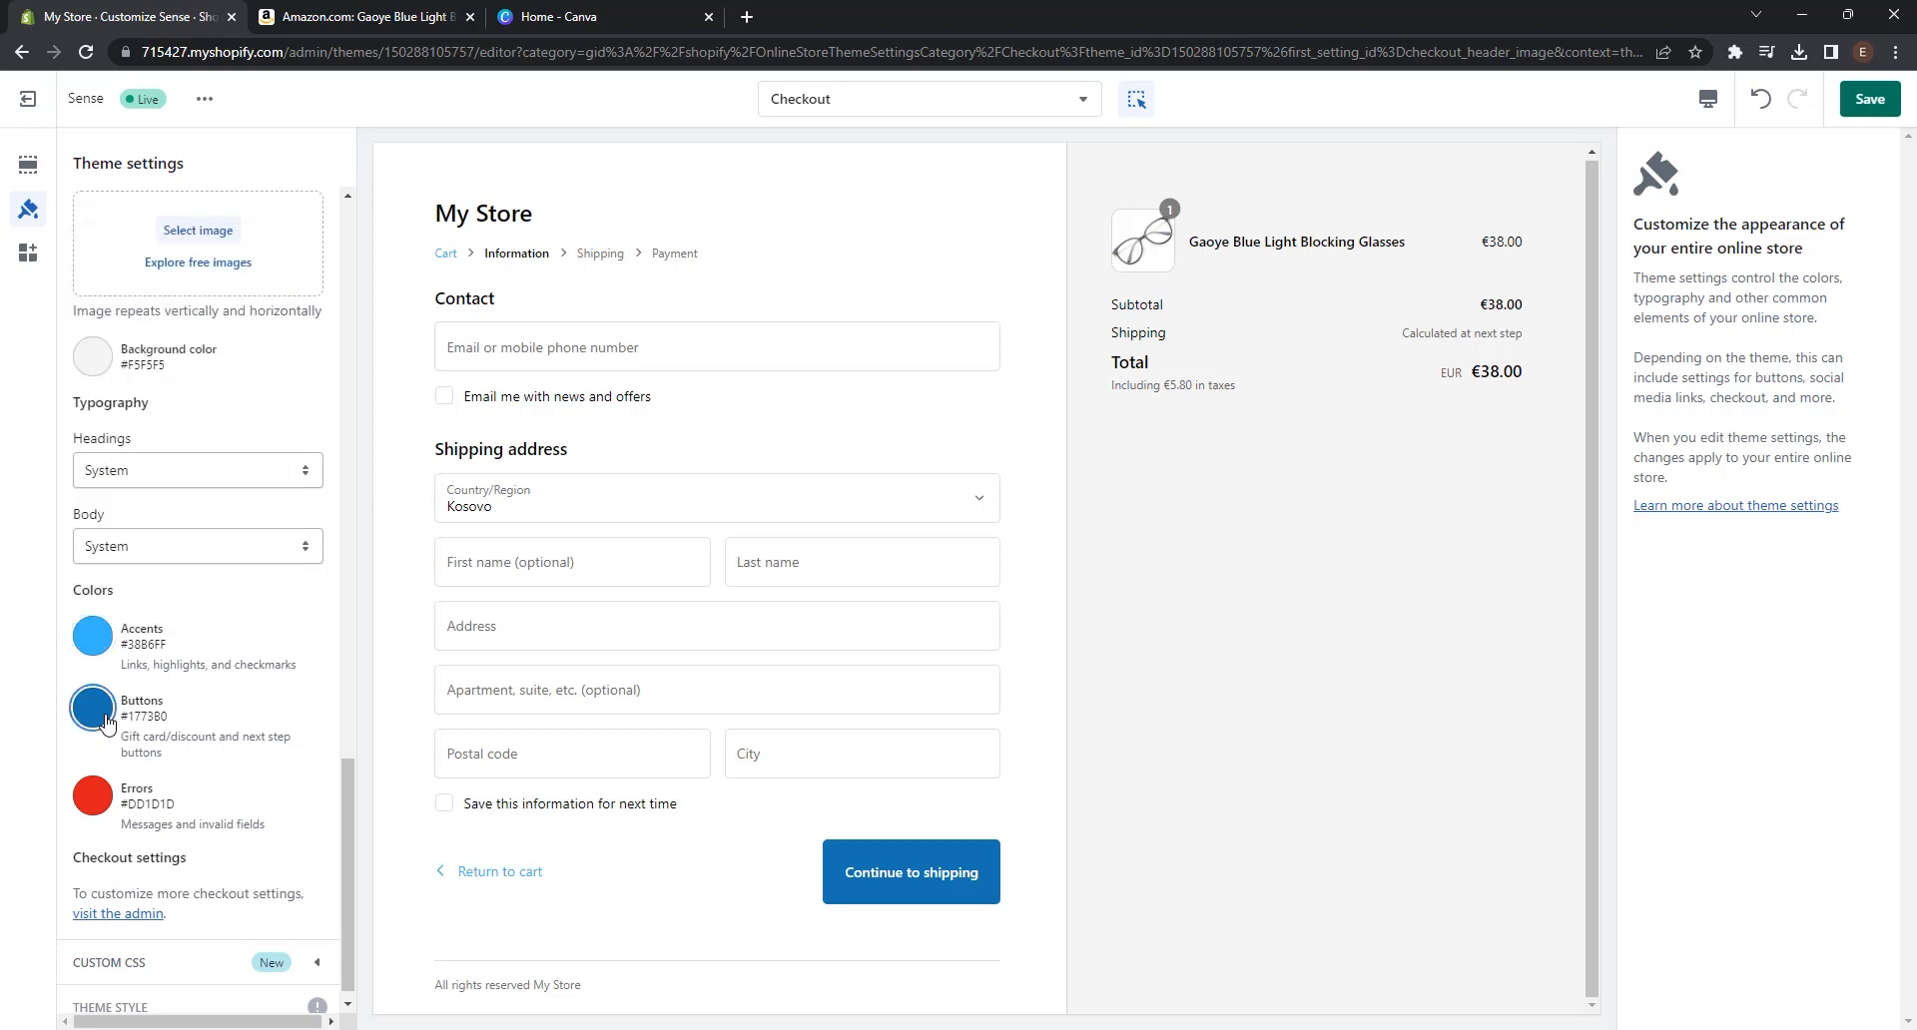
left_click(107, 717)
left_click(256, 565)
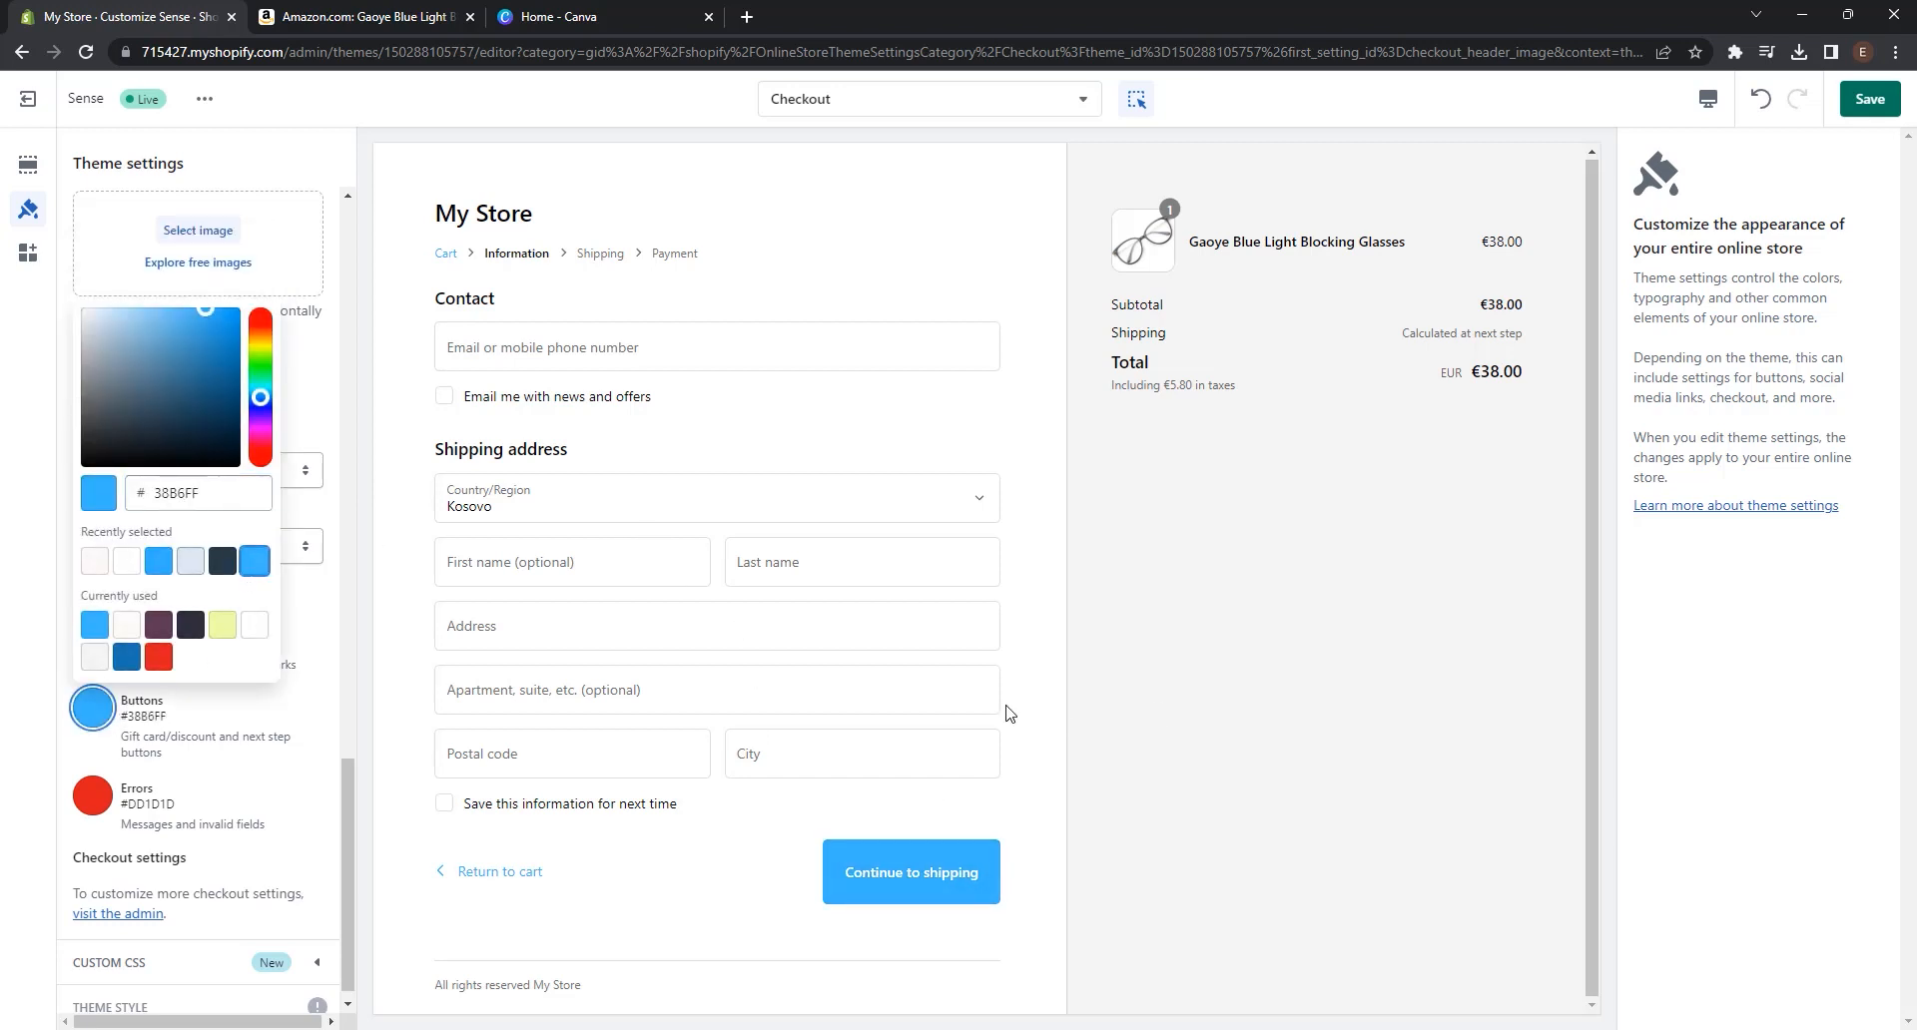
left_click(1859, 104)
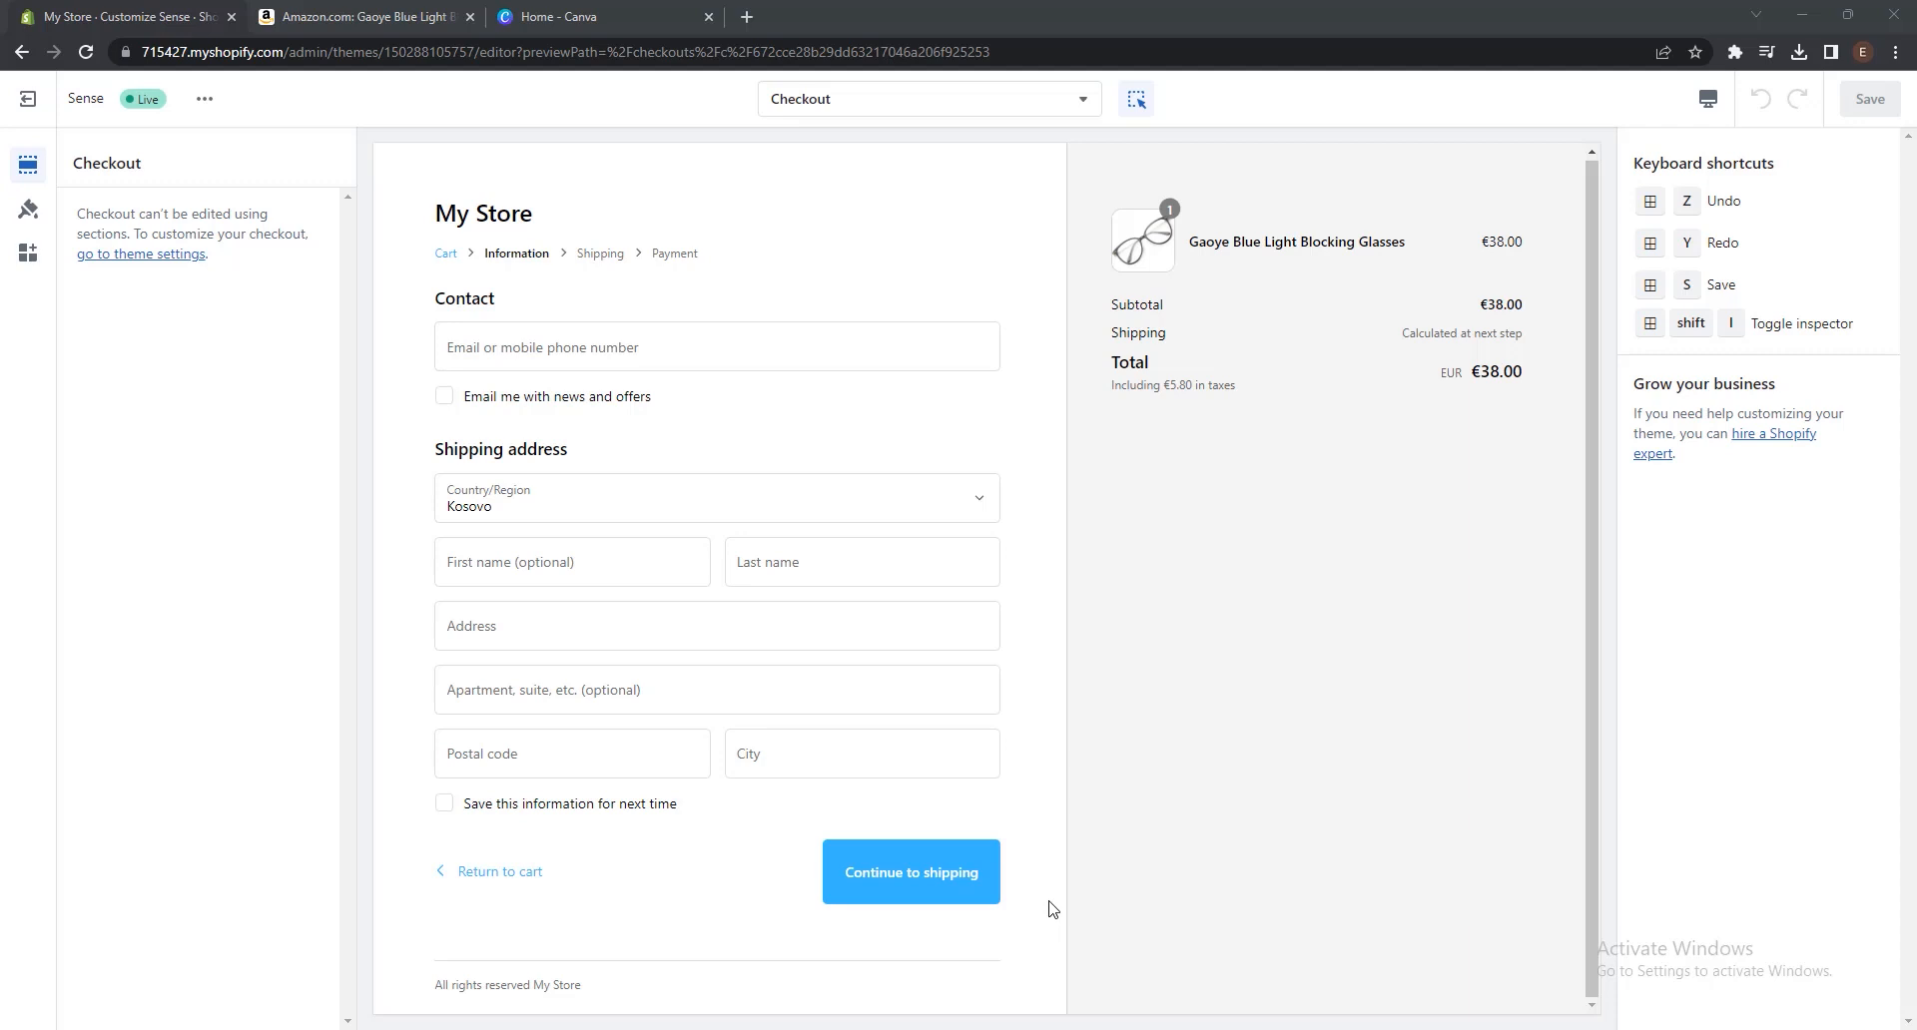
- Exit the theme editor to the store settings and review the Store details page
left_click(29, 102)
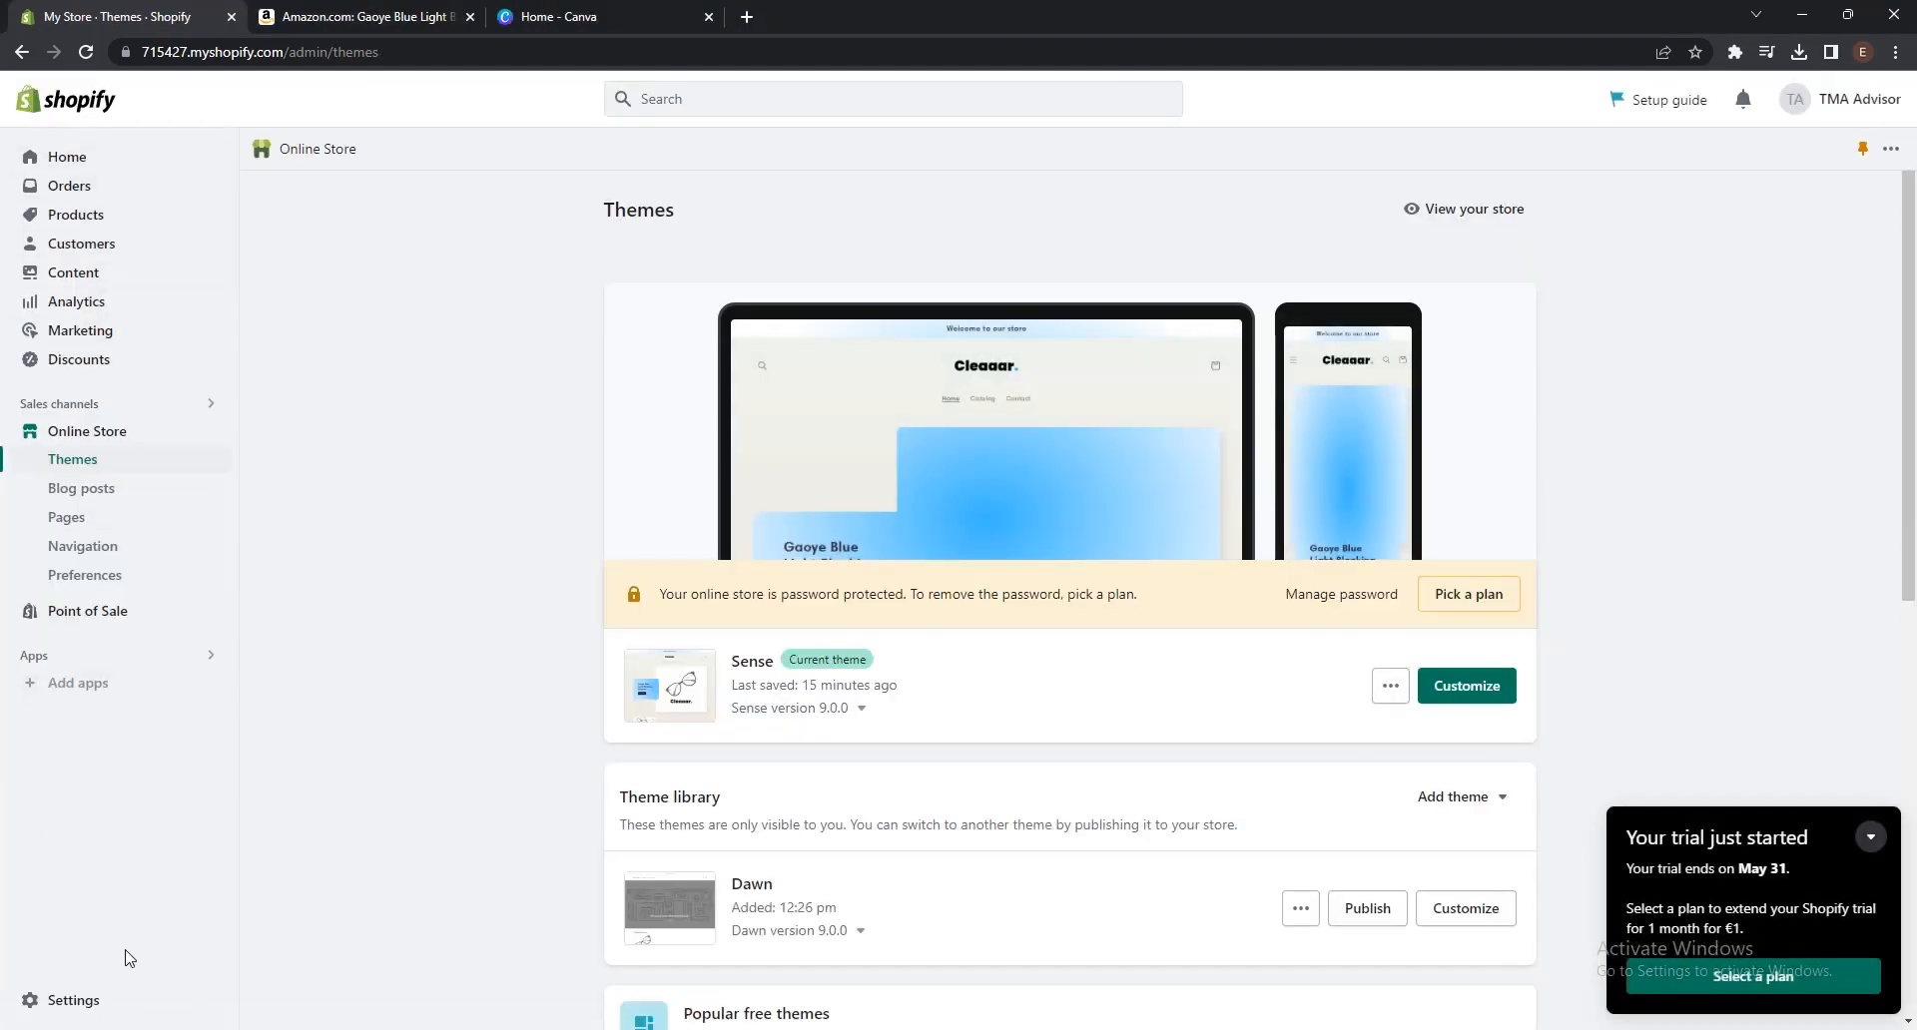
left_click(95, 1002)
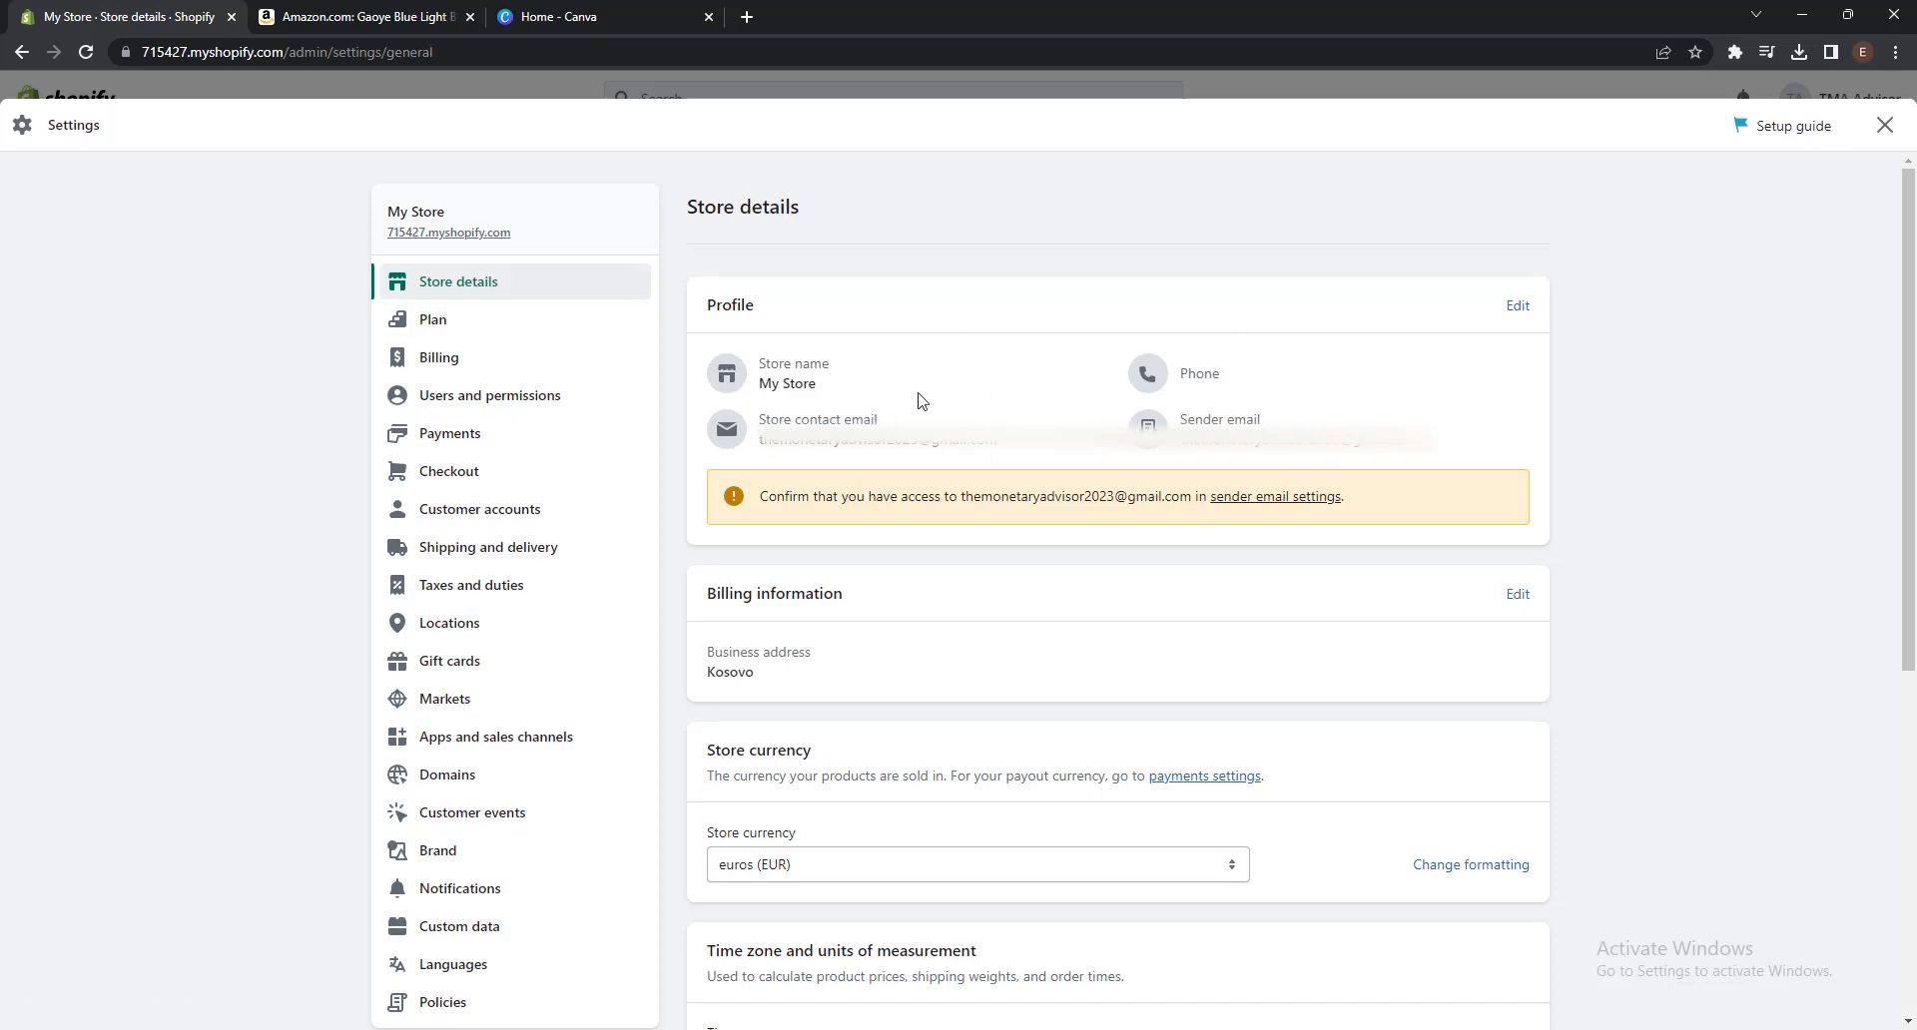
scroll(1092, 491, "down", 5)
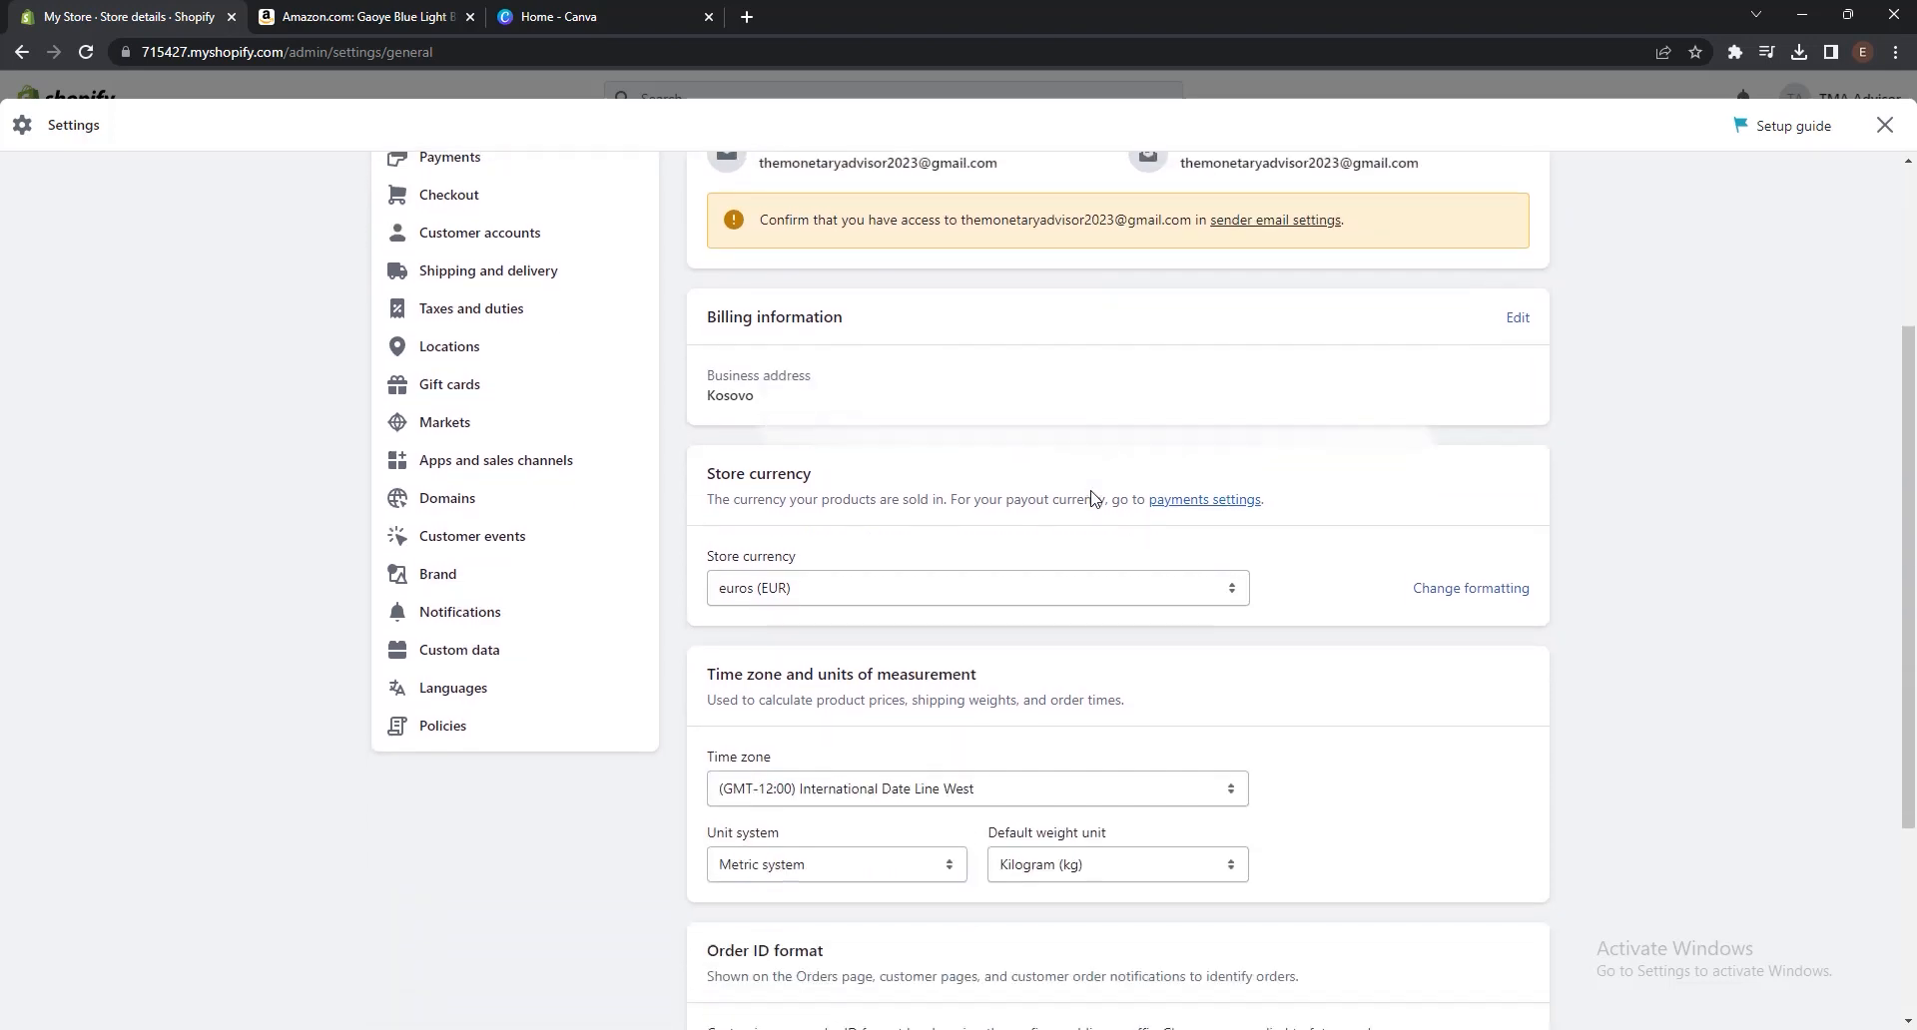
scroll(1350, 559, "up", 5)
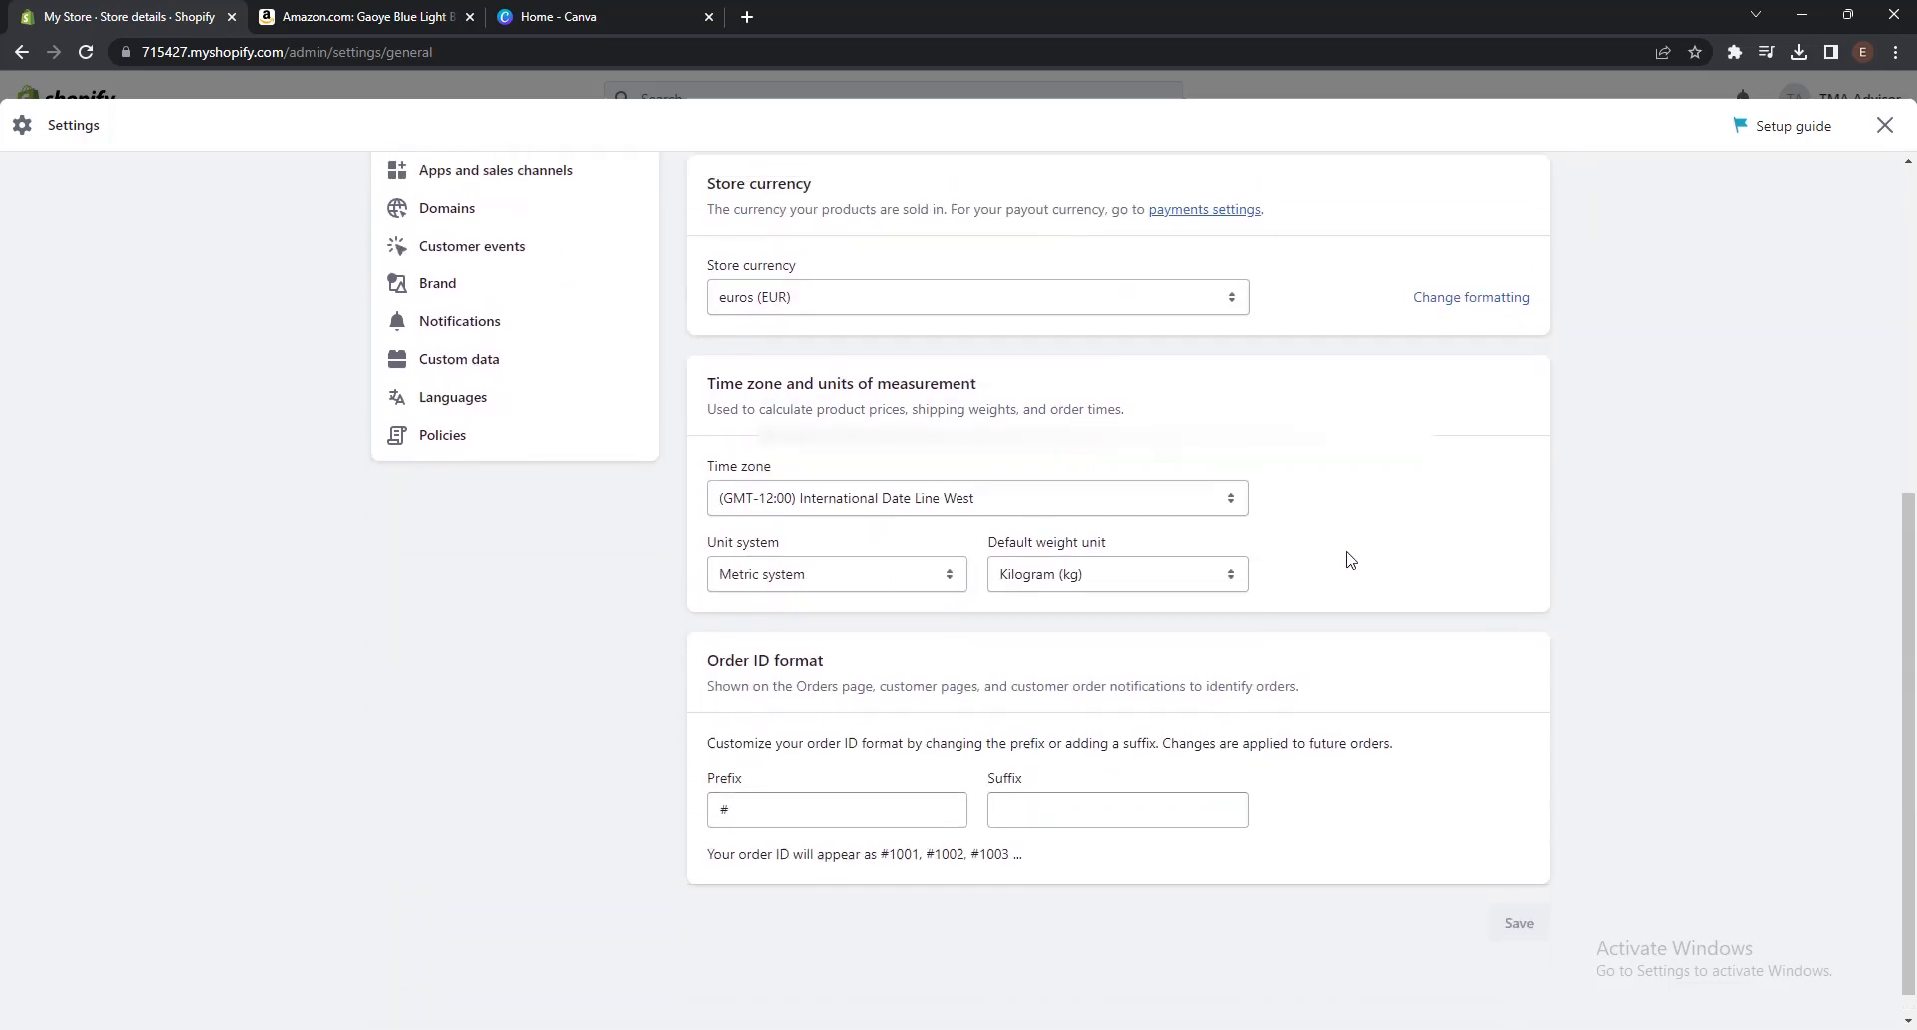
scroll(1346, 561, "down", 5)
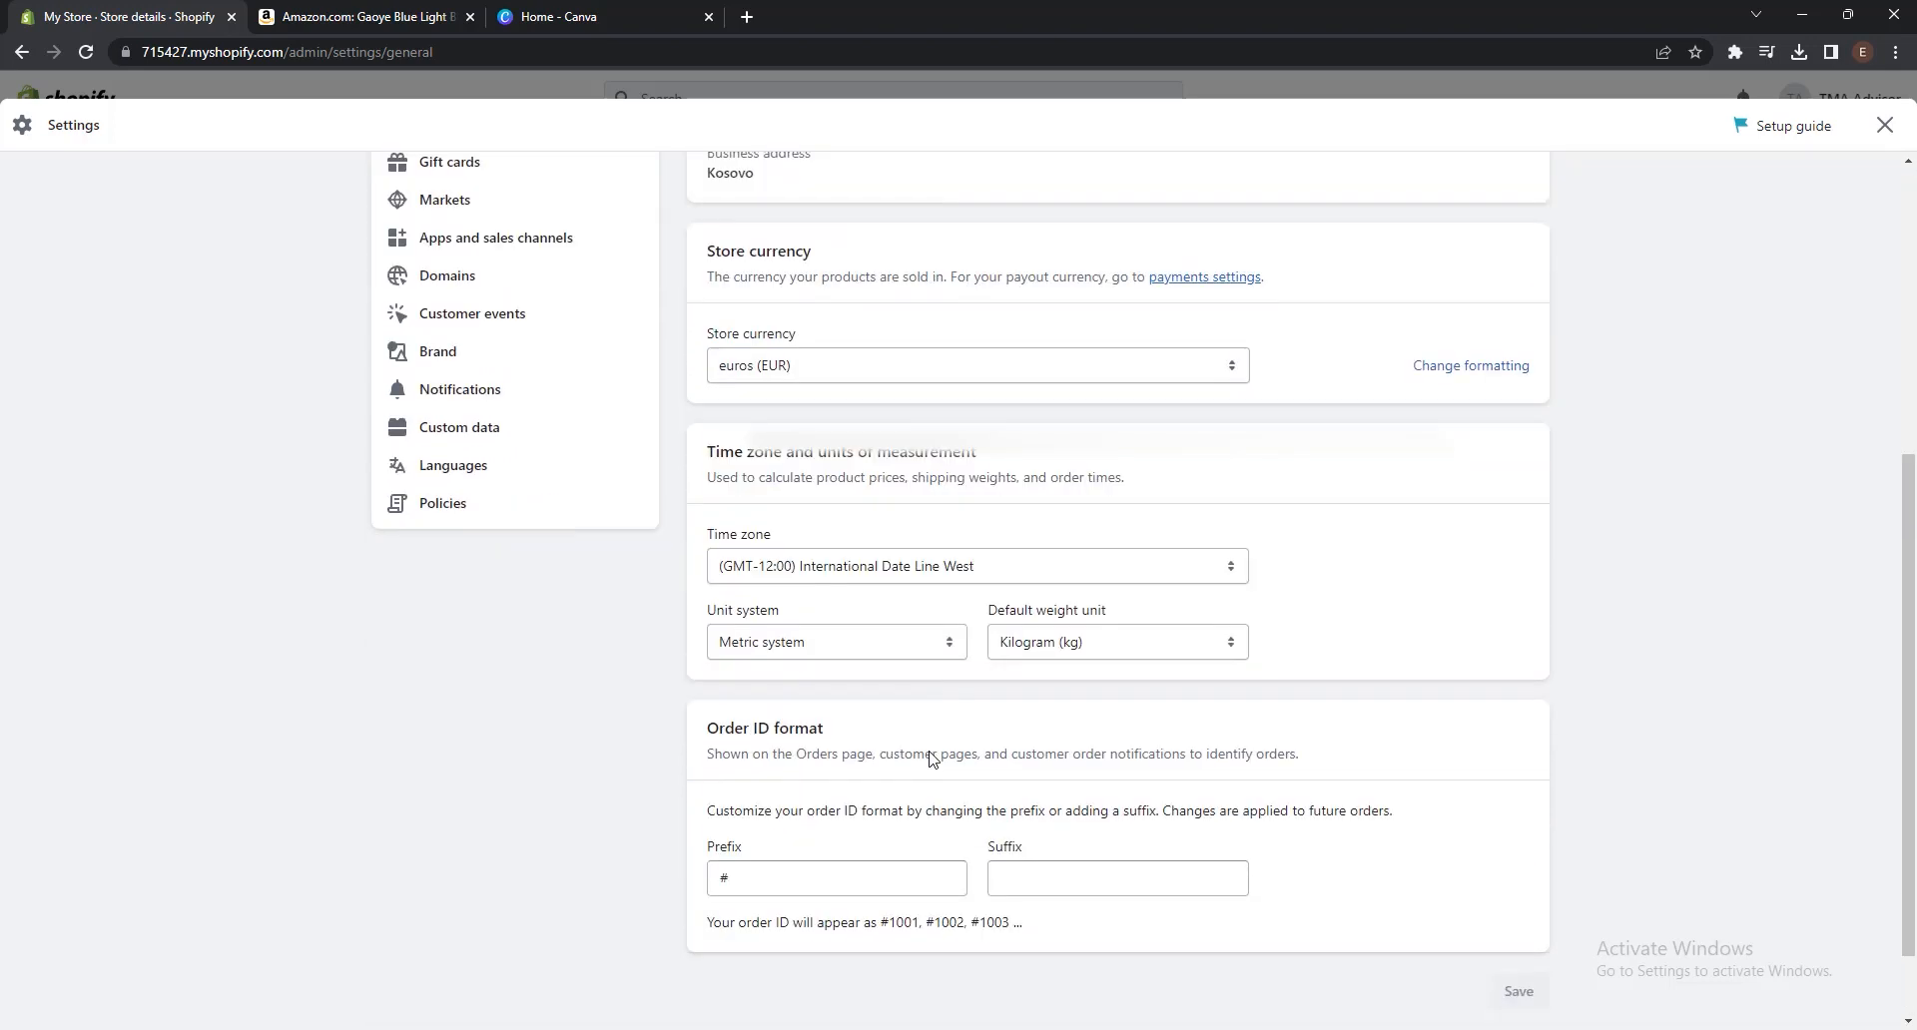
scroll(929, 758, "up", 5)
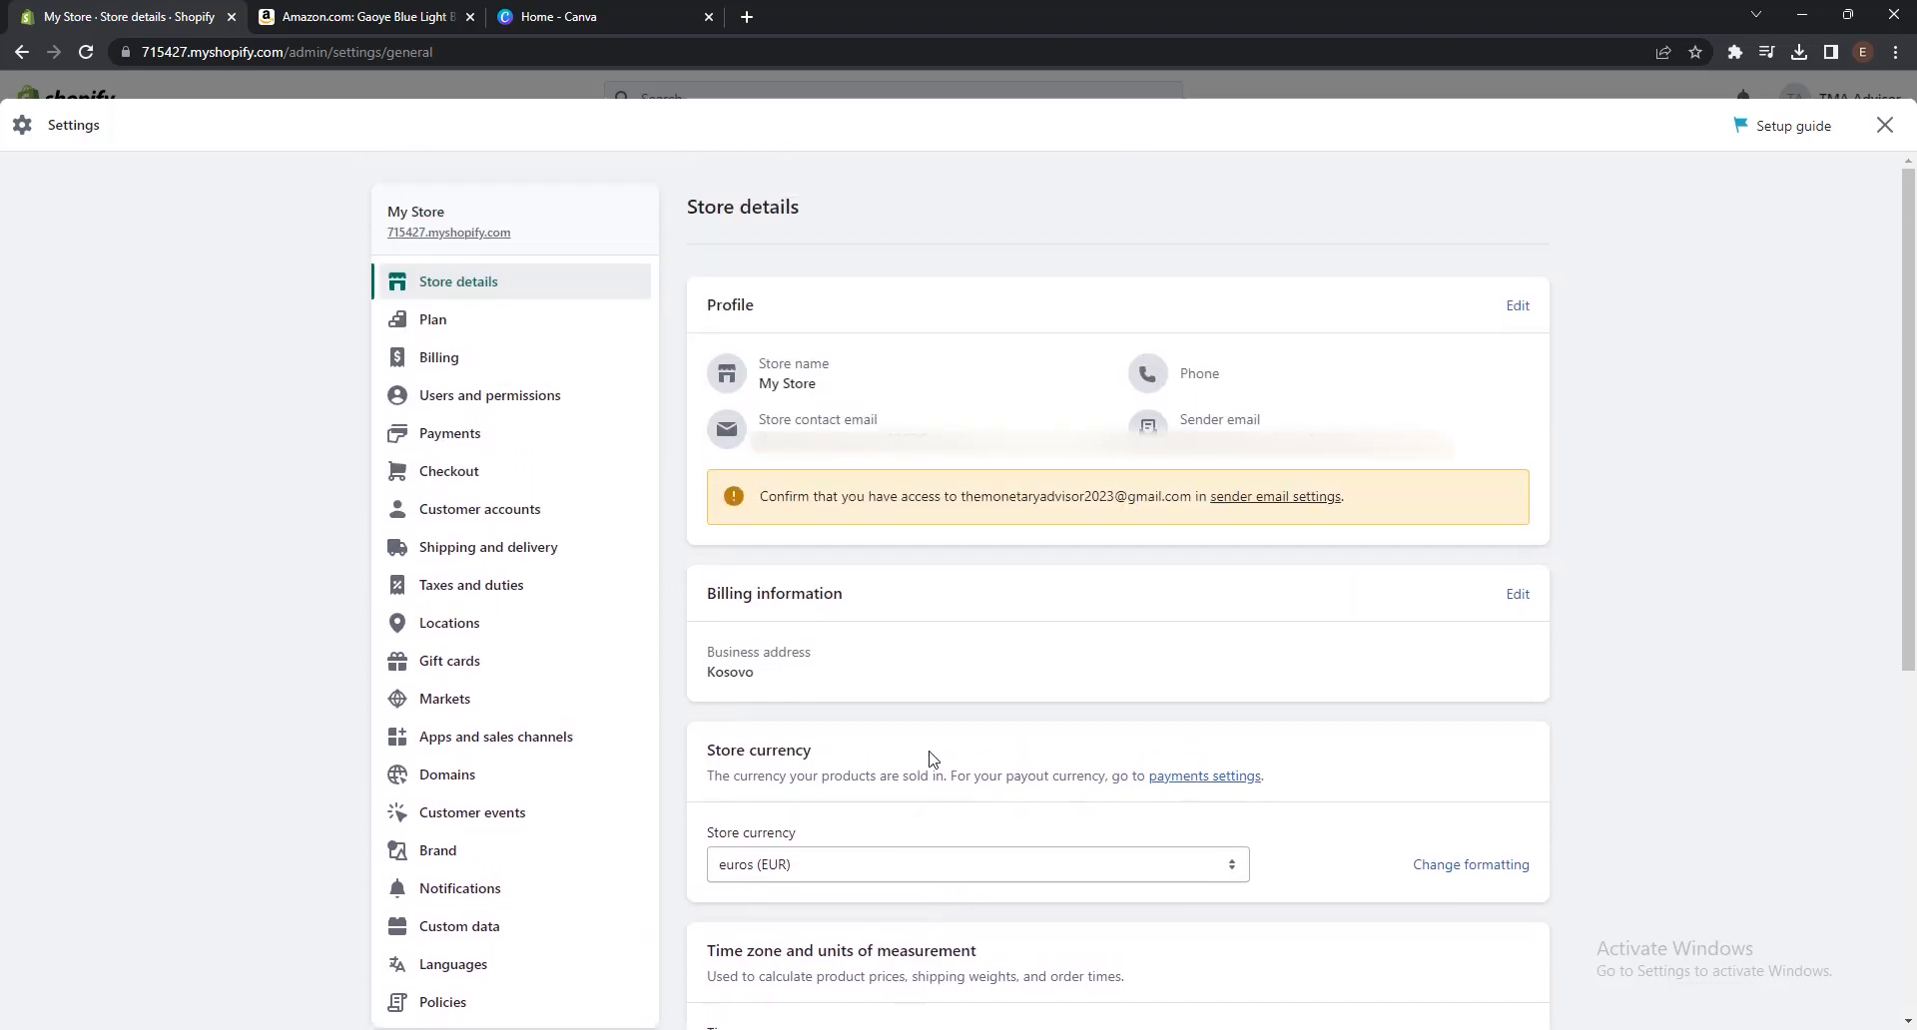
- Open the General shipping rates profile in the Shipping and delivery settings for managing its zones
left_click(582, 551)
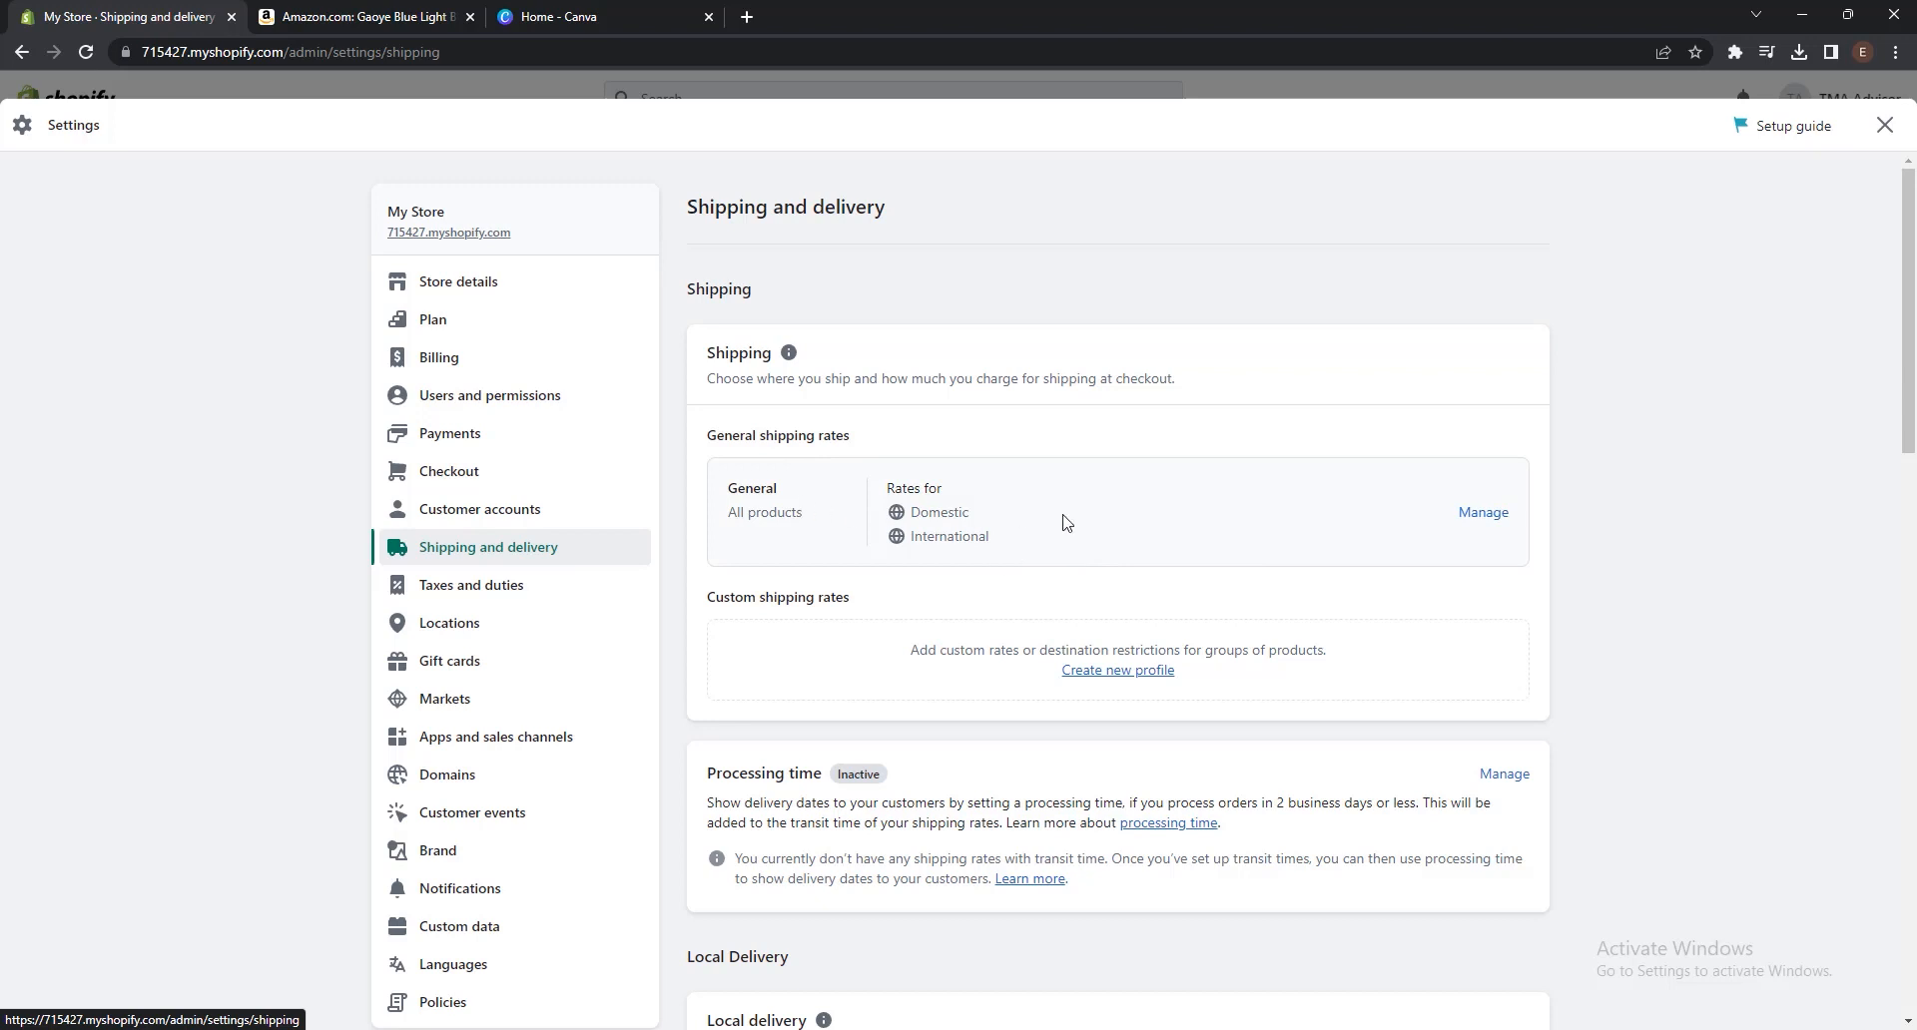
left_click(1479, 515)
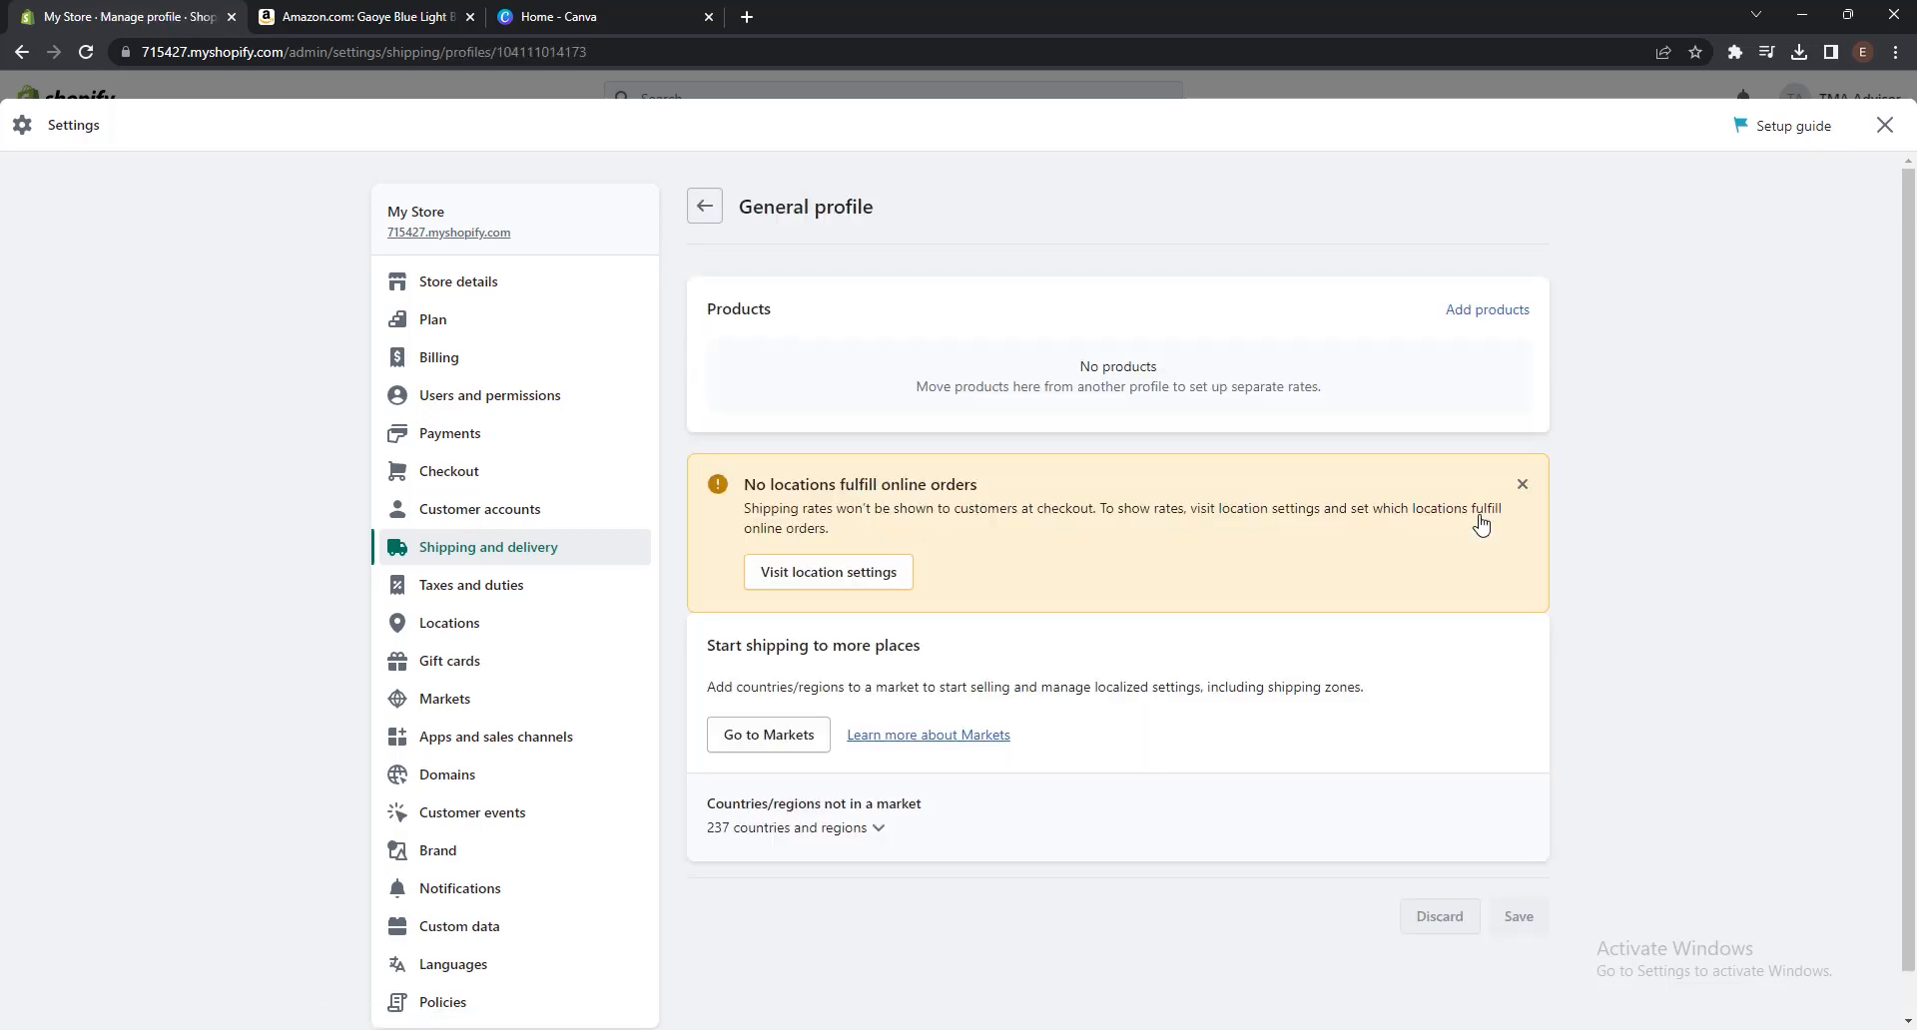
scroll(1043, 569, "down", 4)
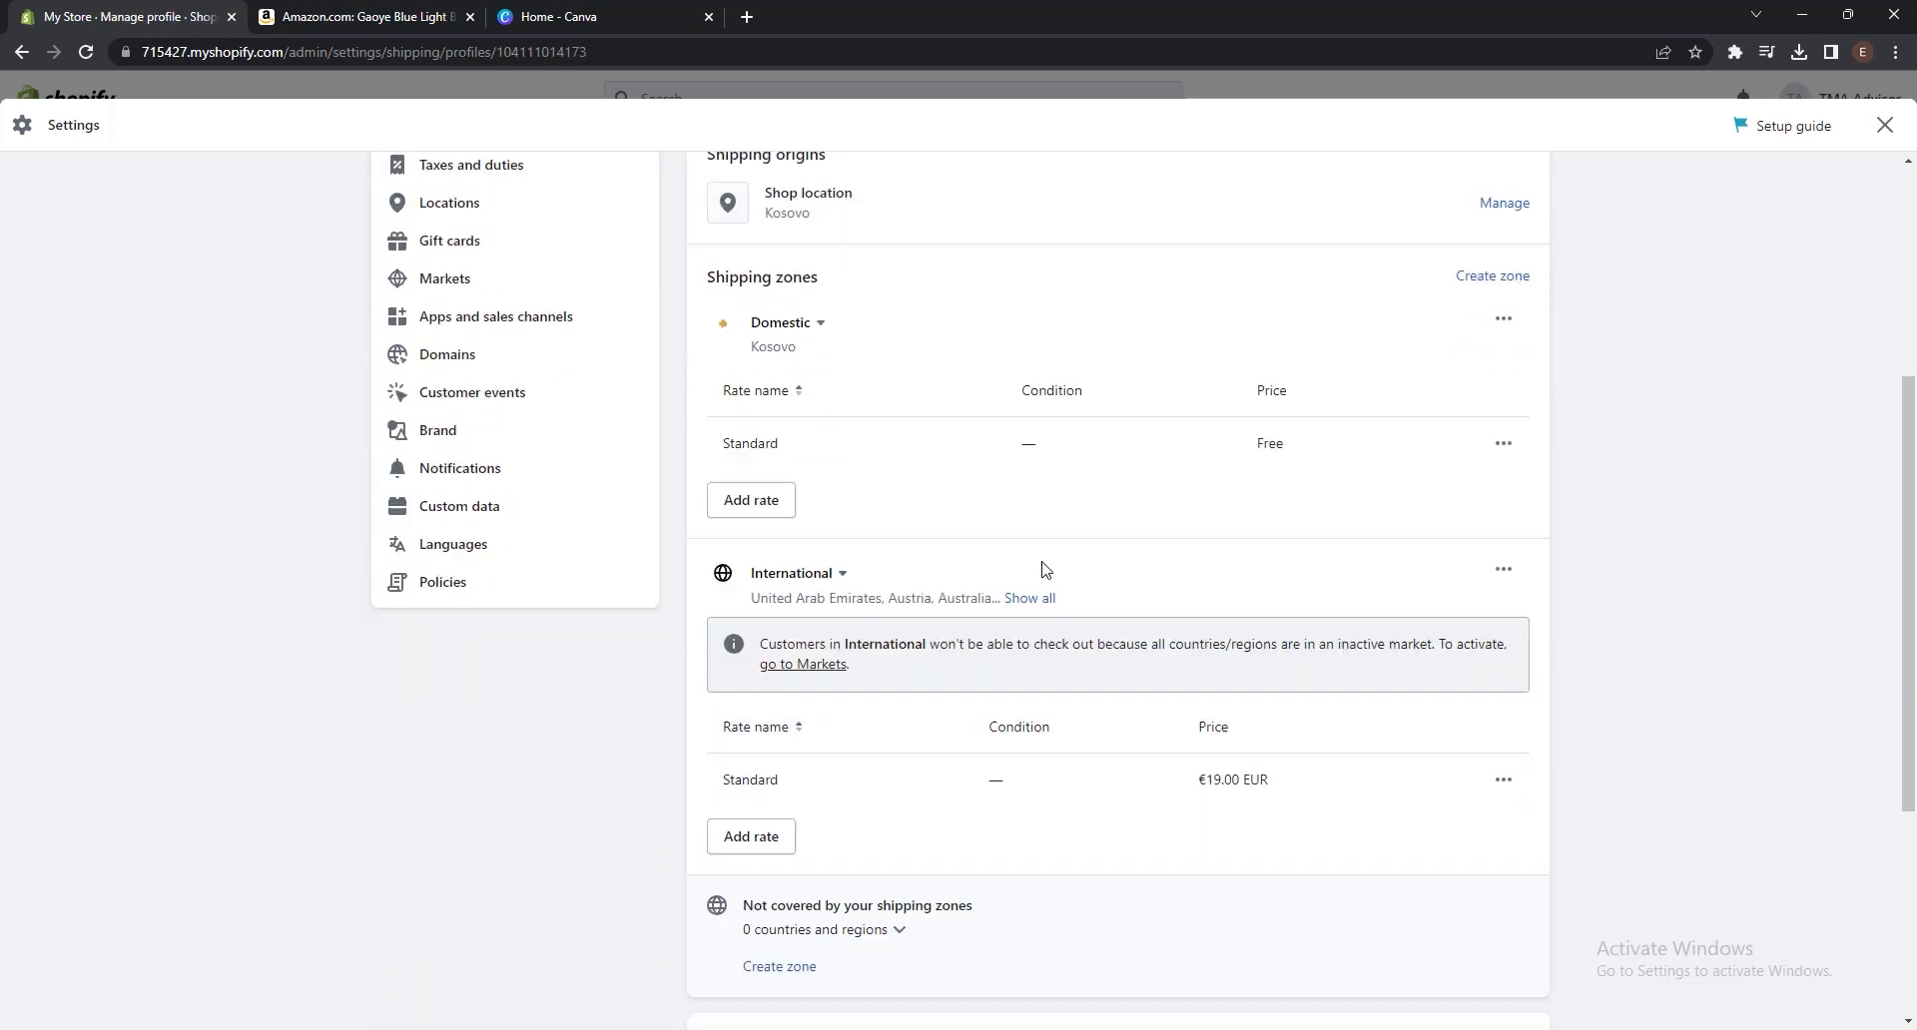
scroll(1043, 568, "down", 1)
scroll(841, 511, "up", 2)
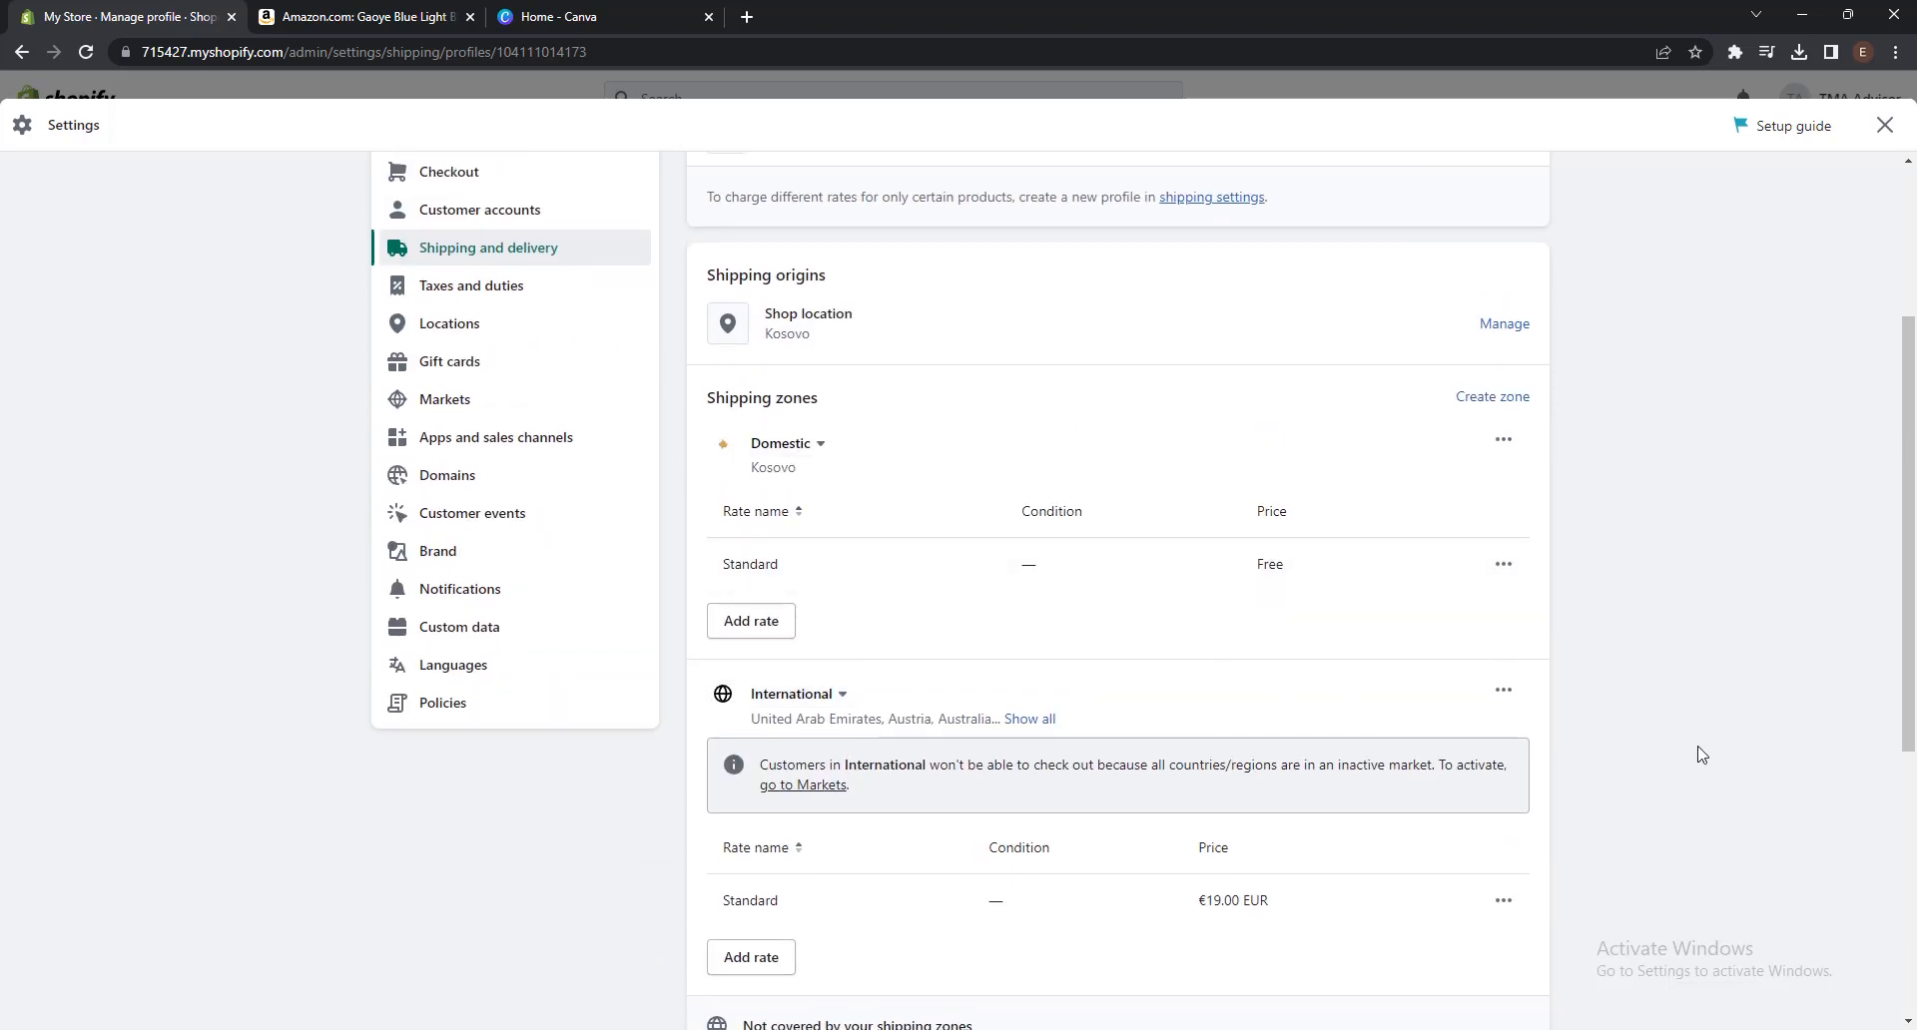
- Delete the Domestic and International shipping zones from the General profile
left_click(1504, 441)
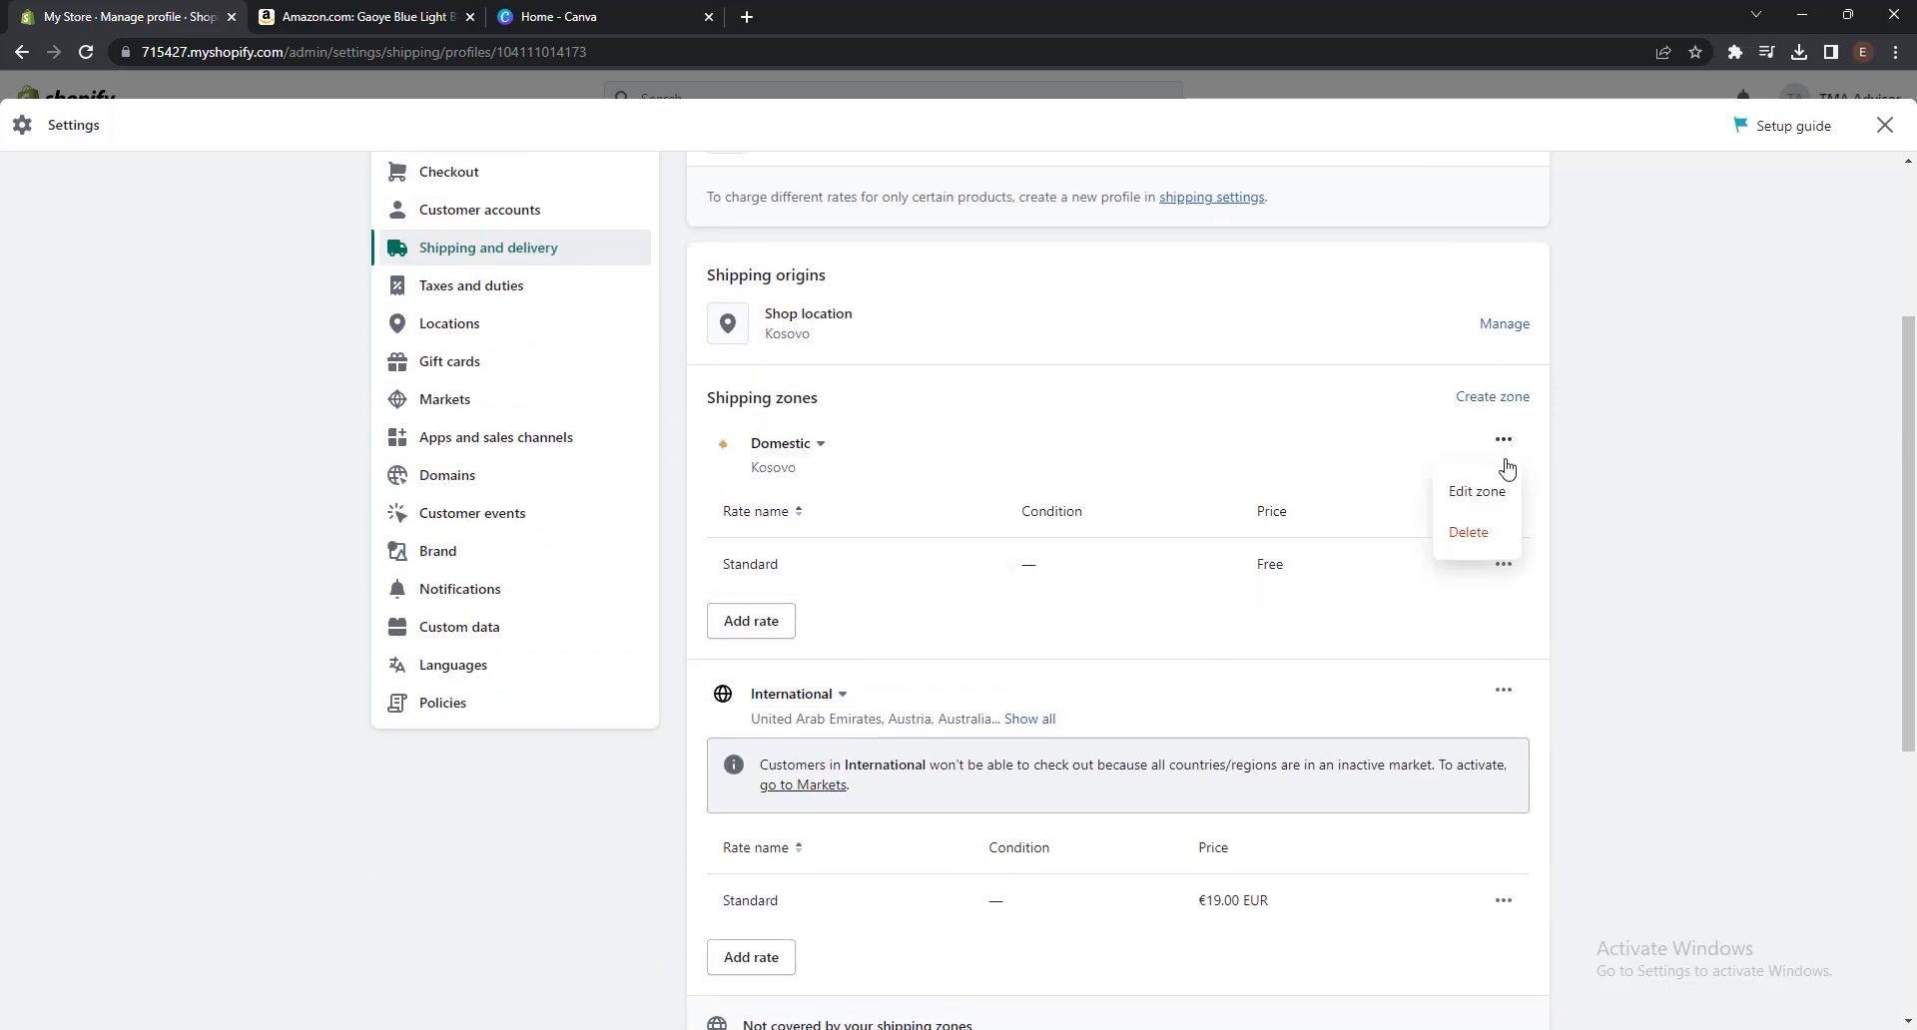
left_click(1474, 549)
left_click(1503, 440)
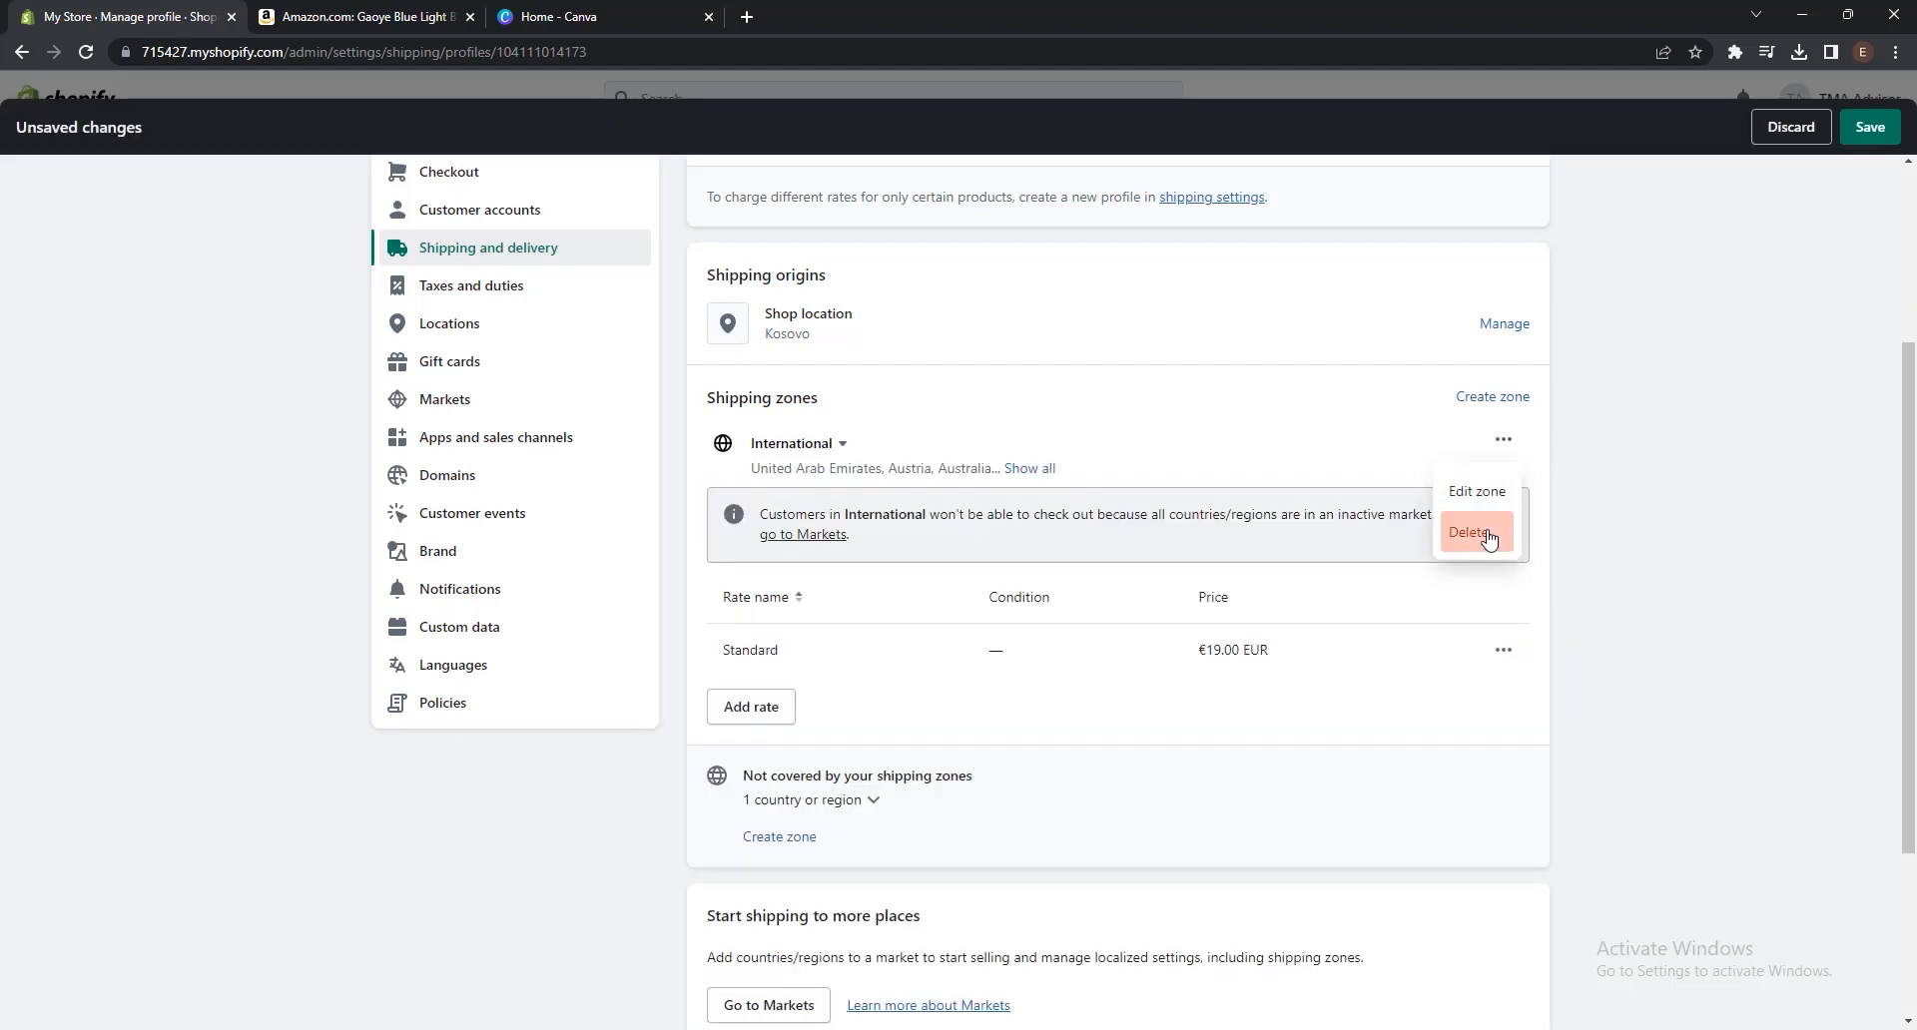
left_click(1476, 536)
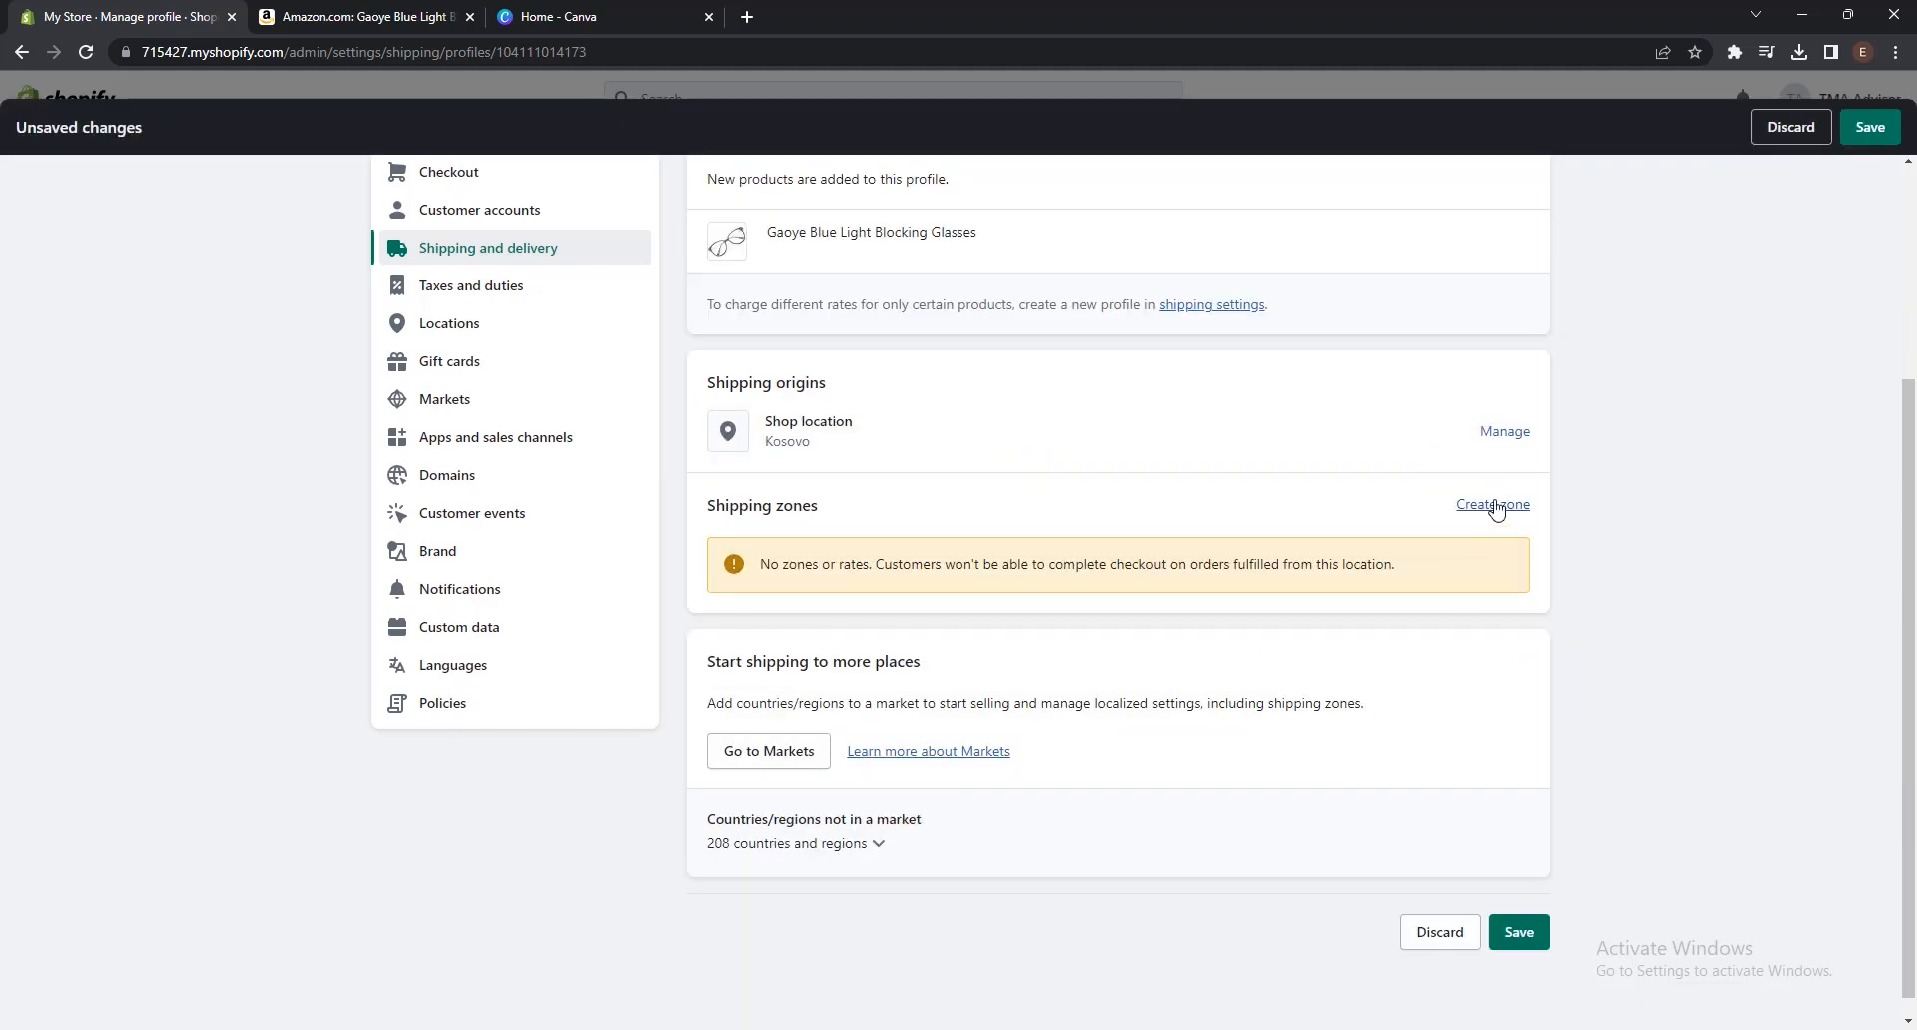
- Create a shipping zone named USA that covers the United States
left_click(1492, 504)
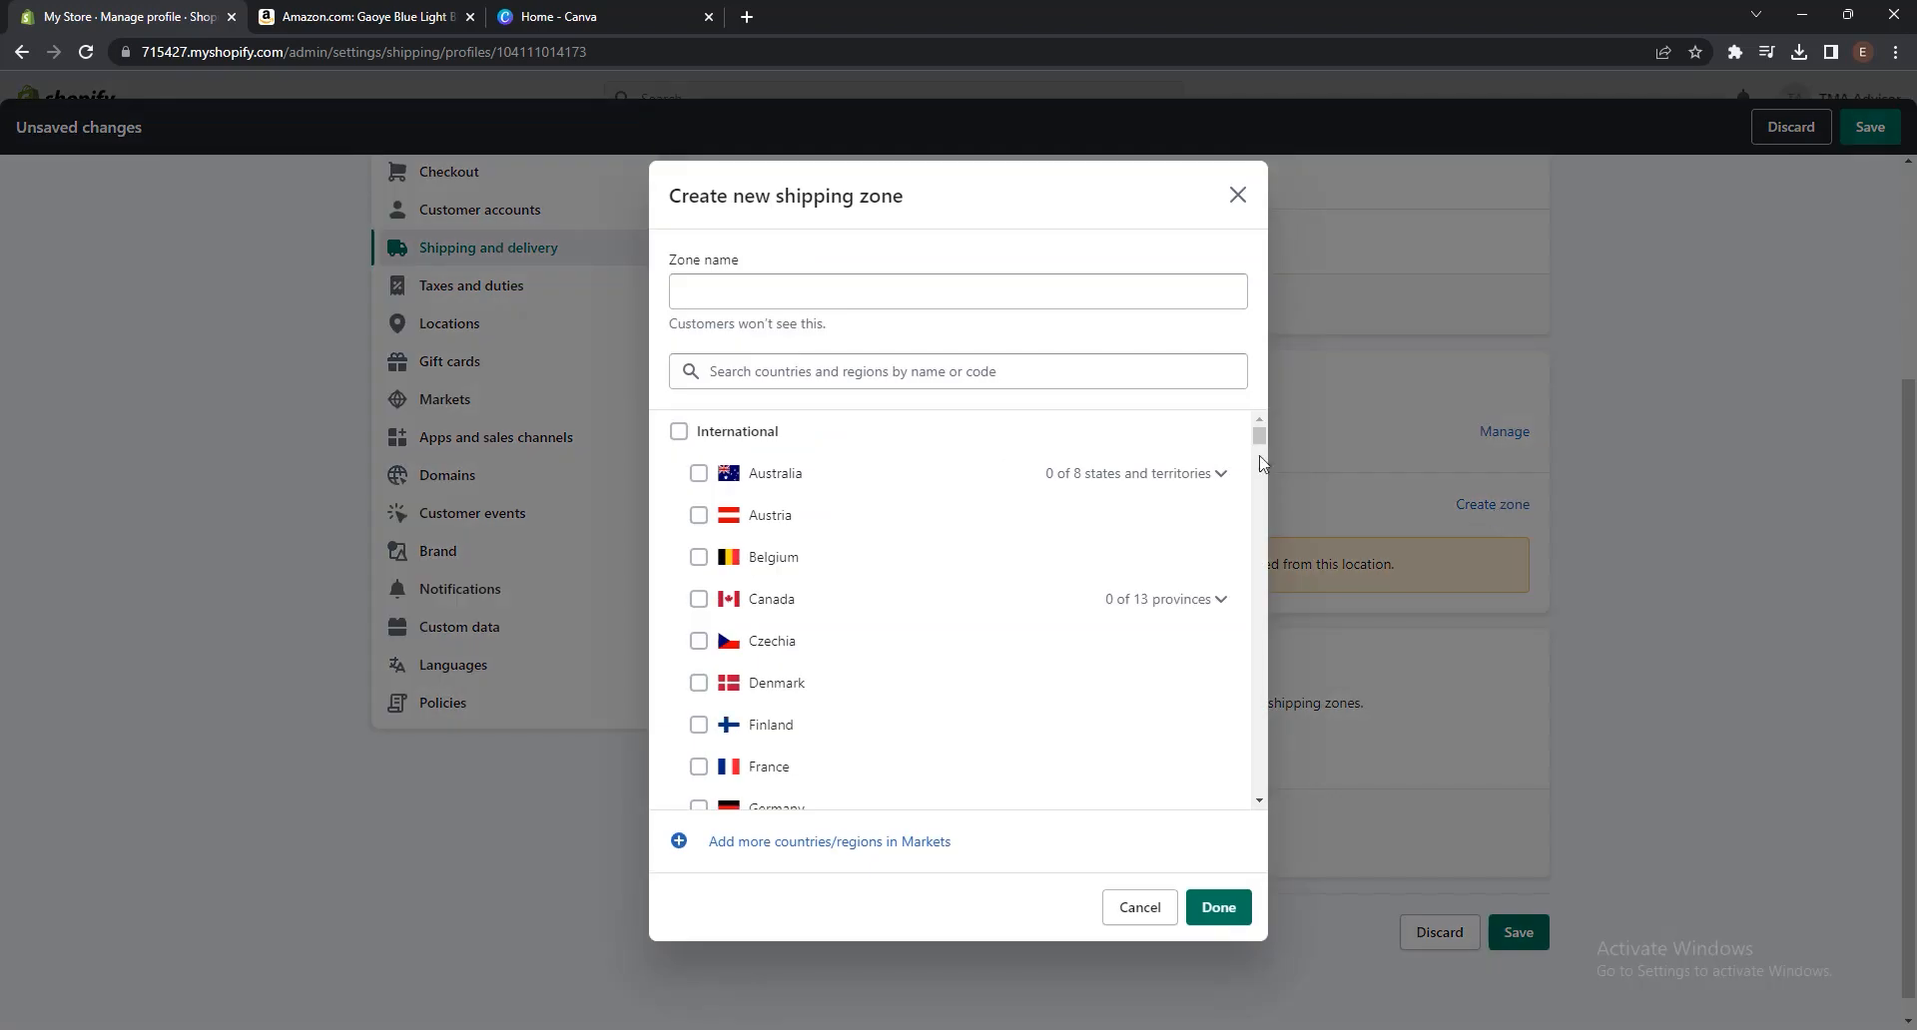
left_click(865, 302)
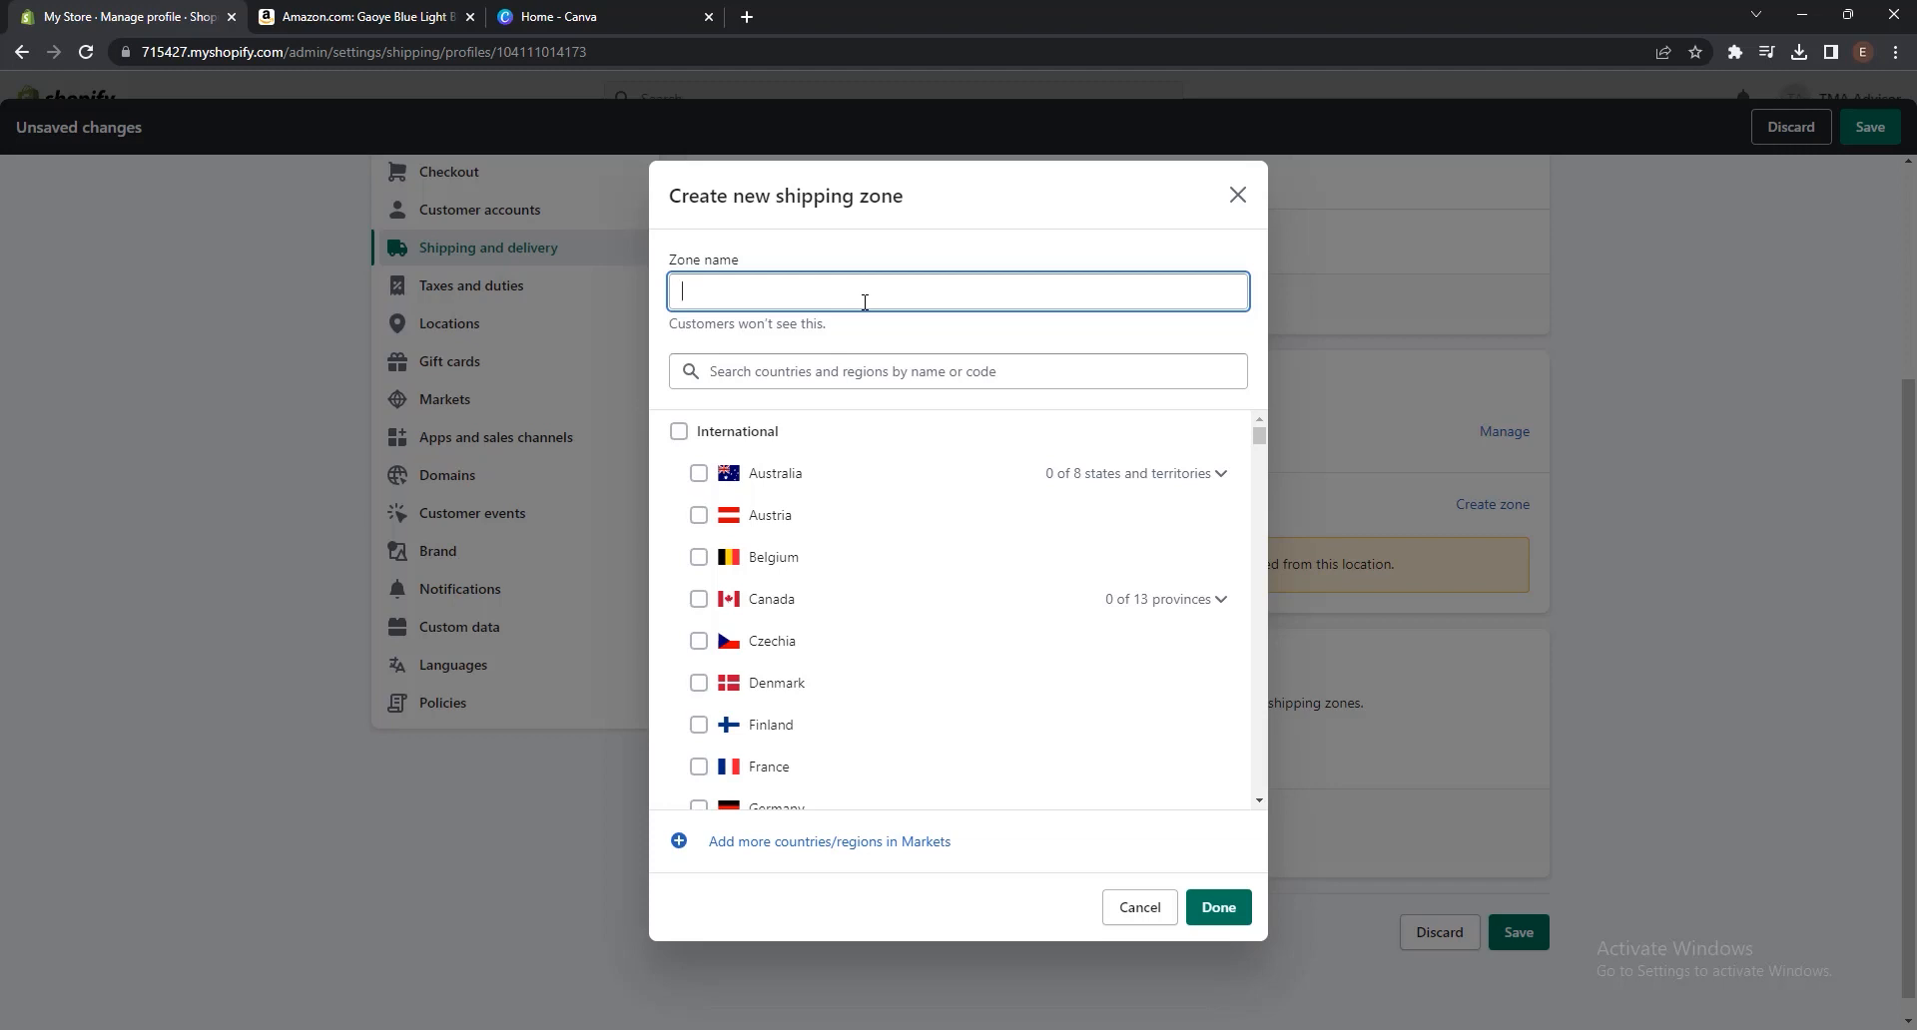
left_click(804, 371)
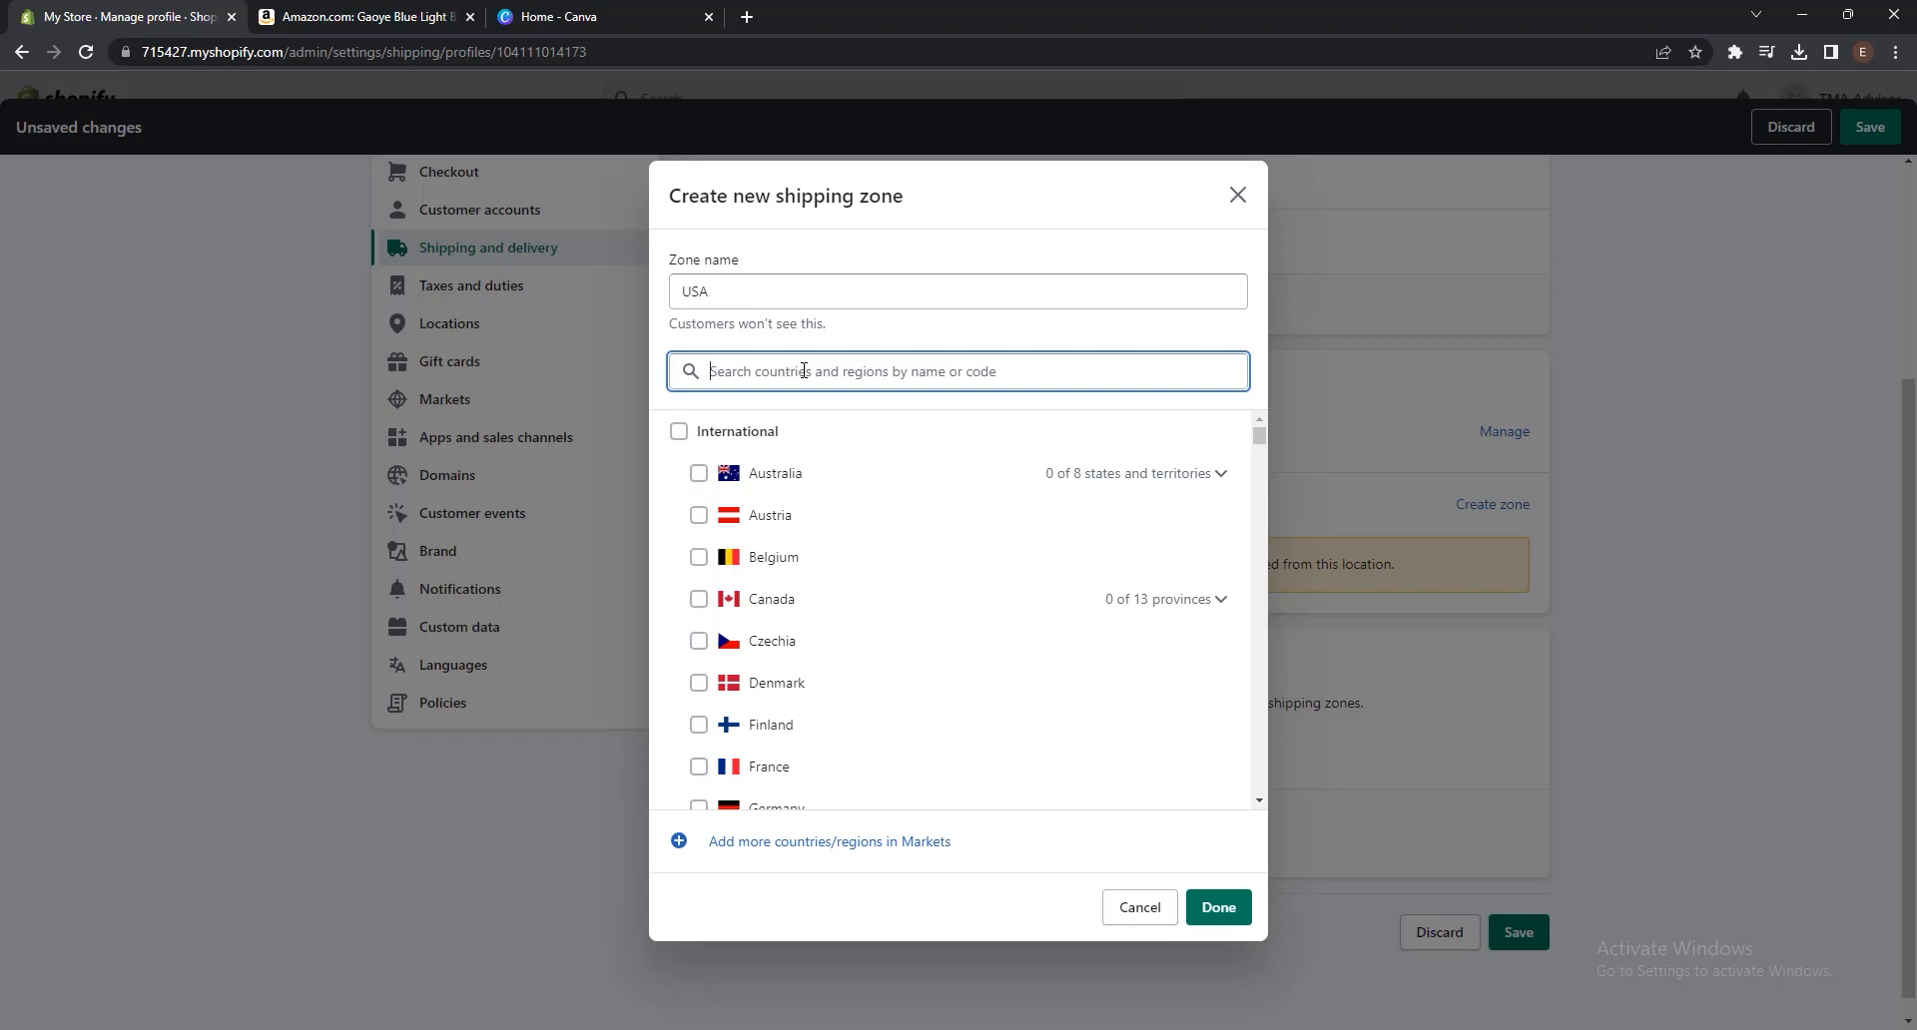
type("United State")
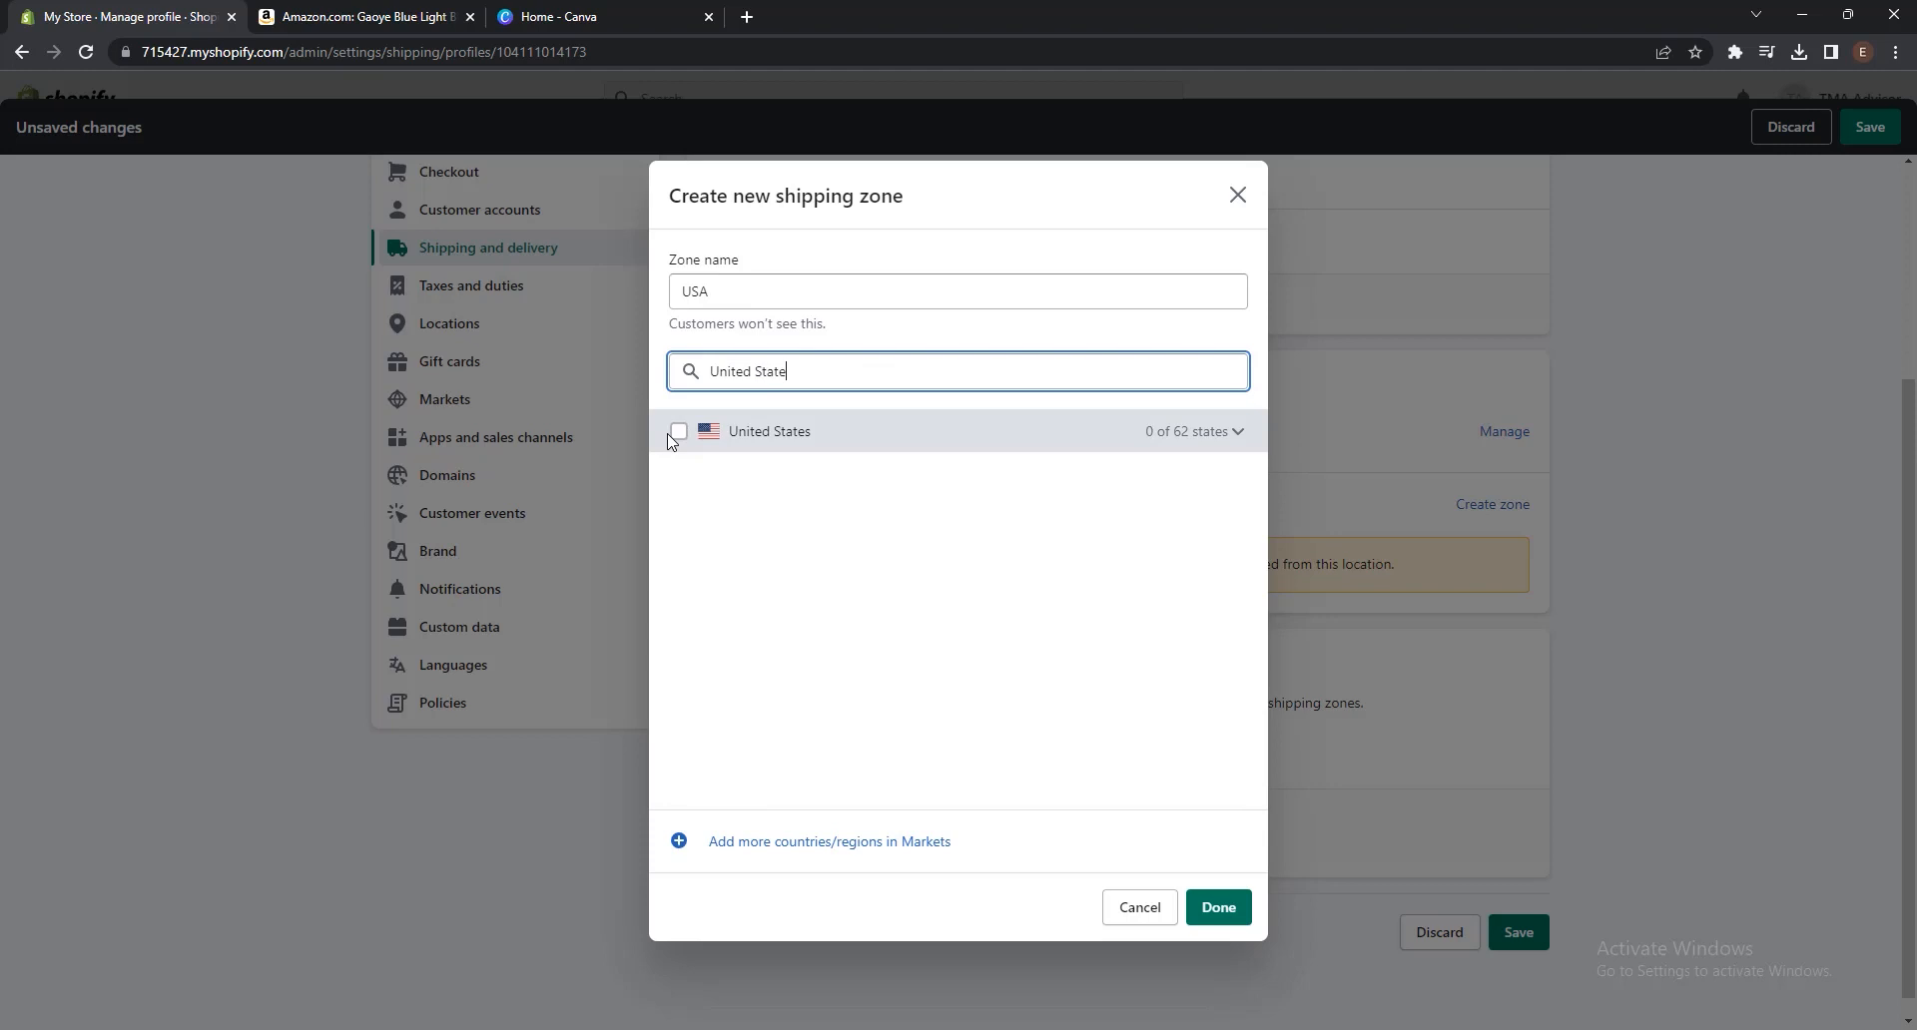
left_click(679, 432)
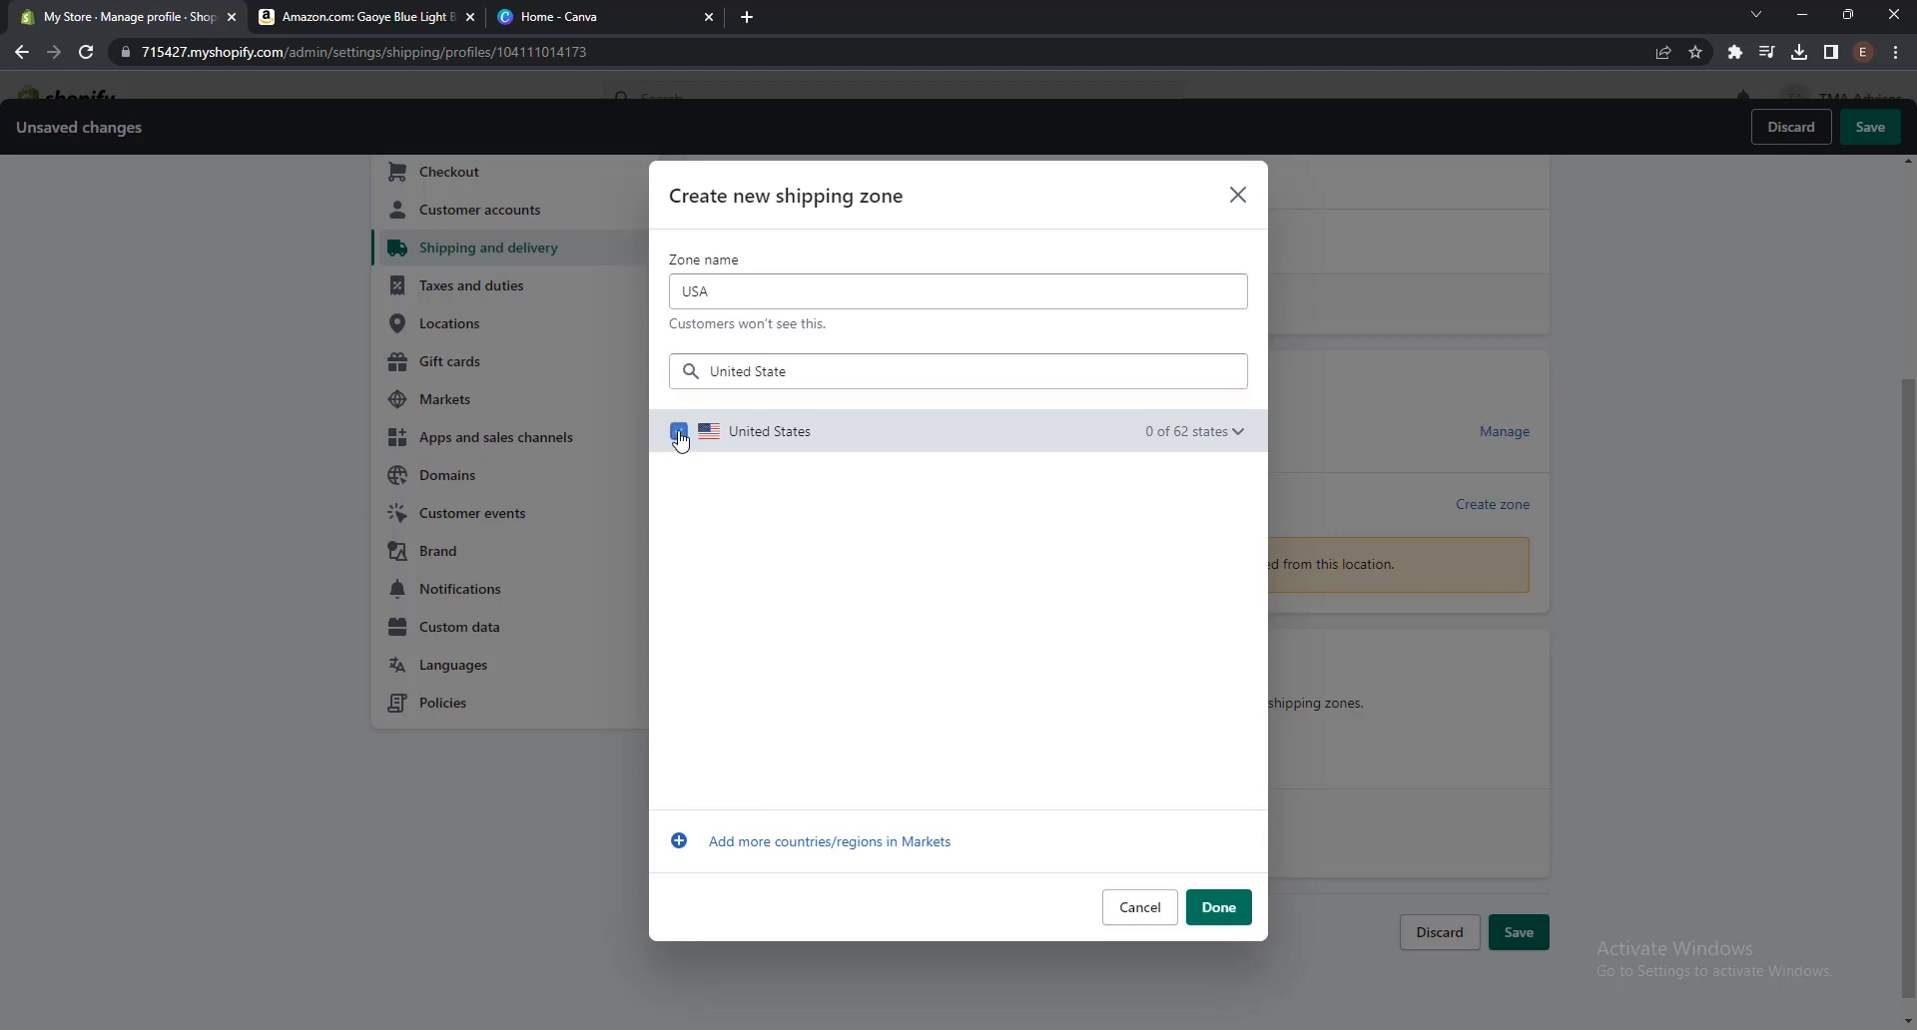
left_click(1235, 911)
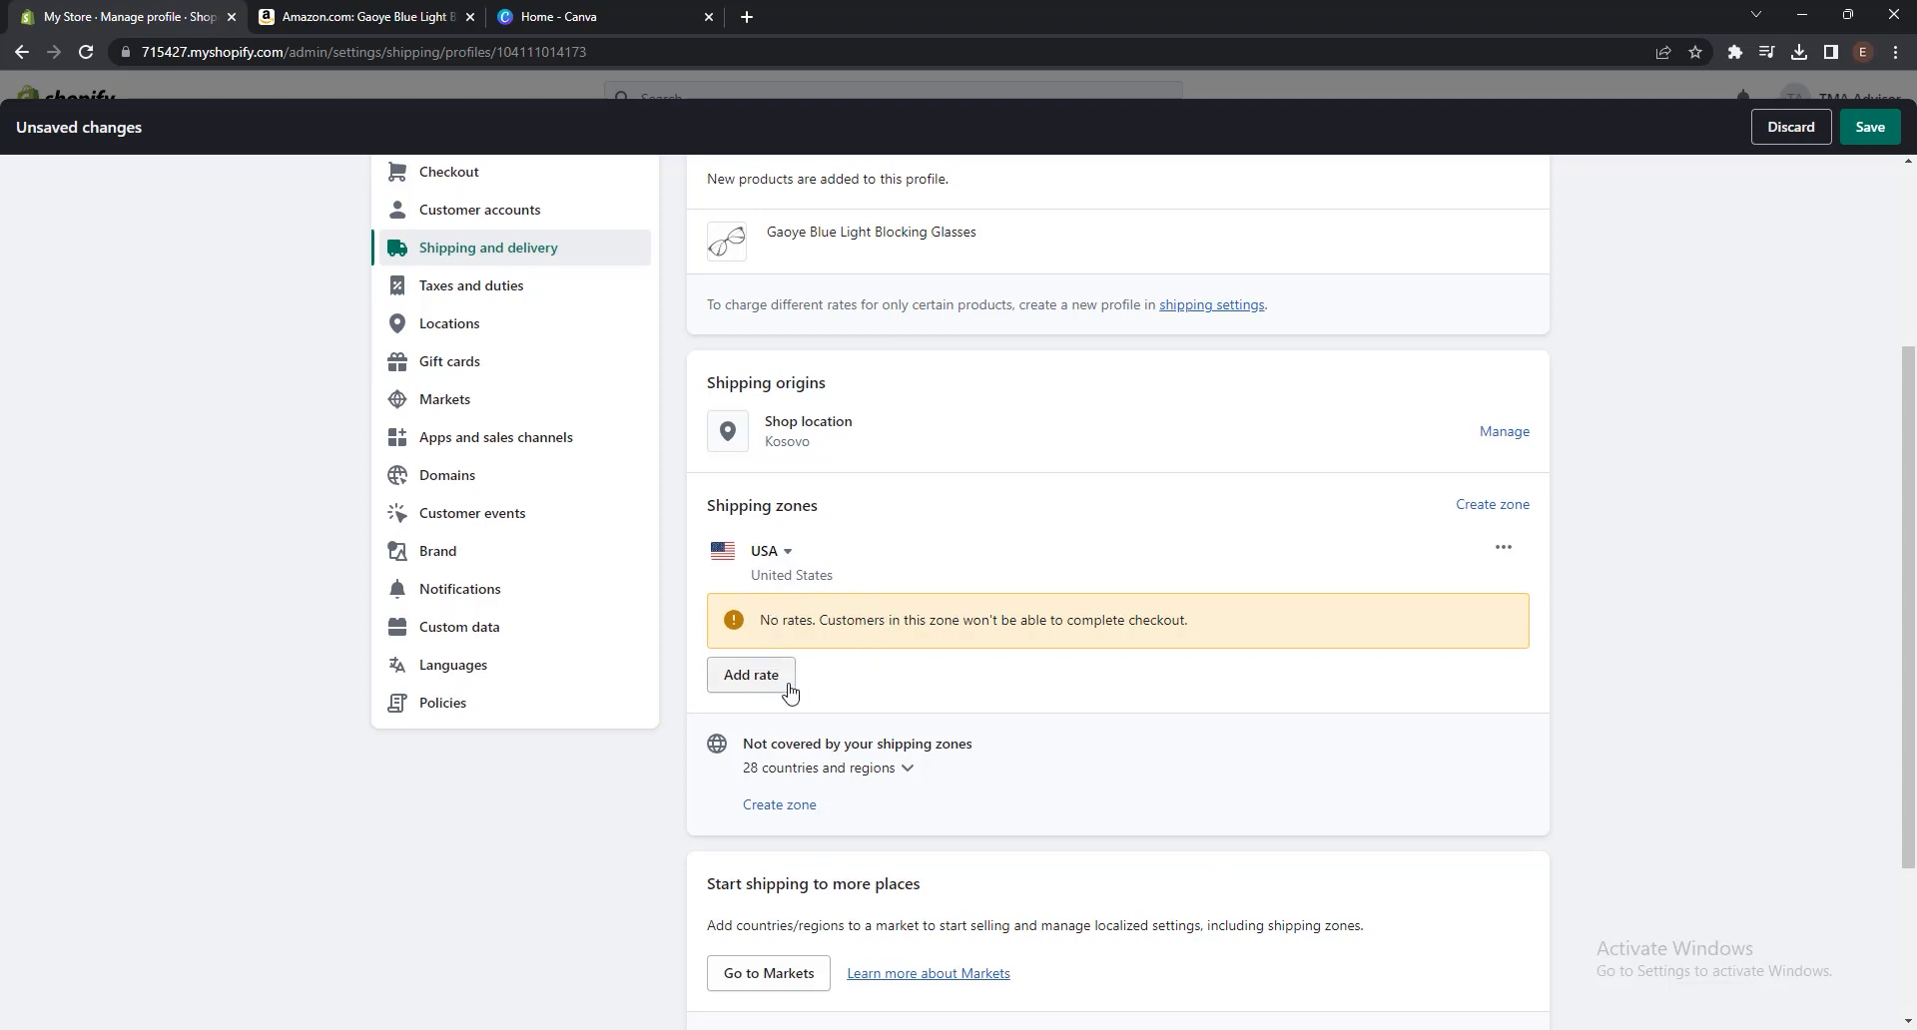
- Add a shipping rate named Standard with a price of 0 to the USA zone and save the General profile
left_click(786, 687)
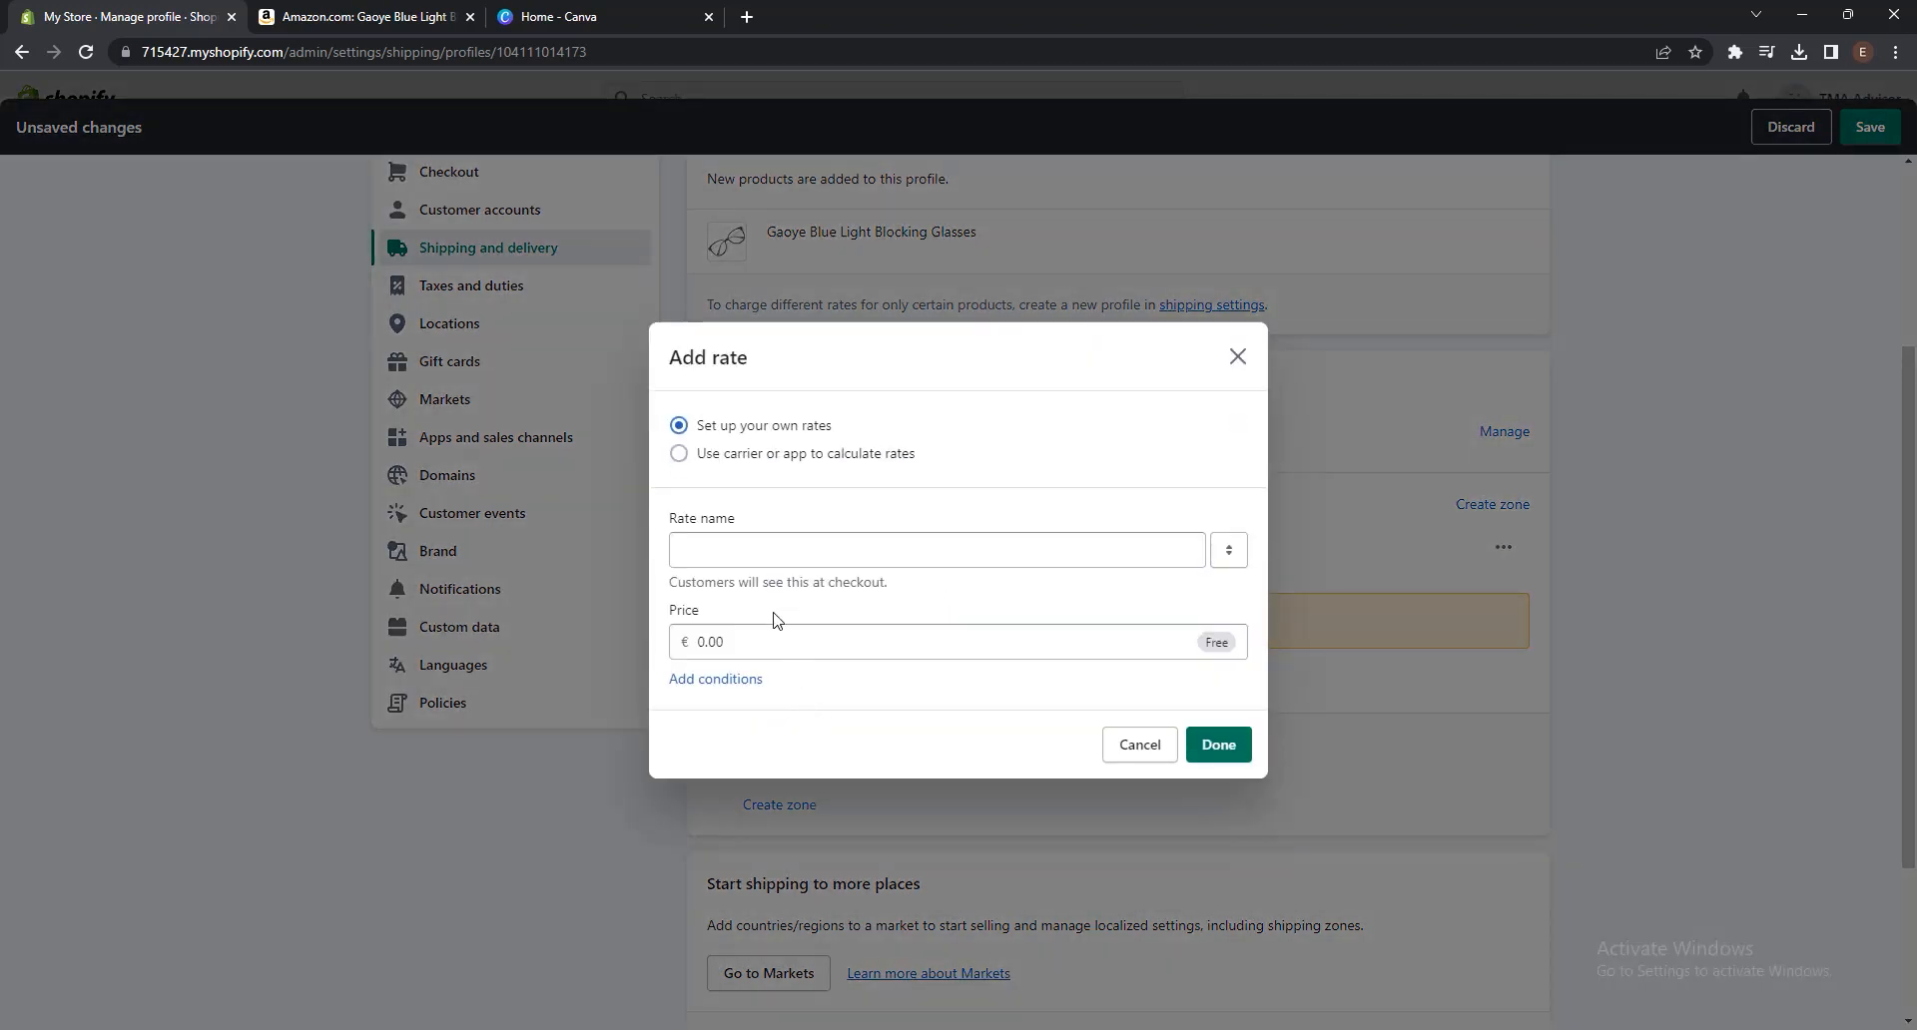
left_click(770, 555)
type("St")
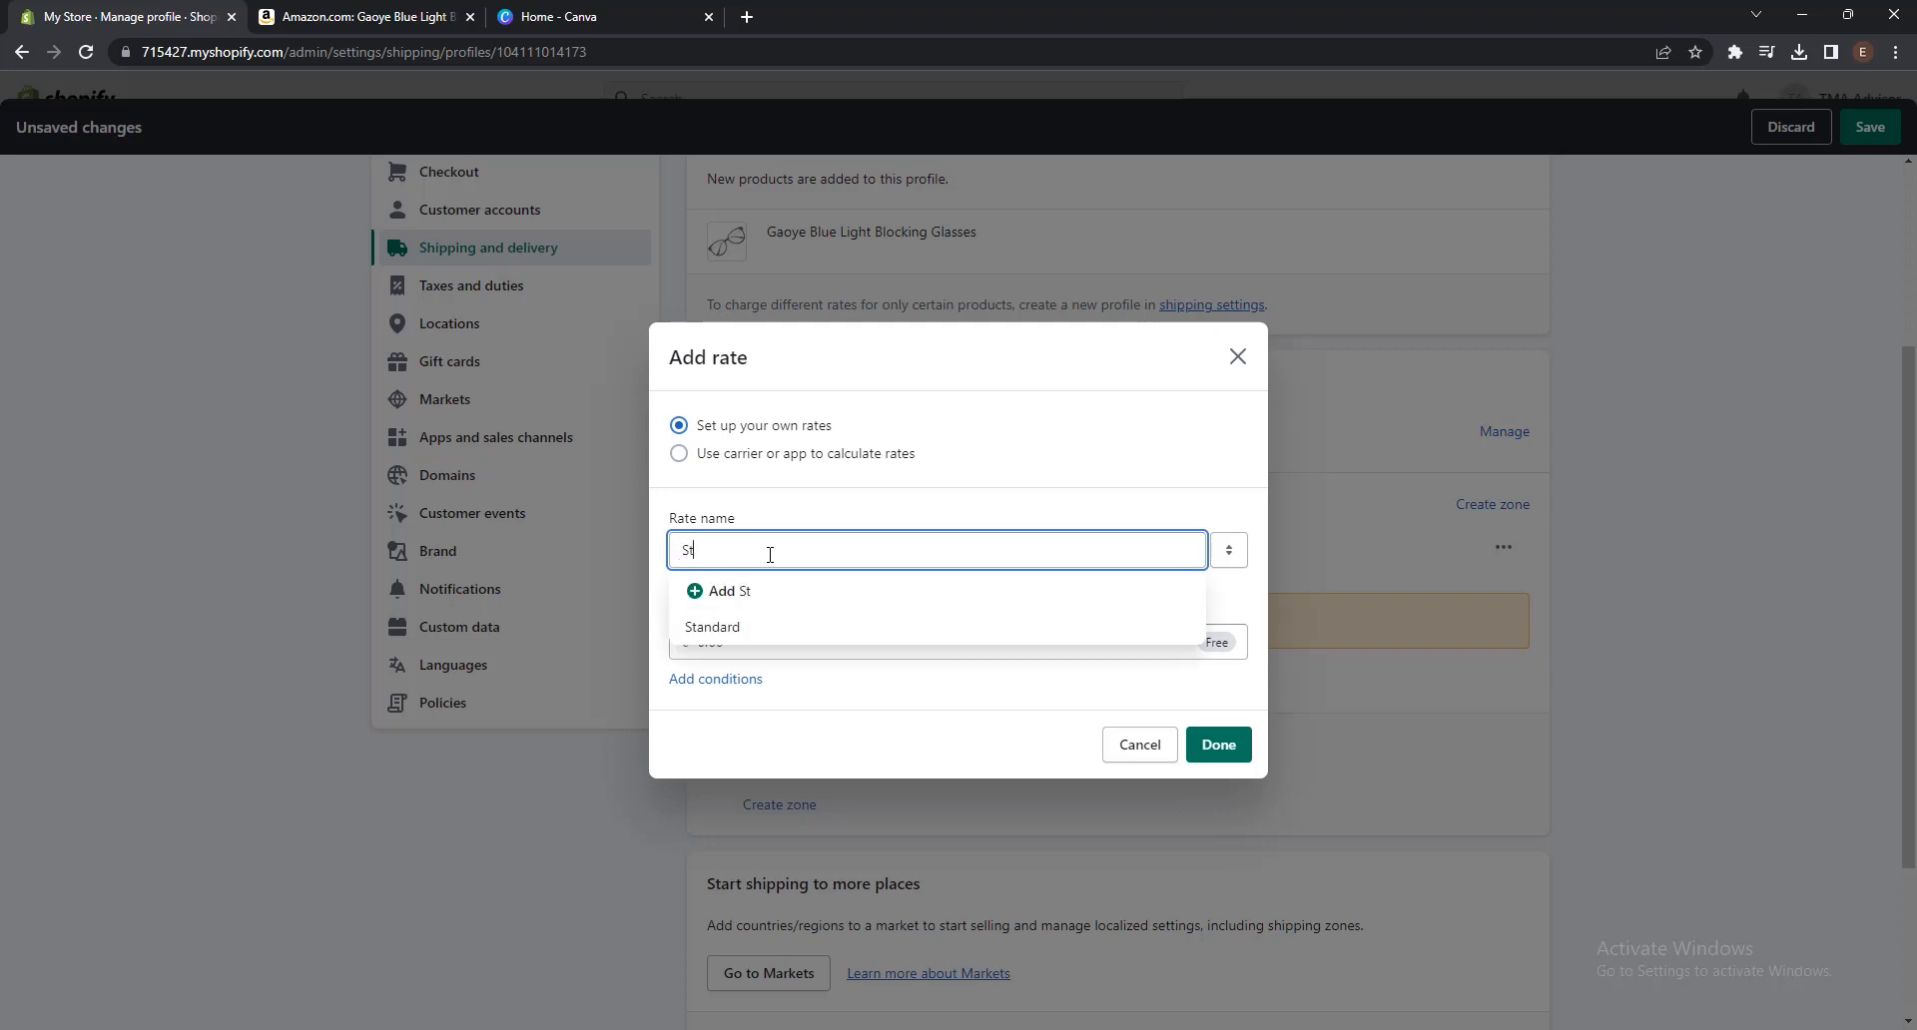
type("andard")
key("Tab")
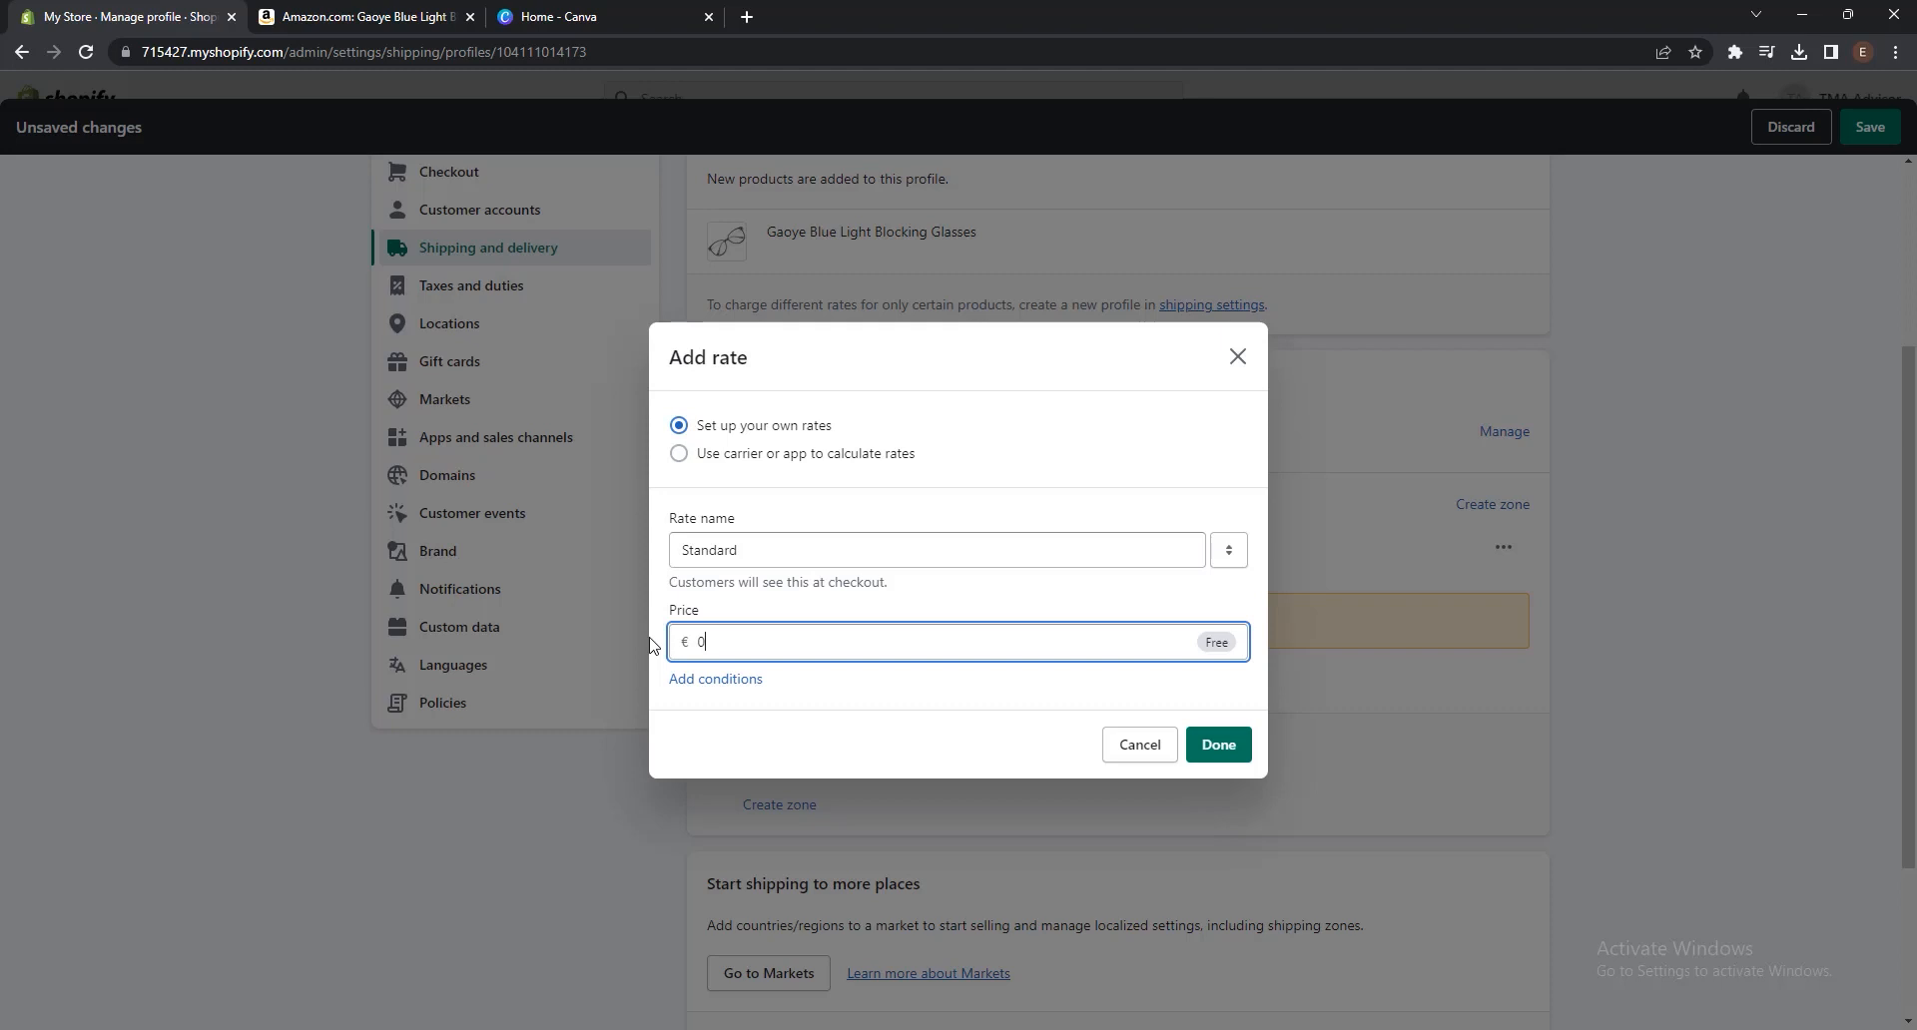
type("0")
left_click(893, 711)
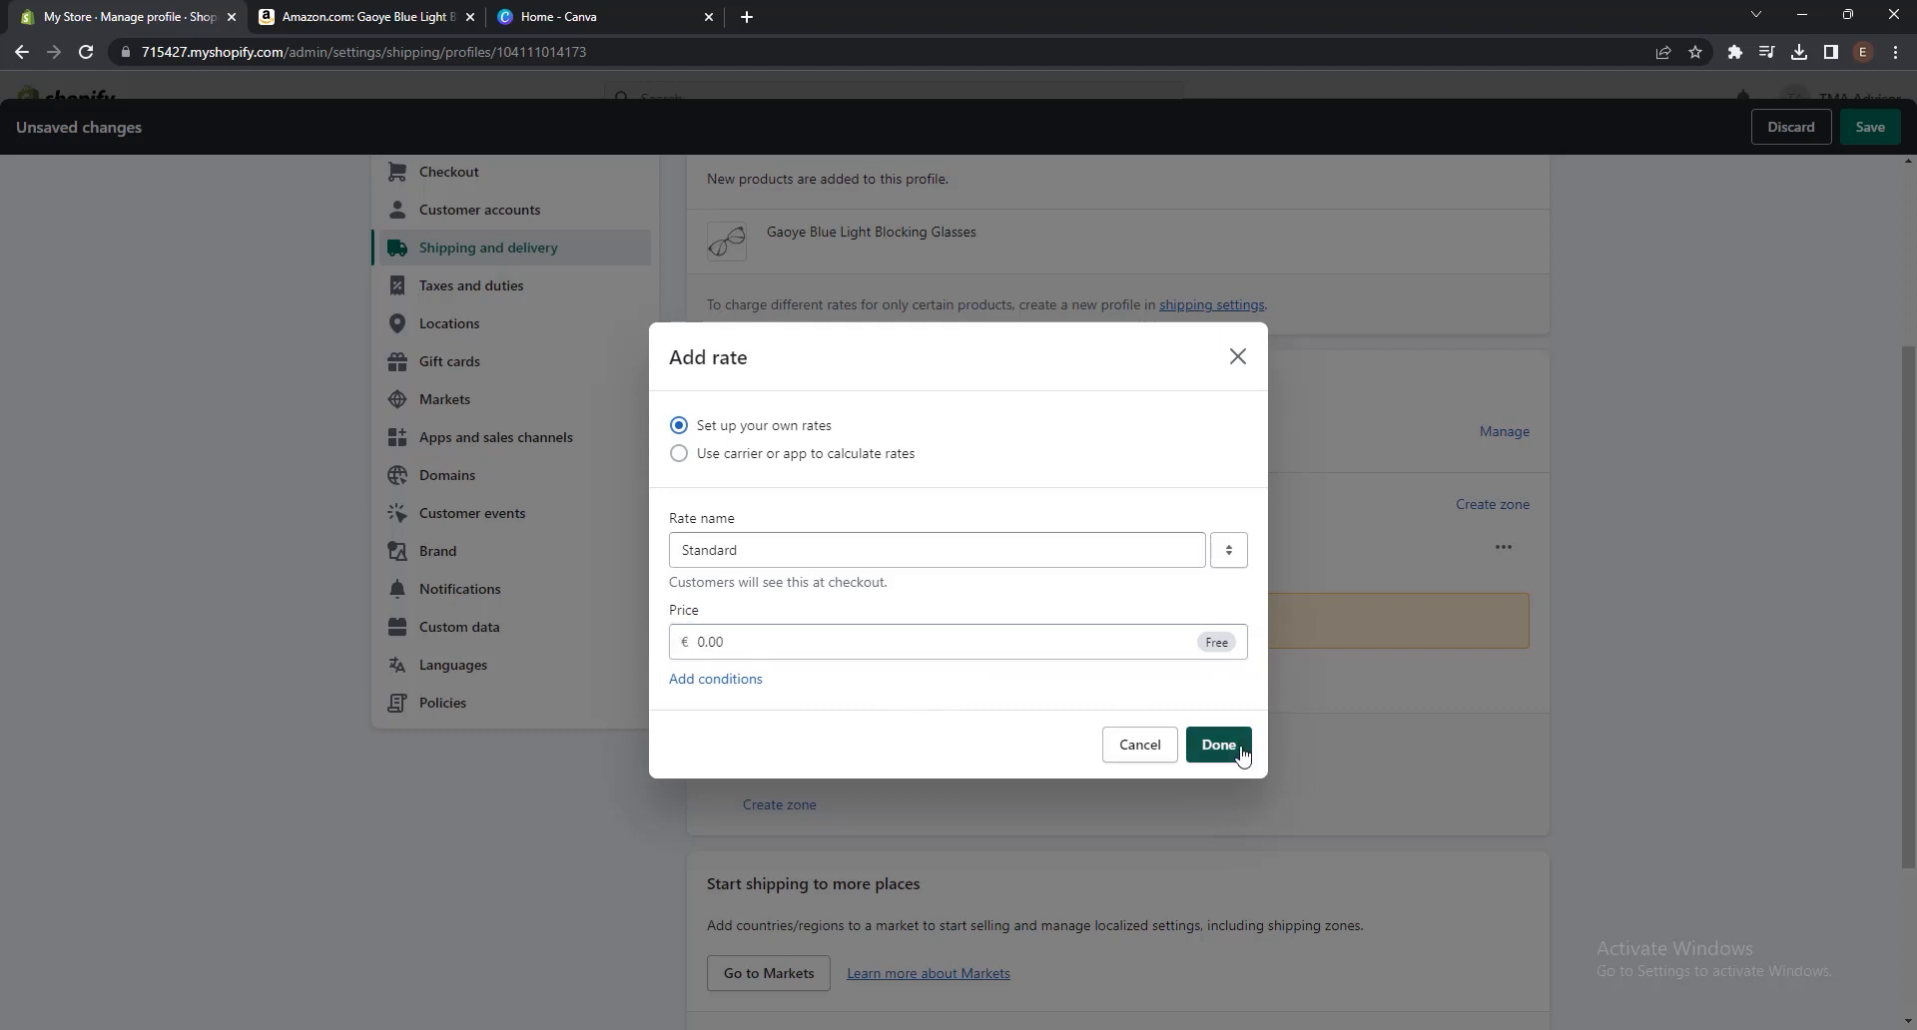
left_click(1239, 749)
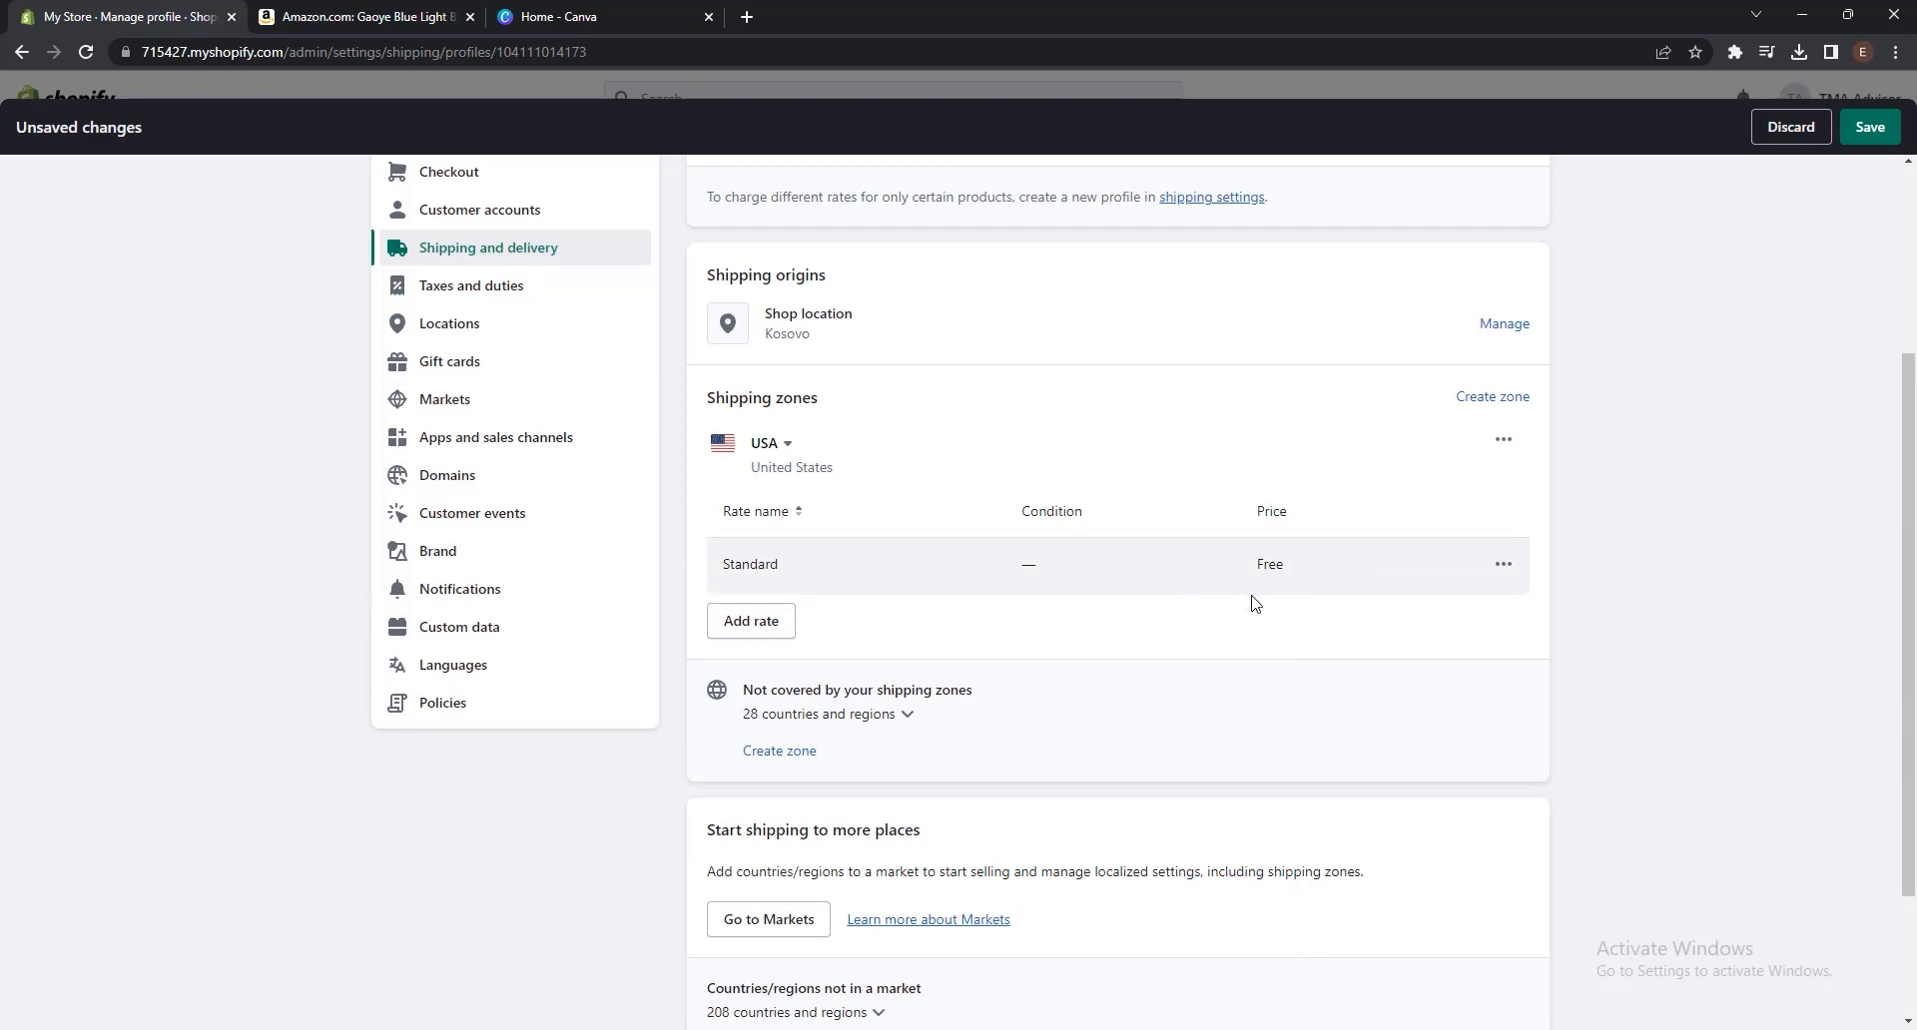
scroll(1026, 624, "up", 6)
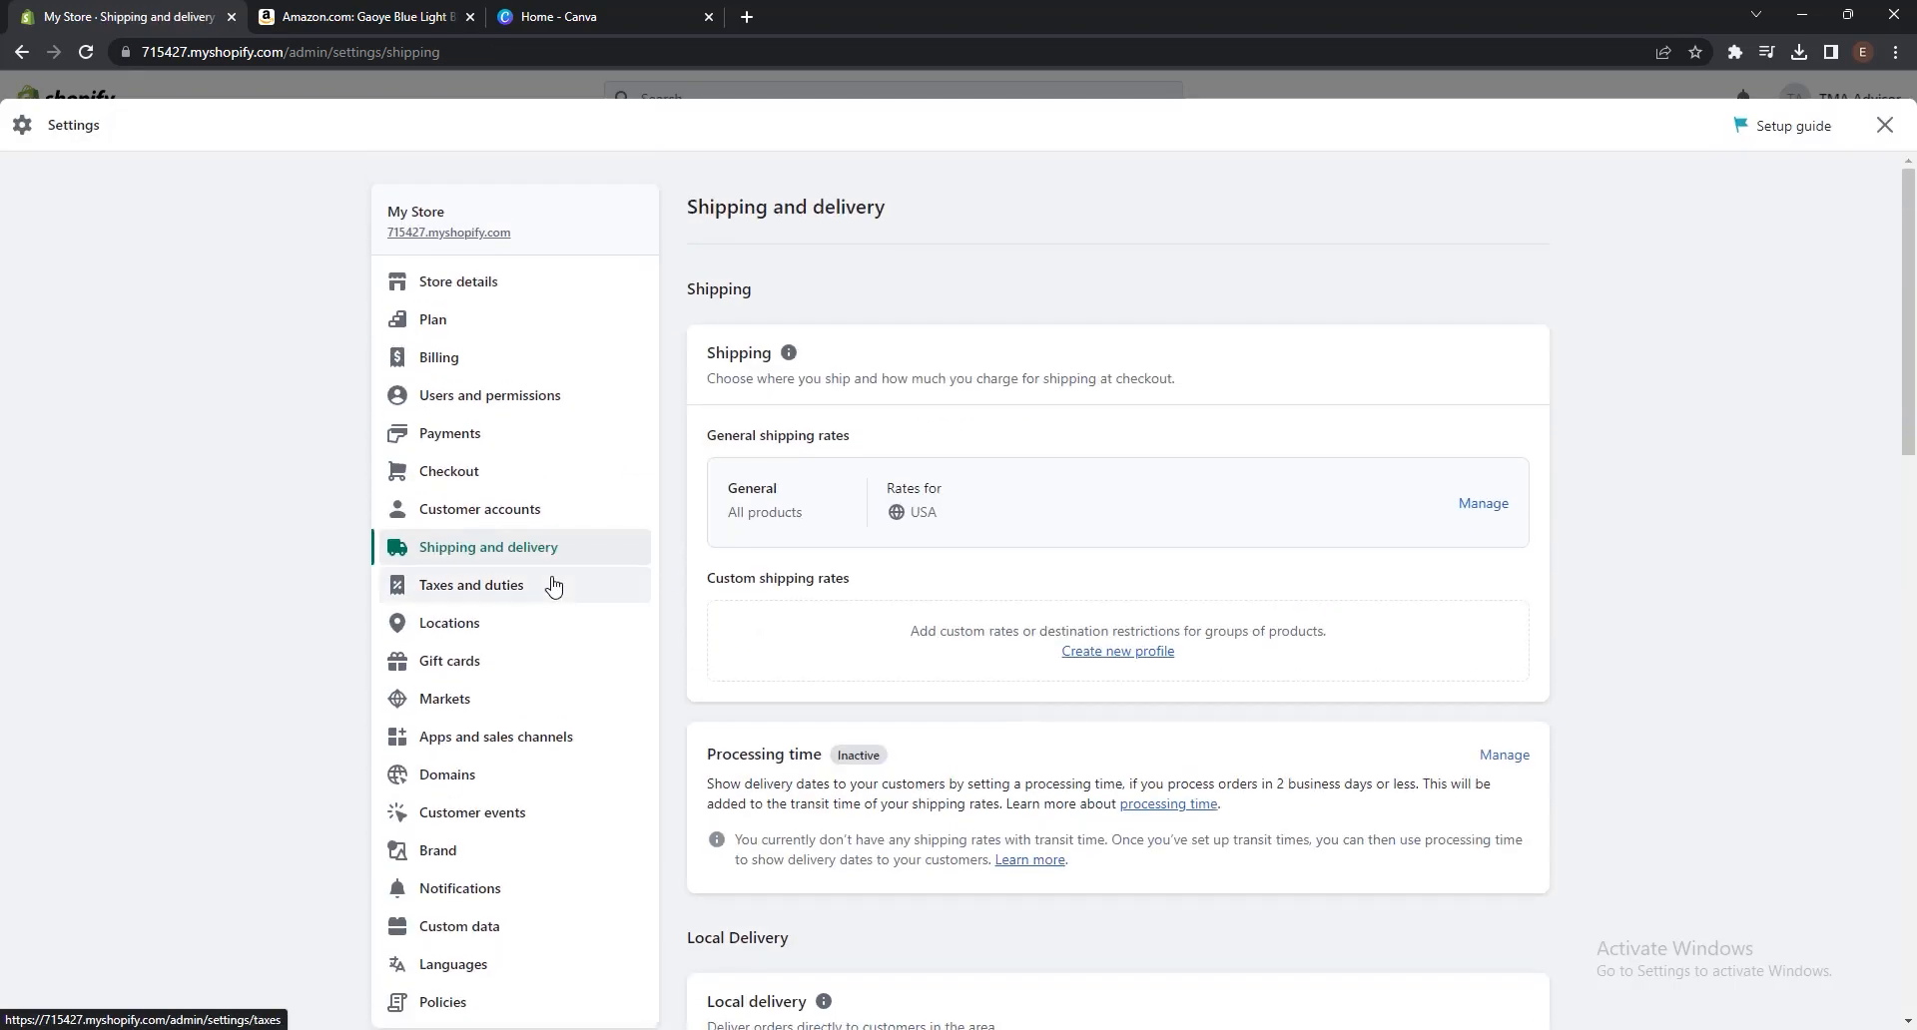
- Examine the full list of countries and regions for sales tax collection and the tax options in the Taxes and duties settings
left_click(555, 586)
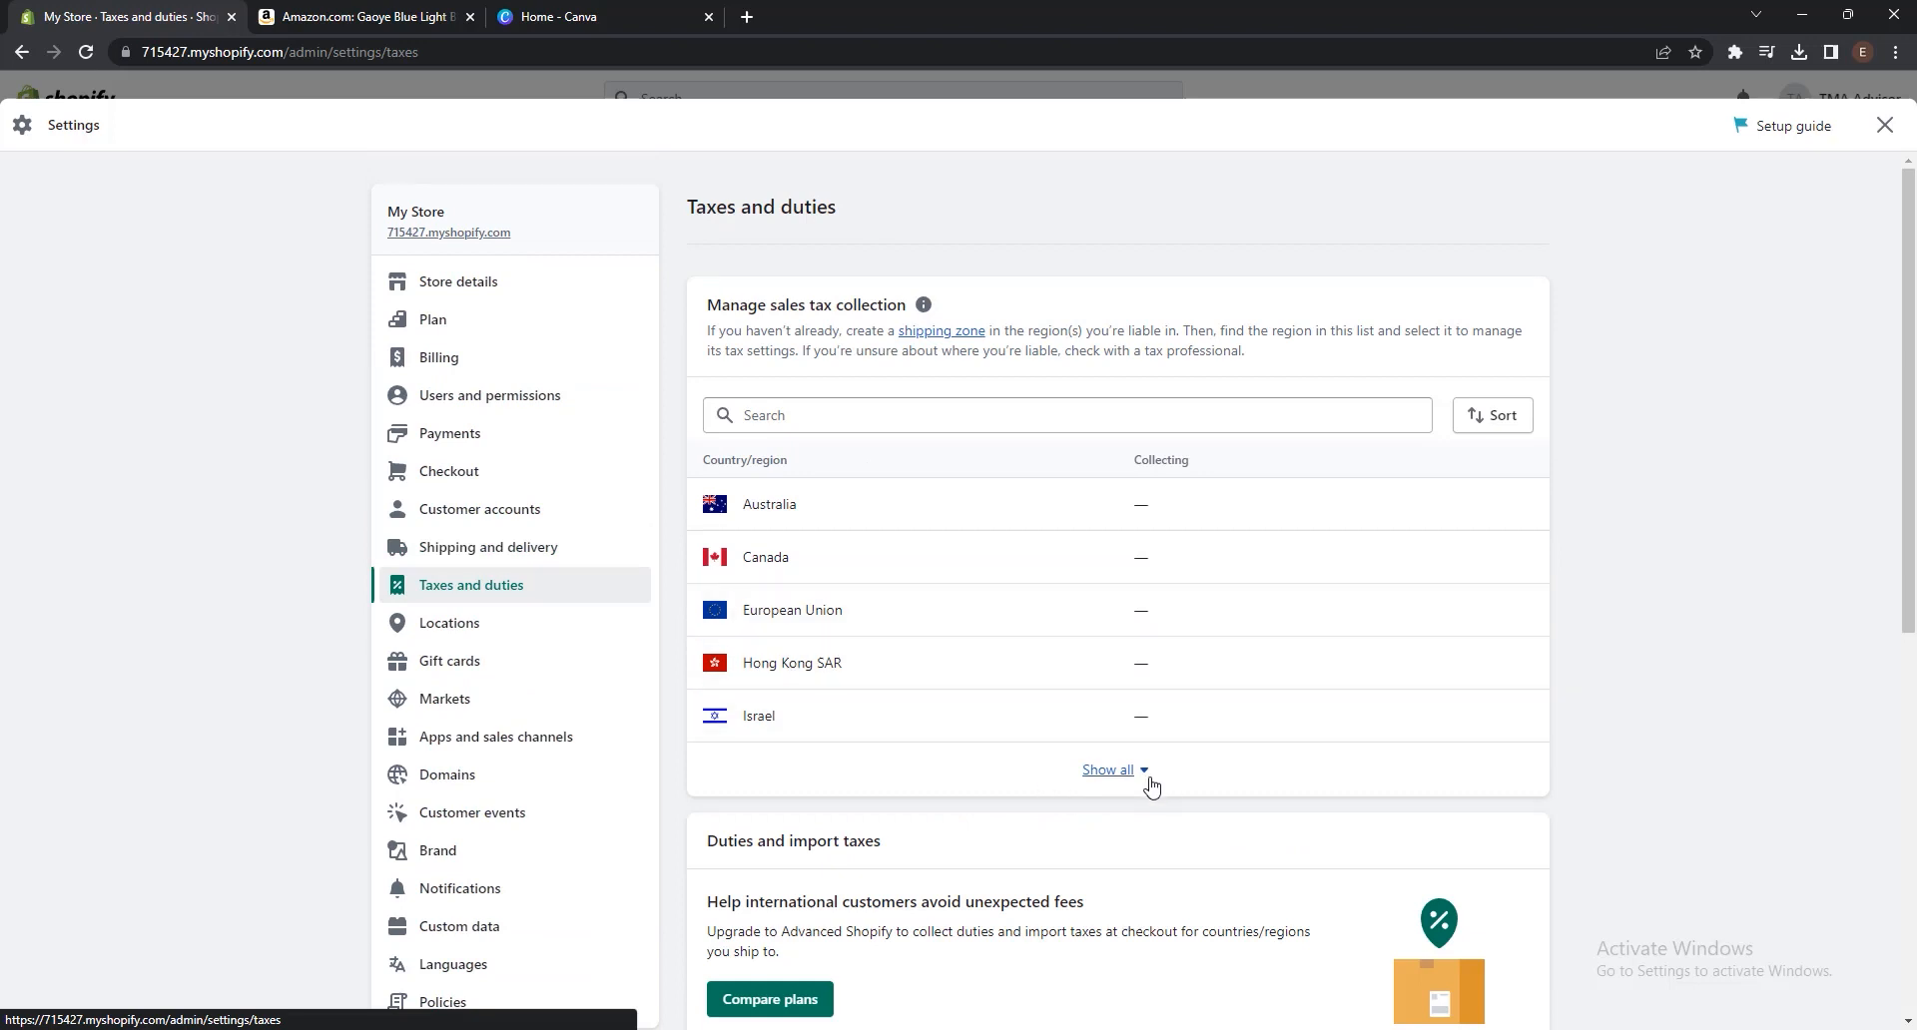
left_click(1149, 779)
scroll(1123, 736, "down", 9)
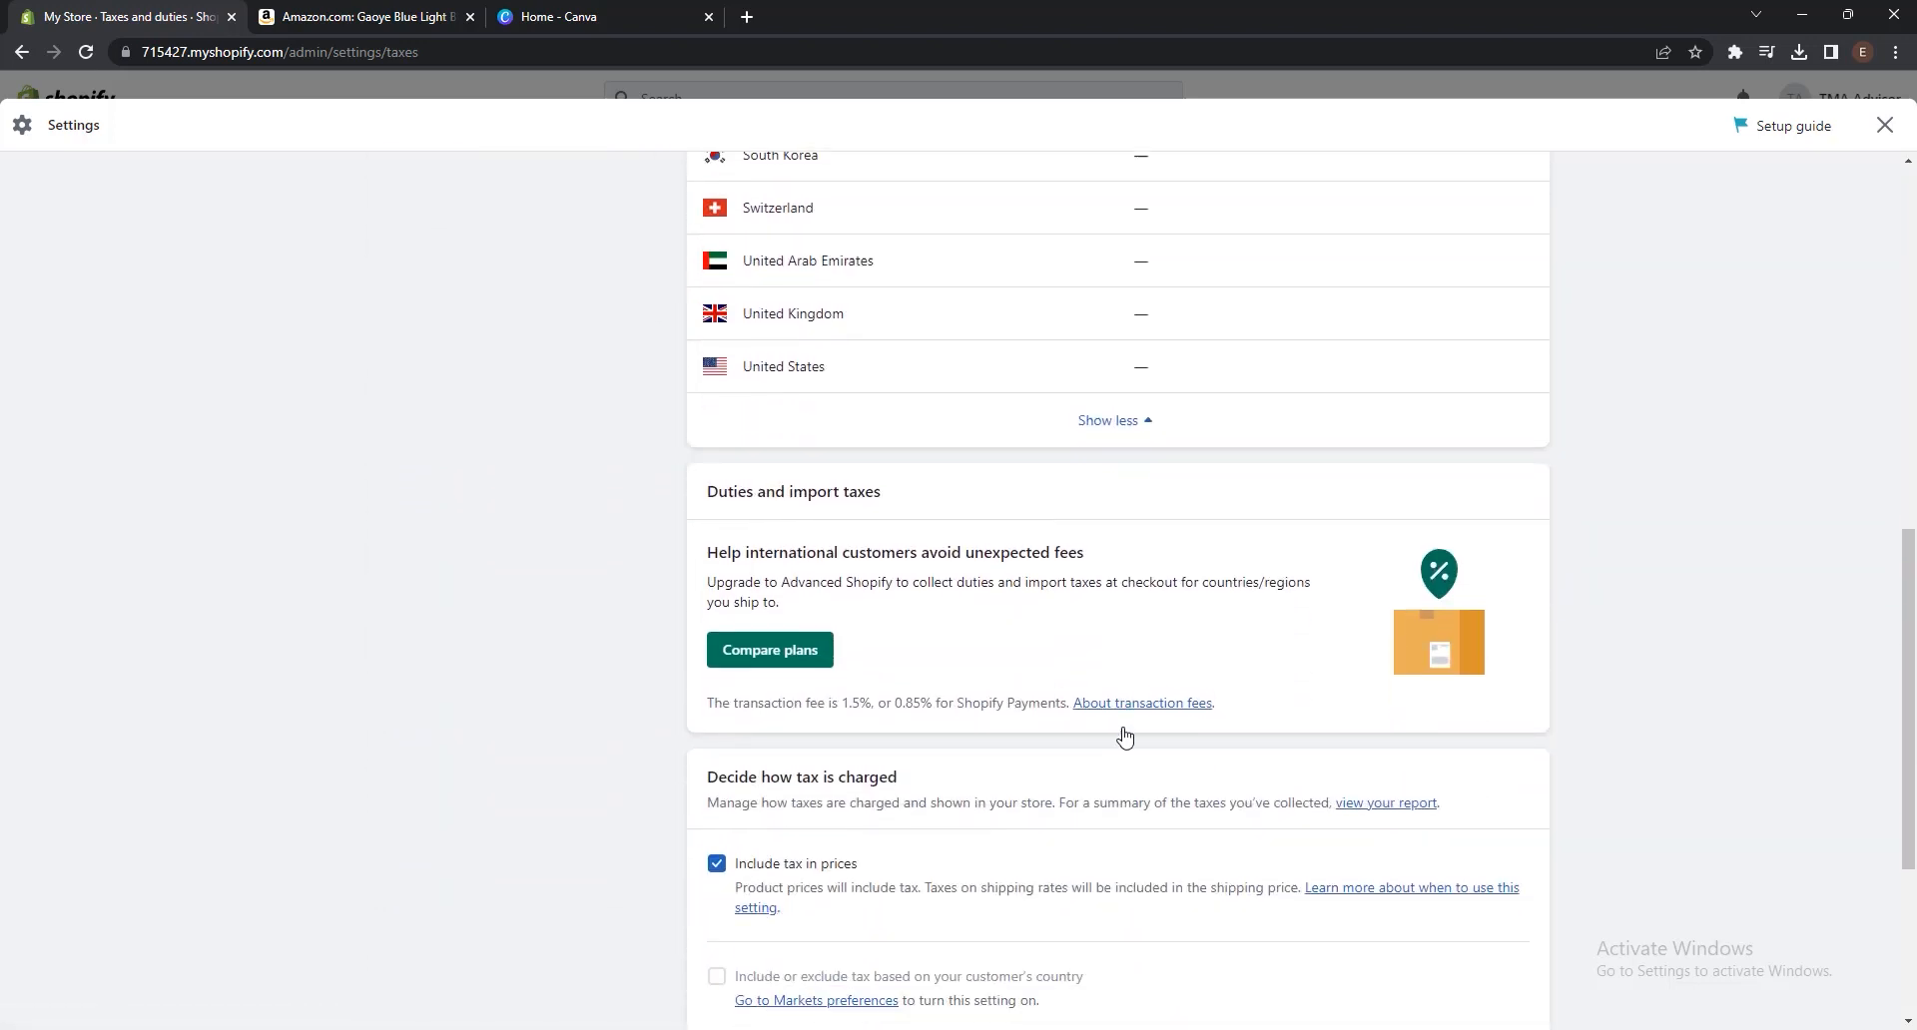
scroll(1126, 736, "up", 10)
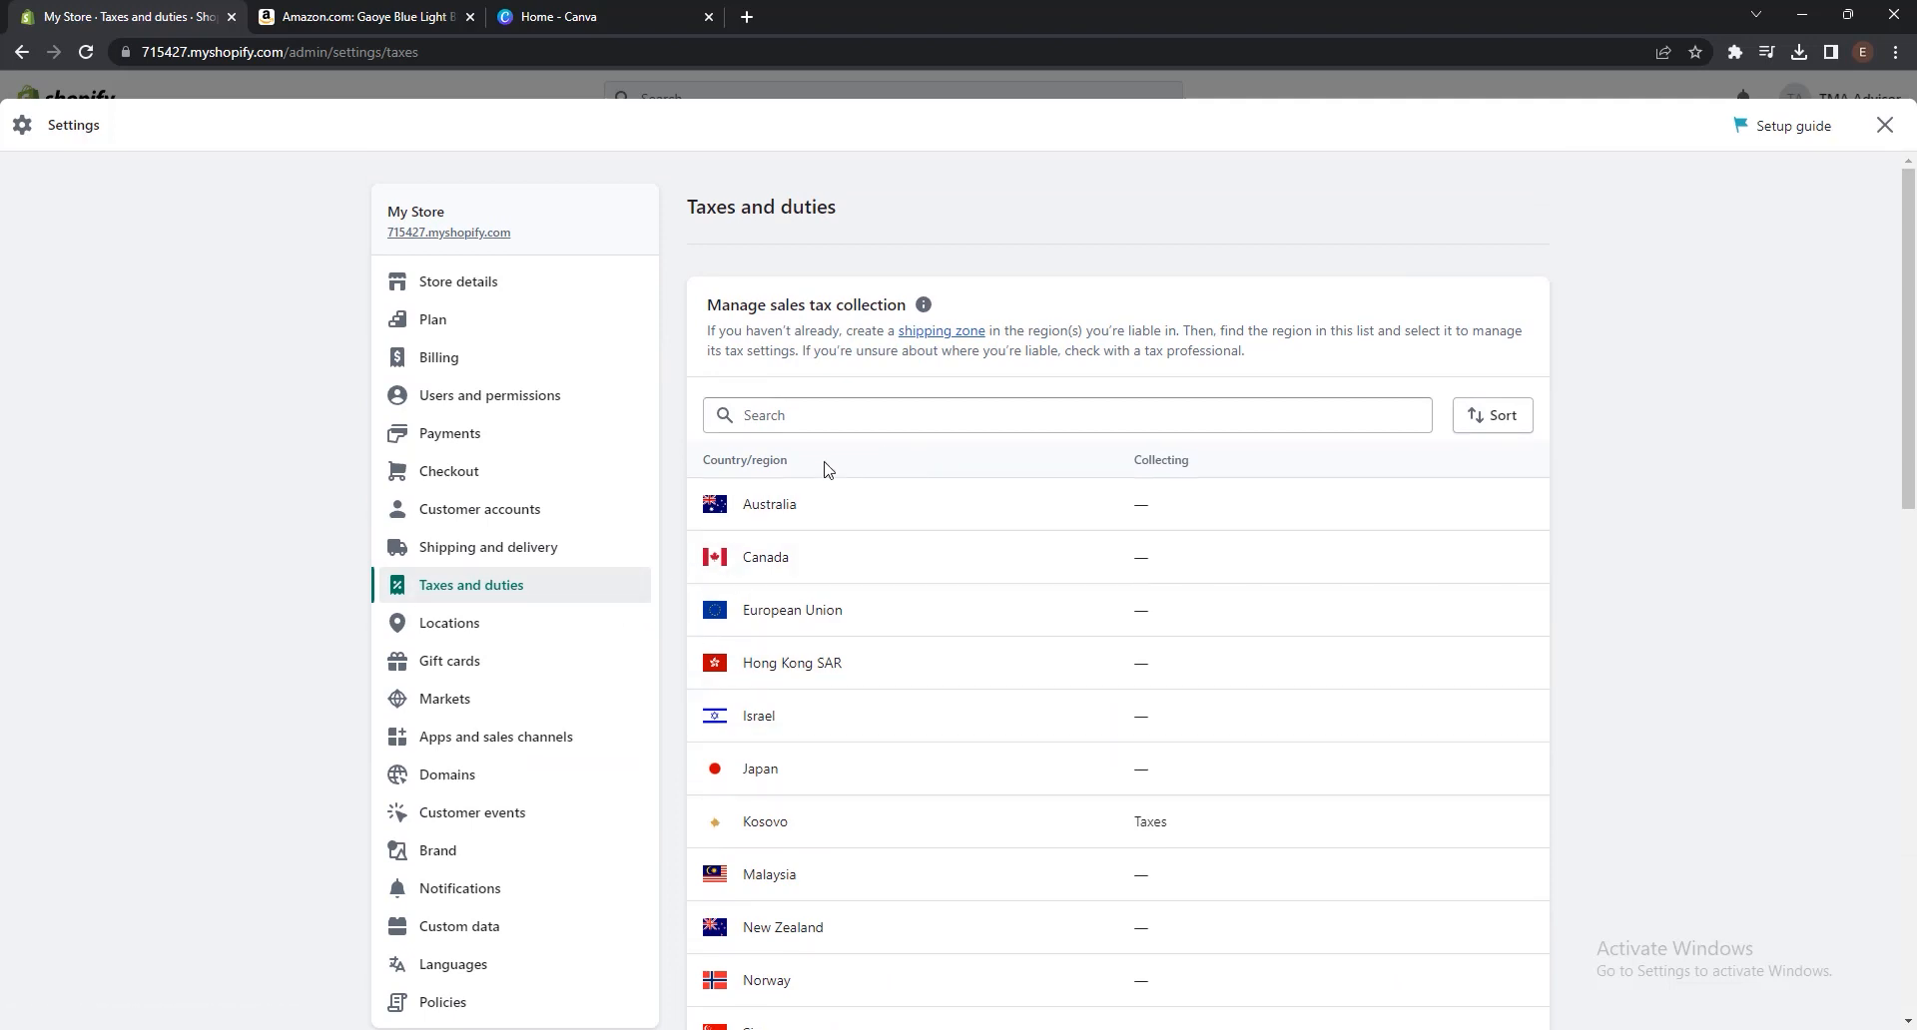
- Review the payment provider and payment method options in the Payments settings and open the Domains settings
left_click(549, 437)
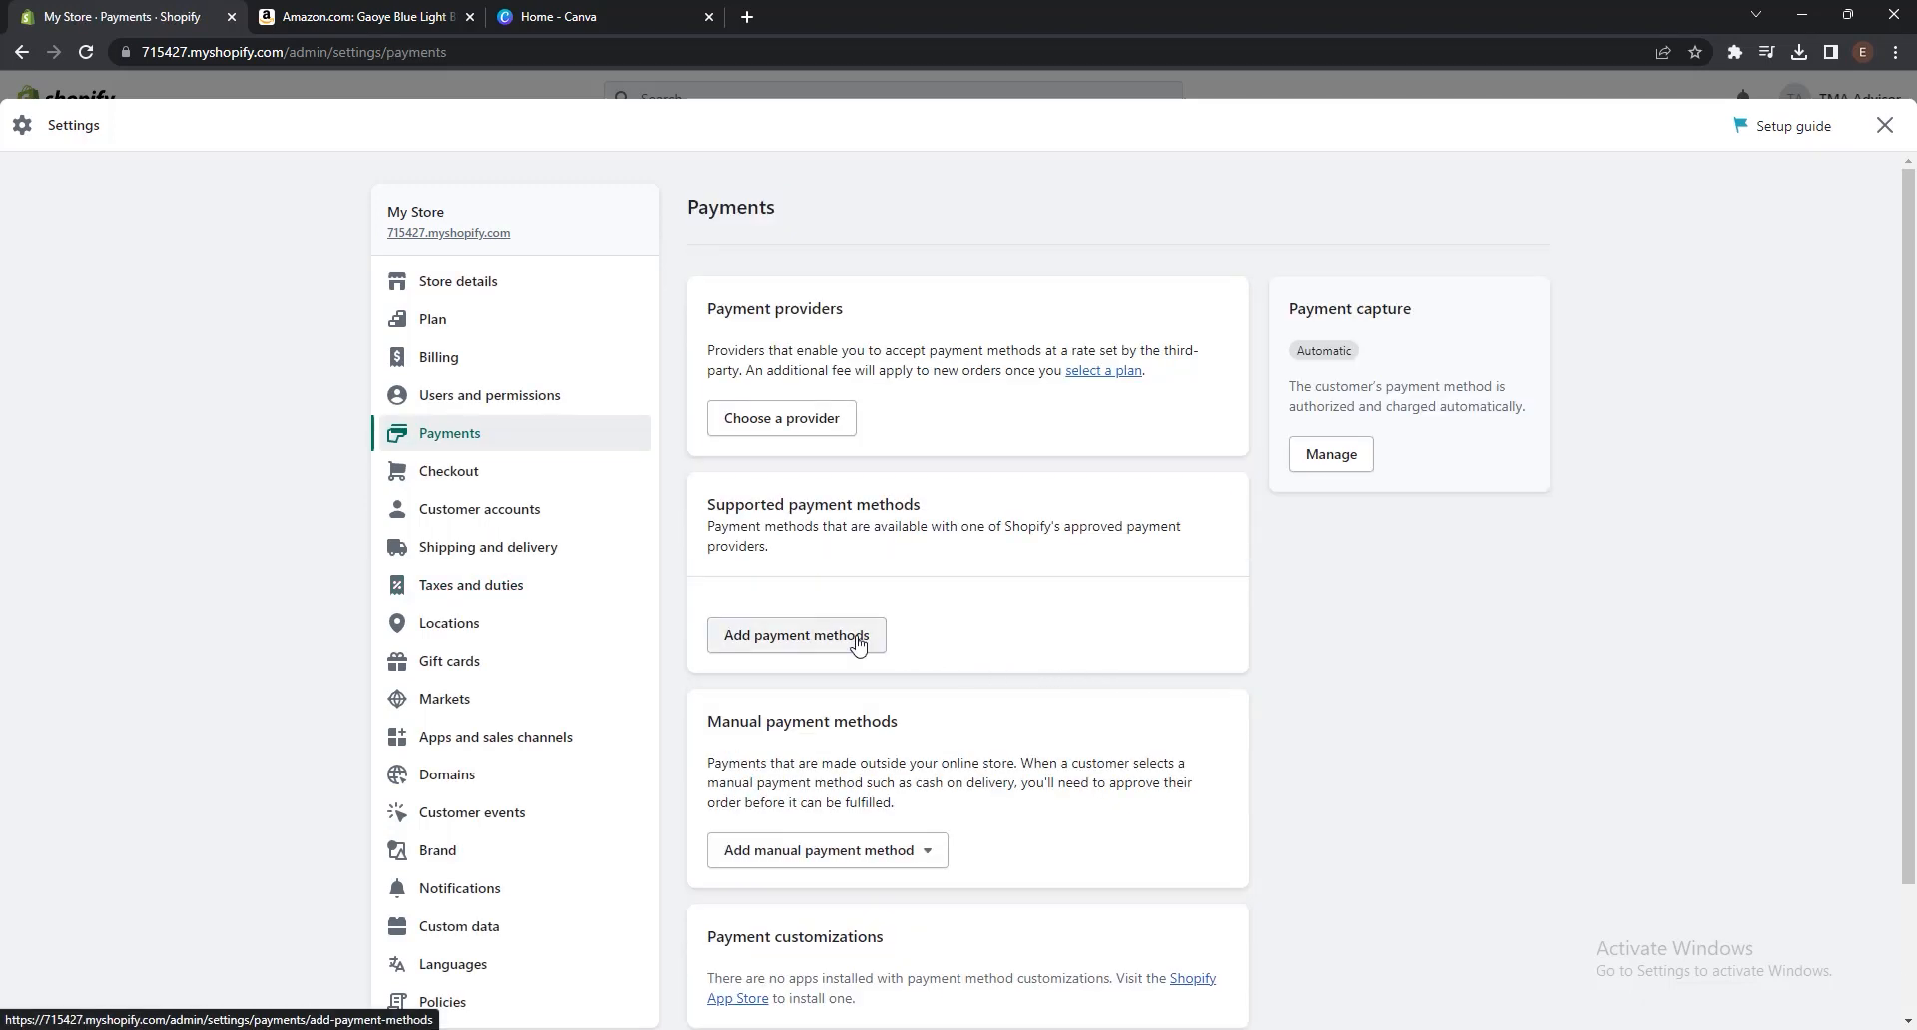
scroll(857, 643, "down", 2)
scroll(857, 643, "up", 2)
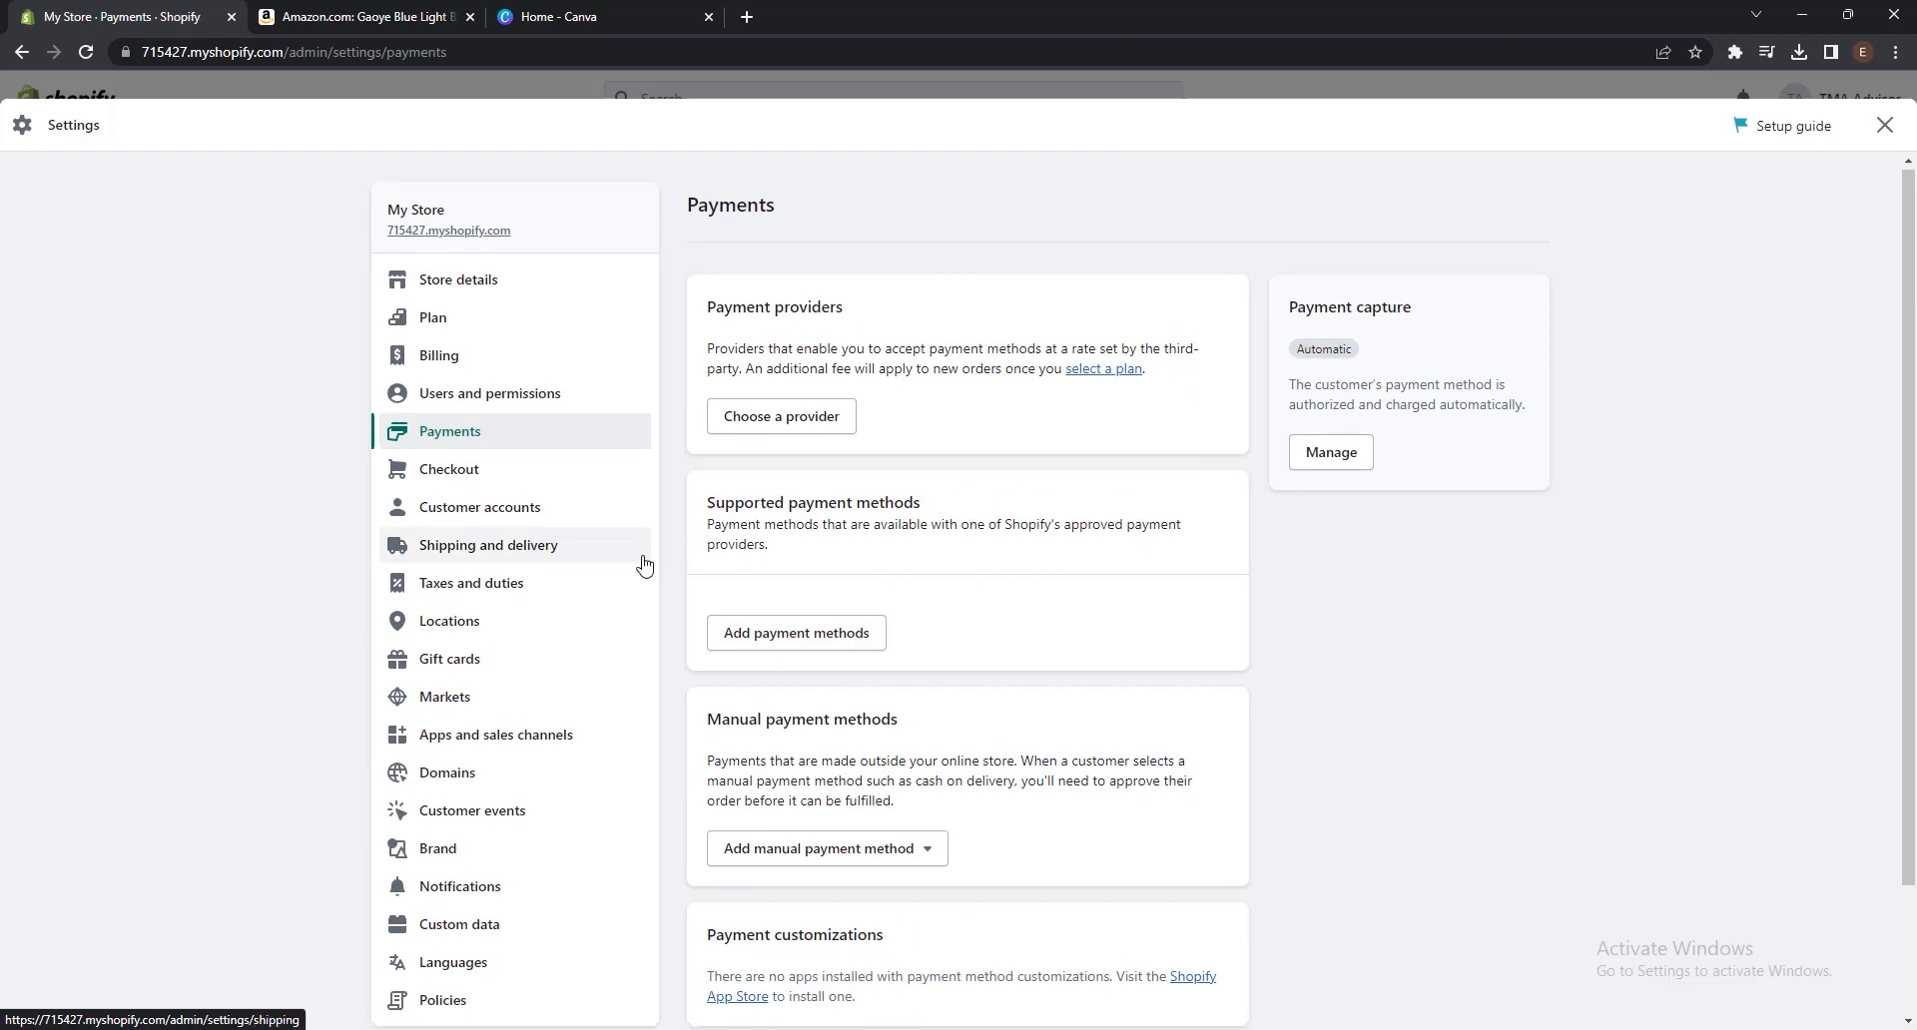
scroll(639, 567, "down", 2)
left_click(514, 612)
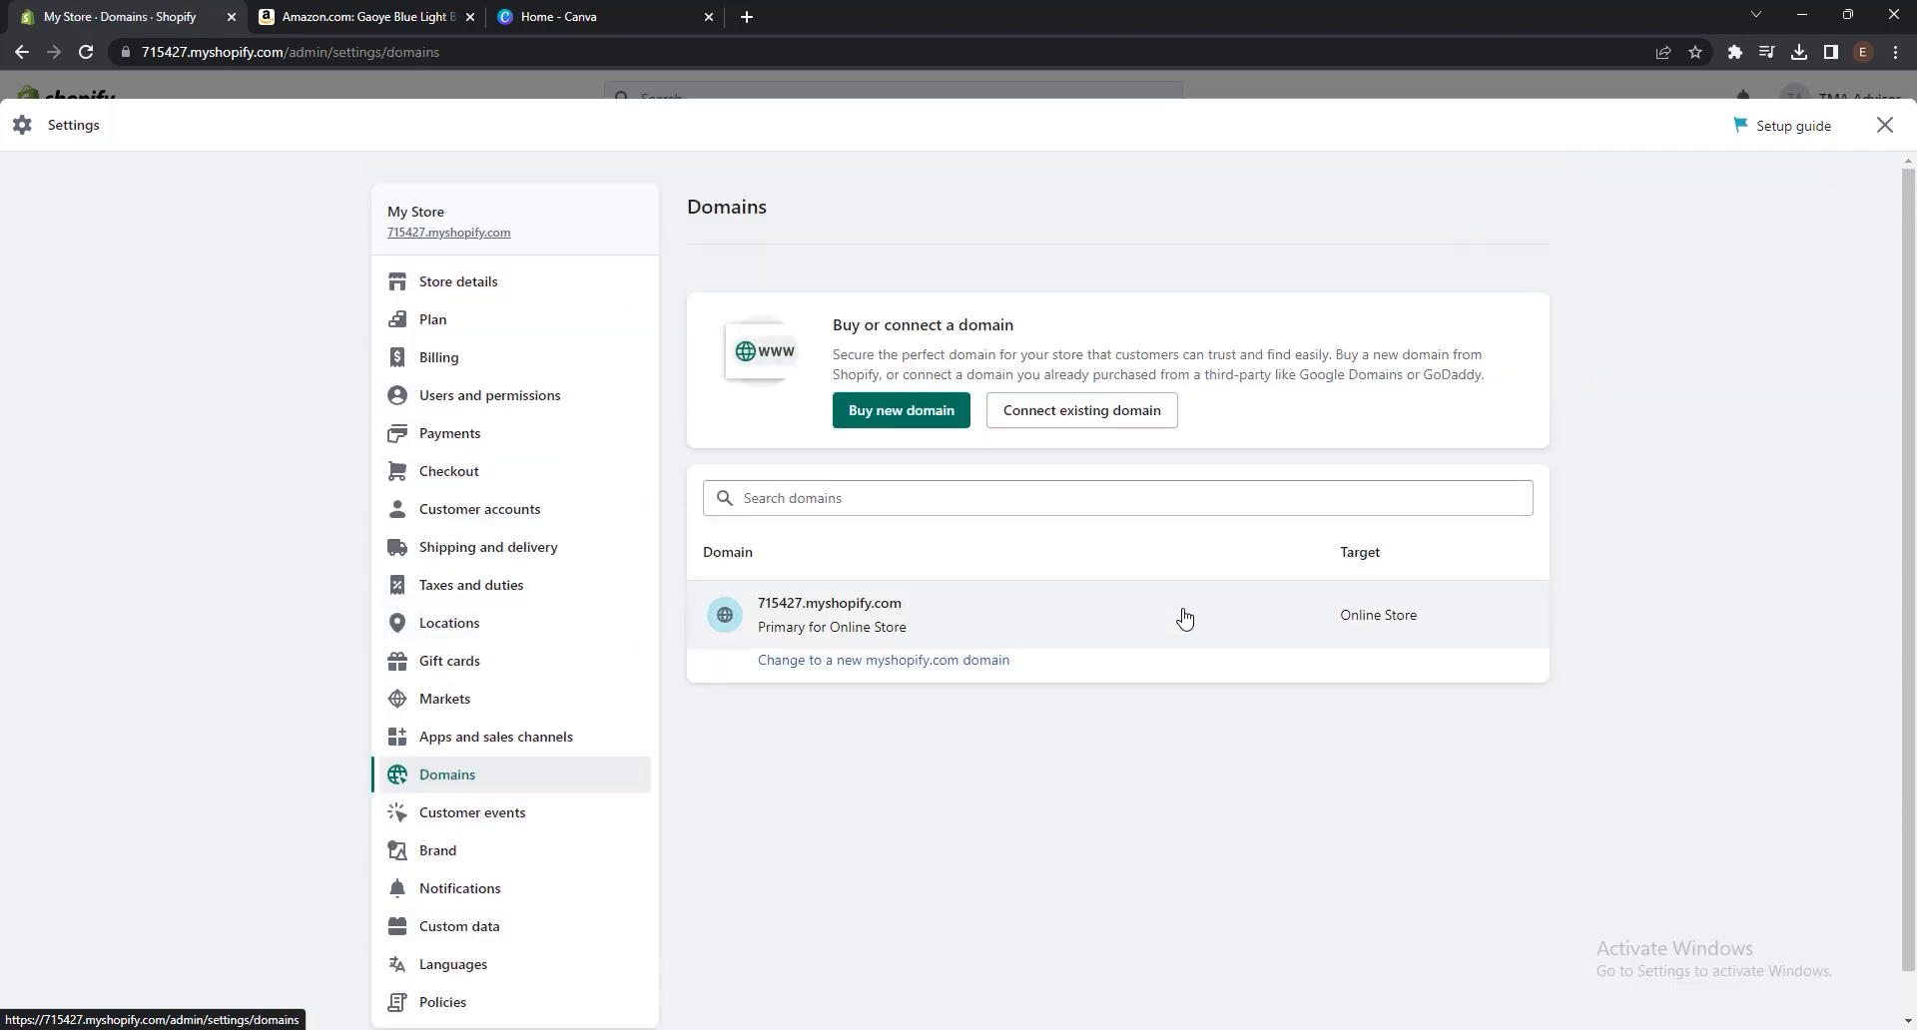